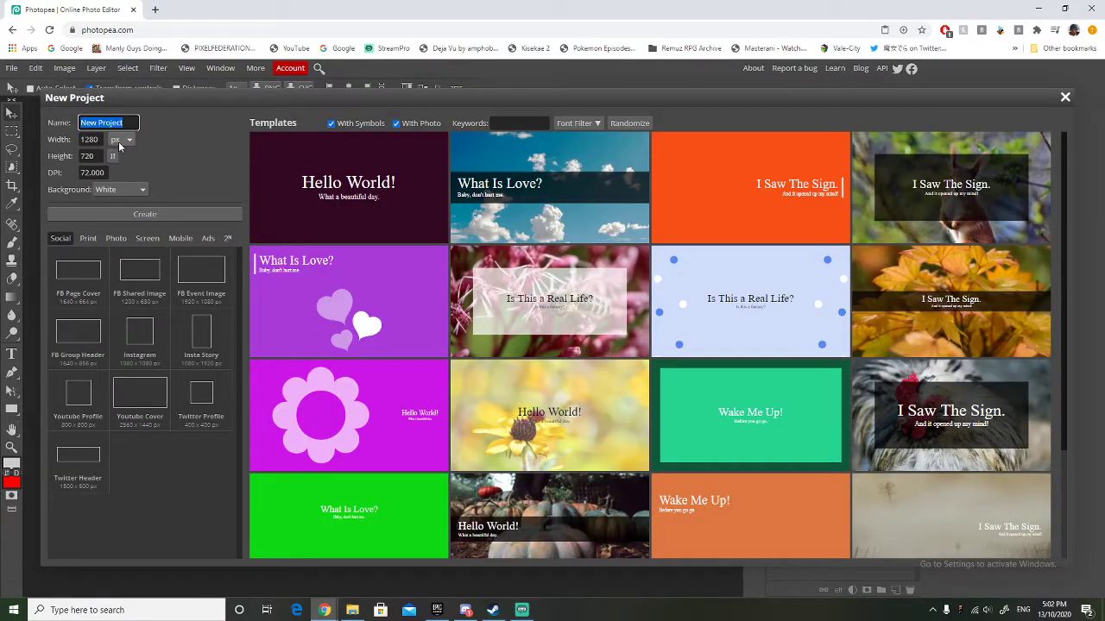
Set the new project's width to 1920 px.
click(118, 141)
click(119, 142)
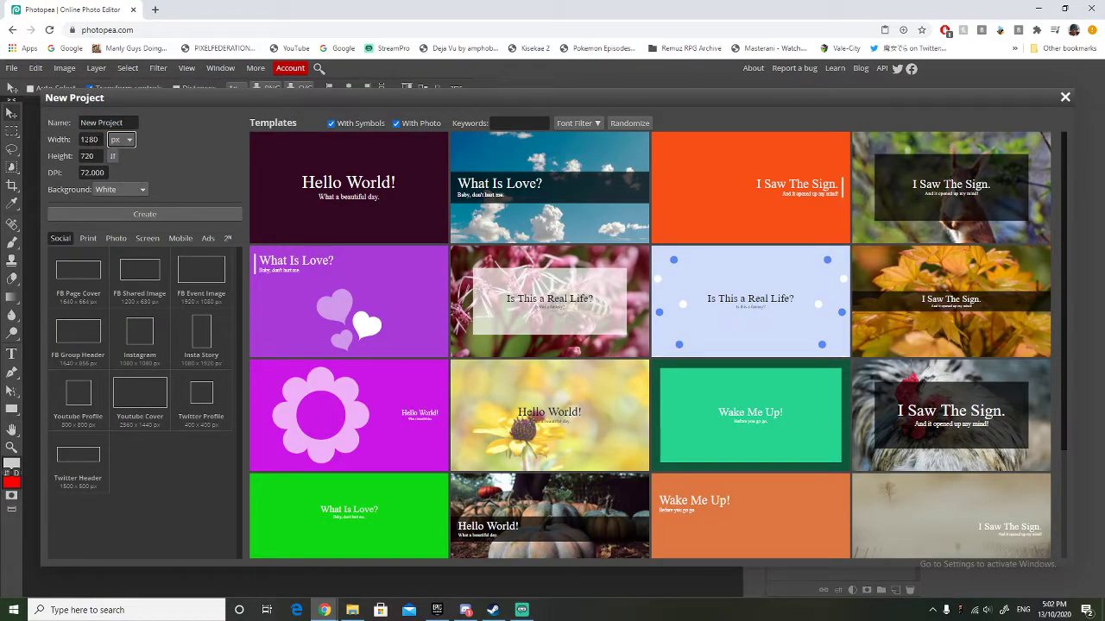
click(89, 139)
key(BackSpace)
text(9)
key(Right)
key(BackSpace)
text(2)
Set the height to 1920 px and create the project with a white background.
click(101, 156)
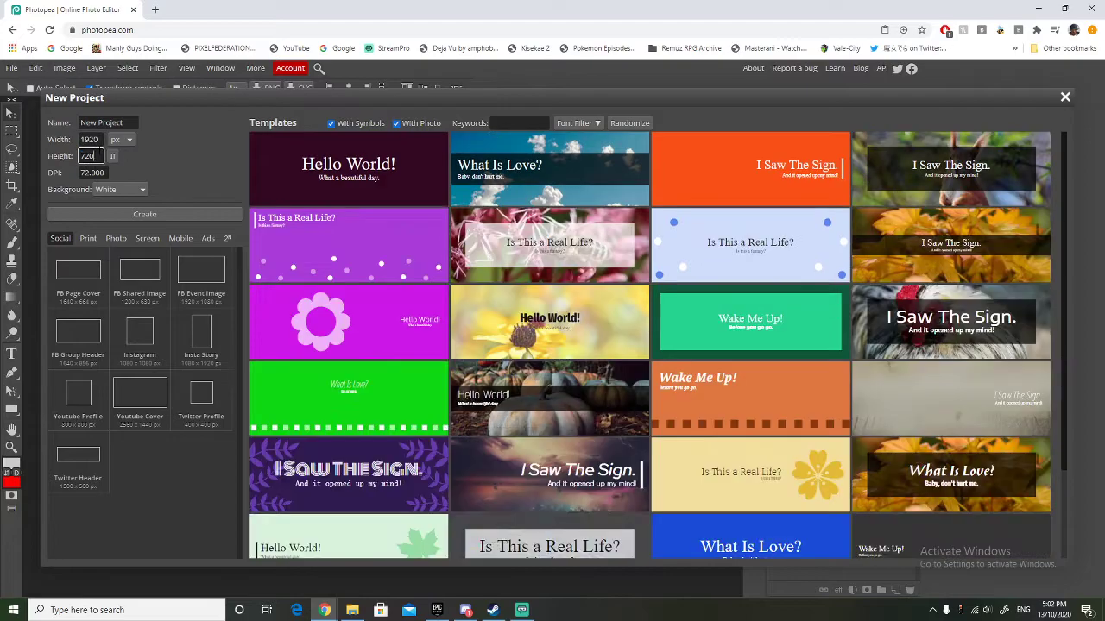
double_click(101, 156)
text(1920)
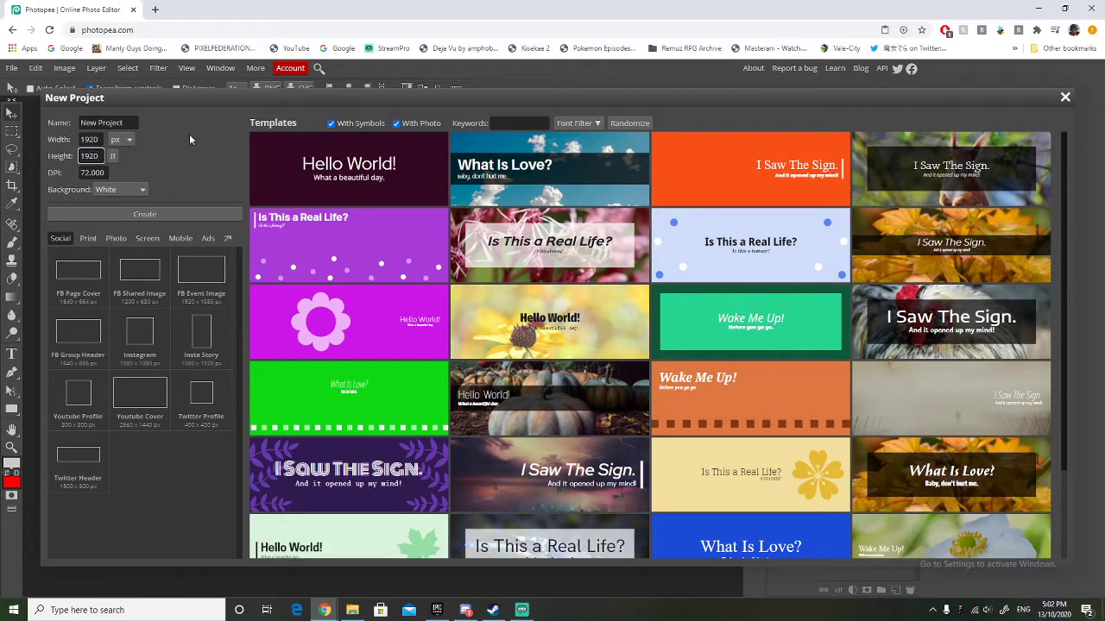
key(Return)
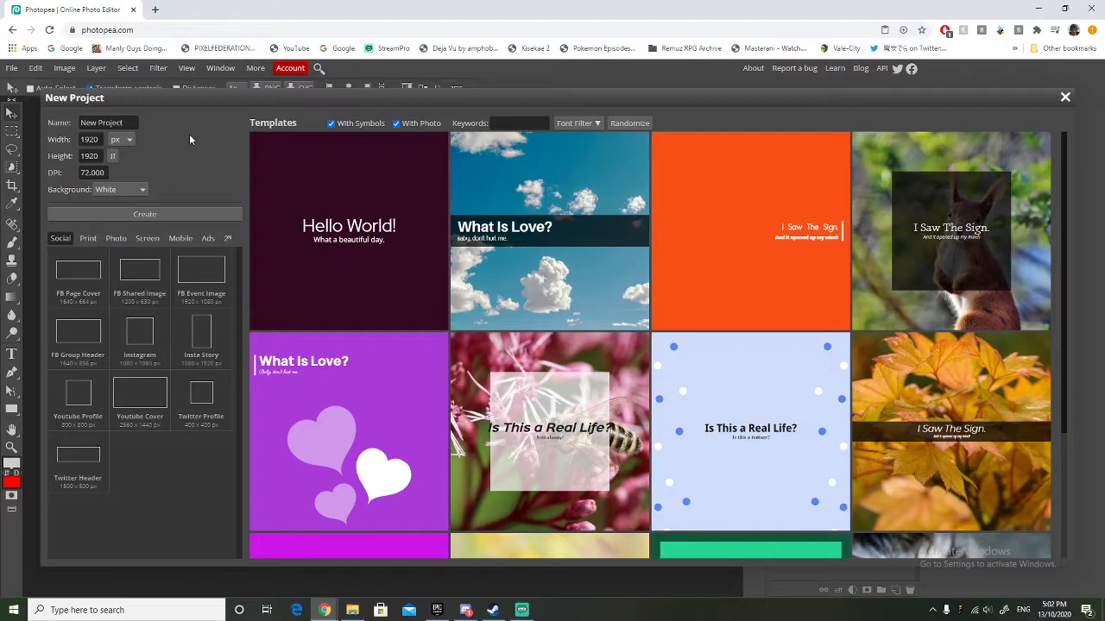
click(160, 214)
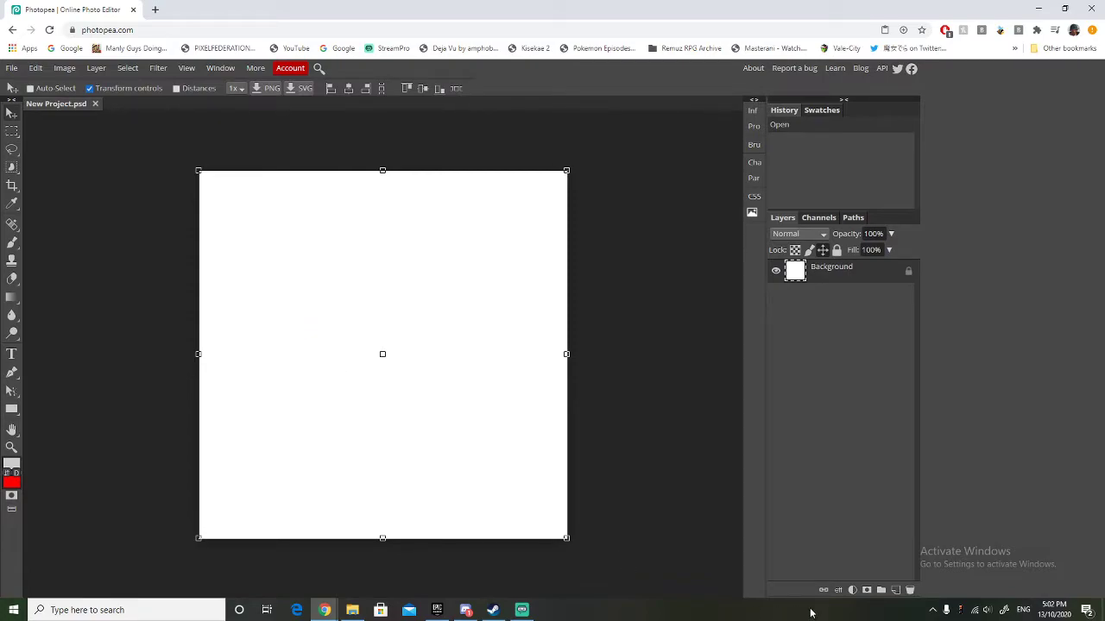
Add a new layer above the background and activate the Brush tool.
click(895, 590)
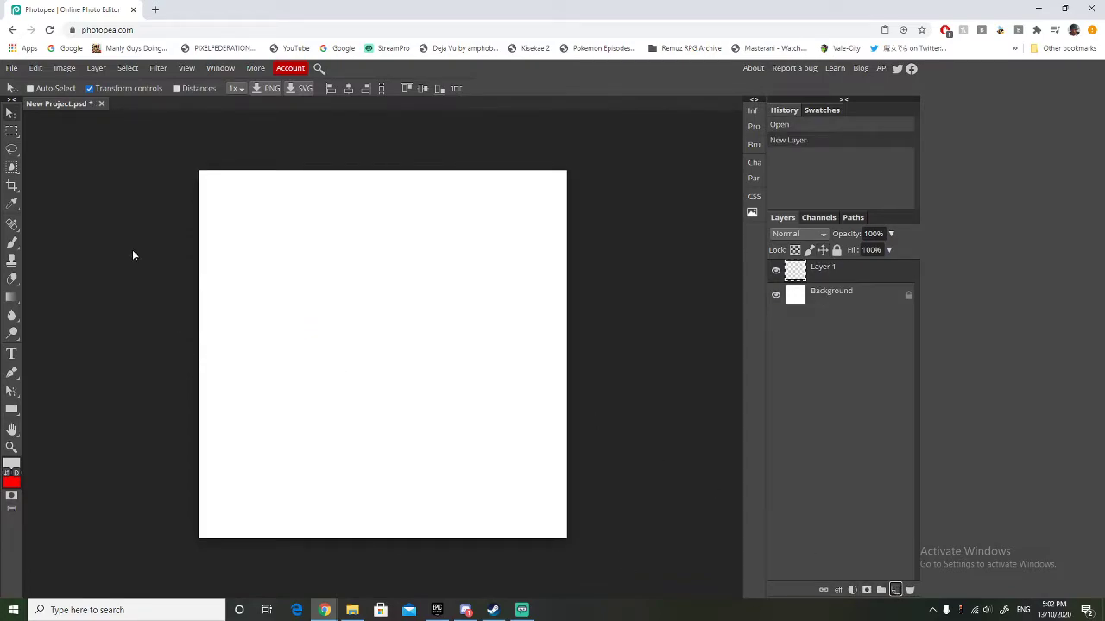
click(13, 244)
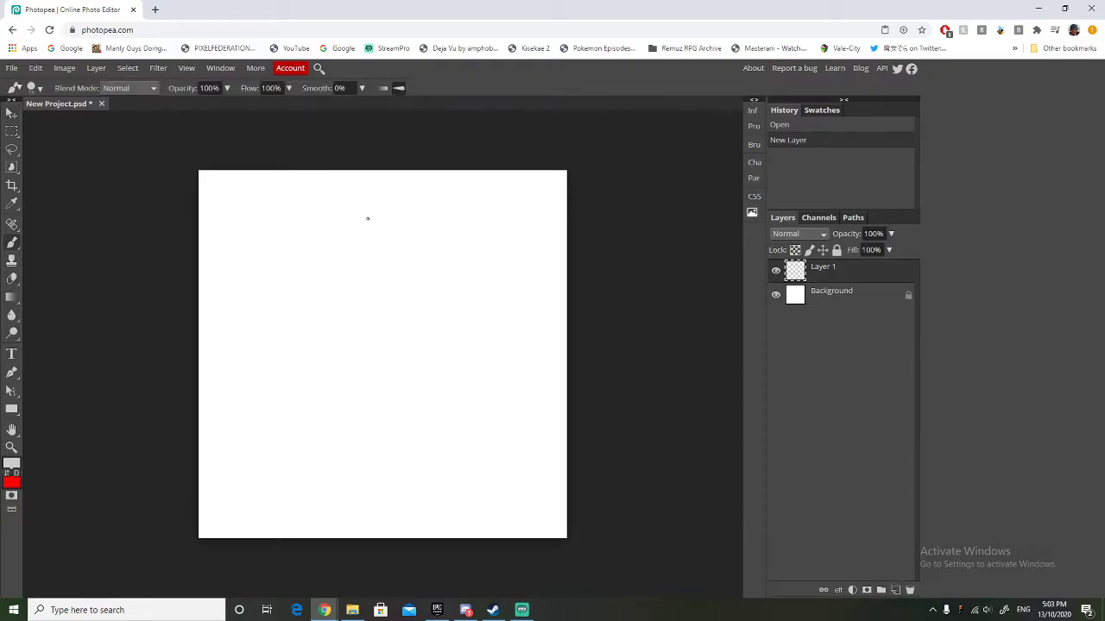
mouse_move(299, 378)
mouse_down()
mouse_move(425, 277)
mouse_move(401, 367)
mouse_move(470, 307)
mouse_up()
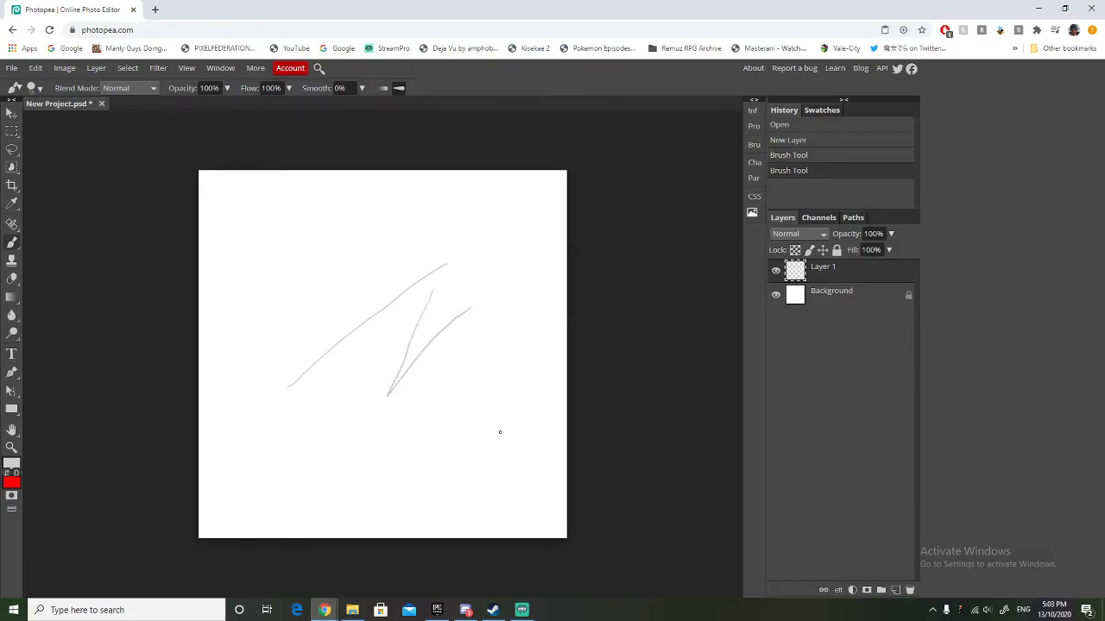
key(ctrl+z)
key(ctrl+z)
scroll(453, 378, up, 2)
scroll(453, 378, down, 2)
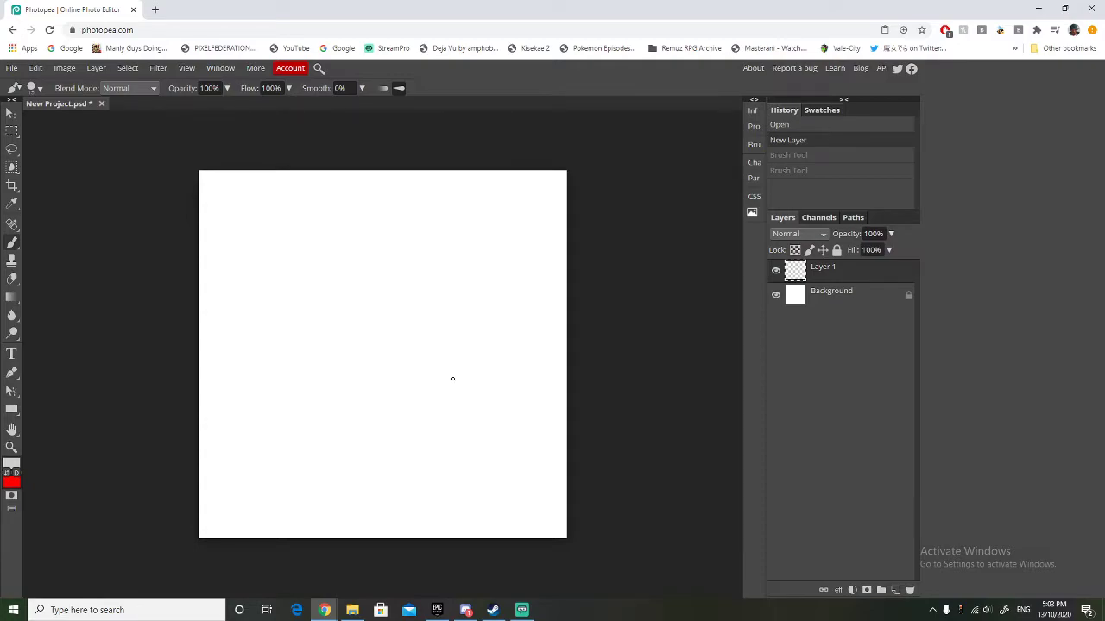
mouse_move(395, 333)
mouse_down()
mouse_move(380, 415)
mouse_move(418, 366)
mouse_move(486, 381)
mouse_move(468, 413)
mouse_move(436, 398)
mouse_move(464, 385)
mouse_move(432, 361)
mouse_move(486, 330)
mouse_move(502, 355)
mouse_move(452, 378)
mouse_up()
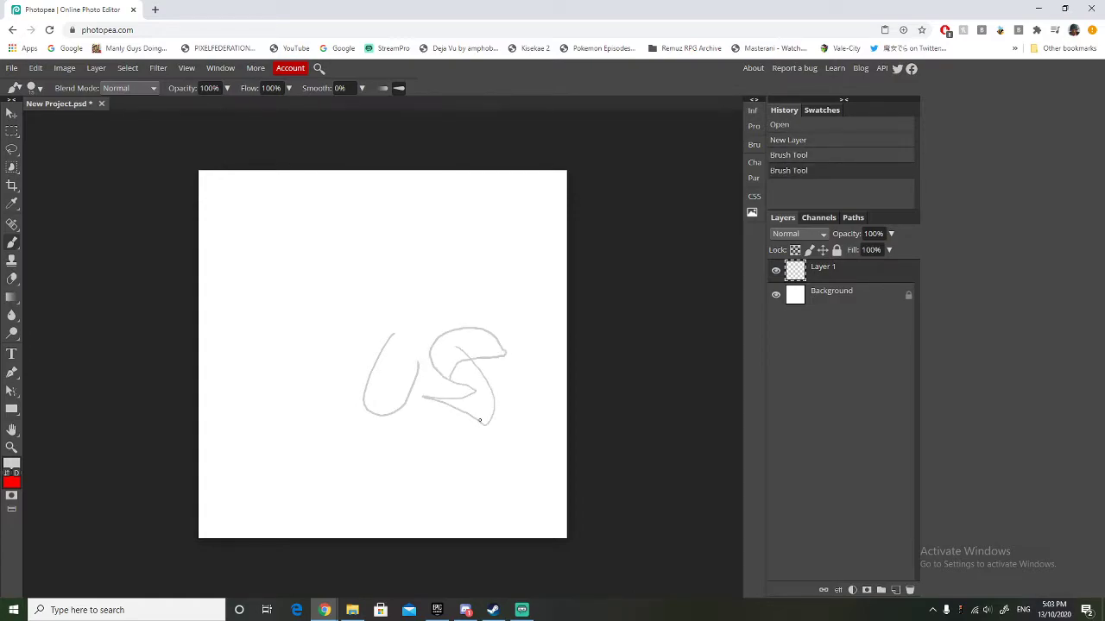
key(ctrl+z)
key(ctrl+z)
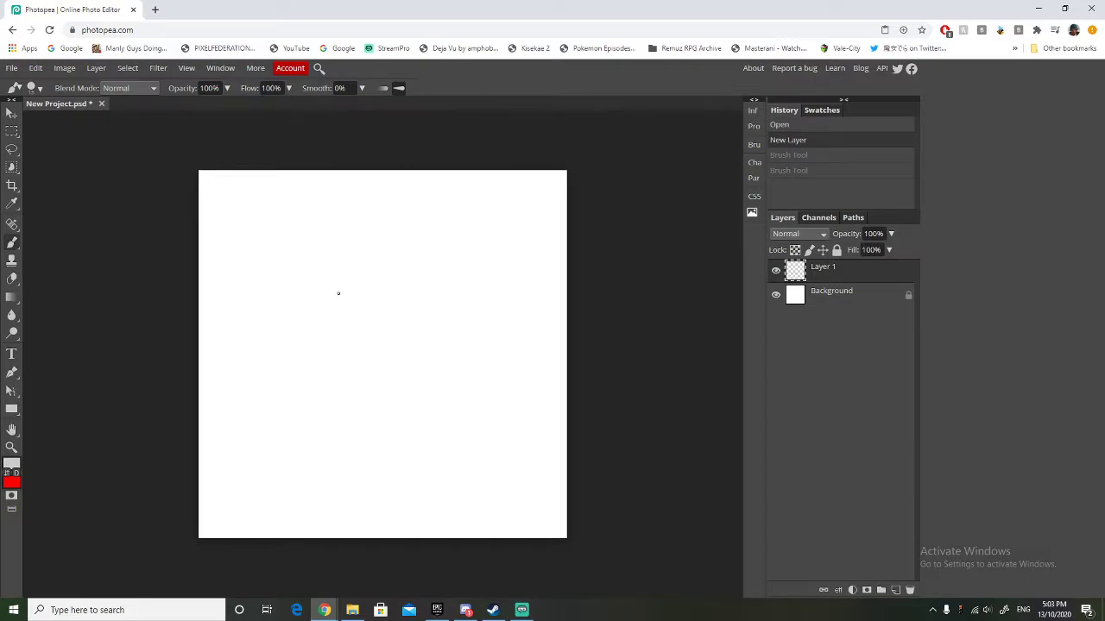
Switch to the Photos app to view the reference image ReferencePark+WoodenRollerCoaster1.jpeg, then close it.
click(353, 611)
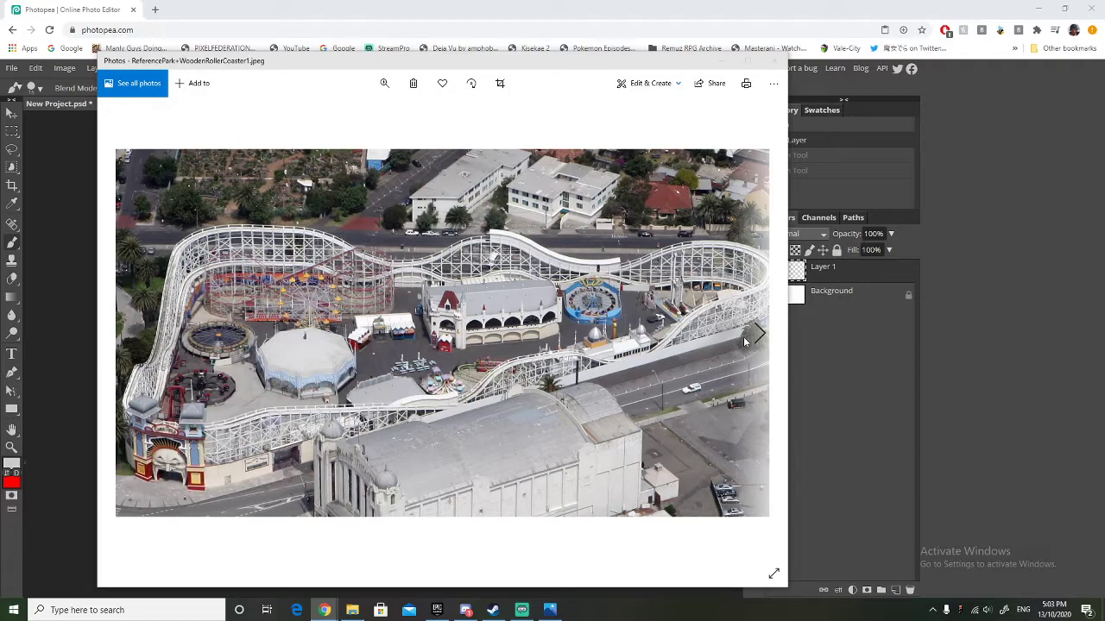
click(302, 504)
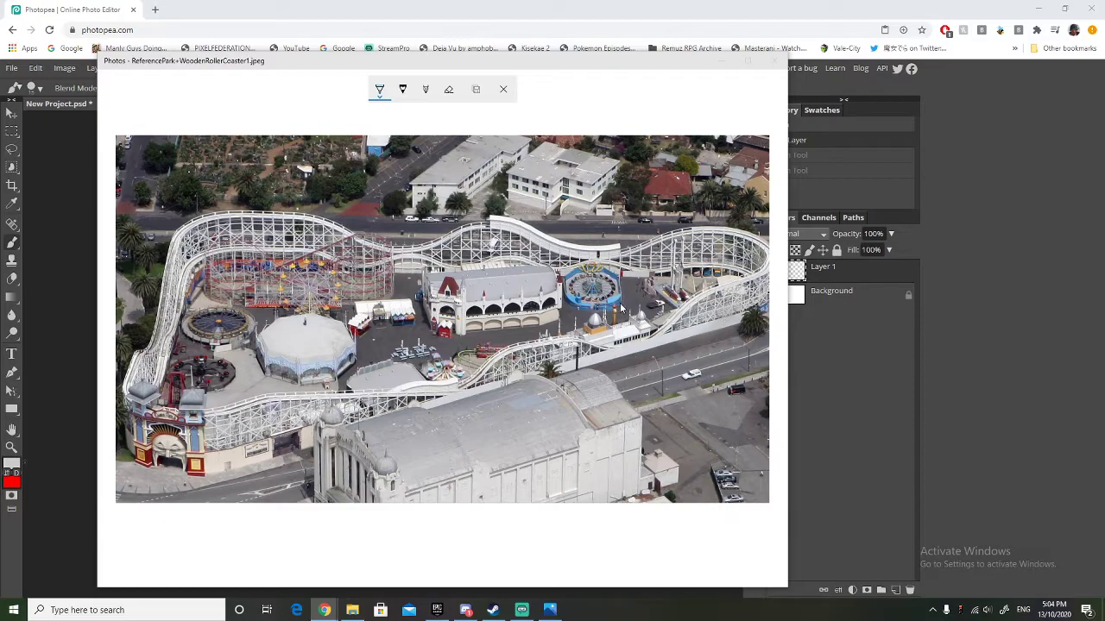
click(755, 322)
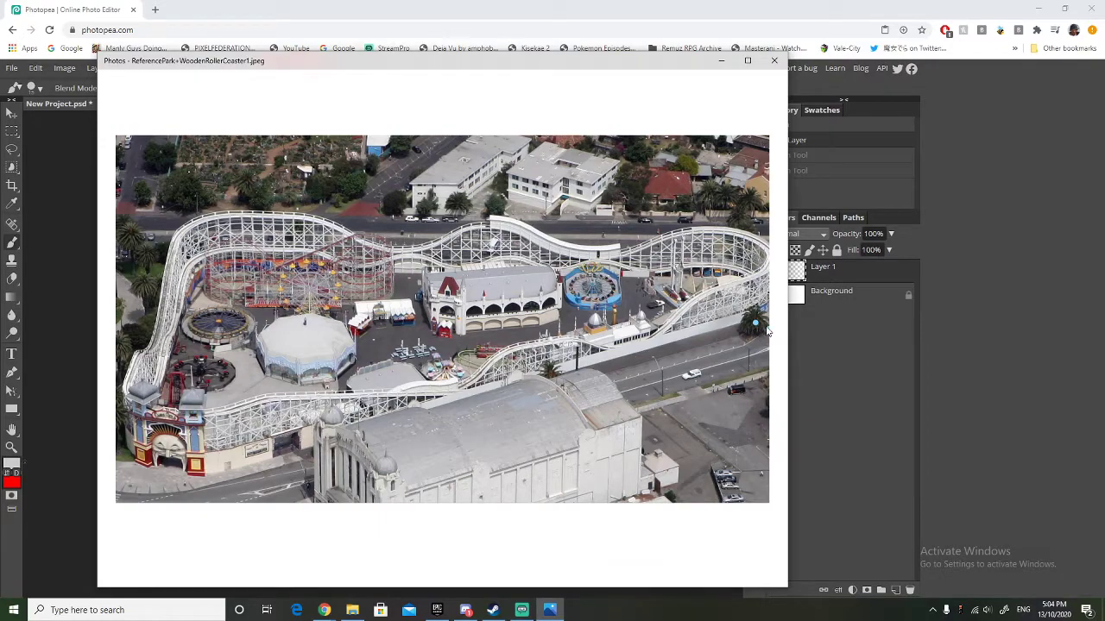
drag(576, 65, 518, 77)
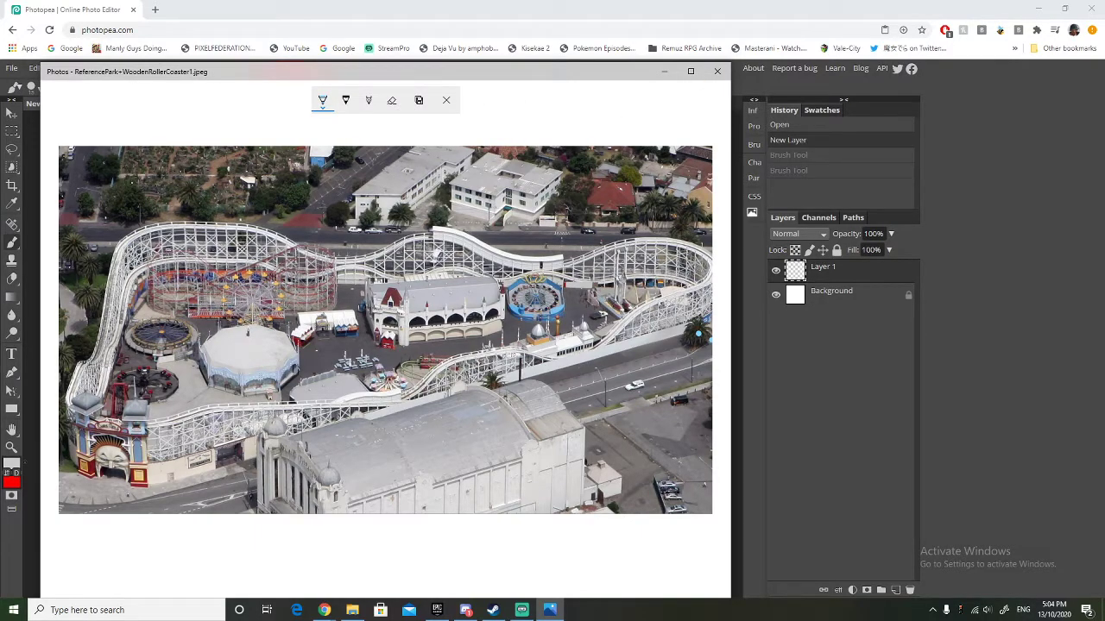
click(351, 611)
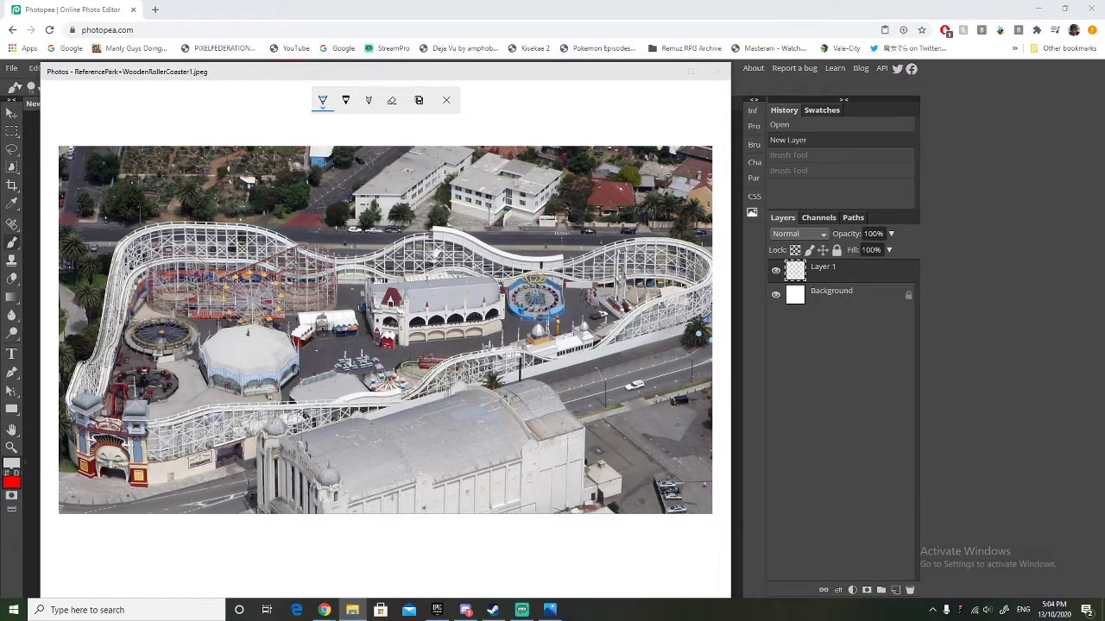
click(424, 80)
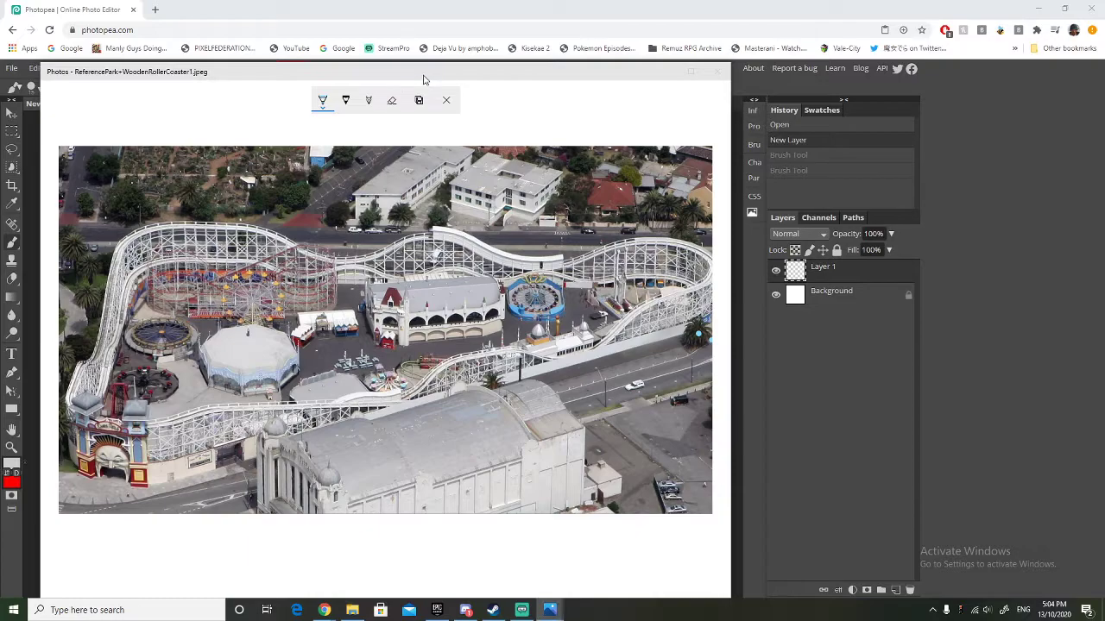
click(718, 72)
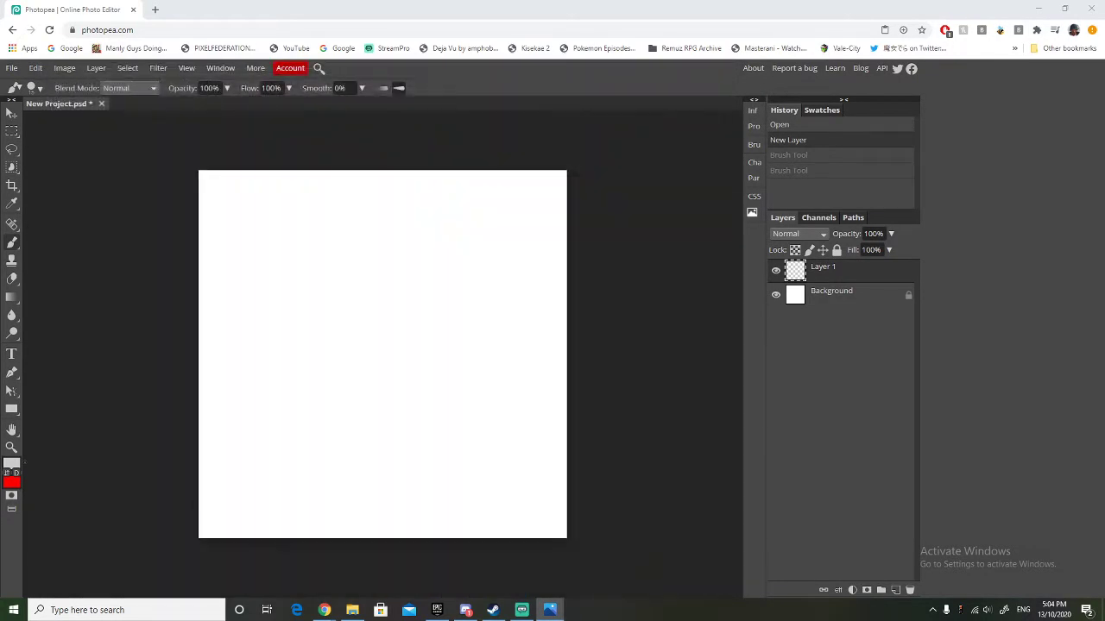
Look through the wooden roller coaster and park reference images in Photos, comparing their park layouts and boundaries.
drag(0, 76, 396, 67)
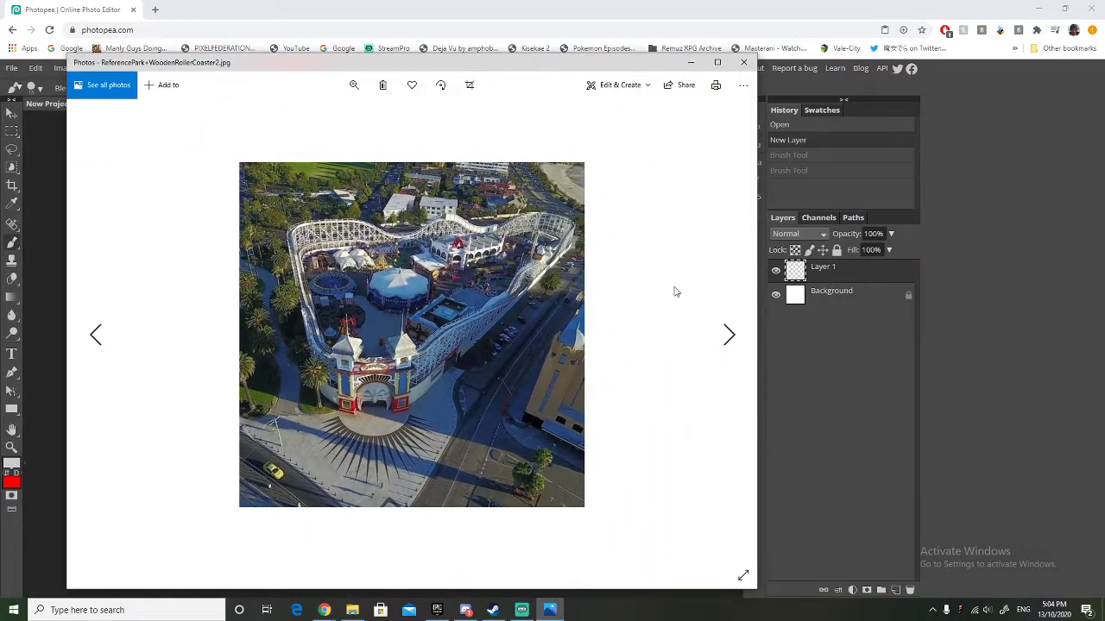
click(727, 336)
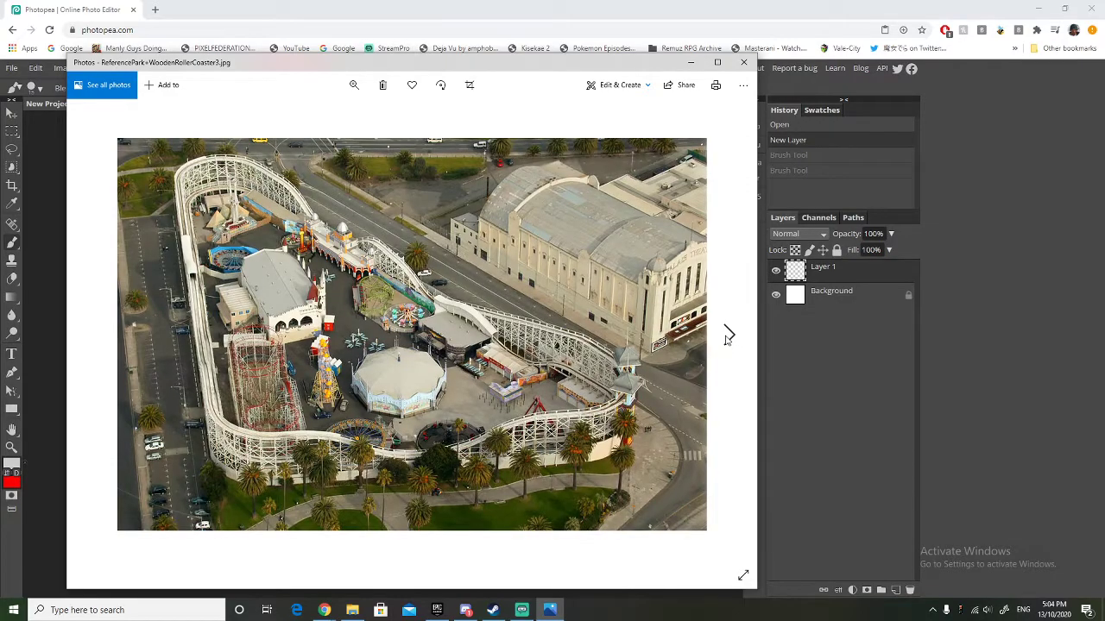
click(728, 335)
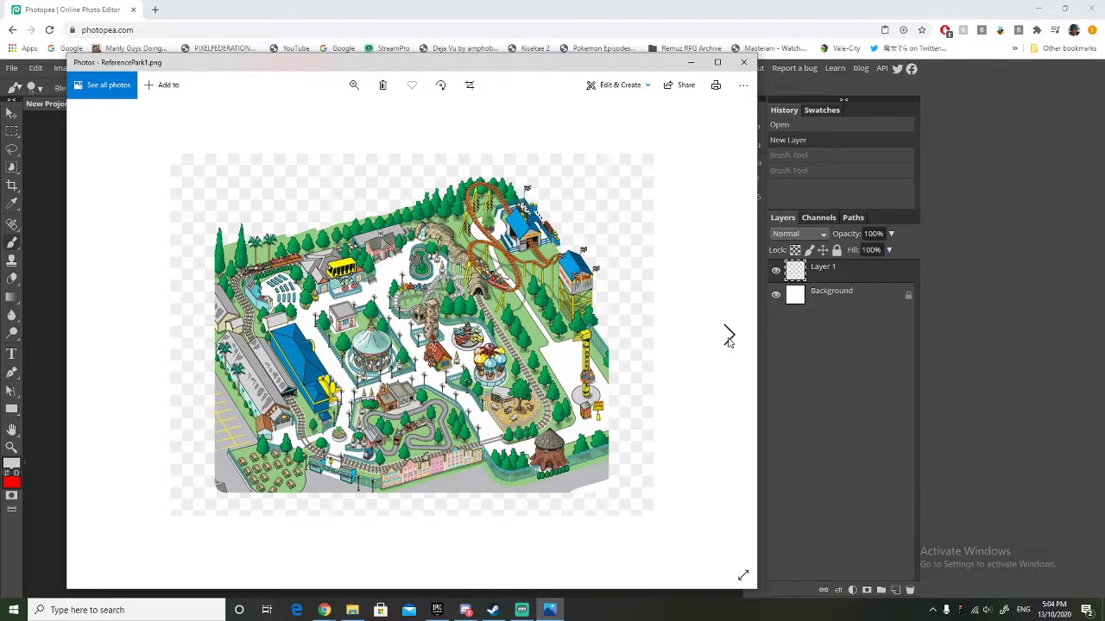
click(728, 338)
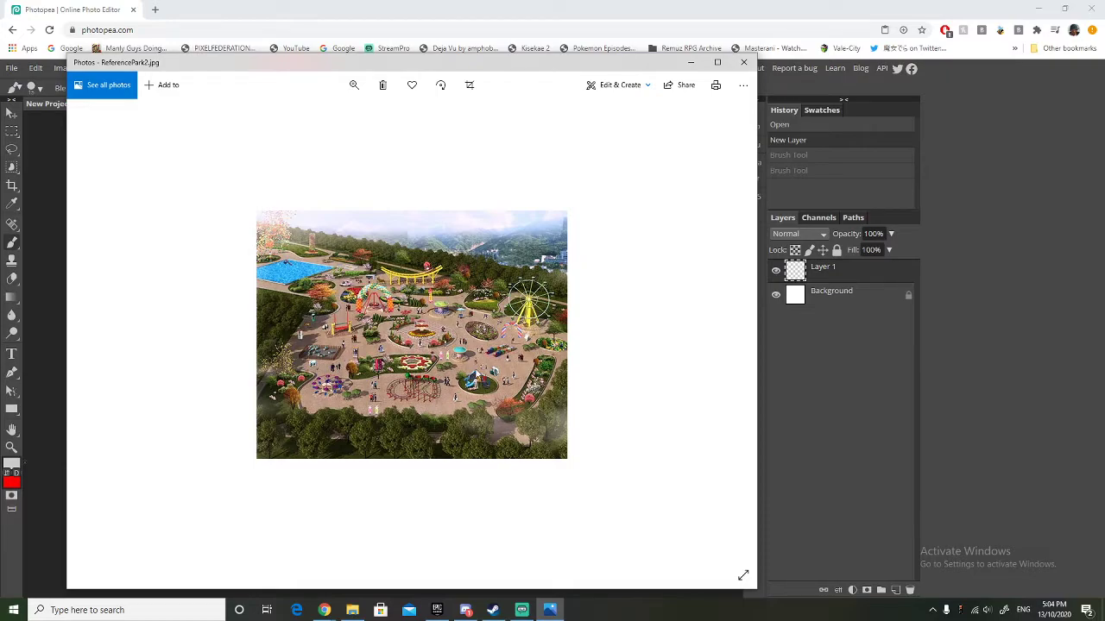
click(731, 327)
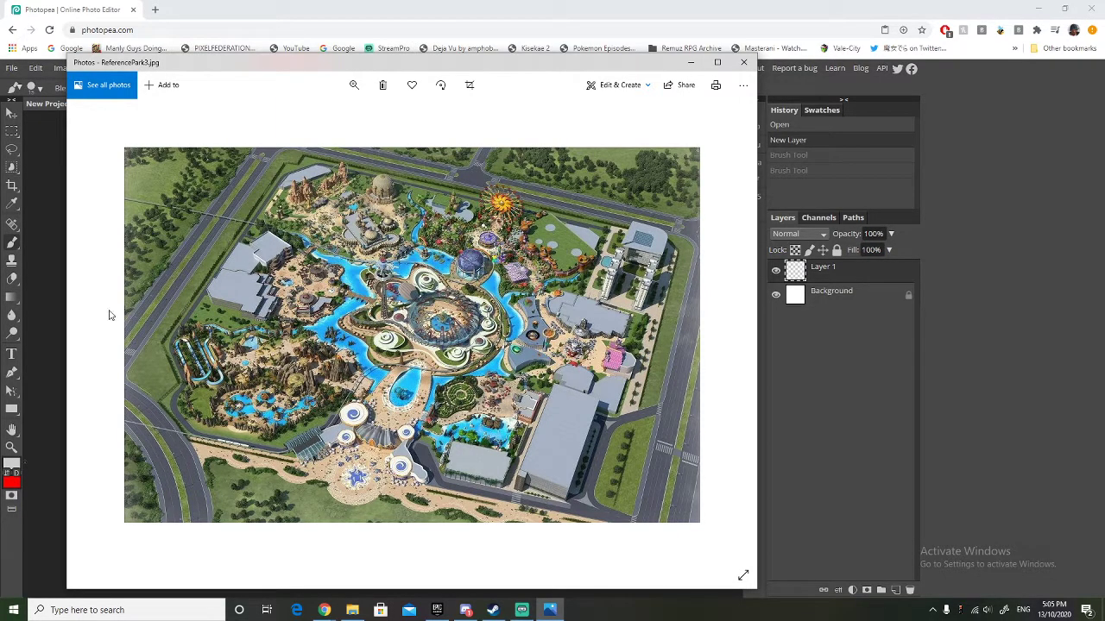
click(96, 335)
click(97, 334)
click(95, 335)
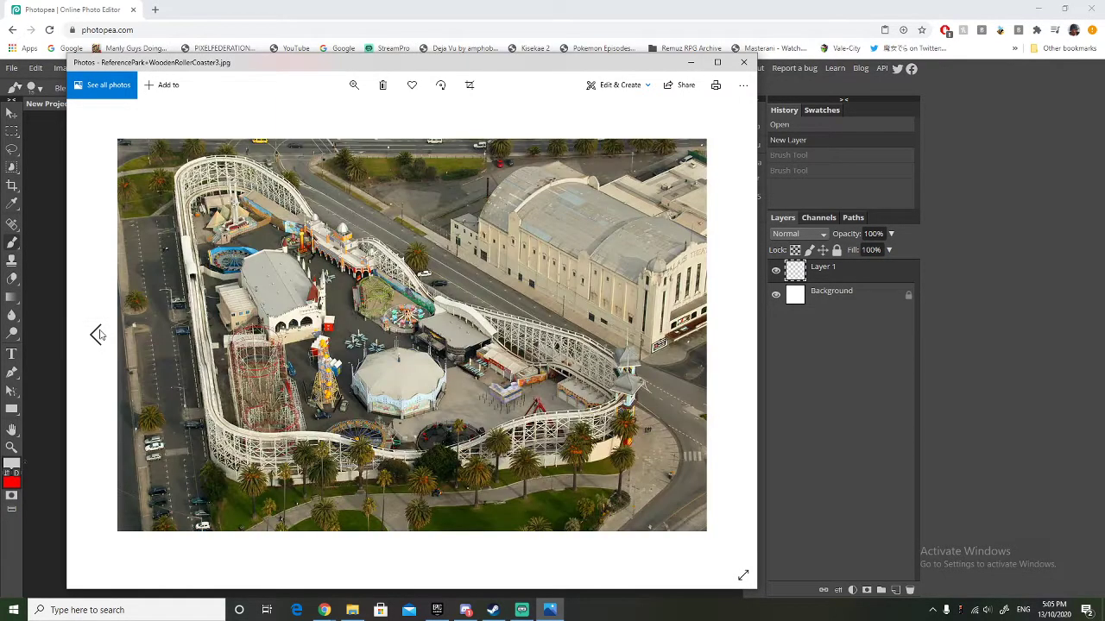
click(96, 335)
click(96, 334)
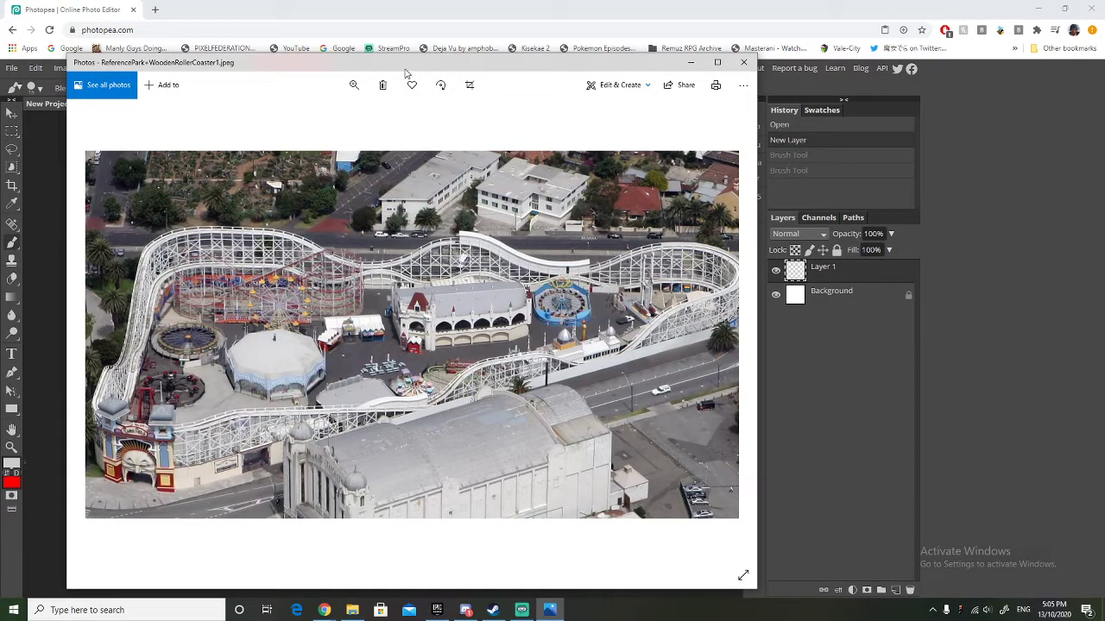
Return to the canvas and brush a closed, curved park boundary with a pointed upper corner and an inward bend on the lower-left side.
drag(413, 65, 0, 87)
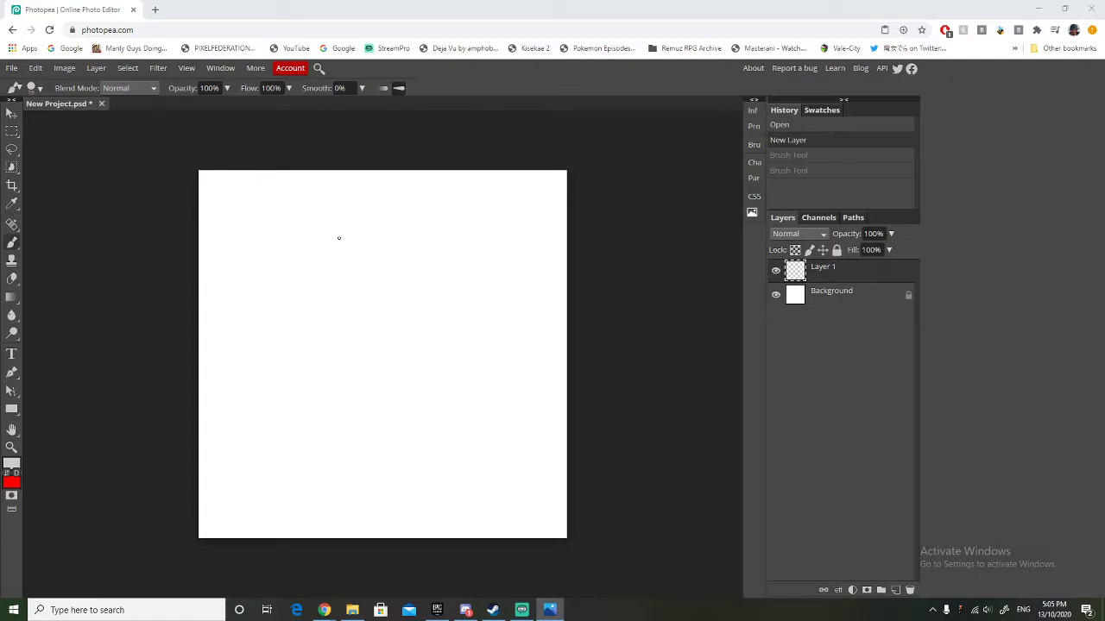
mouse_move(380, 233)
mouse_down()
mouse_move(266, 301)
mouse_move(244, 351)
mouse_move(271, 406)
mouse_move(298, 409)
mouse_move(370, 382)
mouse_move(412, 401)
mouse_move(422, 435)
mouse_move(386, 492)
mouse_move(401, 513)
mouse_move(449, 533)
mouse_move(526, 489)
mouse_move(555, 454)
mouse_move(566, 408)
mouse_move(543, 361)
mouse_move(500, 316)
mouse_move(381, 228)
mouse_up()
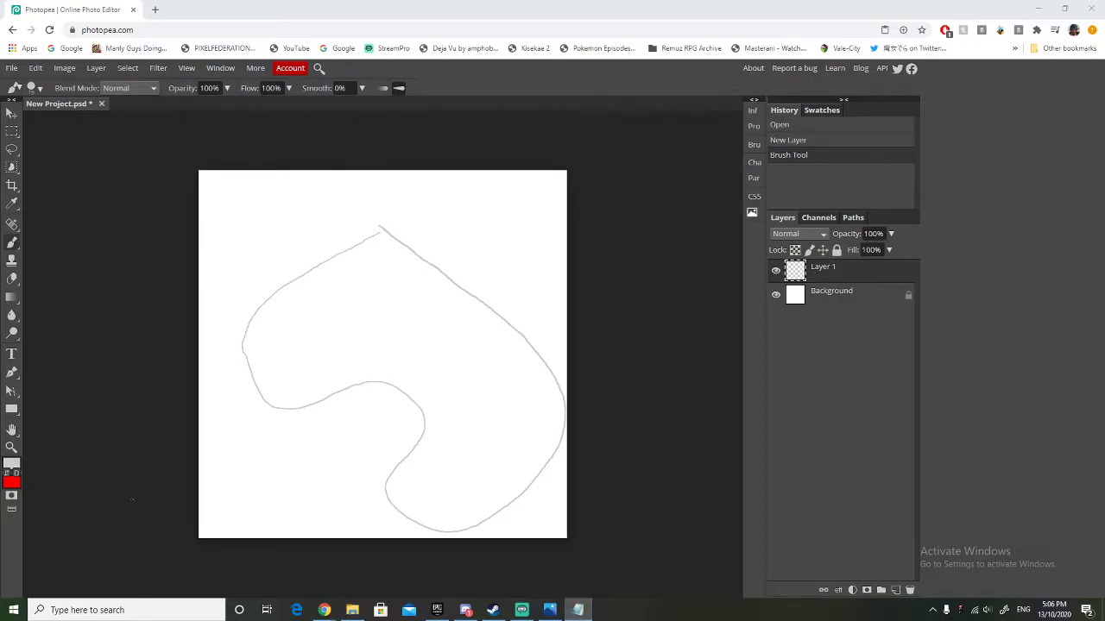
Review the rides, midway games, shops and other areas listed in Park Details.txt, and move the notes off the canvas.
drag(0, 181, 284, 159)
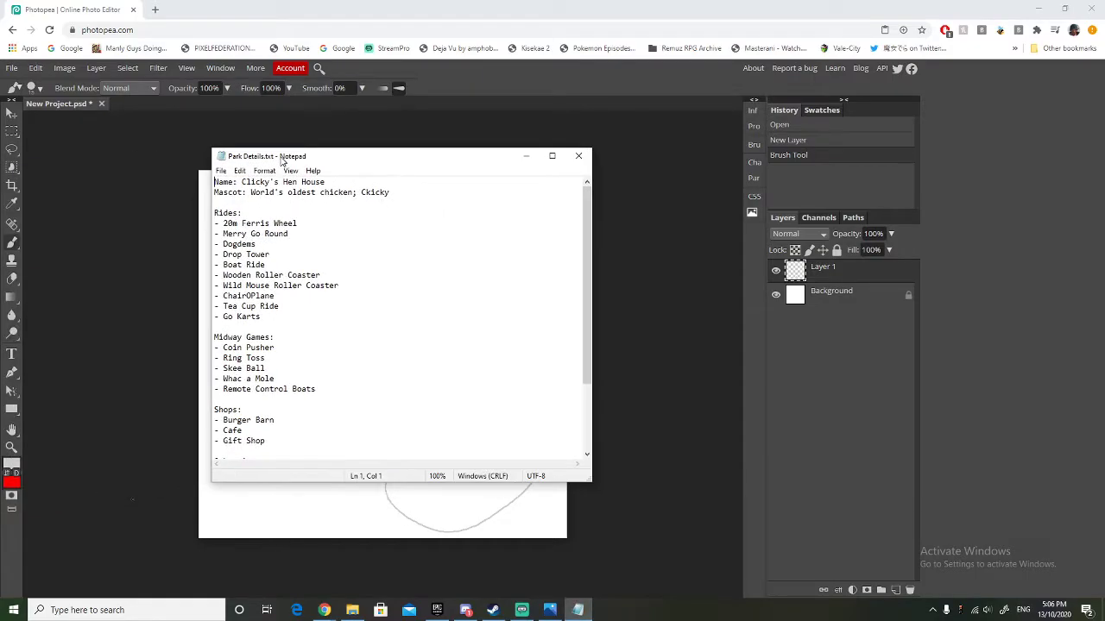
click(325, 610)
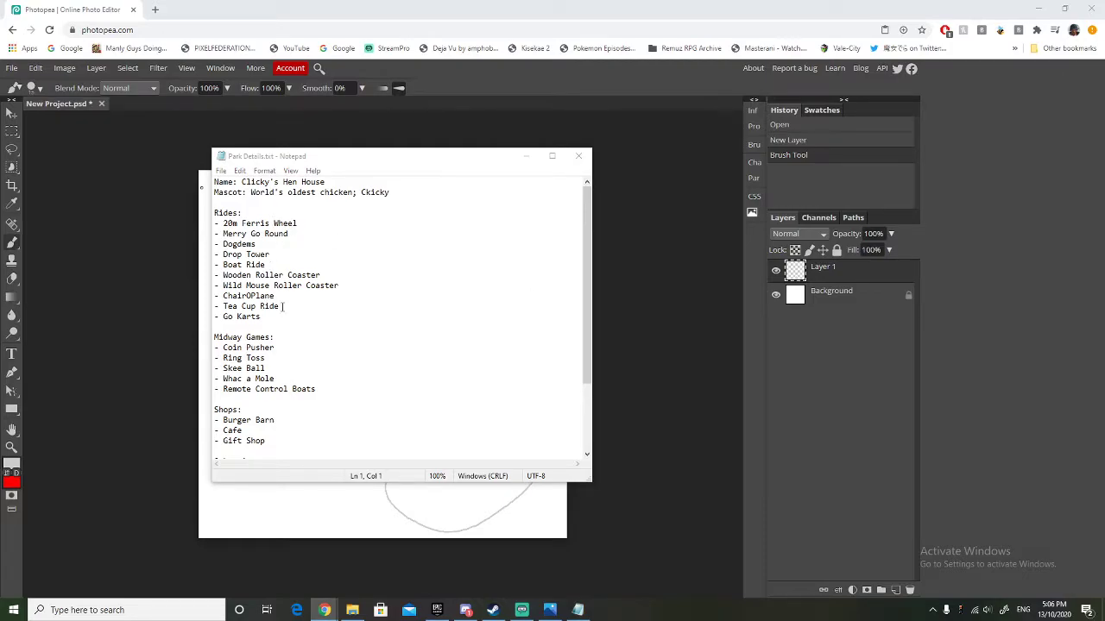
scroll(302, 355, down, 3)
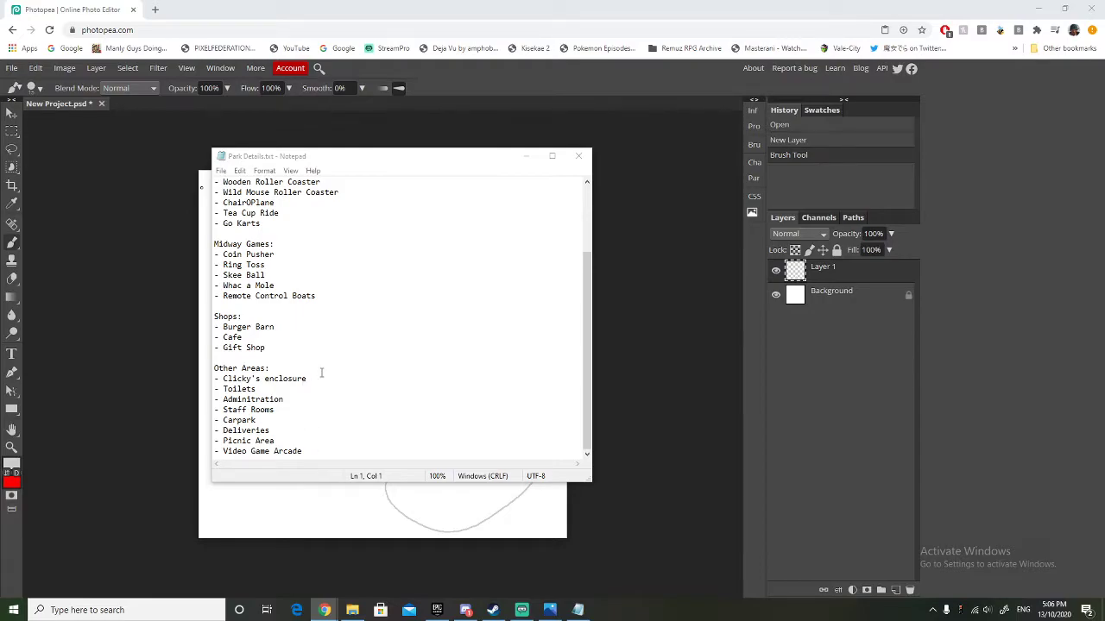
scroll(321, 372, up, 3)
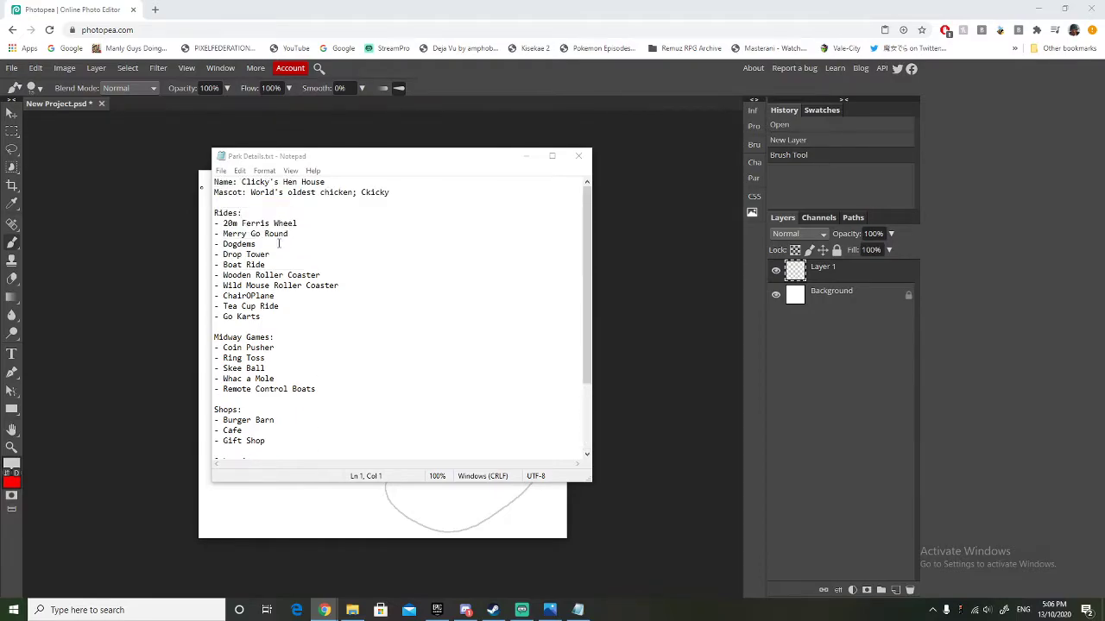
drag(285, 159, 0, 159)
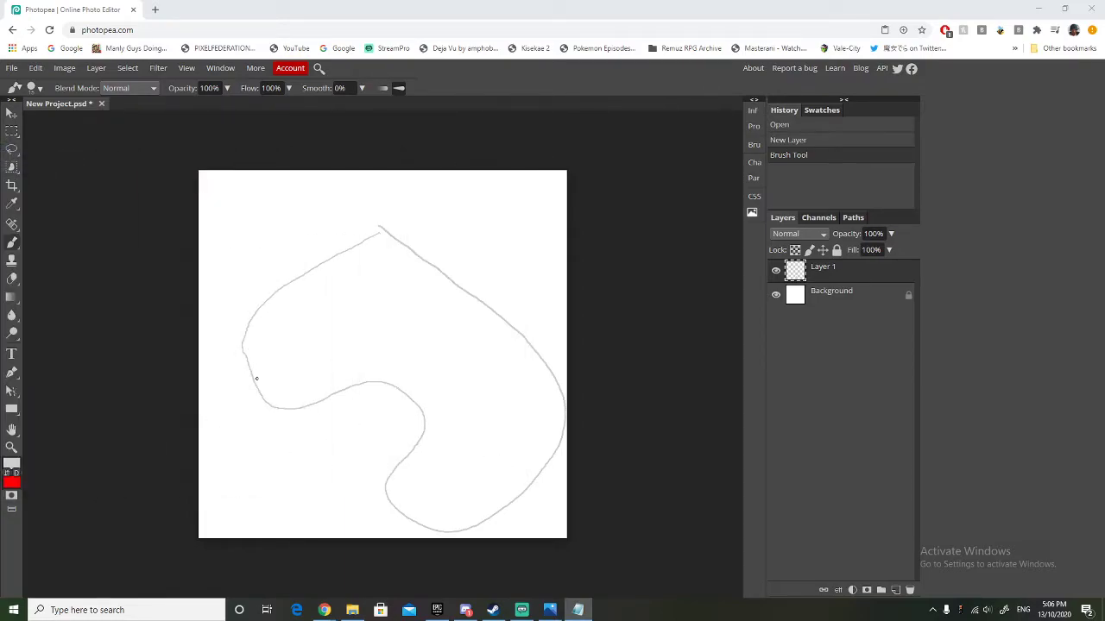
Brush the surrounding road lines along the upper and left sides of the park boundary, with side branches running to the canvas edges.
mouse_move(244, 229)
mouse_down()
mouse_move(249, 293)
mouse_move(405, 177)
mouse_move(568, 283)
mouse_up()
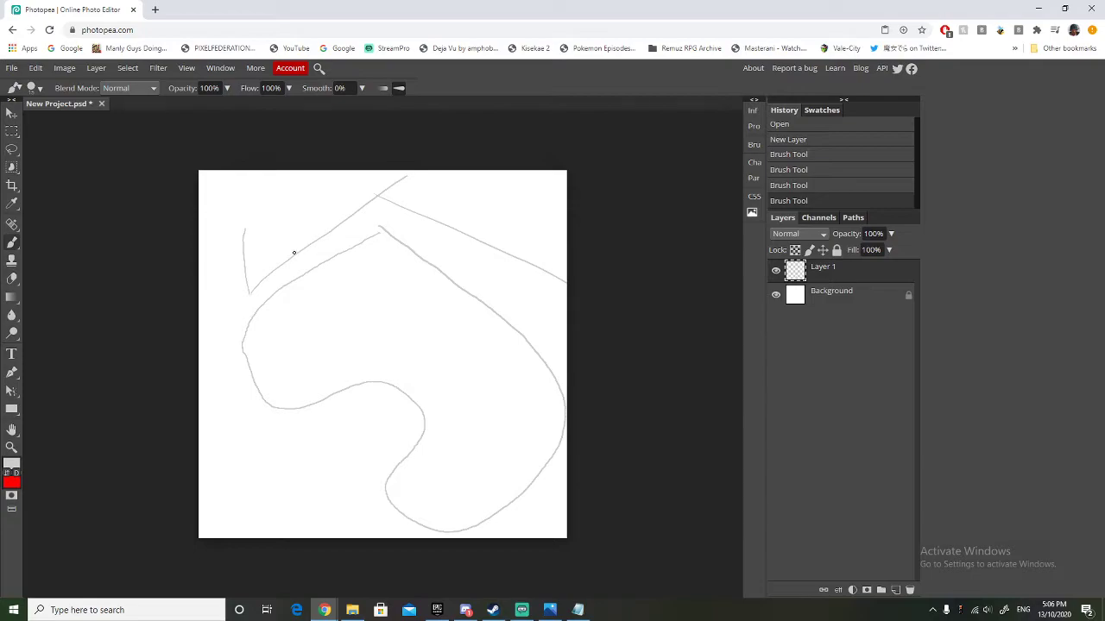
drag(378, 197, 369, 172)
drag(245, 232, 318, 171)
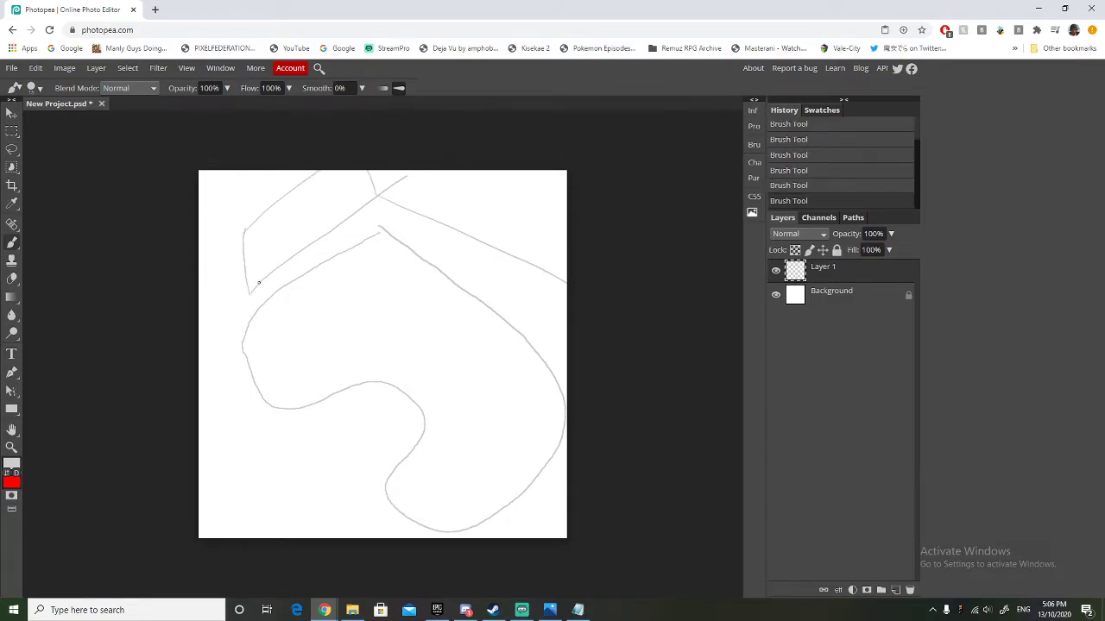
mouse_move(238, 307)
mouse_down()
mouse_move(199, 286)
mouse_move(203, 275)
mouse_up()
mouse_move(239, 307)
mouse_down()
mouse_move(196, 357)
mouse_move(207, 356)
mouse_move(349, 577)
mouse_up()
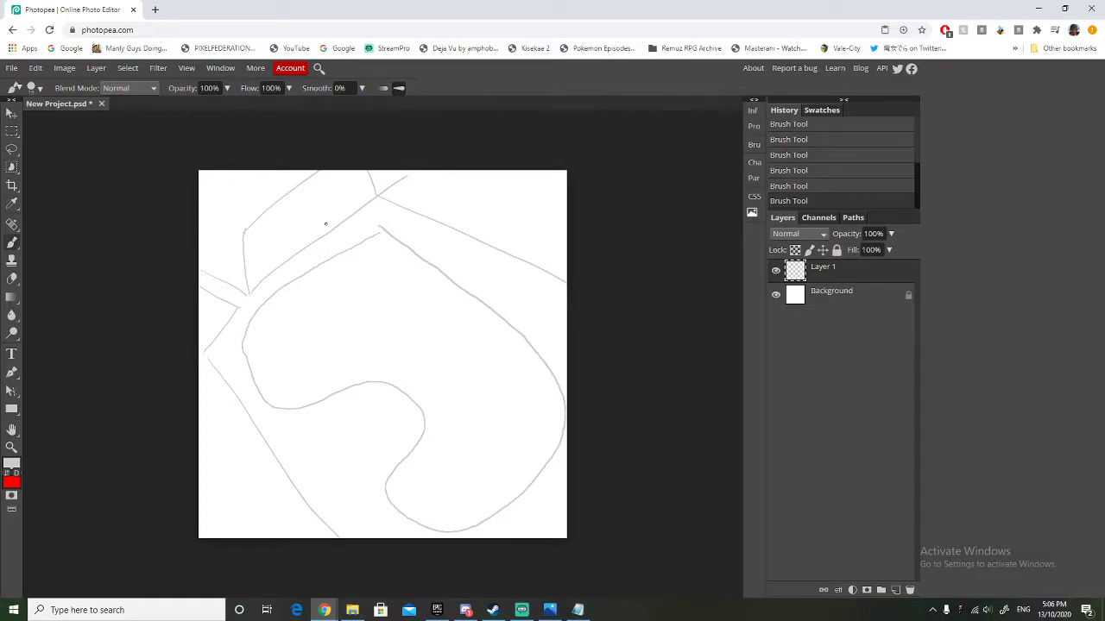
Brush two dividing lines across the upper-left road block and three rows of parking bays in the park boundary's inward bend.
drag(298, 246, 285, 200)
drag(339, 223, 334, 170)
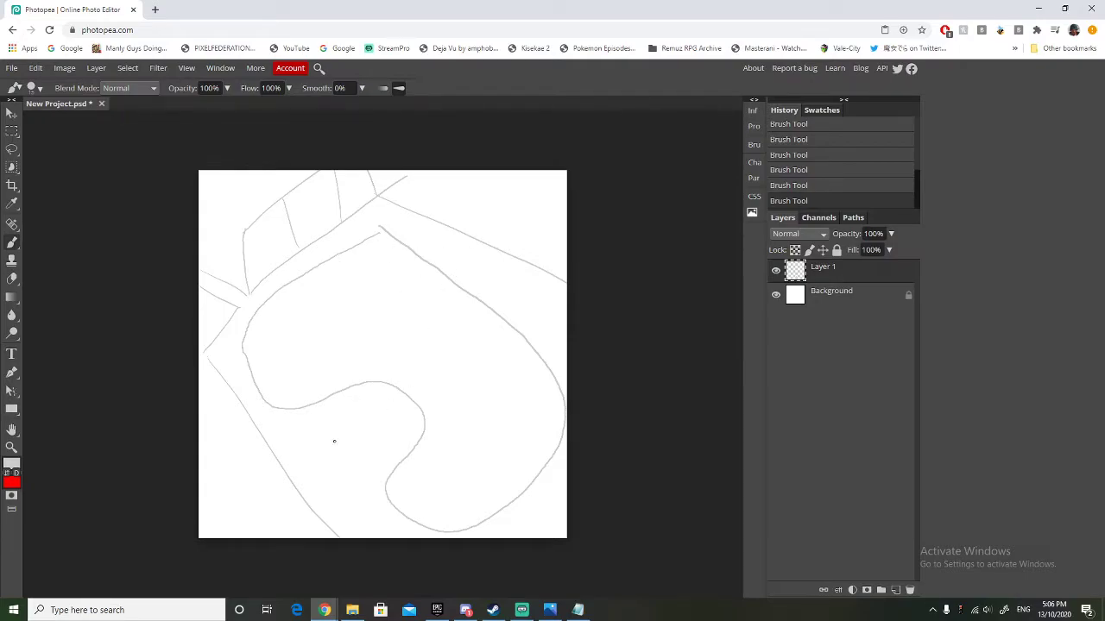
mouse_move(326, 415)
mouse_down()
mouse_move(329, 425)
mouse_move(350, 412)
mouse_up()
drag(343, 408, 361, 394)
drag(351, 435, 384, 405)
drag(340, 433, 355, 446)
drag(356, 431, 365, 444)
drag(360, 423, 378, 428)
drag(378, 405, 389, 421)
drag(372, 466, 401, 431)
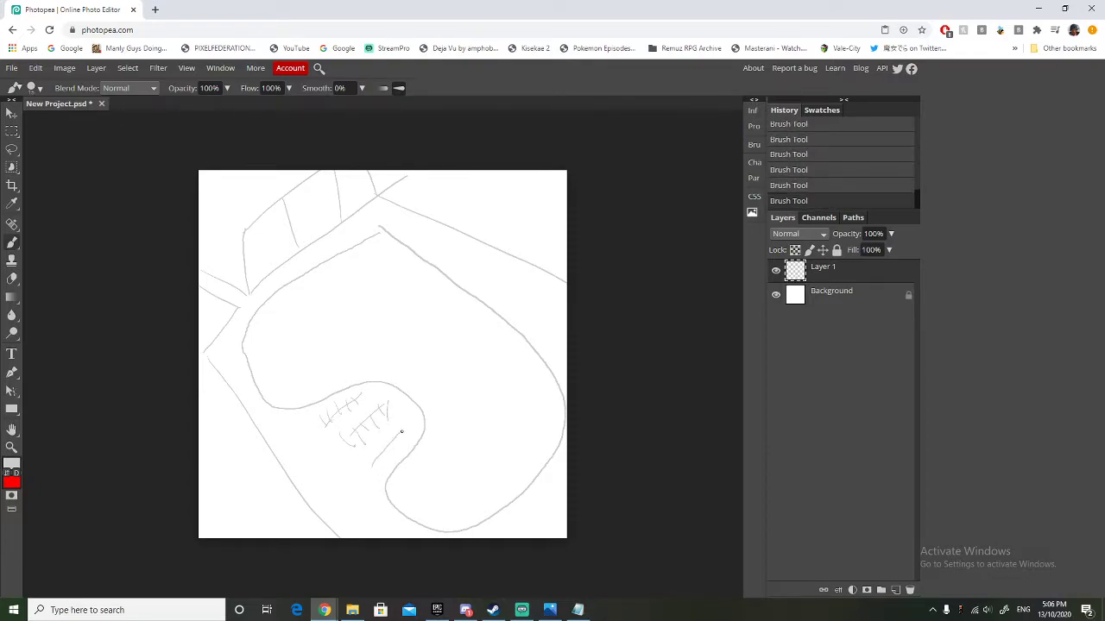
drag(371, 466, 397, 434)
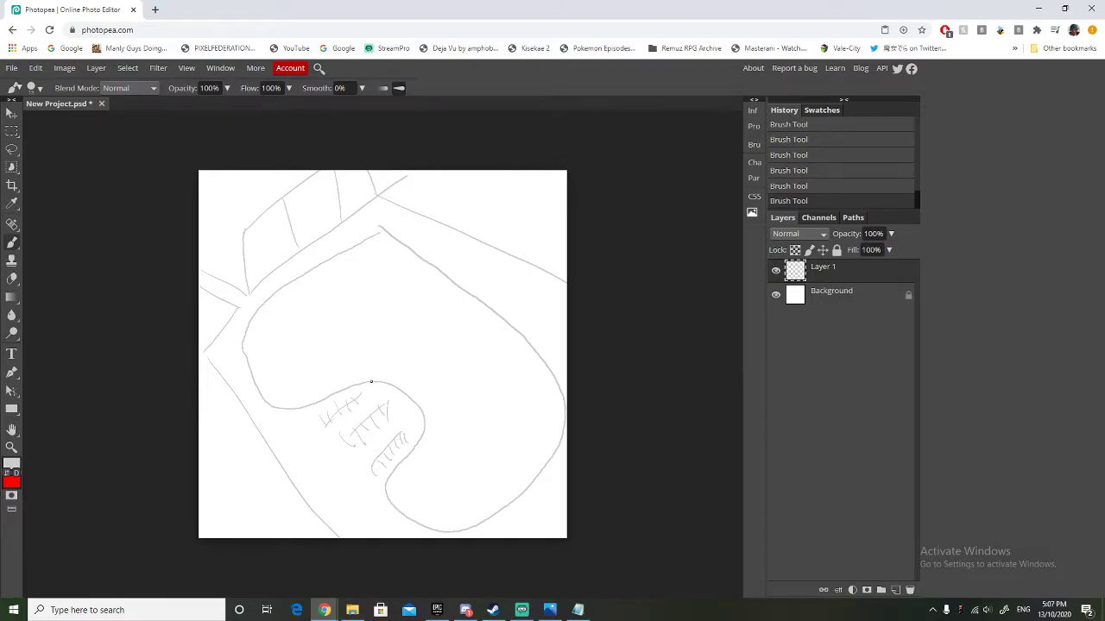
Brush a rounded entrance plaza just inside the inward bend, with a long entrance building along its lower-left side.
drag(379, 382, 380, 370)
drag(427, 422, 429, 405)
drag(383, 365, 393, 360)
mouse_move(428, 405)
mouse_down()
mouse_move(429, 394)
mouse_move(444, 399)
mouse_move(390, 360)
mouse_up()
drag(428, 404, 378, 367)
drag(427, 396, 395, 369)
drag(446, 399, 399, 360)
drag(401, 420, 410, 408)
drag(411, 415, 412, 429)
mouse_move(376, 376)
mouse_down()
mouse_move(394, 350)
mouse_move(435, 345)
mouse_move(465, 370)
mouse_move(477, 403)
mouse_move(463, 425)
mouse_move(420, 416)
mouse_up()
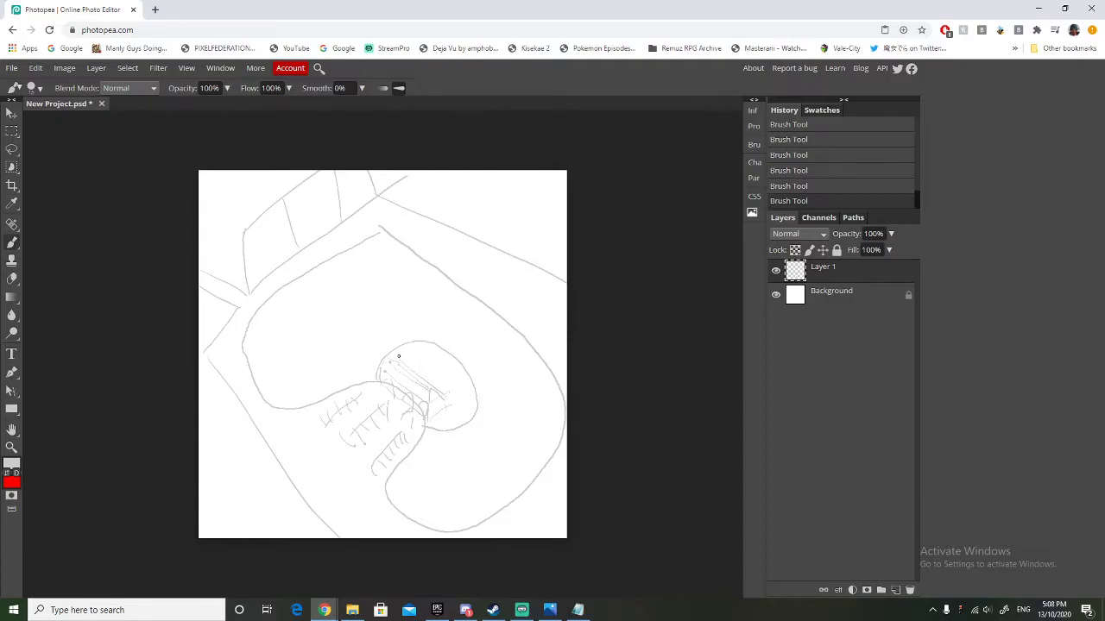
Brush small house-shaped buildings around the upper and right rim of the entrance plaza.
mouse_move(396, 349)
mouse_down()
mouse_move(396, 333)
mouse_move(410, 346)
mouse_move(384, 329)
mouse_move(404, 329)
mouse_up()
mouse_move(437, 350)
mouse_down()
mouse_move(445, 332)
mouse_move(436, 335)
mouse_up()
drag(425, 352, 425, 331)
drag(424, 331, 448, 332)
mouse_move(467, 395)
mouse_down()
mouse_move(469, 412)
mouse_move(486, 405)
mouse_move(484, 386)
mouse_move(473, 394)
mouse_move(488, 386)
mouse_move(482, 375)
mouse_up()
drag(481, 377, 466, 380)
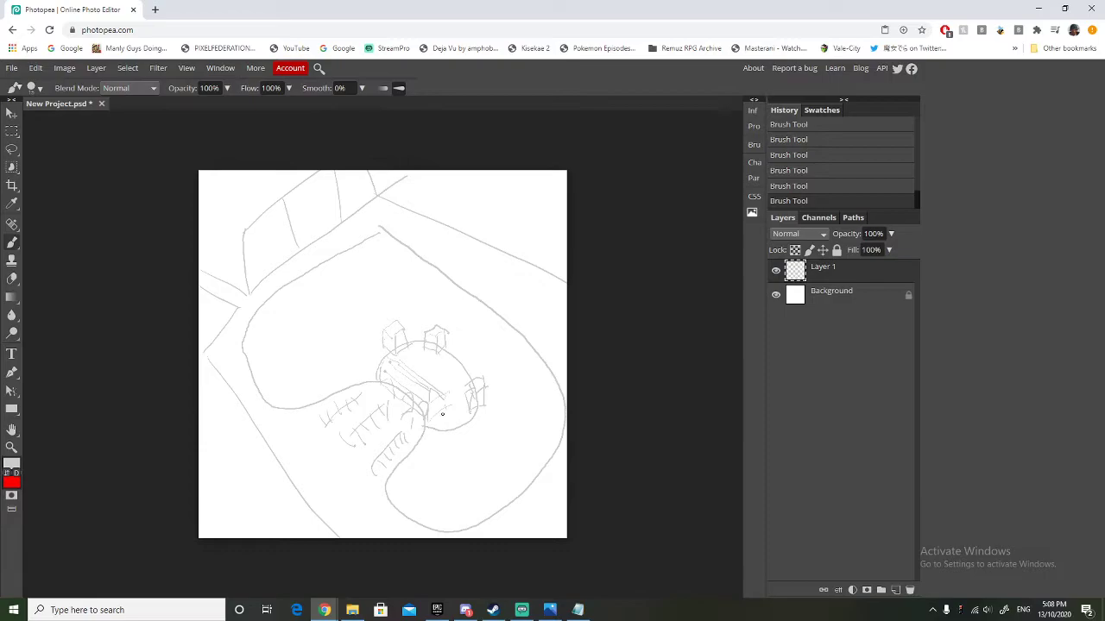
mouse_move(448, 411)
mouse_down()
mouse_move(444, 429)
mouse_move(471, 420)
mouse_up()
drag(449, 432, 450, 399)
Brush a long roller coaster track with cross supports along the park's upper and right boundary.
mouse_move(309, 260)
mouse_down()
mouse_move(407, 265)
mouse_move(480, 314)
mouse_move(525, 380)
mouse_move(529, 445)
mouse_move(534, 464)
mouse_move(548, 466)
mouse_move(559, 438)
mouse_move(553, 401)
mouse_move(537, 355)
mouse_move(500, 307)
mouse_move(406, 245)
mouse_move(370, 237)
mouse_move(314, 271)
mouse_up()
mouse_move(332, 250)
mouse_down()
mouse_move(333, 270)
mouse_move(348, 271)
mouse_up()
drag(358, 250, 367, 273)
drag(392, 246, 409, 274)
drag(430, 274, 432, 288)
drag(494, 311, 521, 363)
drag(521, 365, 539, 416)
drag(546, 411, 554, 459)
mouse_move(539, 449)
mouse_down()
mouse_move(541, 465)
mouse_move(531, 442)
mouse_move(540, 449)
mouse_move(549, 419)
mouse_move(535, 377)
mouse_move(412, 250)
mouse_move(314, 256)
mouse_move(381, 261)
mouse_move(477, 300)
mouse_move(523, 381)
mouse_move(536, 447)
mouse_up()
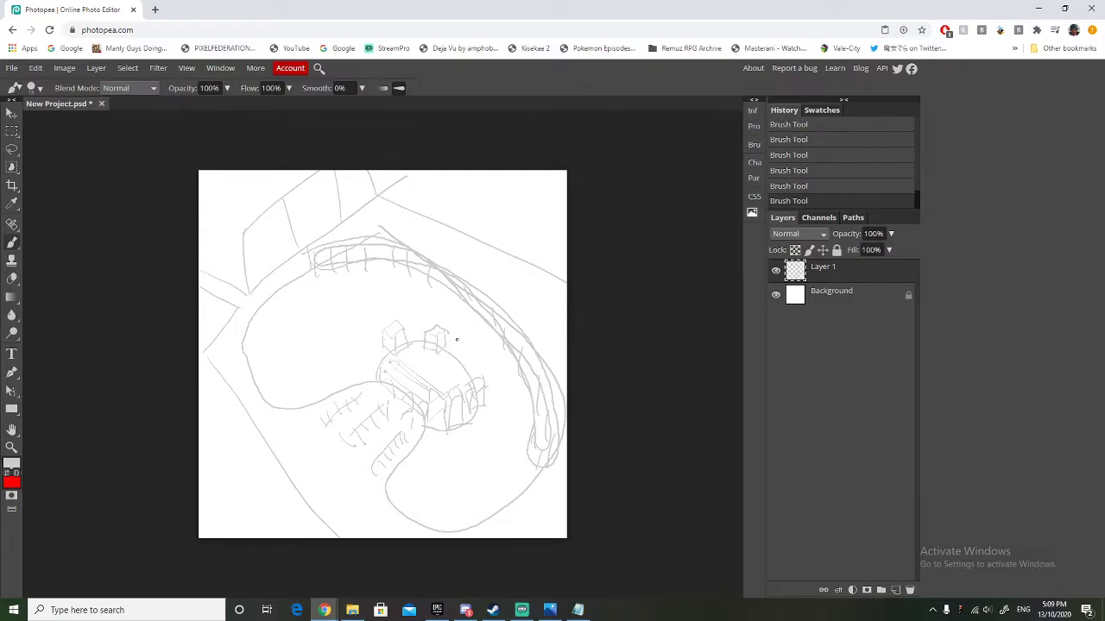
Brush a curved ride shape and a tilted boxy building between the entrance plaza and the upper coaster track.
mouse_move(439, 321)
mouse_down()
mouse_move(464, 333)
mouse_move(468, 322)
mouse_move(445, 314)
mouse_move(441, 290)
mouse_move(465, 287)
mouse_move(477, 316)
mouse_move(452, 323)
mouse_move(460, 330)
mouse_move(435, 279)
mouse_up()
mouse_move(474, 324)
mouse_down()
mouse_move(458, 314)
mouse_move(462, 303)
mouse_move(424, 319)
mouse_up()
mouse_move(381, 313)
mouse_down()
mouse_move(364, 293)
mouse_move(375, 307)
mouse_move(389, 280)
mouse_move(380, 296)
mouse_move(395, 280)
mouse_move(399, 290)
mouse_move(368, 286)
mouse_move(372, 299)
mouse_move(413, 292)
mouse_move(404, 298)
mouse_move(384, 271)
mouse_move(361, 290)
mouse_up()
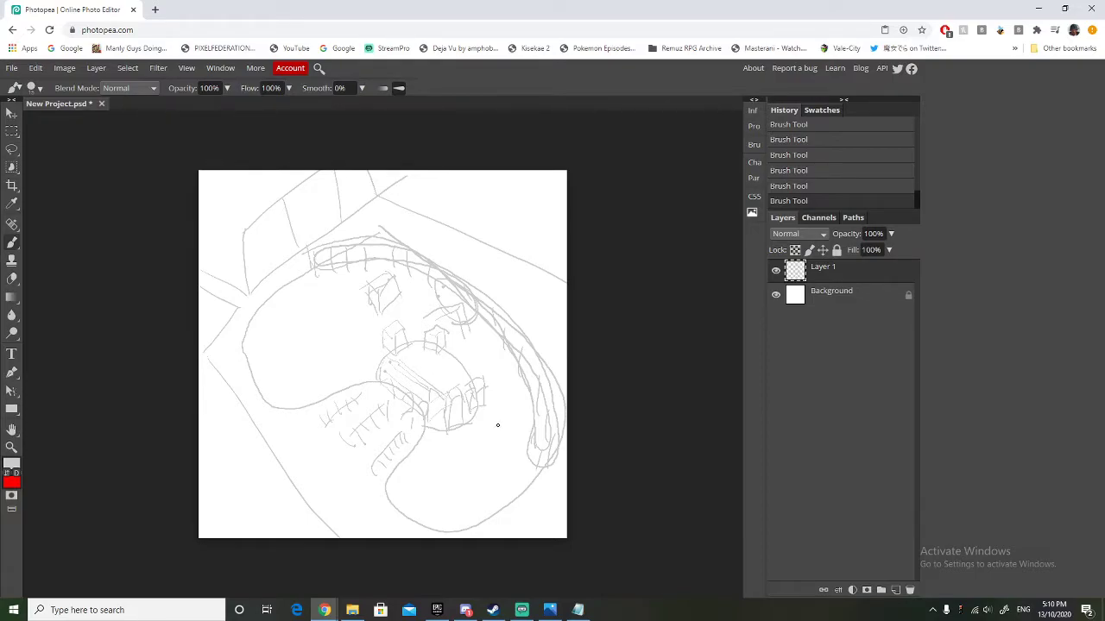
Brush a tall narrow building with small details between the plaza and the right side of the coaster track.
drag(494, 423, 514, 431)
mouse_move(497, 432)
mouse_down()
mouse_move(499, 359)
mouse_move(517, 371)
mouse_move(514, 426)
mouse_up()
drag(500, 354, 517, 364)
drag(501, 429, 508, 375)
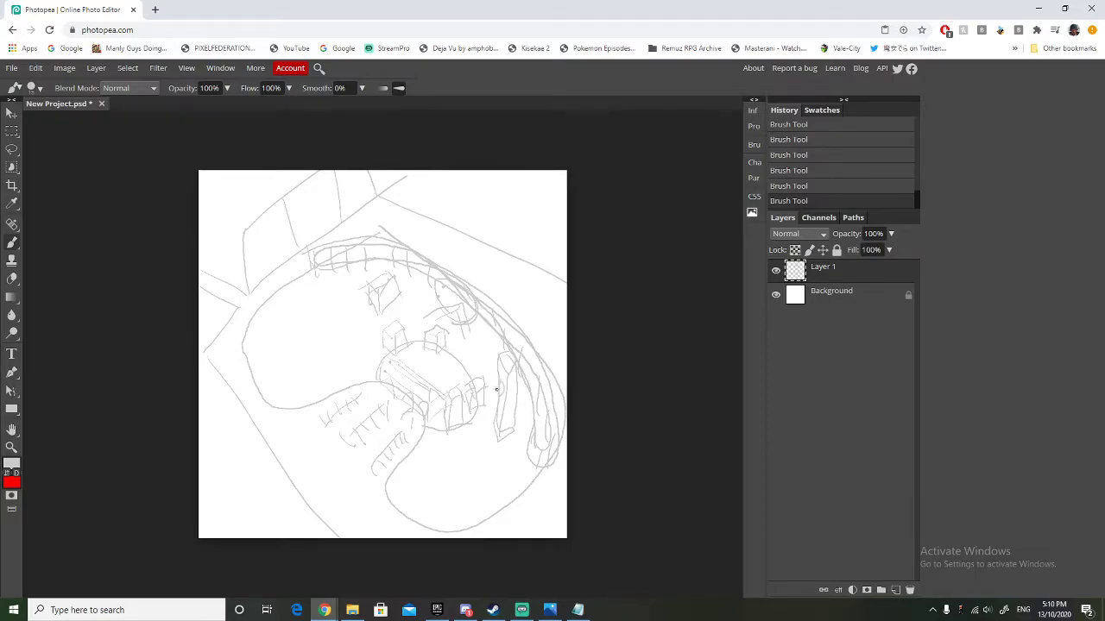
drag(517, 394, 515, 386)
Erase the curved ride shape between the entrance plaza and the coaster track.
click(12, 278)
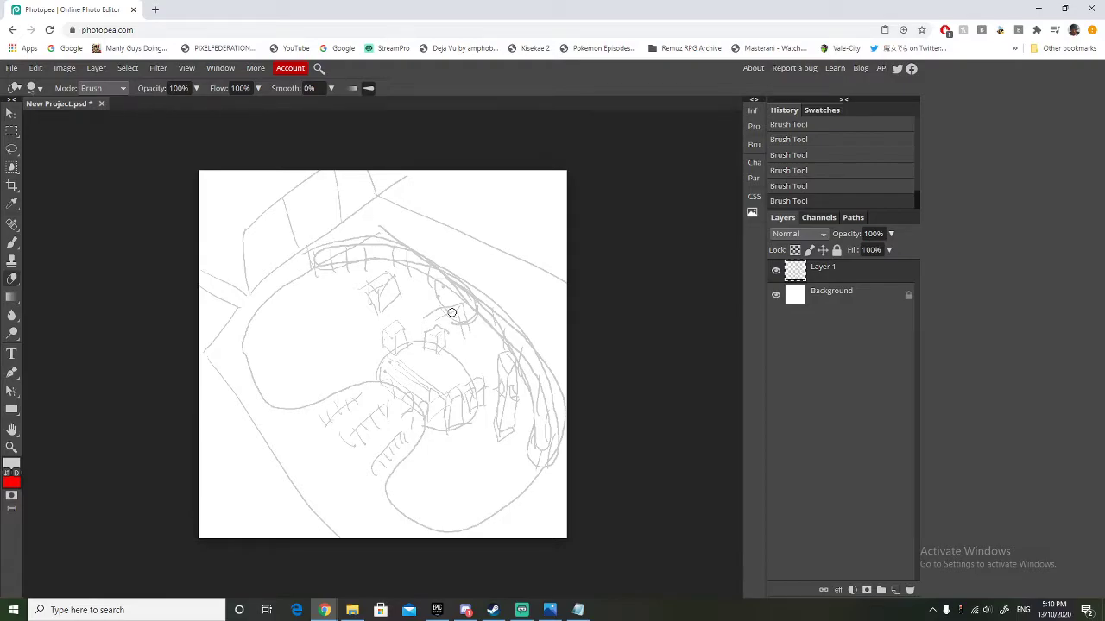
mouse_move(421, 312)
mouse_down()
mouse_move(460, 331)
mouse_move(463, 315)
mouse_move(474, 321)
mouse_move(446, 316)
mouse_move(461, 326)
mouse_move(477, 315)
mouse_up()
drag(433, 277, 447, 283)
Brush a tent-roofed carousel to the plaza's upper right and a spoked circular ride above it.
click(12, 242)
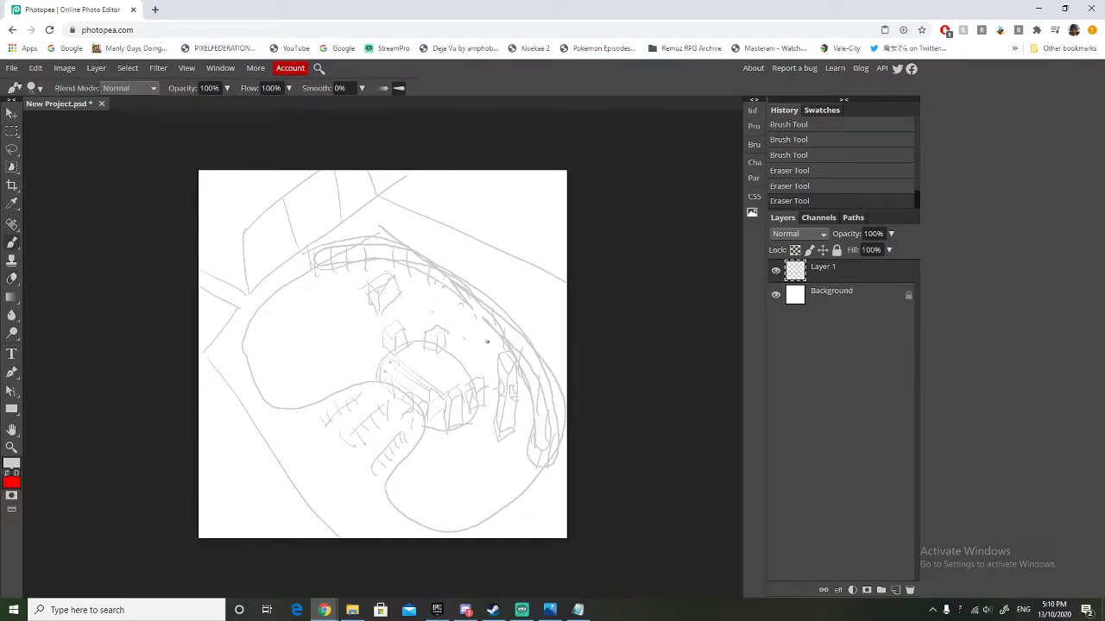
mouse_move(458, 343)
mouse_down()
mouse_move(489, 351)
mouse_move(484, 333)
mouse_move(458, 330)
mouse_move(455, 344)
mouse_move(476, 320)
mouse_move(482, 335)
mouse_move(462, 329)
mouse_move(471, 317)
mouse_move(488, 333)
mouse_move(460, 326)
mouse_up()
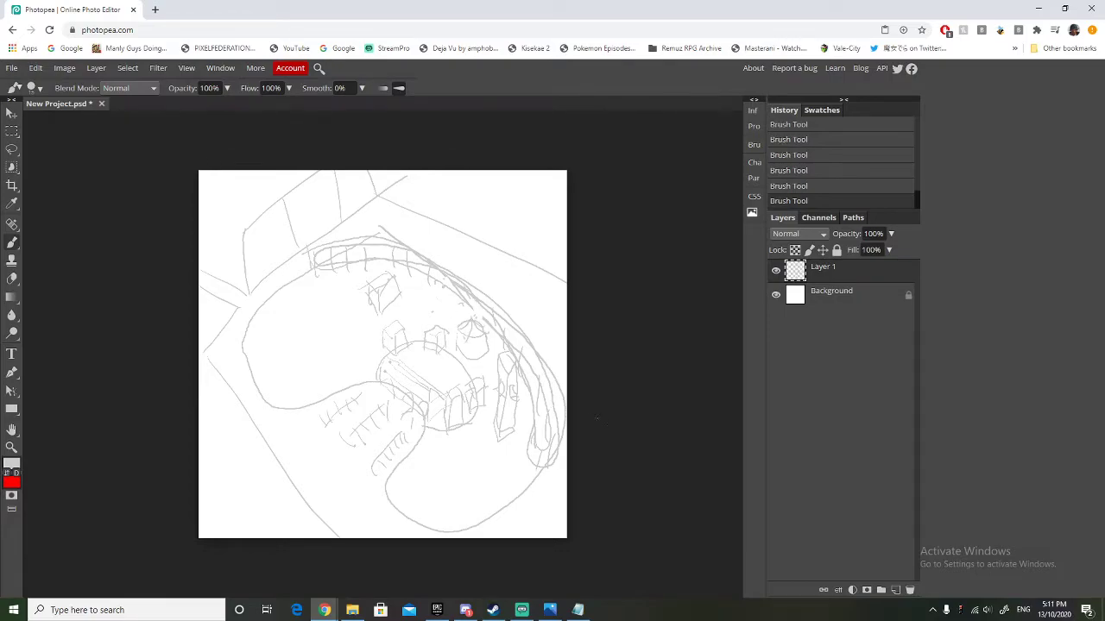
drag(458, 343, 487, 344)
mouse_move(411, 319)
mouse_down()
mouse_move(433, 297)
mouse_move(438, 317)
mouse_move(411, 310)
mouse_move(430, 289)
mouse_move(445, 321)
mouse_move(444, 308)
mouse_move(416, 304)
mouse_move(412, 283)
mouse_move(438, 272)
mouse_move(456, 291)
mouse_move(447, 310)
mouse_move(420, 314)
mouse_move(409, 291)
mouse_move(417, 272)
mouse_move(454, 282)
mouse_move(453, 305)
mouse_move(417, 307)
mouse_up()
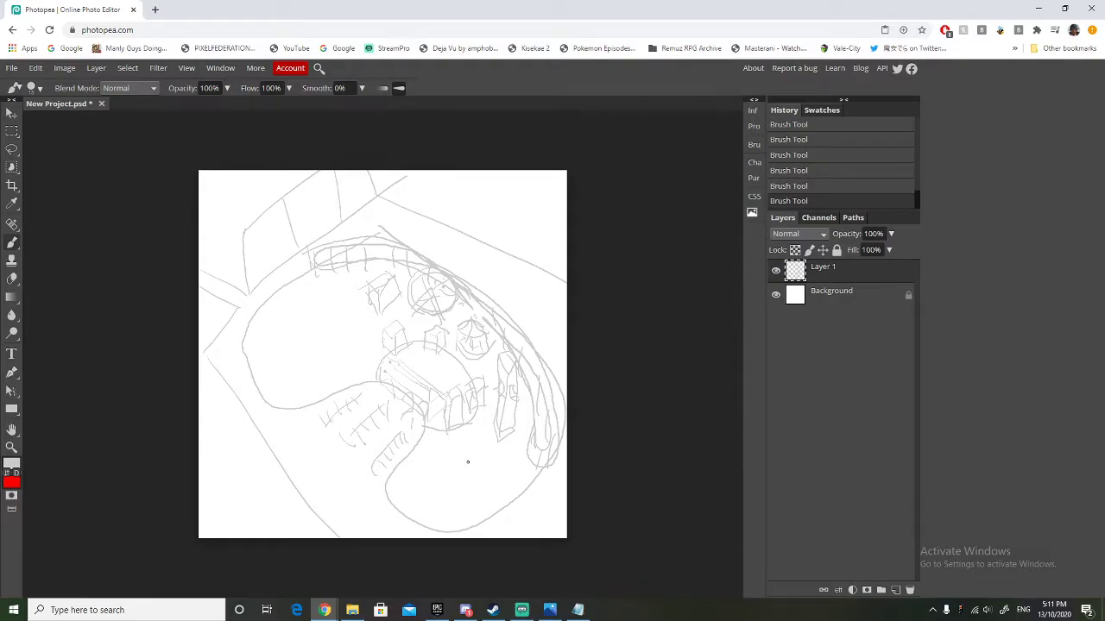
Brush two rides with radiating arms, one in the park's lower lobe and one near the upper-left boundary.
mouse_move(459, 466)
mouse_down()
mouse_move(490, 473)
mouse_move(462, 461)
mouse_move(460, 442)
mouse_move(481, 441)
mouse_move(489, 456)
mouse_move(472, 464)
mouse_move(474, 441)
mouse_move(491, 458)
mouse_move(474, 448)
mouse_move(482, 463)
mouse_move(474, 442)
mouse_move(484, 442)
mouse_move(466, 438)
mouse_move(483, 456)
mouse_move(467, 463)
mouse_move(439, 457)
mouse_up()
mouse_move(460, 457)
mouse_down()
mouse_move(447, 469)
mouse_move(462, 481)
mouse_up()
mouse_move(473, 470)
mouse_down()
mouse_move(476, 485)
mouse_move(489, 476)
mouse_up()
mouse_move(490, 465)
mouse_down()
mouse_move(508, 459)
mouse_move(507, 448)
mouse_up()
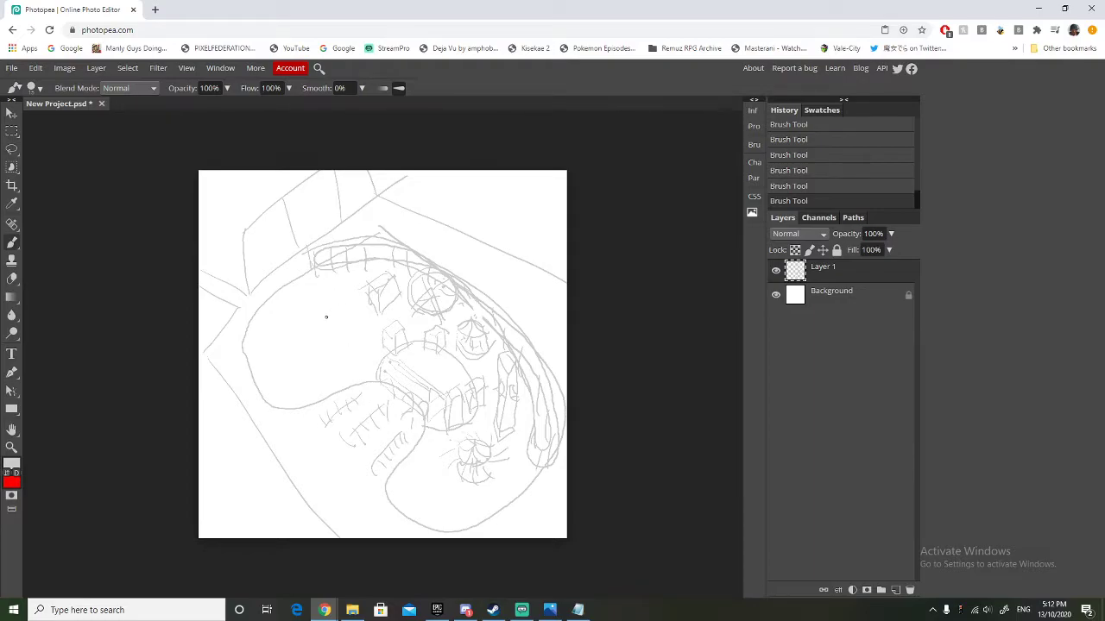
mouse_move(325, 325)
mouse_down()
mouse_move(321, 294)
mouse_move(352, 306)
mouse_move(319, 322)
mouse_move(310, 288)
mouse_move(353, 295)
mouse_up()
mouse_move(308, 314)
mouse_down()
mouse_move(328, 314)
mouse_move(335, 281)
mouse_up()
mouse_move(321, 294)
mouse_down()
mouse_move(320, 312)
mouse_move(349, 291)
mouse_up()
Brush a small wavy roller coaster on vertical supports at the bottom-left of the park's lower lobe.
mouse_move(409, 504)
mouse_down()
mouse_move(409, 484)
mouse_move(423, 511)
mouse_move(438, 490)
mouse_move(416, 480)
mouse_up()
mouse_move(437, 488)
mouse_down()
mouse_move(403, 478)
mouse_move(447, 496)
mouse_move(405, 483)
mouse_move(424, 520)
mouse_move(461, 522)
mouse_move(454, 495)
mouse_move(442, 518)
mouse_up()
drag(438, 501, 435, 519)
drag(404, 484, 397, 496)
drag(421, 491, 423, 500)
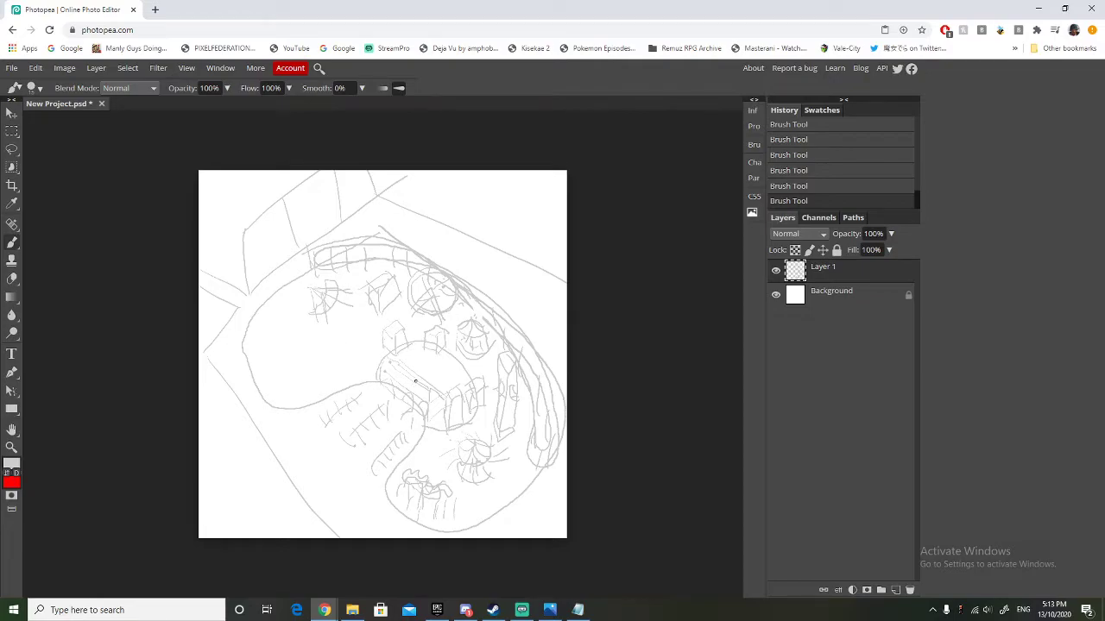
Brush a crosshatched oval ride left of the plaza and a winding closed track at the park's left edge.
mouse_move(352, 323)
mouse_down()
mouse_move(346, 338)
mouse_move(349, 321)
mouse_move(363, 339)
mouse_move(349, 347)
mouse_move(364, 349)
mouse_move(359, 331)
mouse_move(349, 336)
mouse_move(356, 329)
mouse_move(363, 339)
mouse_up()
mouse_move(267, 310)
mouse_down()
mouse_move(261, 342)
mouse_move(277, 340)
mouse_move(274, 353)
mouse_move(299, 350)
mouse_move(289, 321)
mouse_move(265, 310)
mouse_move(272, 328)
mouse_move(267, 317)
mouse_move(263, 335)
mouse_move(292, 336)
mouse_up()
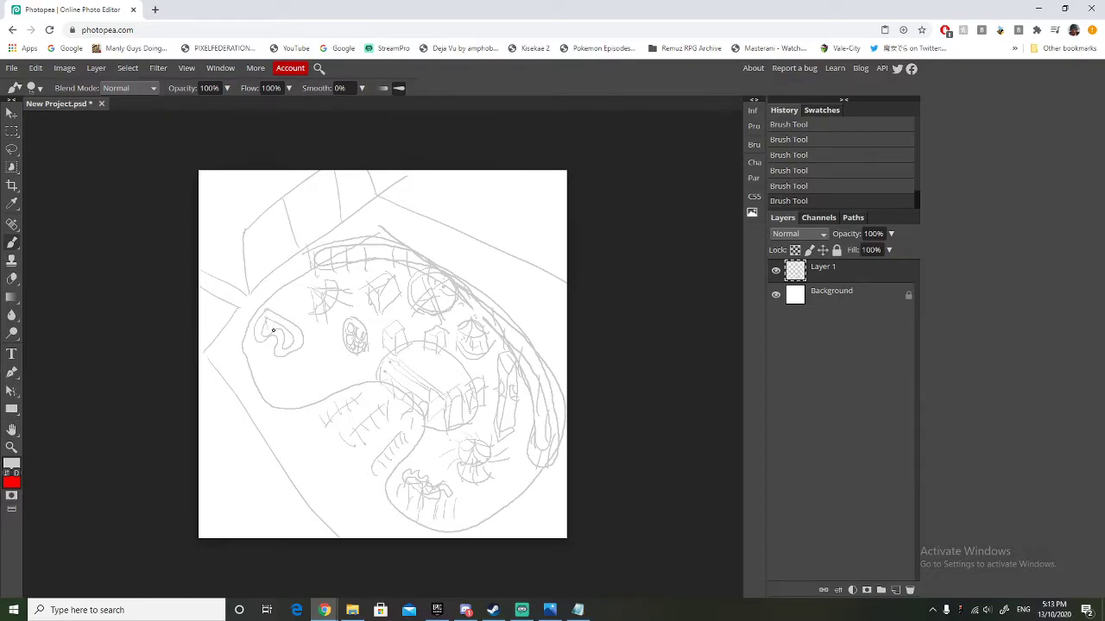
drag(273, 318, 262, 318)
Brush a rounded area with small tables near the lower-left boundary, and fill the park's remaining gaps with small buildings.
mouse_move(314, 351)
mouse_down()
mouse_move(289, 380)
mouse_move(312, 388)
mouse_move(352, 370)
mouse_move(329, 351)
mouse_move(300, 356)
mouse_move(318, 368)
mouse_move(306, 372)
mouse_move(345, 368)
mouse_up()
mouse_move(373, 317)
mouse_down()
mouse_move(307, 290)
mouse_move(294, 306)
mouse_up()
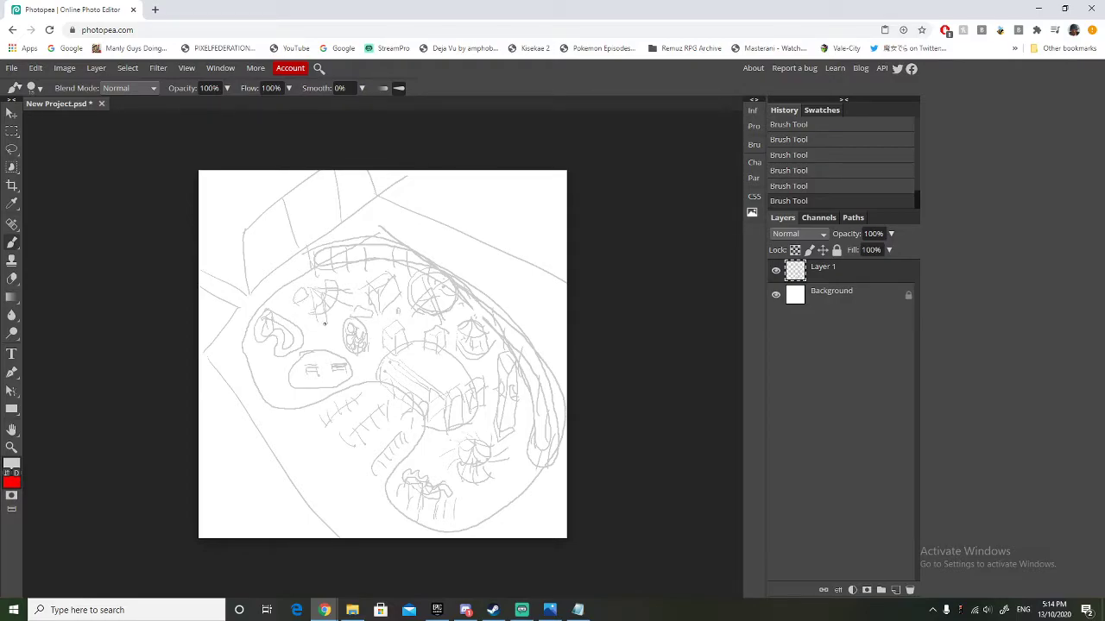
drag(430, 455, 422, 444)
mouse_move(504, 503)
mouse_down()
mouse_move(518, 489)
mouse_move(498, 498)
mouse_move(508, 479)
mouse_move(521, 492)
mouse_move(490, 494)
mouse_move(499, 479)
mouse_up()
mouse_move(313, 352)
mouse_down()
mouse_move(304, 338)
mouse_move(326, 331)
mouse_move(306, 322)
mouse_up()
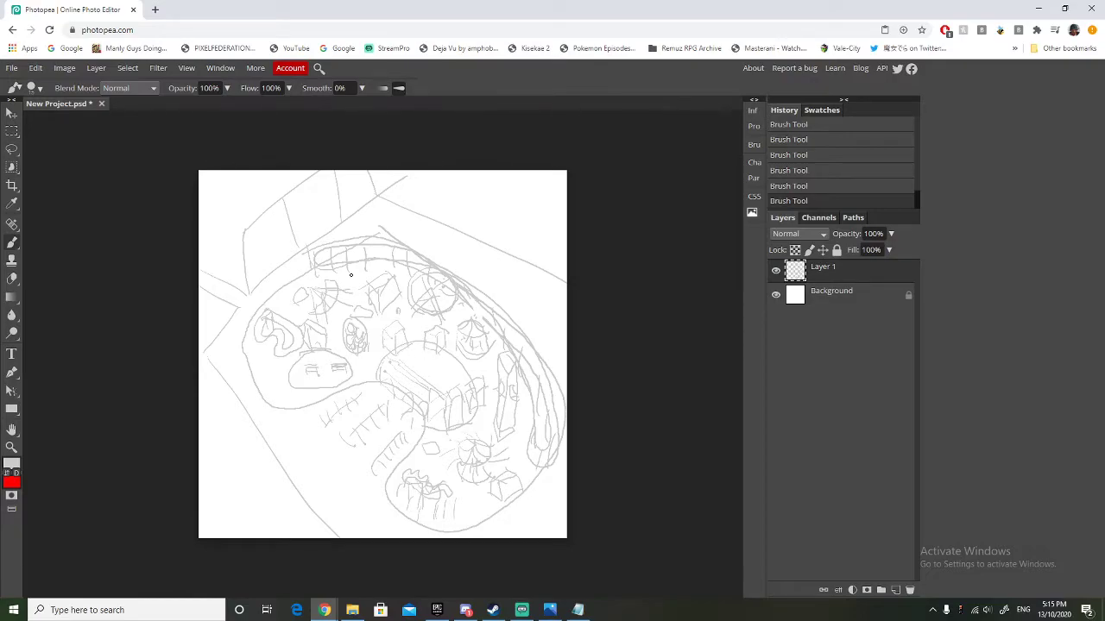
mouse_move(347, 285)
mouse_down()
mouse_move(357, 286)
mouse_move(347, 276)
mouse_up()
mouse_move(347, 276)
mouse_down()
mouse_move(348, 286)
mouse_move(337, 274)
mouse_up()
mouse_move(380, 382)
mouse_down()
mouse_move(360, 379)
mouse_move(370, 351)
mouse_move(381, 379)
mouse_move(376, 349)
mouse_up()
On a new layer with Layer 1 hidden, brush a rounded rectangular park boundary notched at the lower left, with three parking rows in the notch.
click(895, 590)
click(776, 296)
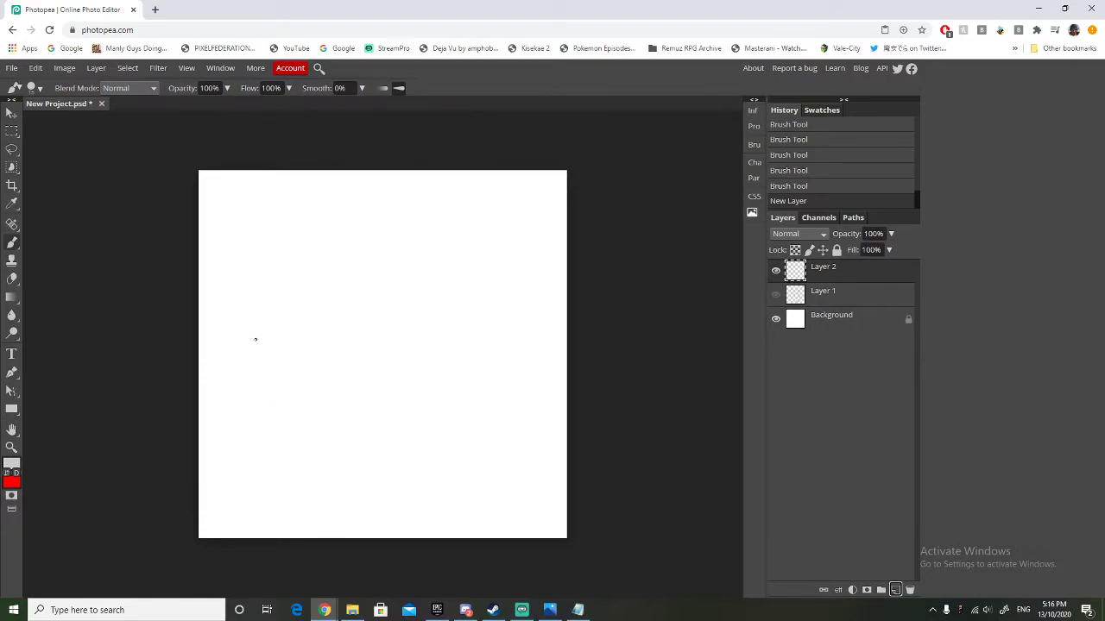
mouse_move(224, 385)
mouse_down()
mouse_move(285, 392)
mouse_move(304, 407)
mouse_move(317, 461)
mouse_move(469, 474)
mouse_move(515, 463)
mouse_move(542, 344)
mouse_move(528, 238)
mouse_move(494, 223)
mouse_move(418, 223)
mouse_move(281, 242)
mouse_move(249, 259)
mouse_move(229, 362)
mouse_move(231, 394)
mouse_move(260, 462)
mouse_up()
mouse_move(246, 411)
mouse_down()
mouse_move(266, 409)
mouse_move(263, 429)
mouse_up()
mouse_move(246, 442)
mouse_down()
mouse_move(265, 441)
mouse_move(263, 452)
mouse_up()
drag(249, 462, 273, 464)
mouse_move(286, 408)
mouse_down()
mouse_move(299, 455)
mouse_move(295, 419)
mouse_up()
drag(272, 415, 290, 414)
drag(223, 429, 232, 461)
mouse_move(226, 450)
mouse_down()
mouse_move(241, 451)
mouse_move(237, 442)
mouse_up()
drag(227, 436, 239, 432)
drag(217, 421, 230, 422)
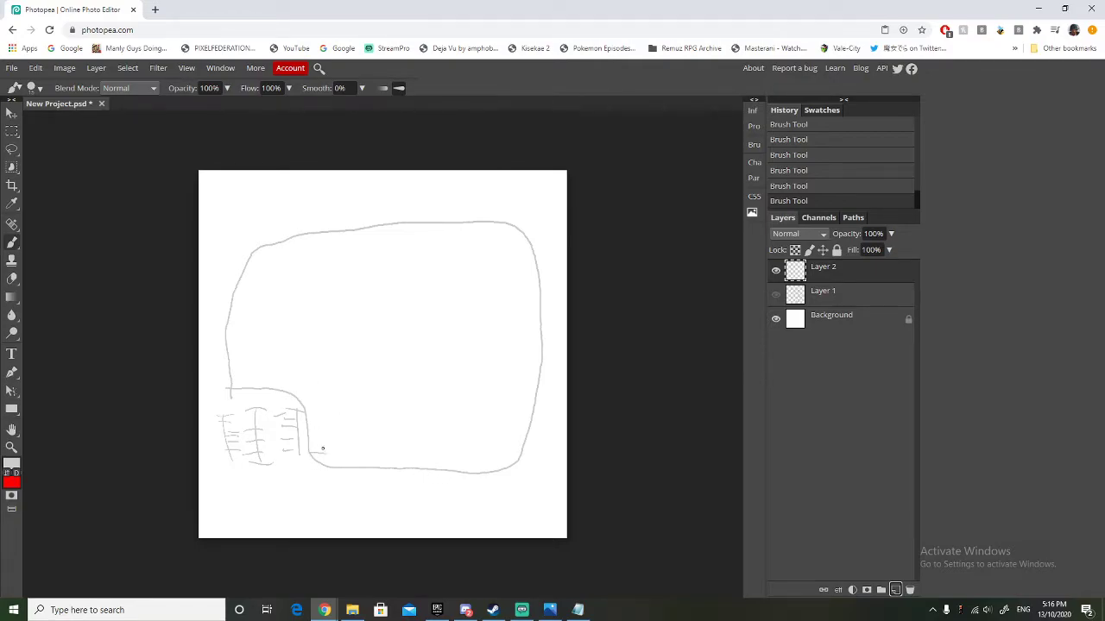
Brush a curved entrance plaza beside the parking notch, with a tall narrow building and small houses along its rim.
mouse_move(324, 450)
mouse_down()
mouse_move(310, 427)
mouse_move(324, 438)
mouse_move(313, 430)
mouse_move(323, 435)
mouse_move(317, 397)
mouse_move(307, 431)
mouse_move(311, 394)
mouse_up()
mouse_move(317, 398)
mouse_down()
mouse_move(341, 399)
mouse_move(363, 436)
mouse_move(366, 480)
mouse_up()
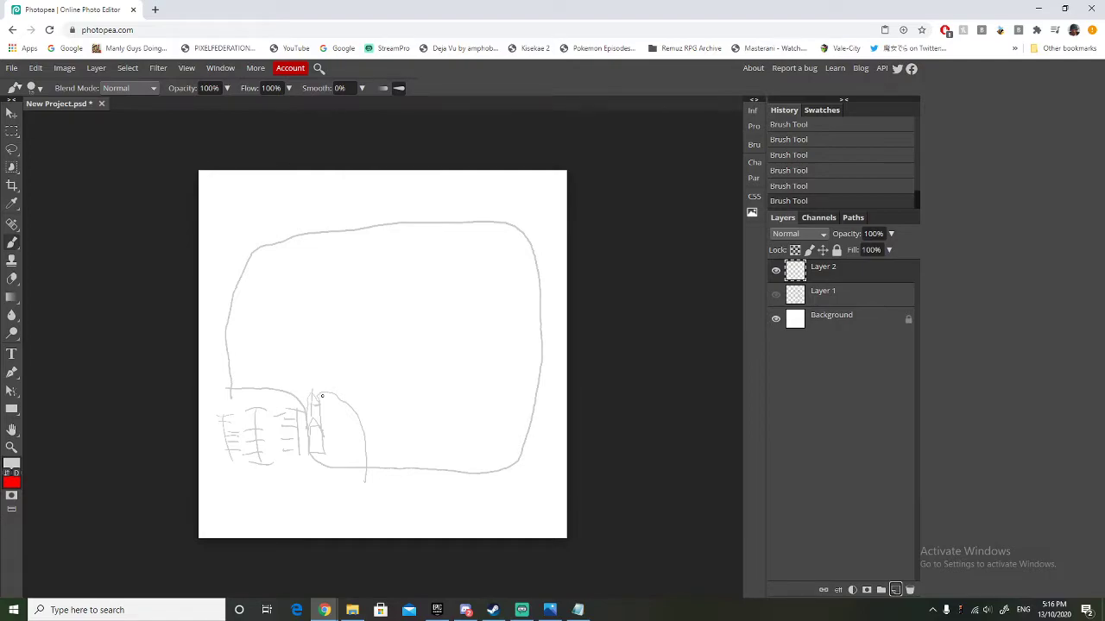
mouse_move(317, 397)
mouse_down()
mouse_move(317, 380)
mouse_move(331, 397)
mouse_move(333, 375)
mouse_move(316, 373)
mouse_up()
mouse_move(342, 401)
mouse_down()
mouse_move(342, 390)
mouse_move(359, 399)
mouse_move(355, 410)
mouse_move(347, 385)
mouse_move(363, 398)
mouse_up()
drag(361, 397, 366, 410)
mouse_move(370, 423)
mouse_down()
mouse_move(394, 439)
mouse_move(382, 458)
mouse_move(379, 447)
mouse_up()
mouse_move(374, 456)
mouse_down()
mouse_move(375, 468)
mouse_move(379, 460)
mouse_up()
Compare the first park sketch on Layer 1 with the new one on Layer 2, leaving only Layer 2's sketch visible.
click(775, 270)
click(776, 294)
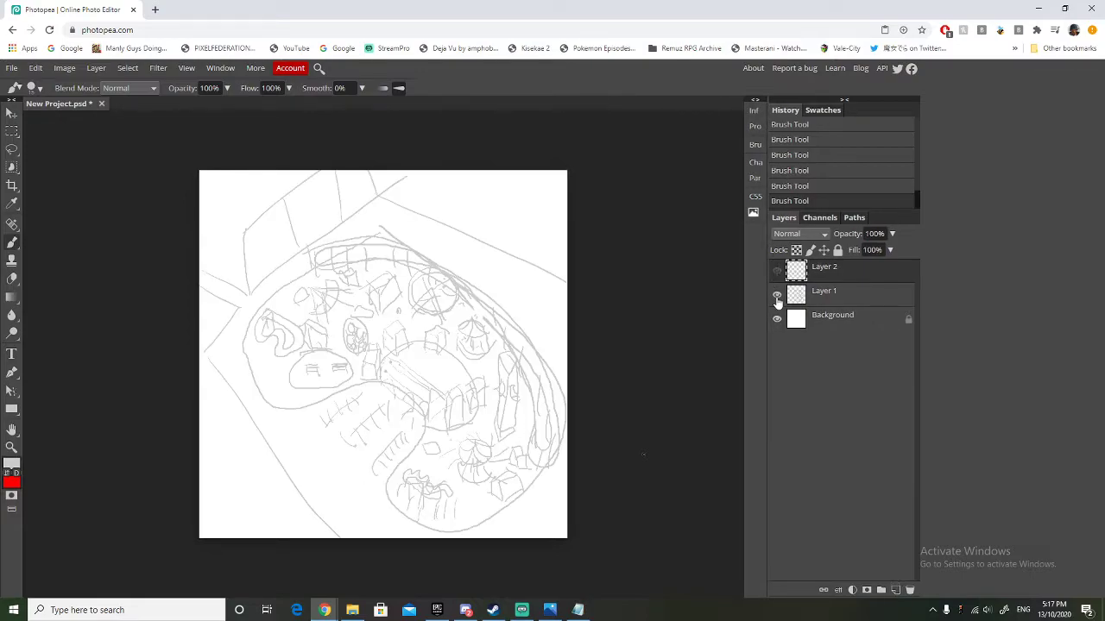
click(776, 294)
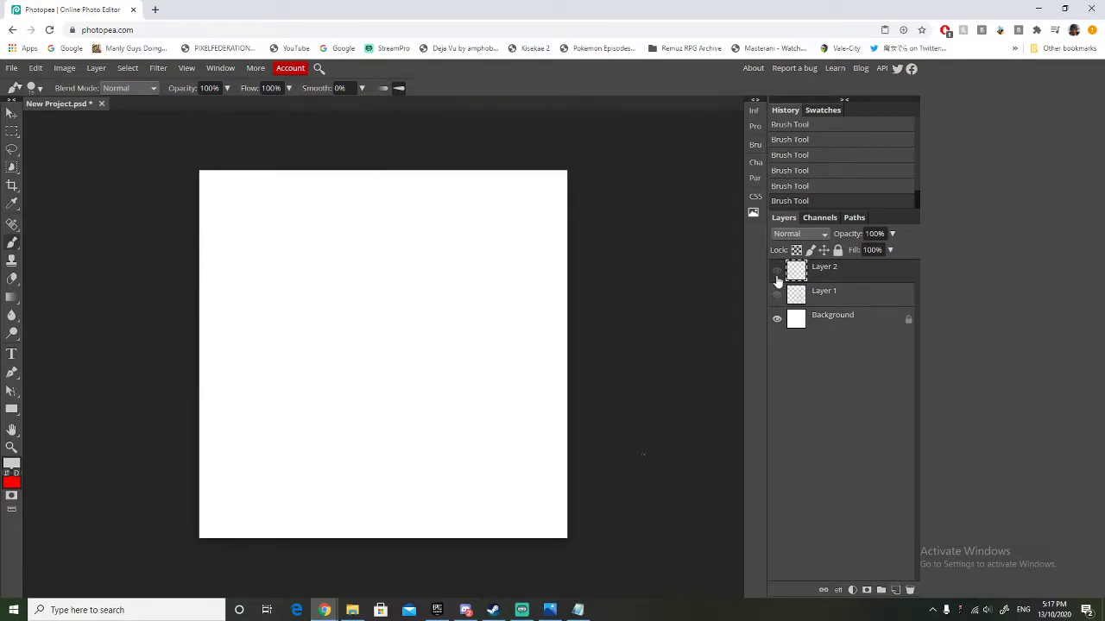
click(776, 271)
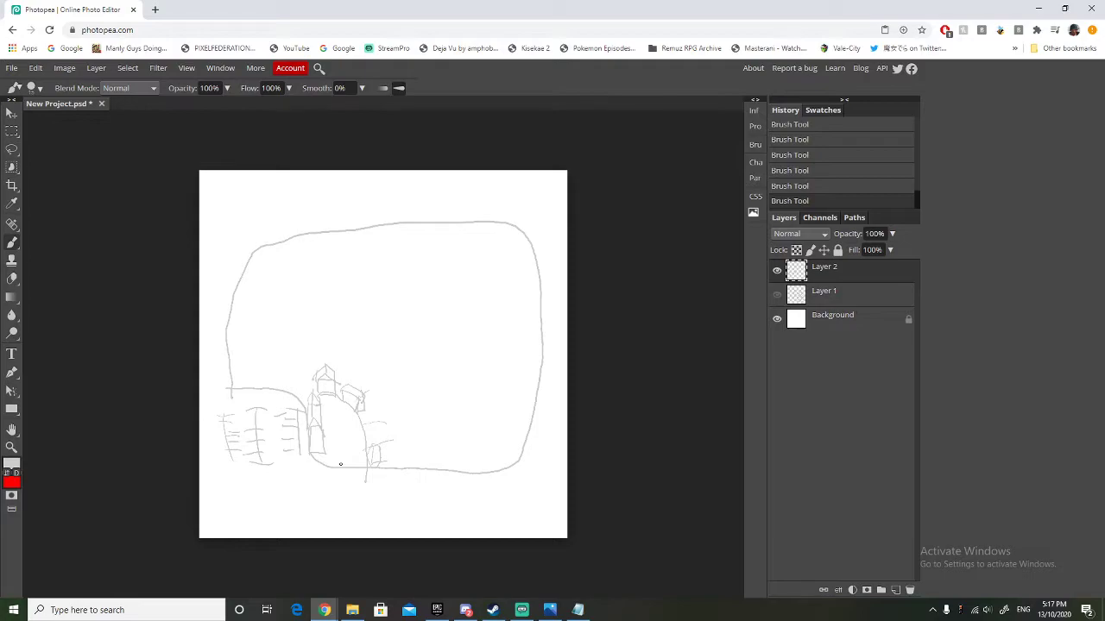
Brush a square building beside the entrance plaza and a supported roller coaster track around the park's upper-right and right boundary.
mouse_move(373, 423)
mouse_down()
mouse_move(395, 400)
mouse_move(371, 397)
mouse_move(374, 421)
mouse_move(366, 416)
mouse_move(396, 409)
mouse_up()
mouse_move(434, 201)
mouse_down()
mouse_move(497, 213)
mouse_move(522, 239)
mouse_move(523, 390)
mouse_move(504, 458)
mouse_move(520, 471)
mouse_move(550, 266)
mouse_move(538, 231)
mouse_move(480, 197)
mouse_move(421, 197)
mouse_move(428, 231)
mouse_up()
drag(447, 221, 460, 233)
drag(472, 222, 488, 238)
mouse_move(501, 224)
mouse_down()
mouse_move(517, 252)
mouse_move(520, 333)
mouse_move(509, 451)
mouse_move(539, 403)
mouse_move(548, 345)
mouse_move(533, 230)
mouse_move(530, 265)
mouse_up()
drag(517, 230, 521, 256)
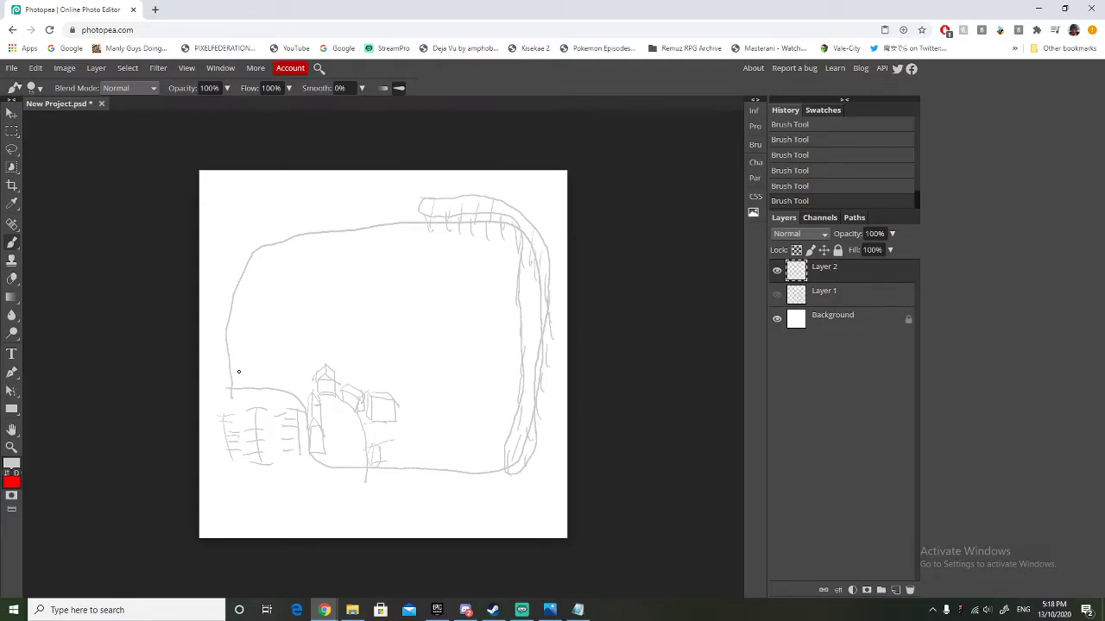
Brush a large building with a pitched roof, a tower and a door above the parking rows.
mouse_move(230, 362)
mouse_down()
mouse_move(301, 364)
mouse_move(300, 377)
mouse_move(300, 394)
mouse_move(228, 388)
mouse_up()
drag(298, 391, 302, 354)
mouse_move(302, 345)
mouse_down()
mouse_move(292, 330)
mouse_move(281, 346)
mouse_move(300, 344)
mouse_move(227, 356)
mouse_move(283, 343)
mouse_move(282, 332)
mouse_up()
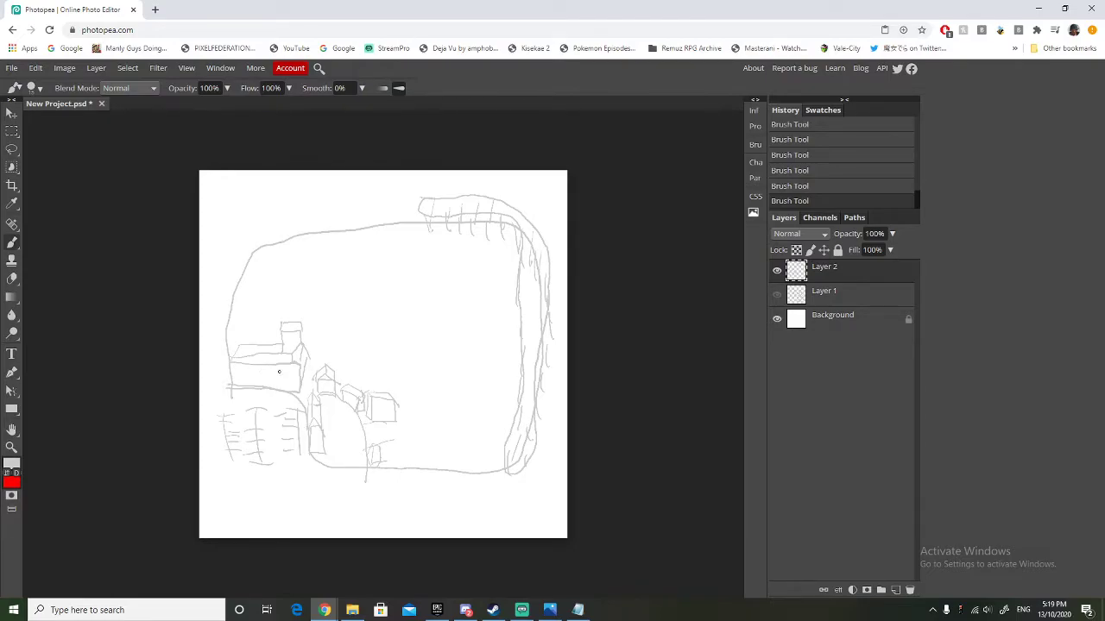
mouse_move(234, 388)
mouse_down()
mouse_move(250, 370)
mouse_move(249, 390)
mouse_move(241, 375)
mouse_up()
Brush a carousel ringed by a circular path near the bottom boundary and a Ferris wheel to its upper right.
drag(417, 423, 437, 412)
mouse_move(422, 444)
mouse_down()
mouse_move(448, 456)
mouse_move(442, 439)
mouse_move(412, 438)
mouse_up()
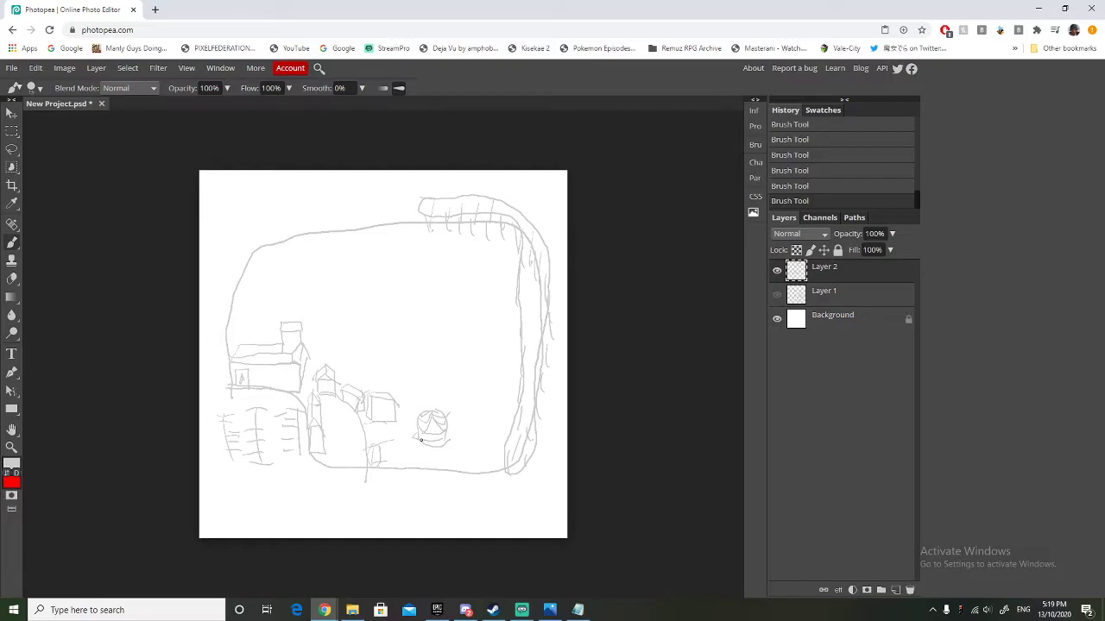
mouse_move(395, 442)
mouse_down()
mouse_move(414, 422)
mouse_move(417, 435)
mouse_move(410, 423)
mouse_move(432, 404)
mouse_move(460, 421)
mouse_move(422, 454)
mouse_up()
mouse_move(464, 380)
mouse_down()
mouse_move(487, 382)
mouse_move(473, 412)
mouse_up()
drag(487, 375, 481, 417)
mouse_move(474, 356)
mouse_down()
mouse_move(496, 401)
mouse_move(473, 391)
mouse_move(472, 359)
mouse_move(496, 362)
mouse_move(492, 391)
mouse_move(467, 400)
mouse_move(497, 391)
mouse_move(488, 356)
mouse_move(510, 366)
mouse_move(509, 392)
mouse_move(481, 398)
mouse_move(506, 394)
mouse_move(491, 358)
mouse_move(467, 362)
mouse_move(488, 394)
mouse_up()
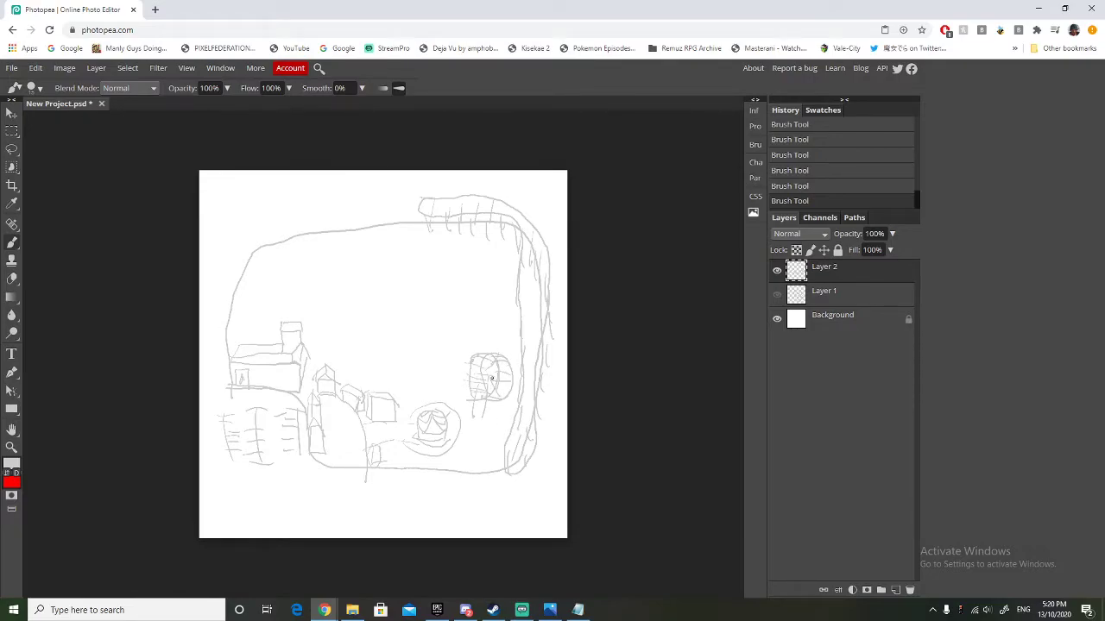
drag(480, 372, 505, 364)
Brush two small booths to the right of the carousel and path lines leading up from its ring.
mouse_move(462, 460)
mouse_down()
mouse_move(457, 450)
mouse_move(472, 465)
mouse_up()
drag(457, 457, 472, 469)
drag(479, 426, 486, 431)
drag(443, 362, 444, 383)
Brush an upright rectangular building with horizontal divisions to the left of the path above the carousel.
drag(415, 387, 410, 352)
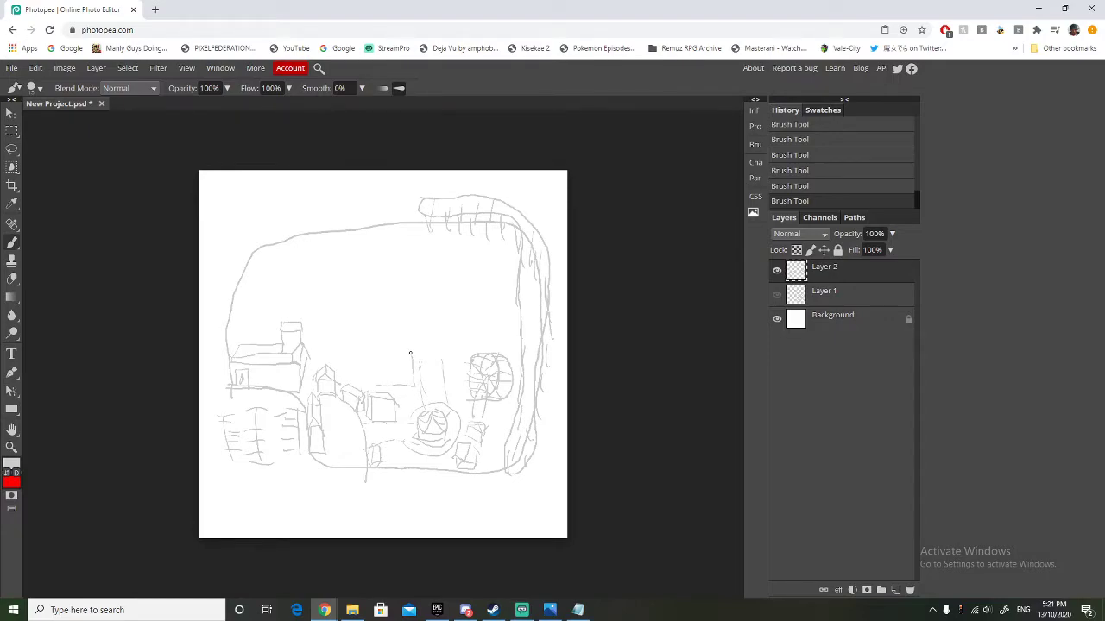
mouse_move(378, 389)
mouse_down()
mouse_move(383, 355)
mouse_move(411, 354)
mouse_move(380, 385)
mouse_move(383, 372)
mouse_move(412, 387)
mouse_move(386, 375)
mouse_up()
mouse_move(378, 351)
mouse_down()
mouse_move(407, 341)
mouse_move(410, 373)
mouse_up()
mouse_move(464, 296)
mouse_down()
mouse_move(487, 306)
mouse_move(479, 288)
mouse_move(485, 304)
mouse_up()
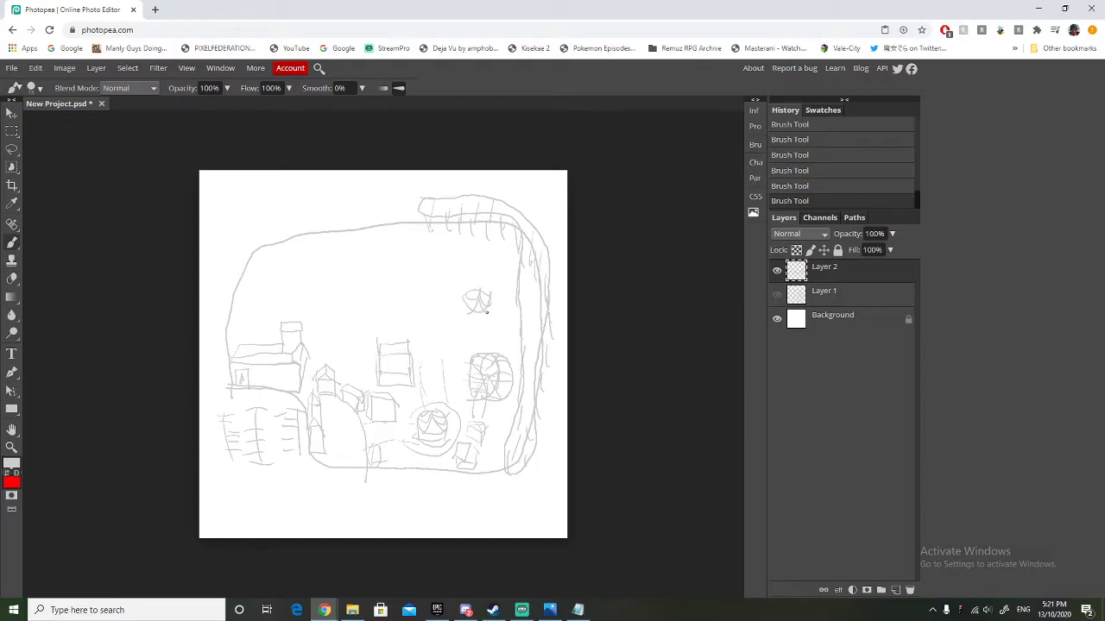
click(12, 278)
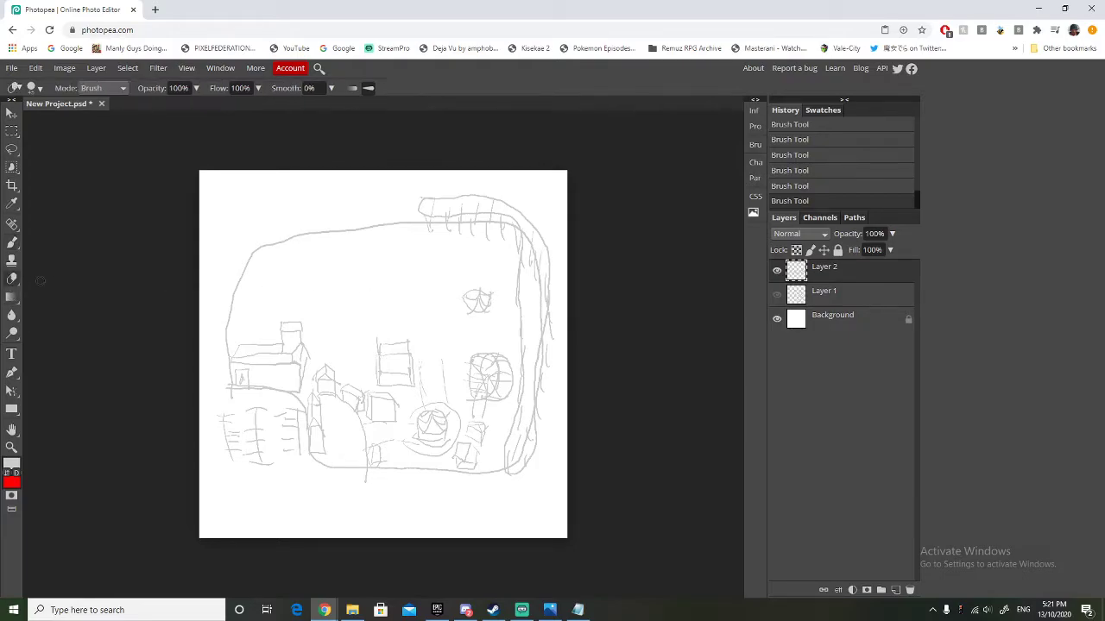
drag(479, 291, 475, 310)
drag(468, 300, 468, 292)
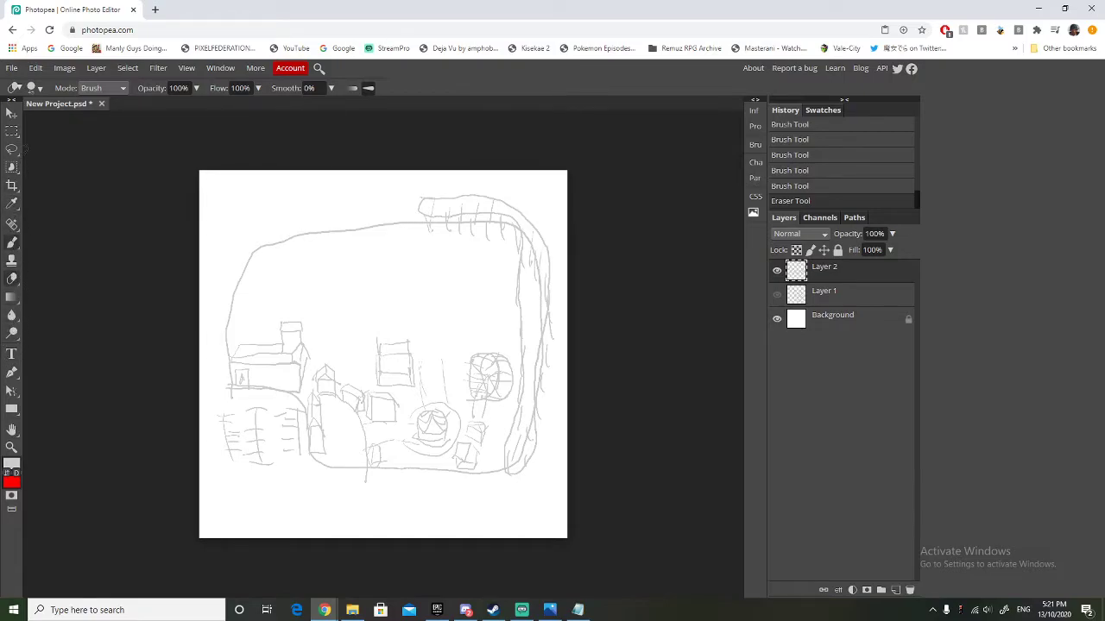
Brush a small round ride with radiating lines above the Ferris wheel and a large boxy building with arched openings above it.
click(13, 242)
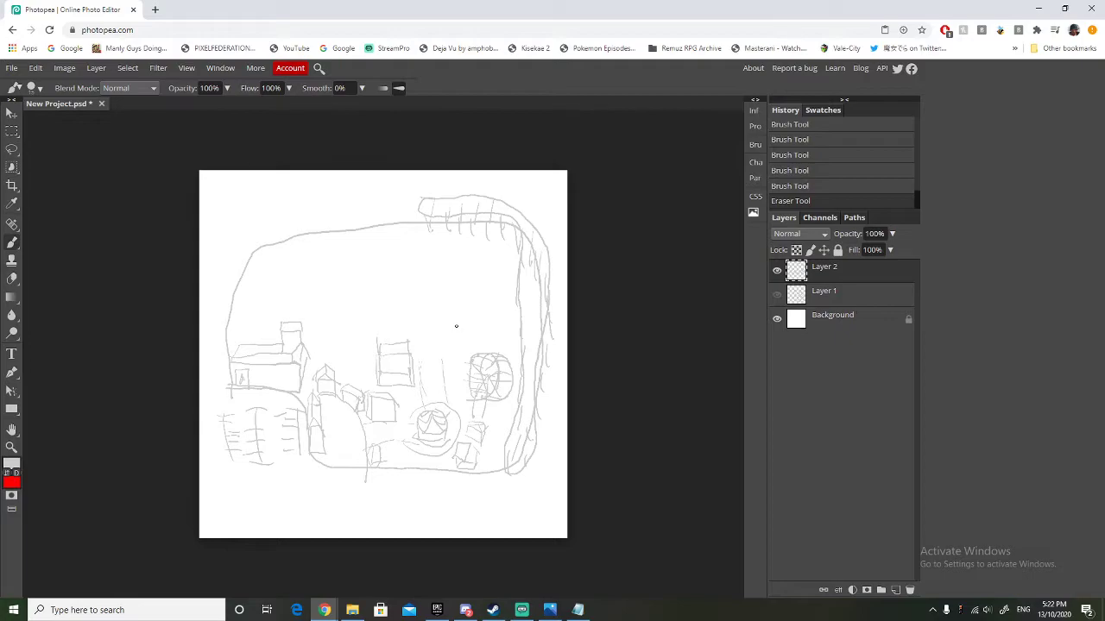
mouse_move(455, 322)
mouse_down()
mouse_move(482, 326)
mouse_move(457, 333)
mouse_move(482, 332)
mouse_move(472, 322)
mouse_up()
mouse_move(459, 345)
mouse_down()
mouse_move(471, 350)
mouse_move(464, 336)
mouse_up()
mouse_move(506, 301)
mouse_down()
mouse_move(471, 301)
mouse_move(453, 286)
mouse_move(452, 260)
mouse_up()
mouse_move(472, 301)
mouse_down()
mouse_move(459, 265)
mouse_move(505, 289)
mouse_move(506, 303)
mouse_move(460, 255)
mouse_move(470, 279)
mouse_move(503, 253)
mouse_move(500, 272)
mouse_move(500, 254)
mouse_move(469, 252)
mouse_up()
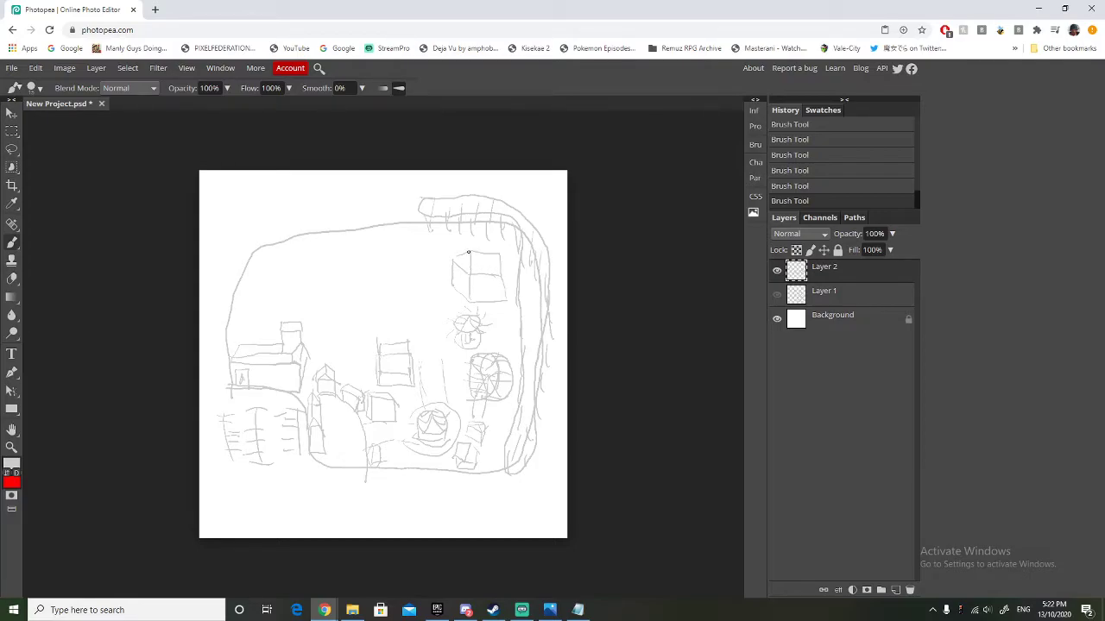
drag(457, 288, 500, 299)
Extend the central path lines upward and brush a small wavy coaster on supports beneath the upper end of the large track.
drag(443, 360, 434, 303)
mouse_move(417, 369)
mouse_down()
mouse_move(418, 302)
mouse_move(430, 333)
mouse_move(422, 346)
mouse_move(419, 299)
mouse_move(424, 347)
mouse_move(411, 281)
mouse_up()
mouse_move(423, 223)
mouse_down()
mouse_move(456, 216)
mouse_move(424, 223)
mouse_move(423, 244)
mouse_move(460, 248)
mouse_move(471, 233)
mouse_move(500, 249)
mouse_move(501, 233)
mouse_move(467, 232)
mouse_move(437, 249)
mouse_move(433, 233)
mouse_move(478, 221)
mouse_up()
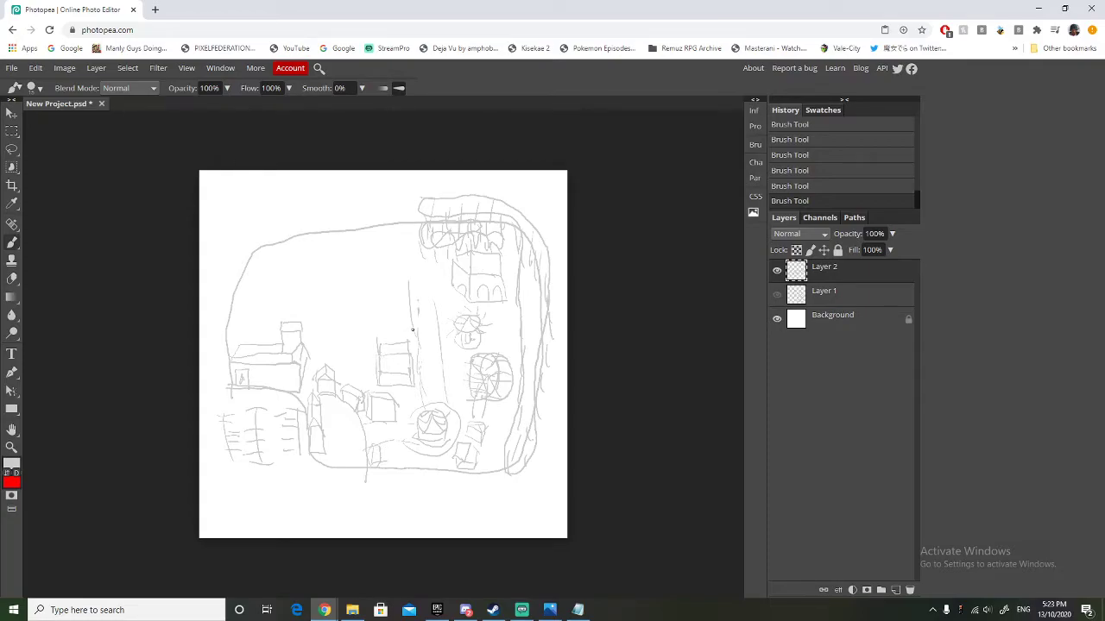
Brush a rounded area left of the central path, containing a wavy supported ride and small structures.
mouse_move(410, 329)
mouse_down()
mouse_move(347, 325)
mouse_move(346, 293)
mouse_move(371, 269)
mouse_move(415, 337)
mouse_move(374, 338)
mouse_move(346, 324)
mouse_move(352, 285)
mouse_move(382, 283)
mouse_move(410, 299)
mouse_move(364, 284)
mouse_move(341, 305)
mouse_move(379, 354)
mouse_up()
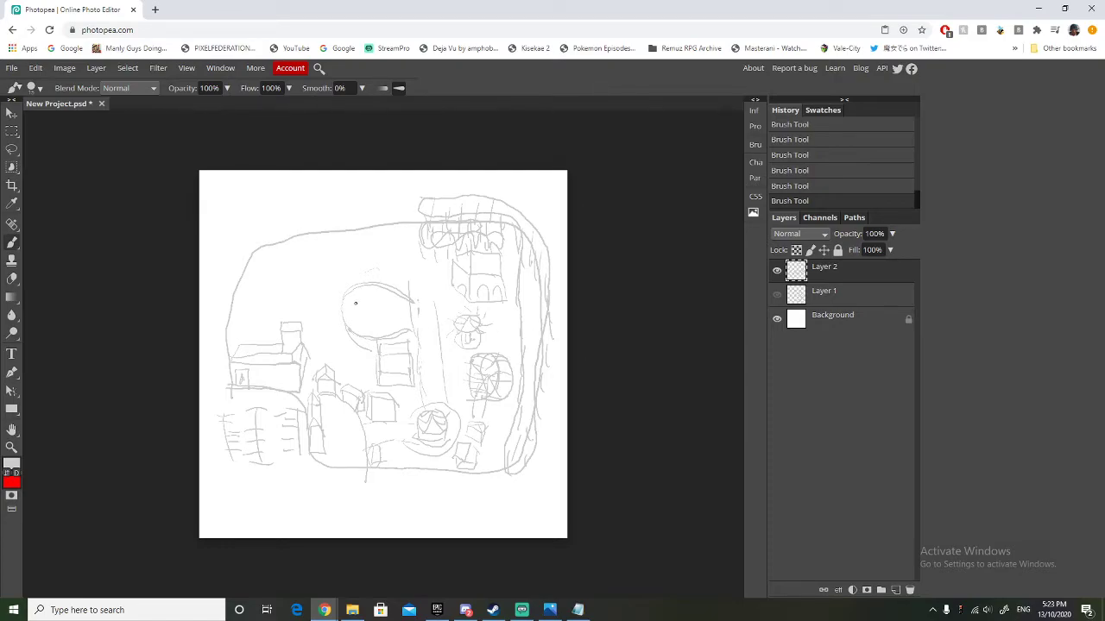
mouse_move(361, 292)
mouse_down()
mouse_move(395, 302)
mouse_move(376, 304)
mouse_move(389, 291)
mouse_move(402, 337)
mouse_move(363, 280)
mouse_up()
mouse_move(353, 318)
mouse_down()
mouse_move(368, 316)
mouse_move(355, 325)
mouse_up()
drag(379, 311, 402, 320)
Add small box buildings beside the Ferris wheel, rounded area and arched building, and brush a winding track above the large left building.
mouse_move(449, 386)
mouse_down()
mouse_move(460, 386)
mouse_move(443, 368)
mouse_move(464, 374)
mouse_move(462, 361)
mouse_move(467, 381)
mouse_up()
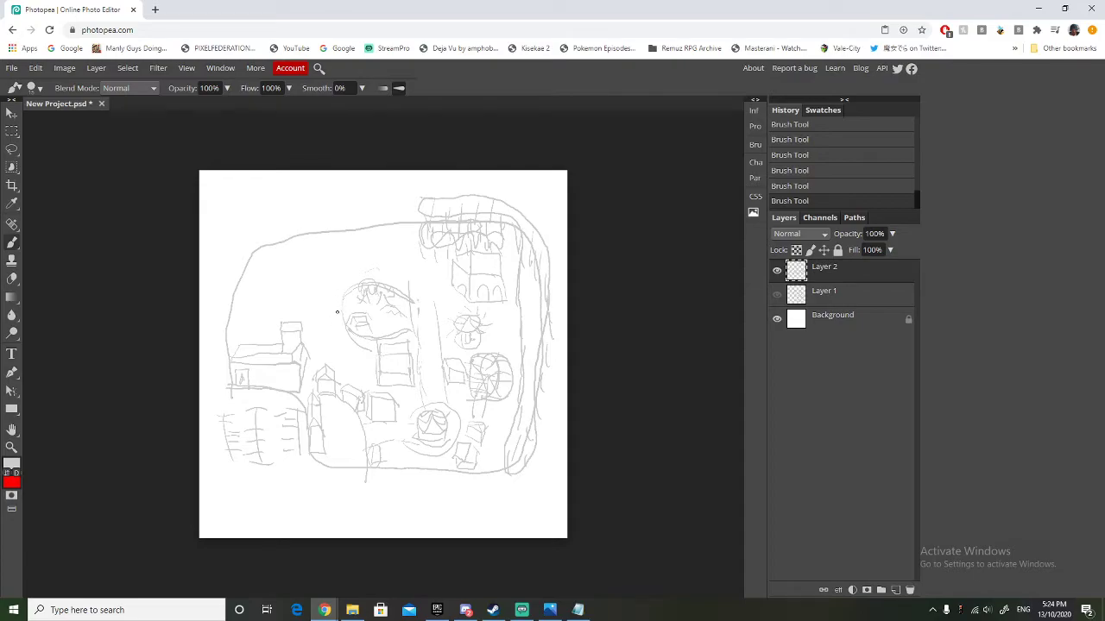
mouse_move(339, 311)
mouse_down()
mouse_move(326, 289)
mouse_move(338, 285)
mouse_up()
drag(320, 307, 341, 326)
drag(438, 281, 436, 274)
mouse_move(255, 288)
mouse_down()
mouse_move(239, 318)
mouse_move(245, 336)
mouse_move(274, 334)
mouse_move(270, 293)
mouse_move(250, 288)
mouse_move(262, 312)
mouse_move(254, 331)
mouse_move(267, 334)
mouse_move(251, 297)
mouse_up()
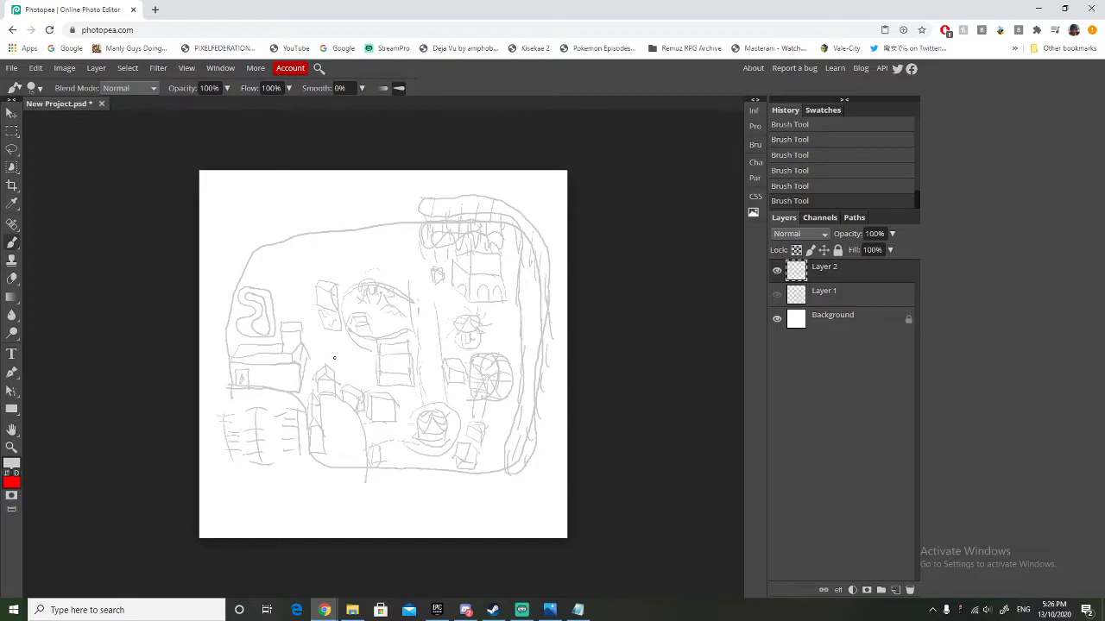
Brush a long narrow ride left of the rounded area and a stacked, spoked circular ride beside the winding track.
drag(330, 331, 329, 318)
mouse_move(343, 356)
mouse_down()
mouse_move(337, 317)
mouse_move(320, 317)
mouse_move(338, 316)
mouse_up()
mouse_move(333, 360)
mouse_down()
mouse_move(343, 354)
mouse_move(321, 331)
mouse_up()
mouse_move(292, 286)
mouse_down()
mouse_move(281, 300)
mouse_move(306, 300)
mouse_up()
drag(303, 300, 289, 304)
drag(299, 284, 289, 273)
Brush a small building, a star-shaped ride and two small stalls beneath the park's upper boundary.
mouse_move(338, 275)
mouse_down()
mouse_move(365, 279)
mouse_move(359, 258)
mouse_move(336, 257)
mouse_move(354, 260)
mouse_move(337, 283)
mouse_up()
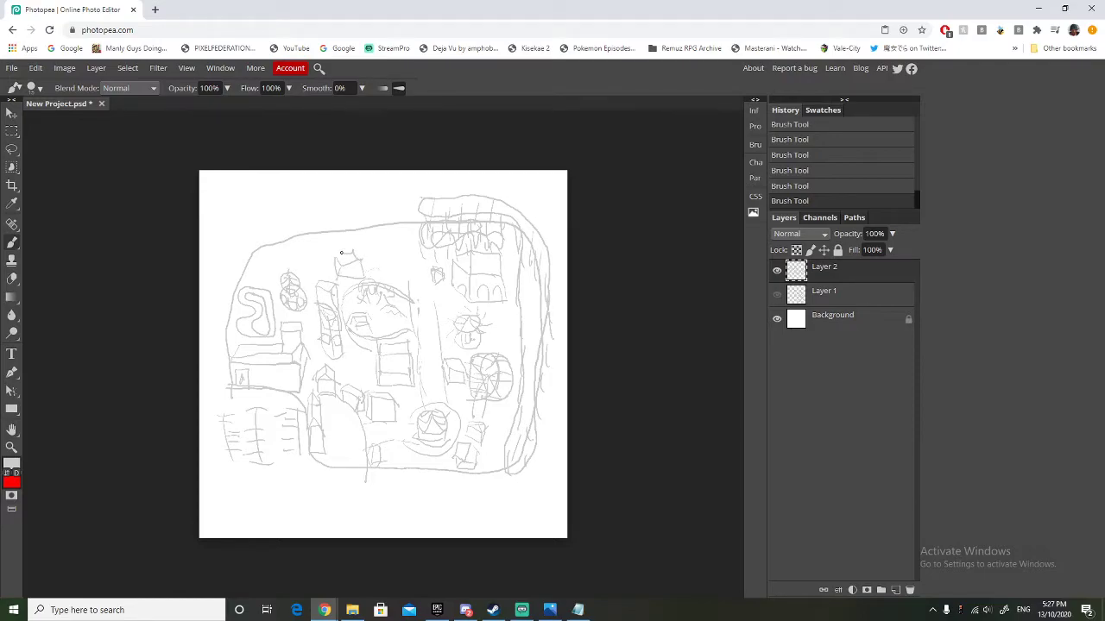
drag(339, 261, 336, 258)
drag(376, 258, 392, 257)
mouse_move(374, 240)
mouse_down()
mouse_move(380, 252)
mouse_move(395, 244)
mouse_move(380, 238)
mouse_move(389, 246)
mouse_move(378, 250)
mouse_move(384, 239)
mouse_up()
mouse_move(312, 265)
mouse_down()
mouse_move(261, 273)
mouse_move(257, 258)
mouse_move(273, 271)
mouse_move(258, 254)
mouse_move(319, 253)
mouse_up()
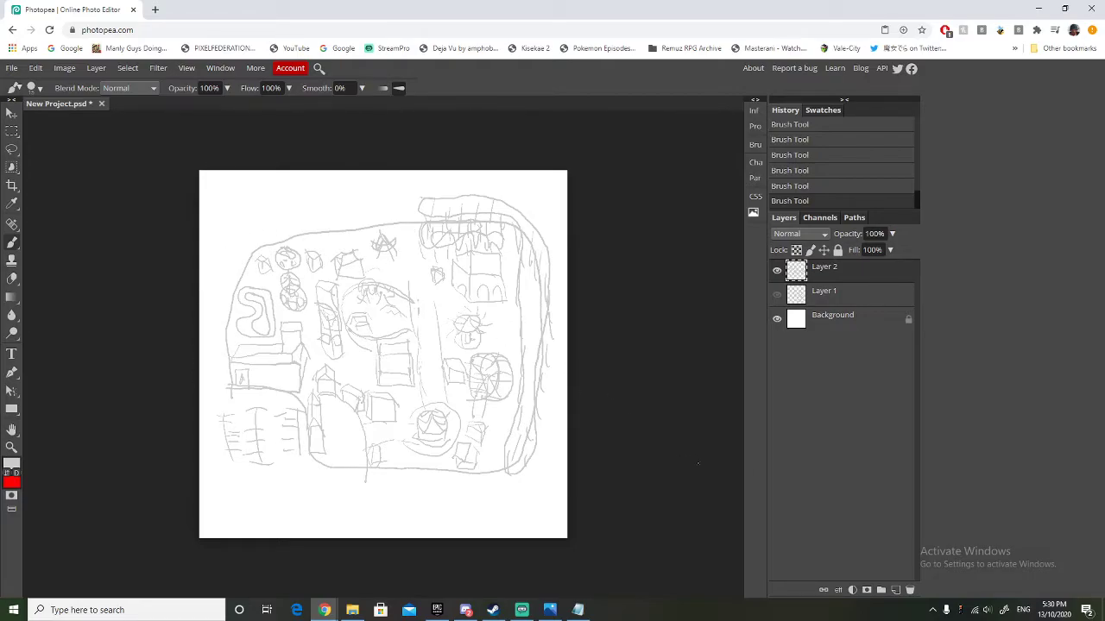
Add a new layer, hide Layer 2, and brush a large rounded-square park boundary across the canvas.
click(895, 590)
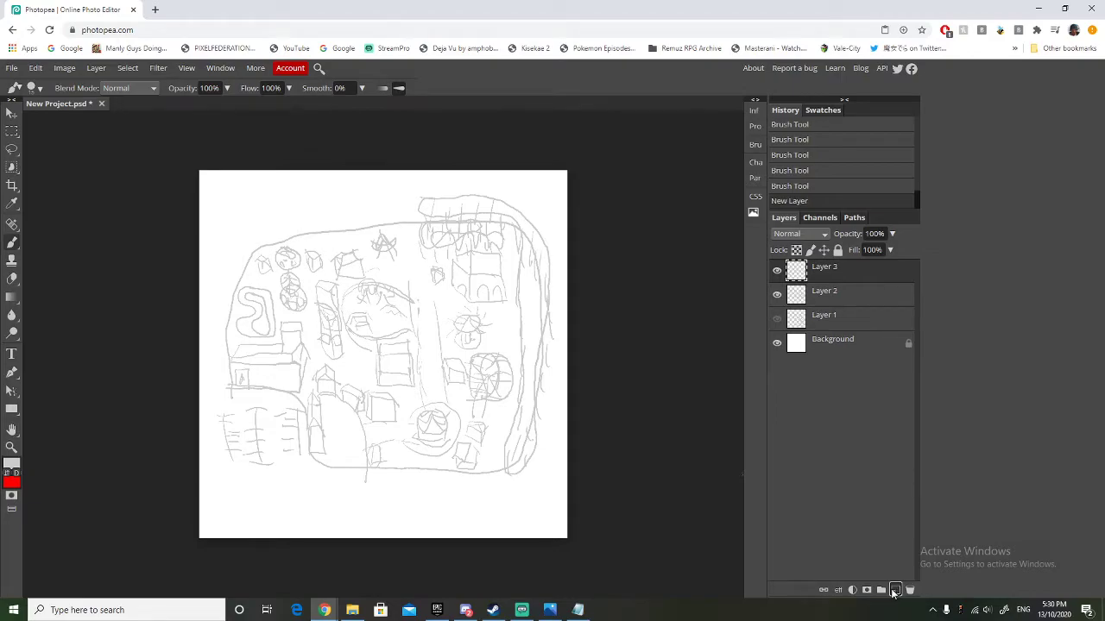
click(777, 294)
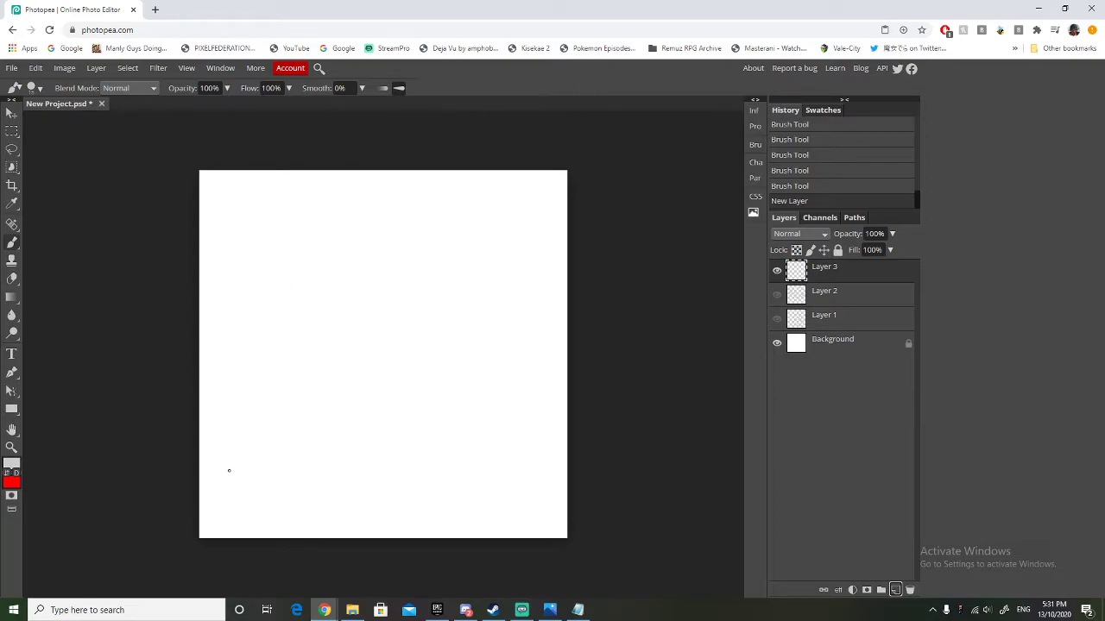
mouse_move(240, 405)
mouse_down()
mouse_move(240, 448)
mouse_move(272, 456)
mouse_move(511, 455)
mouse_move(528, 351)
mouse_move(521, 206)
mouse_move(438, 193)
mouse_move(267, 212)
mouse_move(239, 439)
mouse_up()
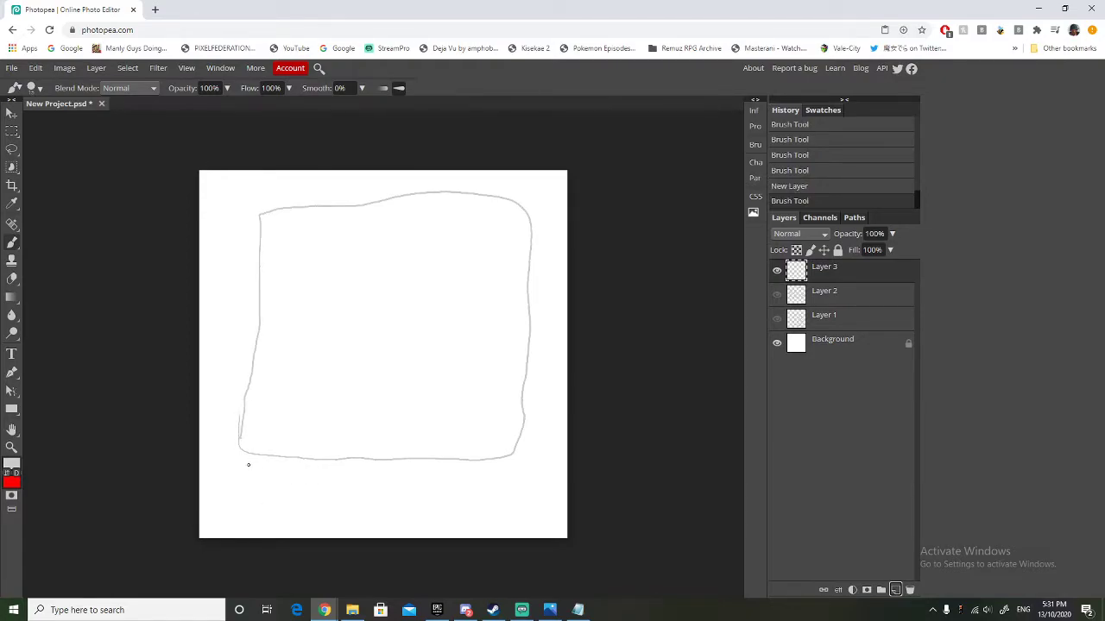
Brush a row of short parking-style strokes directly beneath the park's lower boundary.
drag(248, 467, 249, 486)
drag(267, 468, 279, 482)
drag(291, 469, 303, 481)
drag(315, 471, 315, 480)
drag(326, 472, 327, 479)
drag(420, 470, 422, 478)
drag(447, 473, 448, 481)
drag(456, 473, 477, 482)
drag(486, 474, 487, 484)
Brush a long horizontal road line near the canvas's lower edge with a second row of short strokes along it.
mouse_move(505, 478)
mouse_down()
mouse_move(506, 489)
mouse_move(204, 507)
mouse_move(250, 514)
mouse_up()
drag(258, 499, 259, 515)
drag(267, 502, 268, 516)
drag(277, 505, 280, 515)
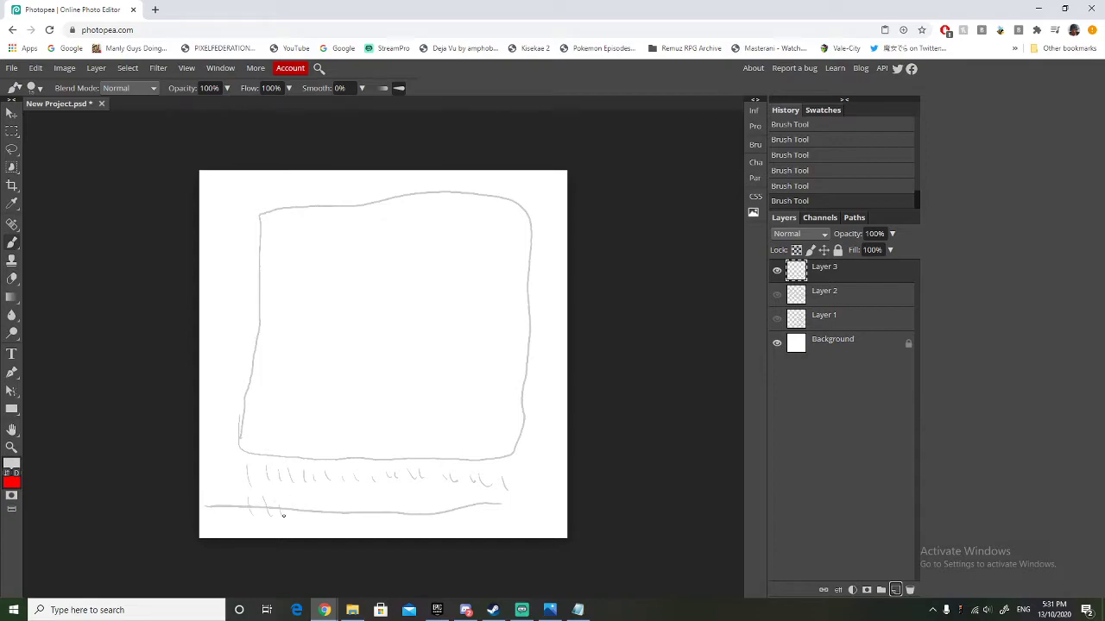
drag(349, 515, 349, 523)
mouse_move(368, 515)
mouse_down()
mouse_move(370, 524)
mouse_move(410, 524)
mouse_up()
drag(429, 518, 466, 524)
drag(474, 516, 496, 516)
drag(510, 506, 511, 517)
Brush an arched entrance building on the lower boundary and a round plaza above it with paths branching left, right and upward.
drag(338, 459, 338, 441)
mouse_move(402, 460)
mouse_down()
mouse_move(396, 433)
mouse_move(400, 447)
mouse_move(330, 441)
mouse_move(402, 444)
mouse_up()
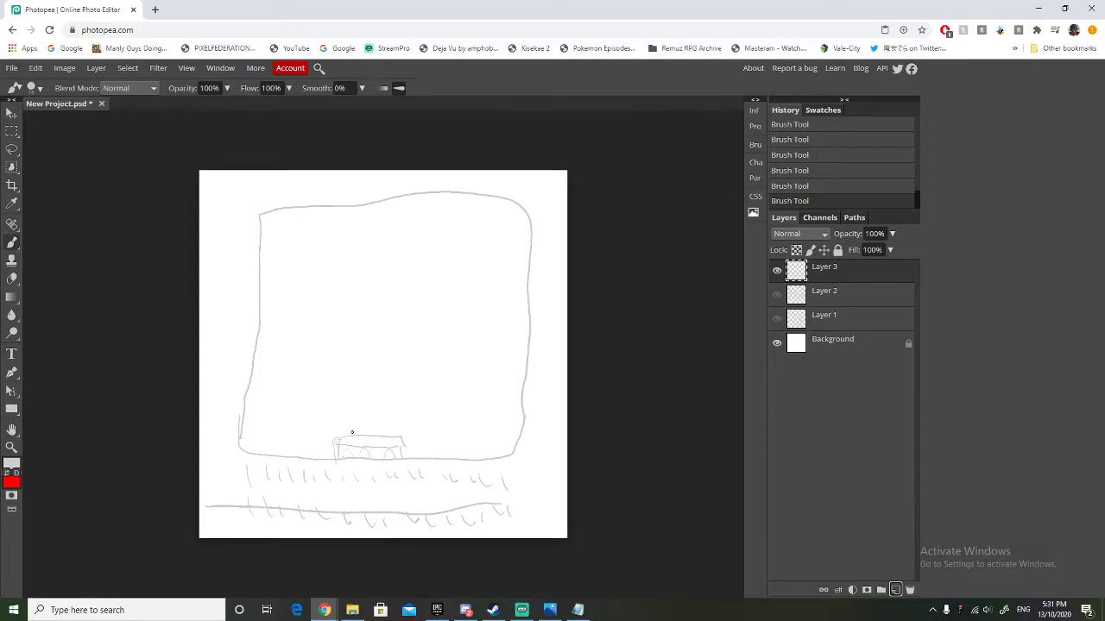
mouse_move(348, 435)
mouse_down()
mouse_move(351, 401)
mouse_move(394, 400)
mouse_move(394, 441)
mouse_move(463, 401)
mouse_move(453, 413)
mouse_move(306, 412)
mouse_move(316, 423)
mouse_move(352, 407)
mouse_move(368, 356)
mouse_up()
drag(385, 392, 382, 357)
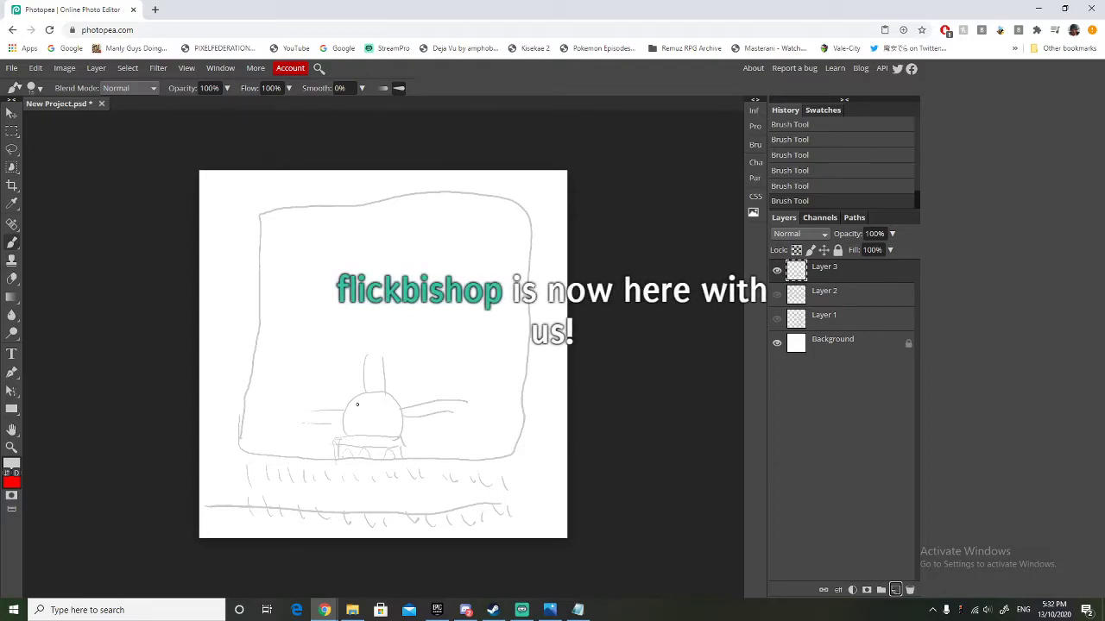
key(alt+Tab)
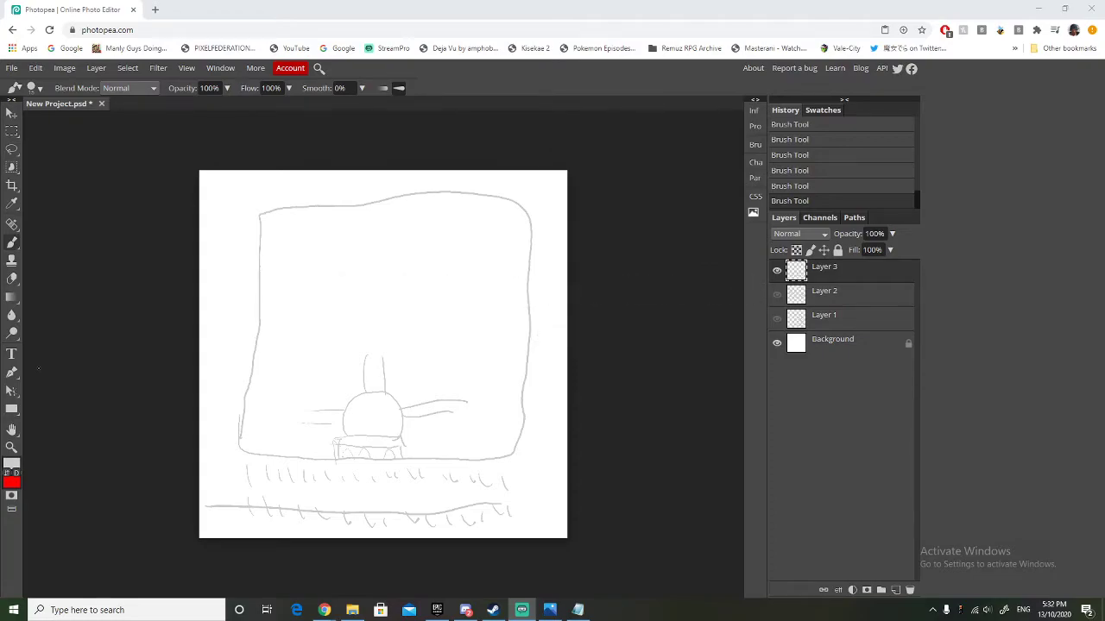
key(alt+Tab)
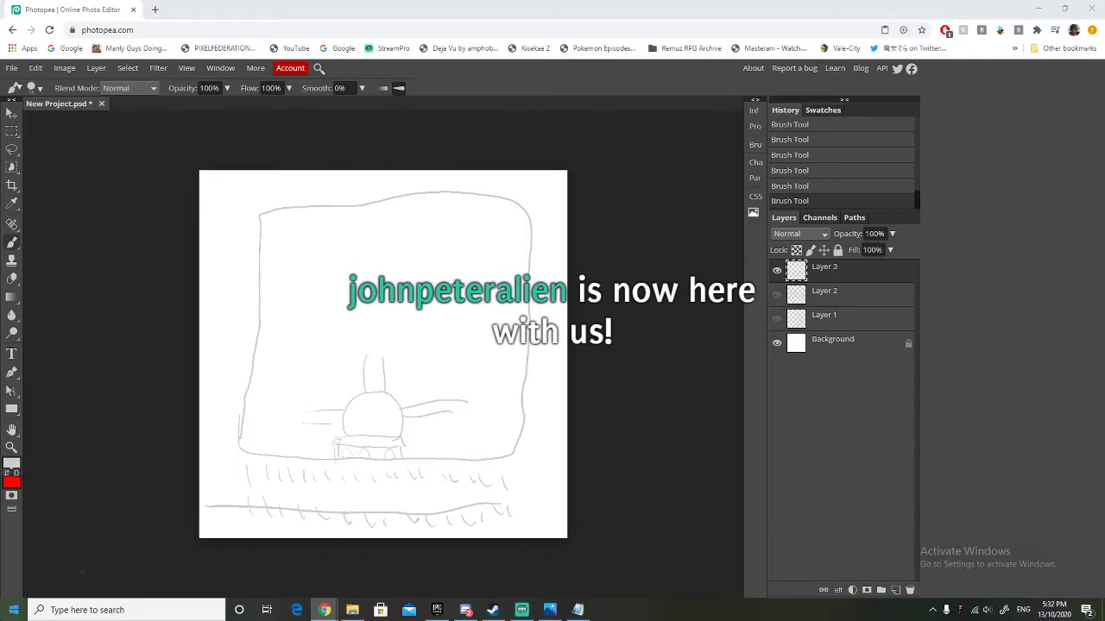
key(alt+Tab)
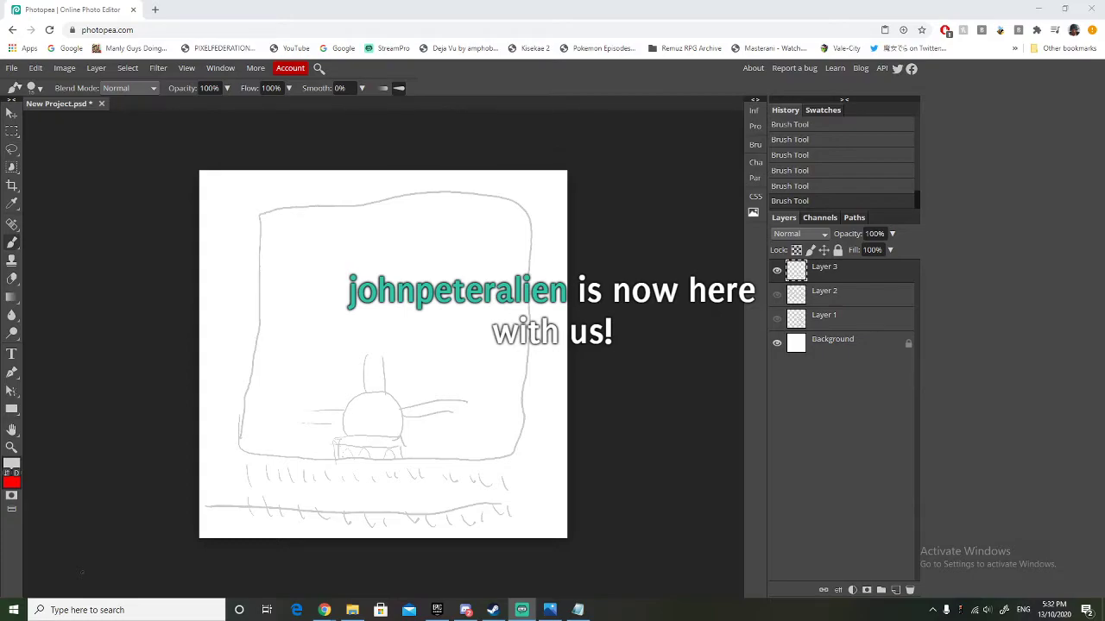
key(alt+Tab)
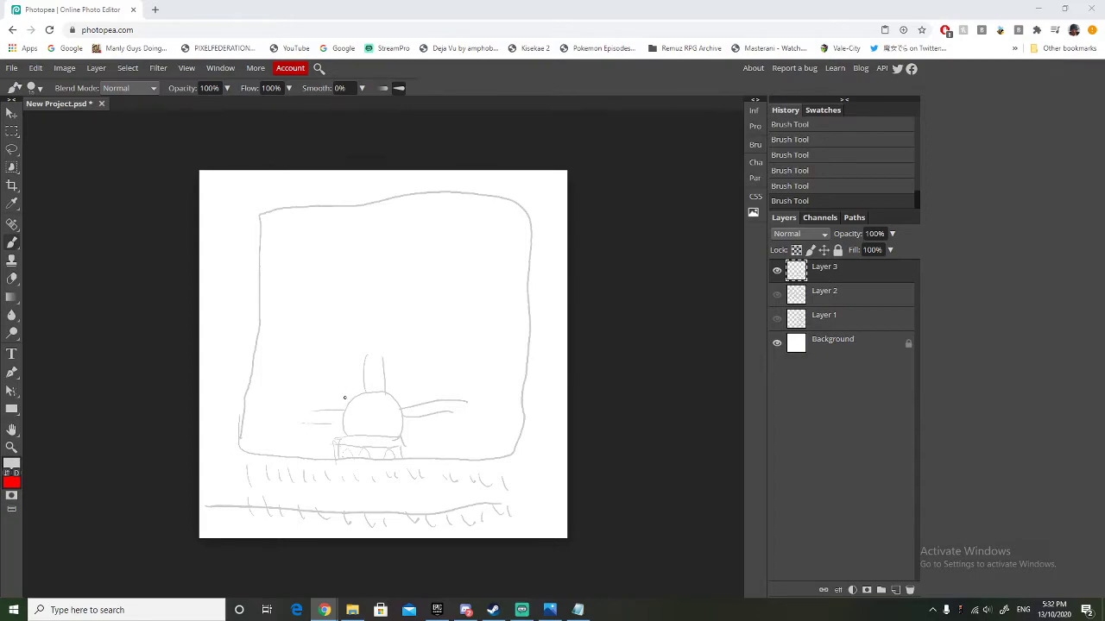
Brush small box buildings around the entrance plaza, two left of the central path and two on its right side.
mouse_move(349, 399)
mouse_down()
mouse_move(351, 376)
mouse_move(340, 385)
mouse_move(356, 382)
mouse_up()
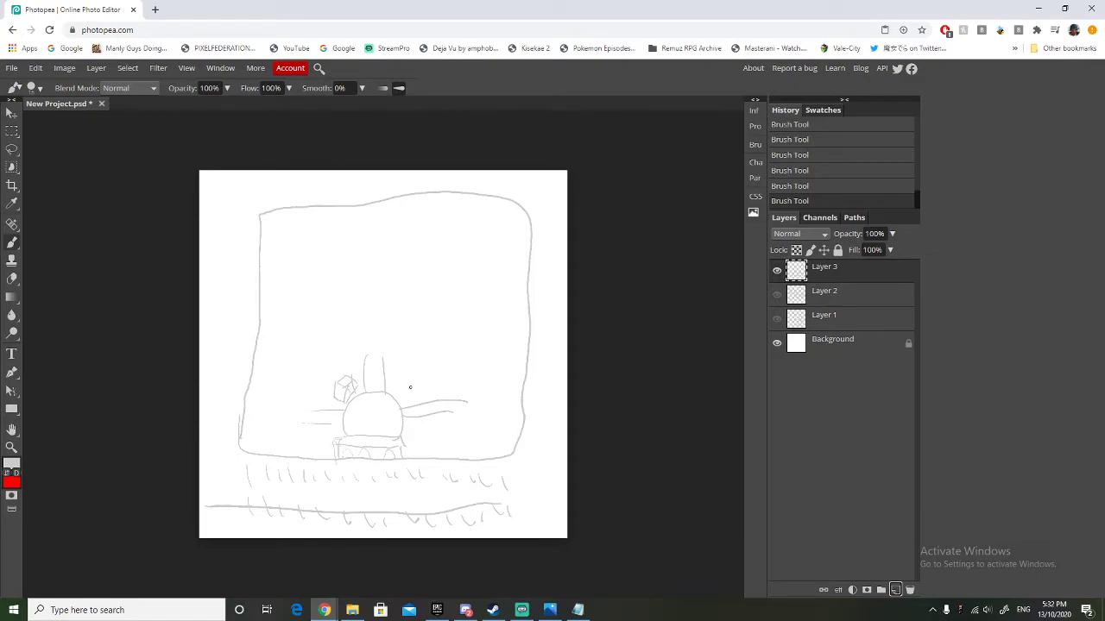
drag(358, 374, 343, 361)
mouse_move(346, 361)
mouse_down()
mouse_move(347, 373)
mouse_move(360, 367)
mouse_move(357, 350)
mouse_move(355, 365)
mouse_move(343, 351)
mouse_up()
mouse_move(409, 421)
mouse_down()
mouse_move(409, 451)
mouse_move(423, 446)
mouse_move(411, 430)
mouse_move(426, 421)
mouse_up()
mouse_move(405, 399)
mouse_down()
mouse_move(415, 390)
mouse_move(398, 389)
mouse_up()
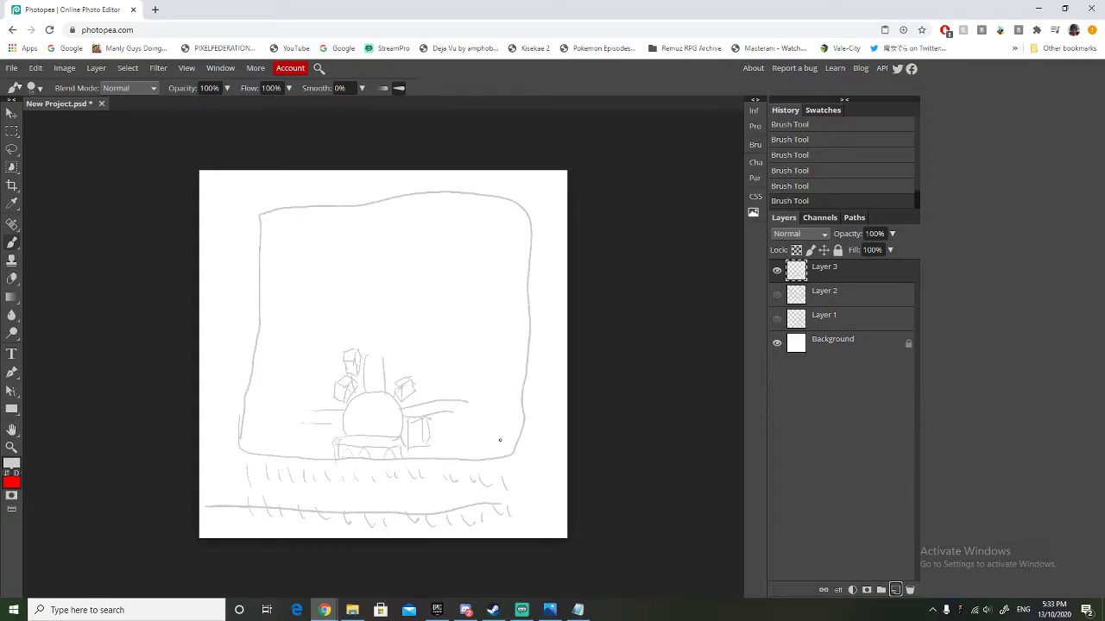
Brush a long narrow roller coaster along the park's right boundary, with rough strokes along its edges.
mouse_move(498, 429)
mouse_down()
mouse_move(510, 346)
mouse_move(524, 250)
mouse_move(505, 203)
mouse_move(494, 228)
mouse_move(499, 434)
mouse_move(498, 419)
mouse_move(518, 421)
mouse_move(499, 454)
mouse_up()
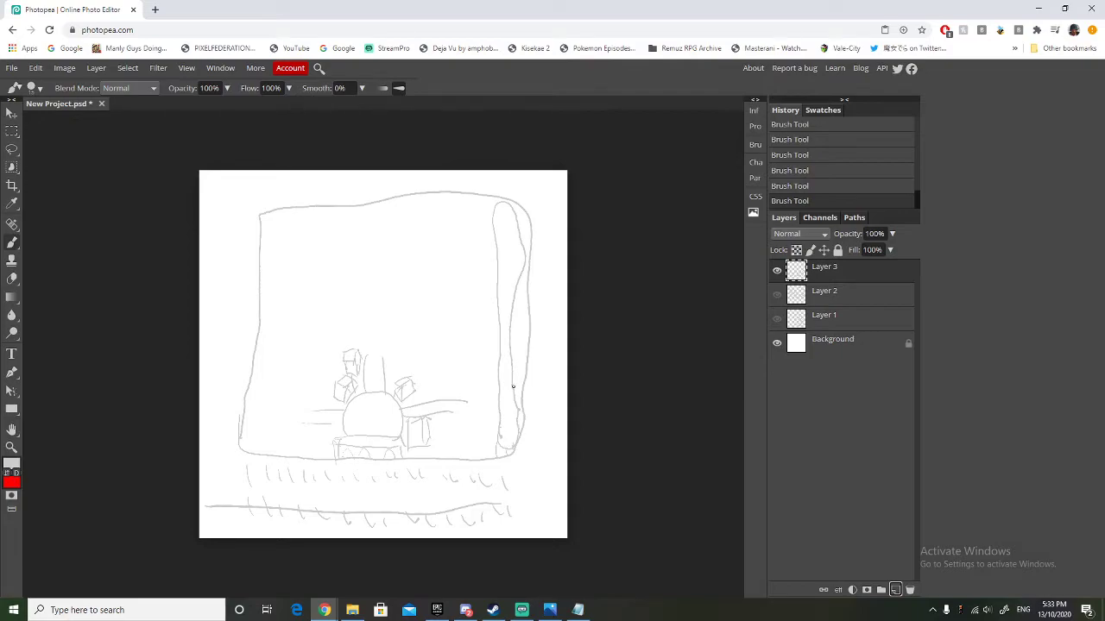
mouse_move(519, 283)
mouse_down()
mouse_move(515, 218)
mouse_move(497, 208)
mouse_up()
drag(499, 317, 496, 354)
Extend the right-hand path and brush a tall oval ride with a wavy track above it, beside the long roller coaster.
drag(452, 413, 478, 412)
mouse_move(463, 382)
mouse_down()
mouse_move(488, 367)
mouse_move(477, 312)
mouse_move(462, 326)
mouse_move(477, 334)
mouse_move(463, 337)
mouse_move(478, 364)
mouse_move(464, 362)
mouse_move(468, 379)
mouse_move(481, 367)
mouse_move(481, 342)
mouse_move(466, 328)
mouse_move(465, 382)
mouse_up()
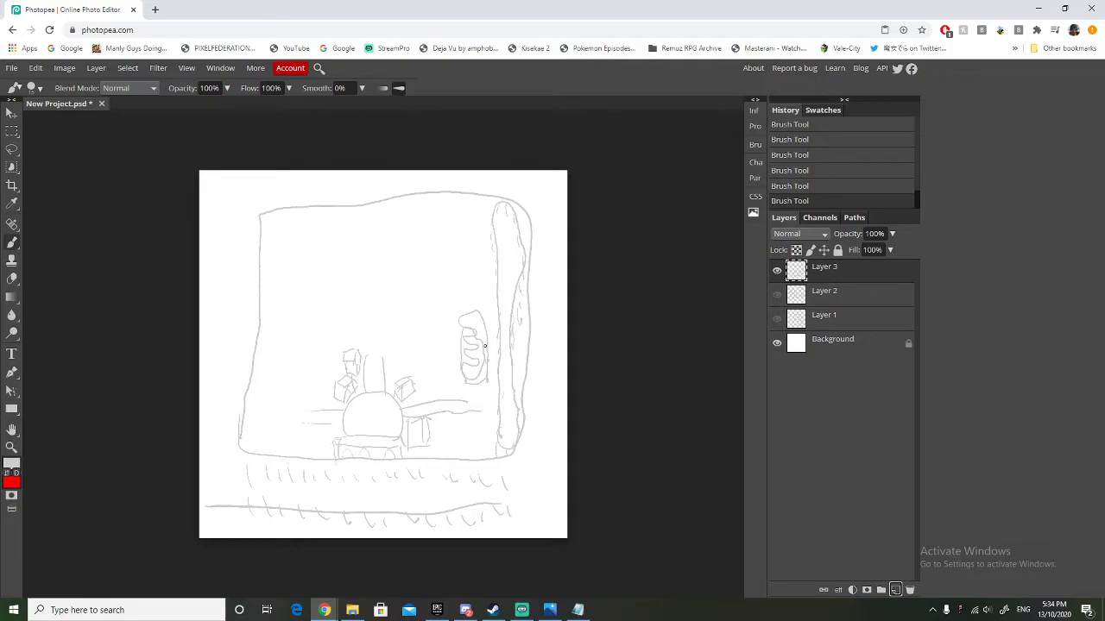
mouse_move(473, 315)
mouse_down()
mouse_move(459, 349)
mouse_move(479, 402)
mouse_up()
Extend the right-hand path to the long roller coaster and brush a curved path from it up toward the central path.
mouse_move(477, 414)
mouse_down()
mouse_move(496, 415)
mouse_move(496, 403)
mouse_up()
mouse_move(438, 400)
mouse_down()
mouse_move(424, 349)
mouse_move(385, 336)
mouse_up()
mouse_move(453, 395)
mouse_down()
mouse_move(427, 331)
mouse_move(396, 321)
mouse_up()
Brush a large box building inside the park's lower-left corner.
key(alt+Tab)
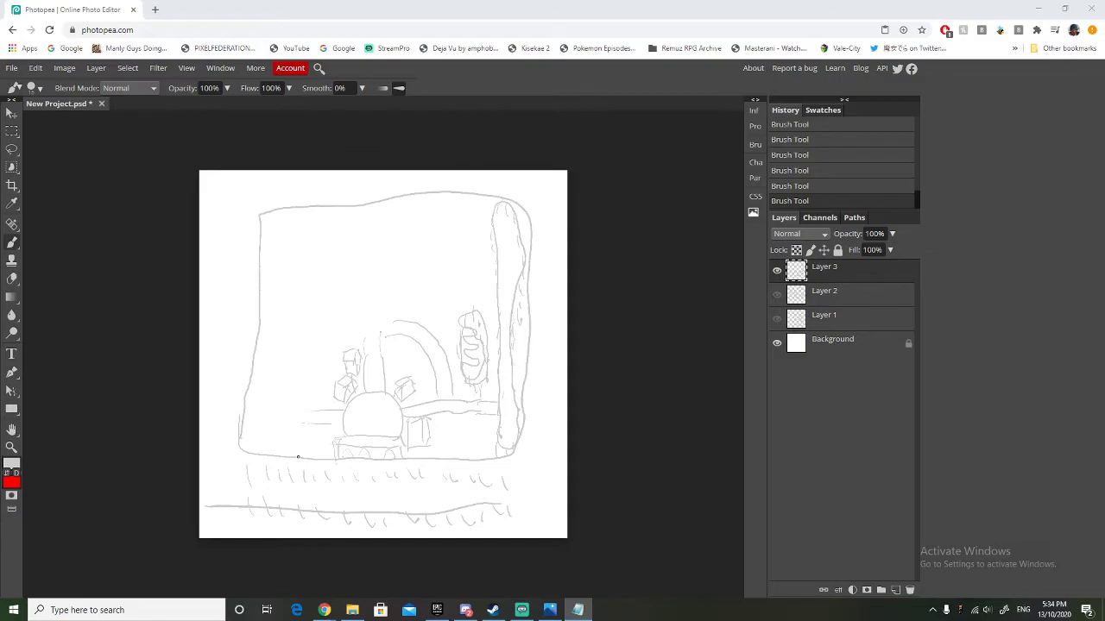
mouse_move(298, 457)
mouse_down()
mouse_move(294, 408)
mouse_move(250, 406)
mouse_move(260, 419)
mouse_move(242, 407)
mouse_move(253, 452)
mouse_move(297, 457)
mouse_move(252, 447)
mouse_move(240, 394)
mouse_move(284, 397)
mouse_move(300, 413)
mouse_move(295, 427)
mouse_move(272, 422)
mouse_move(269, 456)
mouse_move(242, 438)
mouse_up()
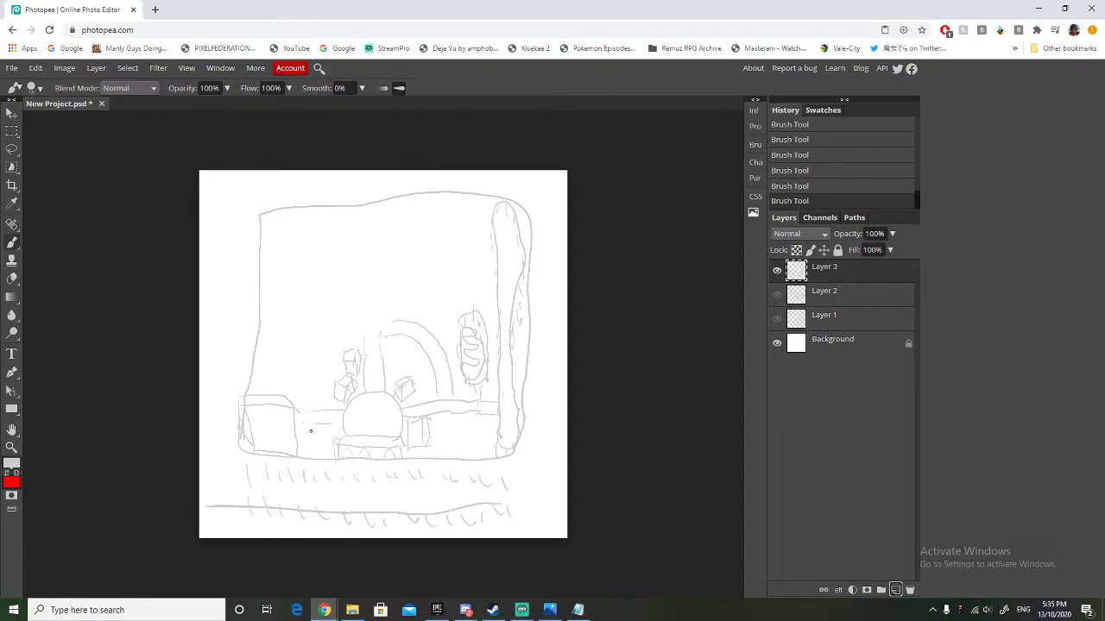
mouse_move(304, 436)
mouse_down()
mouse_move(301, 401)
mouse_move(267, 394)
mouse_up()
Brush a large round area atop the central path with curved details inside, and box-like structures along its upper-right edge.
mouse_move(381, 336)
mouse_down()
mouse_move(402, 311)
mouse_move(381, 270)
mouse_move(357, 264)
mouse_move(333, 282)
mouse_move(337, 320)
mouse_move(398, 328)
mouse_up()
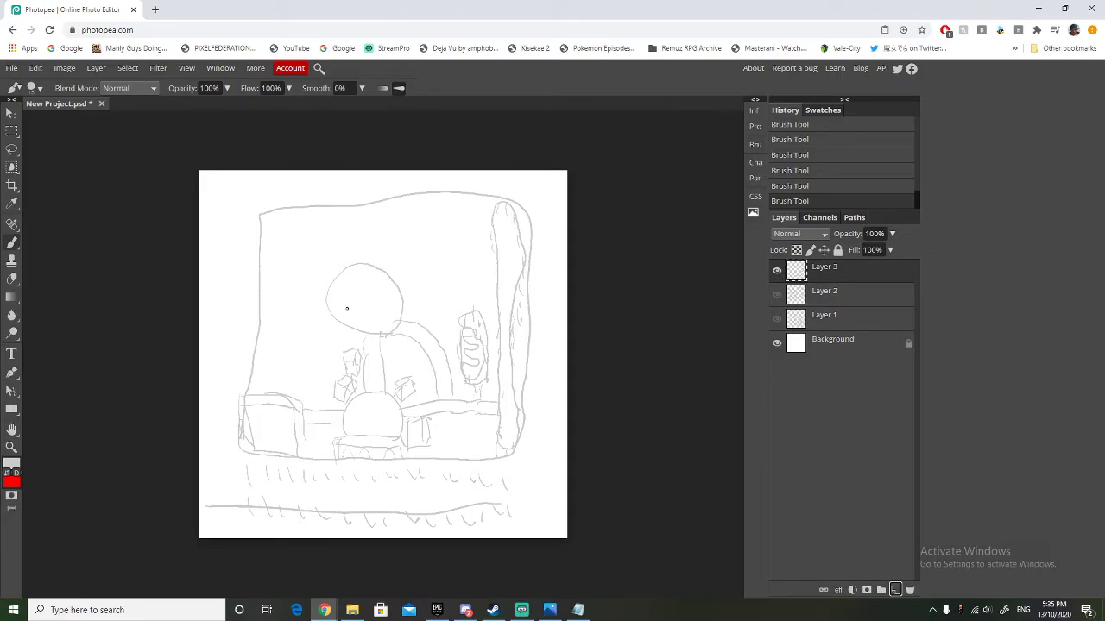
mouse_move(352, 288)
mouse_down()
mouse_move(381, 305)
mouse_move(362, 259)
mouse_move(370, 265)
mouse_up()
mouse_move(349, 310)
mouse_down()
mouse_move(366, 317)
mouse_move(366, 307)
mouse_move(368, 324)
mouse_move(363, 307)
mouse_up()
mouse_move(380, 265)
mouse_down()
mouse_move(393, 270)
mouse_move(379, 266)
mouse_move(399, 261)
mouse_move(381, 254)
mouse_move(401, 252)
mouse_move(380, 247)
mouse_up()
mouse_move(402, 284)
mouse_down()
mouse_move(414, 302)
mouse_move(430, 280)
mouse_move(418, 264)
mouse_move(401, 285)
mouse_move(417, 264)
mouse_move(402, 261)
mouse_move(434, 259)
mouse_move(420, 275)
mouse_up()
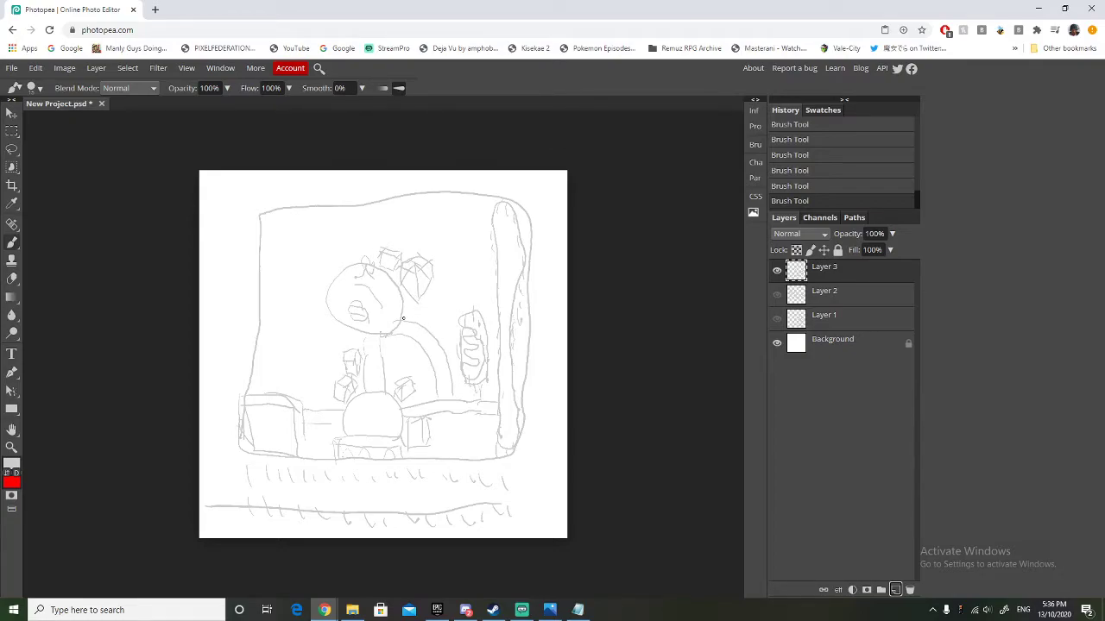
Brush a curved path right of the large round area and small box buildings between the central and curved paths.
mouse_move(419, 324)
mouse_down()
mouse_move(432, 316)
mouse_move(436, 257)
mouse_move(447, 283)
mouse_move(449, 255)
mouse_up()
mouse_move(386, 337)
mouse_down()
mouse_move(390, 354)
mouse_move(406, 343)
mouse_move(399, 332)
mouse_move(395, 379)
mouse_move(426, 371)
mouse_move(418, 348)
mouse_move(395, 355)
mouse_move(420, 357)
mouse_move(391, 348)
mouse_move(394, 376)
mouse_up()
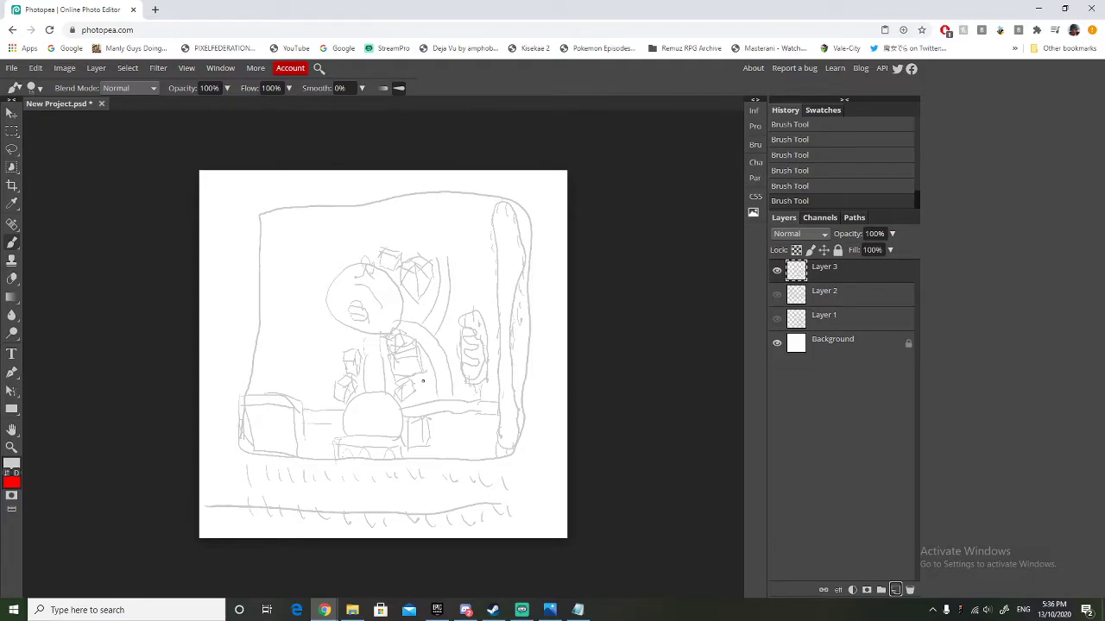
mouse_move(422, 385)
mouse_down()
mouse_move(423, 399)
mouse_move(439, 398)
mouse_move(433, 372)
mouse_move(416, 377)
mouse_up()
Brush a round segmented ride below the right-hand path, beside the long roller coaster.
drag(453, 413, 465, 435)
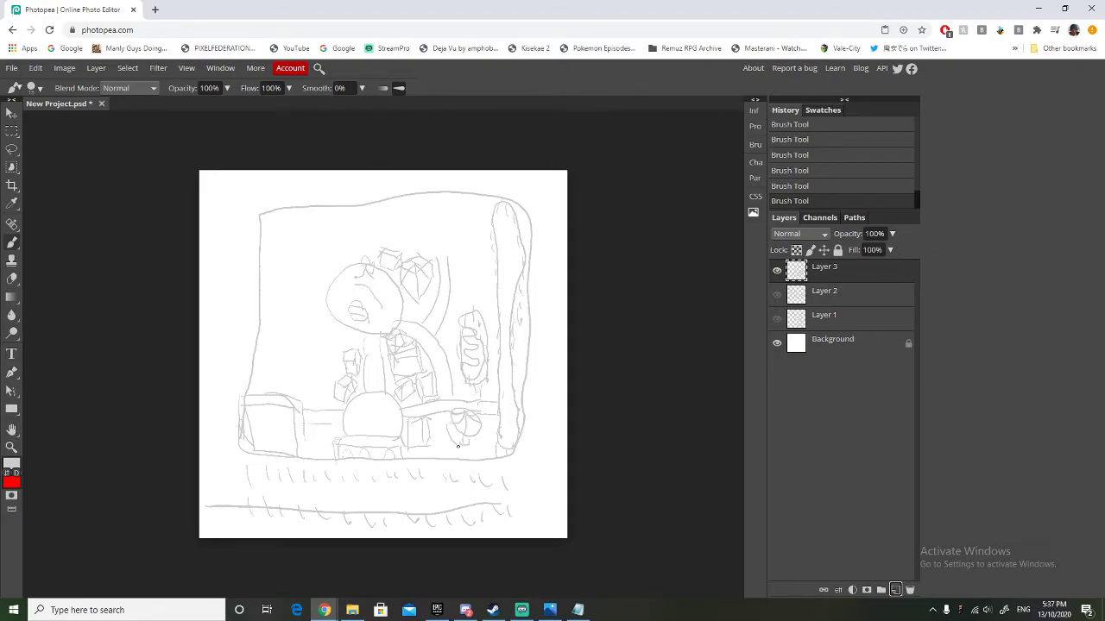
drag(458, 446, 480, 426)
drag(466, 445, 482, 437)
Brush paths leading from the large round area to the left, lower left and upward.
drag(321, 273, 301, 262)
mouse_move(327, 299)
mouse_down()
mouse_move(295, 295)
mouse_move(320, 359)
mouse_up()
drag(353, 321, 340, 369)
mouse_move(345, 269)
mouse_down()
mouse_move(337, 235)
mouse_move(356, 237)
mouse_up()
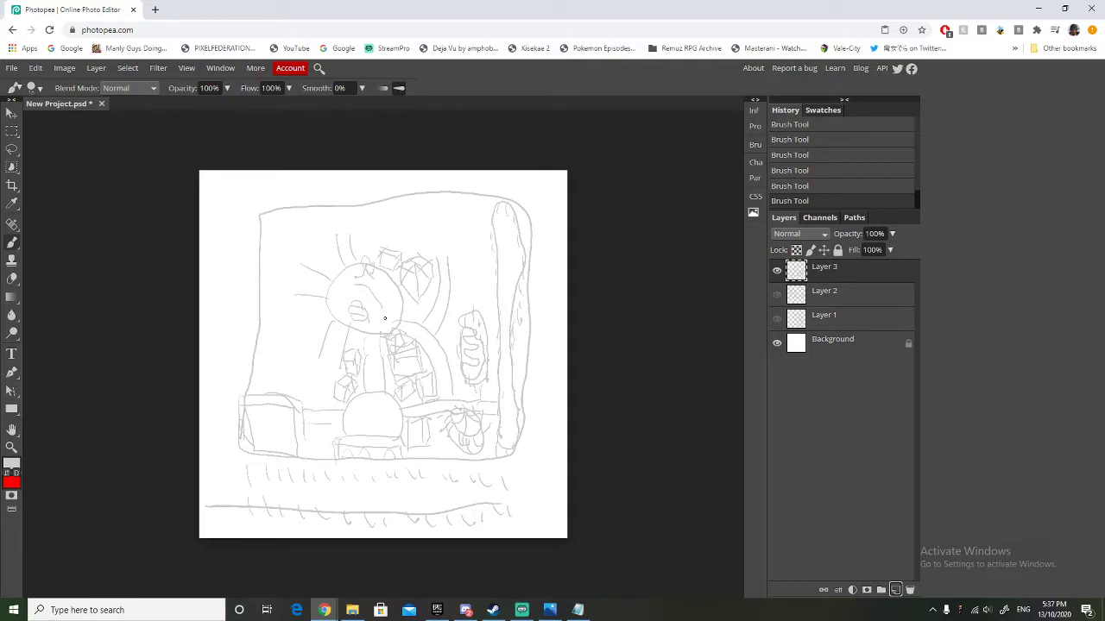
Brush a small stall at the large round area's right edge and a round ride at the end of the lower-left path.
mouse_move(411, 306)
mouse_down()
mouse_move(410, 321)
mouse_move(403, 303)
mouse_up()
mouse_move(310, 368)
mouse_down()
mouse_move(301, 373)
mouse_move(315, 372)
mouse_up()
mouse_move(313, 368)
mouse_down()
mouse_move(331, 375)
mouse_move(309, 384)
mouse_move(302, 355)
mouse_move(326, 364)
mouse_move(302, 379)
mouse_up()
mouse_move(317, 357)
mouse_down()
mouse_move(317, 386)
mouse_move(299, 367)
mouse_move(302, 387)
mouse_move(335, 375)
mouse_move(331, 394)
mouse_move(301, 384)
mouse_move(332, 385)
mouse_up()
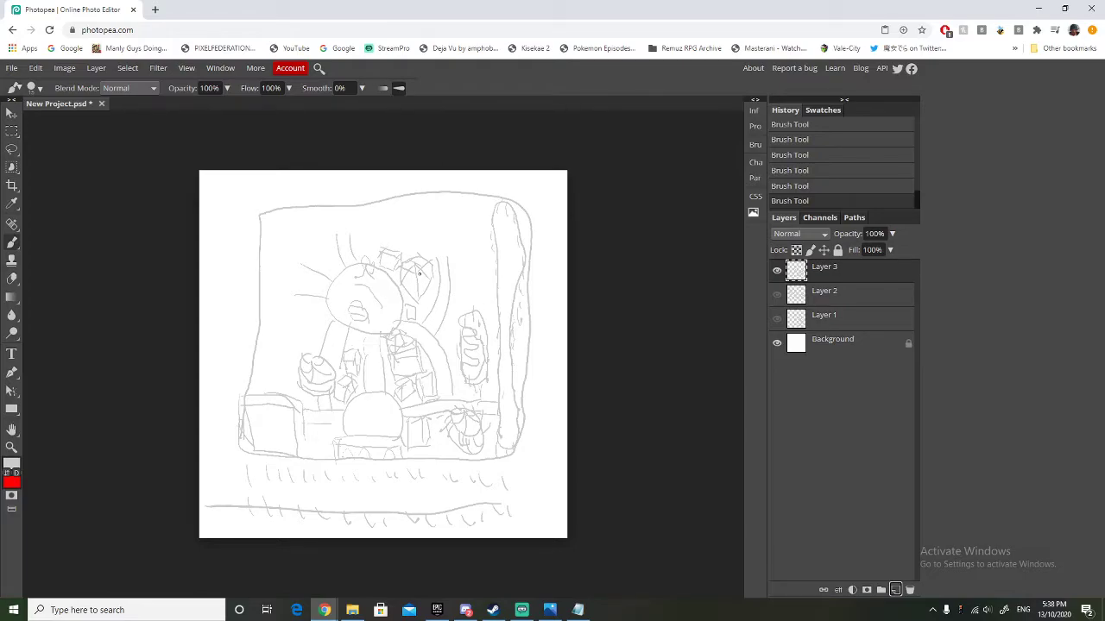
Brush an arched ride above the wavy oval ride and a small round stall left of the large round area.
mouse_move(460, 299)
mouse_down()
mouse_move(481, 283)
mouse_move(464, 281)
mouse_move(476, 279)
mouse_move(461, 268)
mouse_move(484, 286)
mouse_move(477, 269)
mouse_move(467, 299)
mouse_up()
drag(467, 291, 472, 300)
mouse_move(313, 307)
mouse_down()
mouse_move(314, 321)
mouse_move(318, 303)
mouse_up()
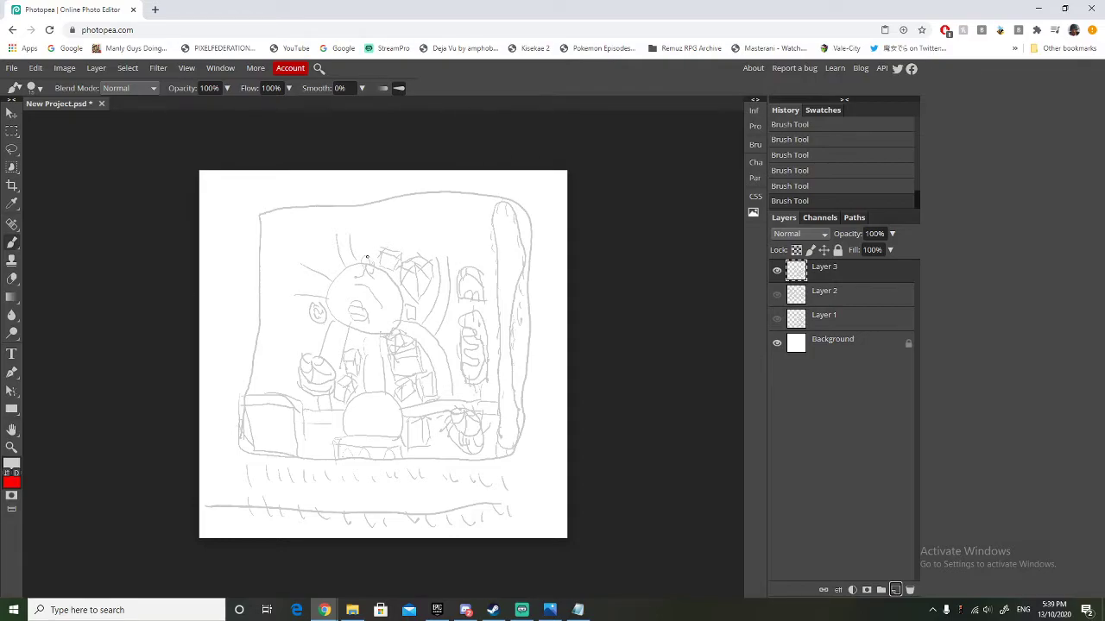
Connect the upper and right paths into a loop above the large round area, and brush a spoked circular ride in the upper-right corner.
drag(361, 253, 370, 259)
mouse_move(447, 257)
mouse_down()
mouse_move(440, 215)
mouse_move(335, 213)
mouse_move(350, 238)
mouse_move(354, 214)
mouse_move(336, 216)
mouse_move(351, 239)
mouse_move(380, 232)
mouse_move(446, 267)
mouse_up()
mouse_move(460, 238)
mouse_down()
mouse_move(468, 213)
mouse_move(454, 234)
mouse_move(468, 214)
mouse_move(464, 234)
mouse_move(456, 211)
mouse_move(478, 218)
mouse_move(458, 235)
mouse_move(473, 234)
mouse_move(475, 207)
mouse_move(470, 234)
mouse_up()
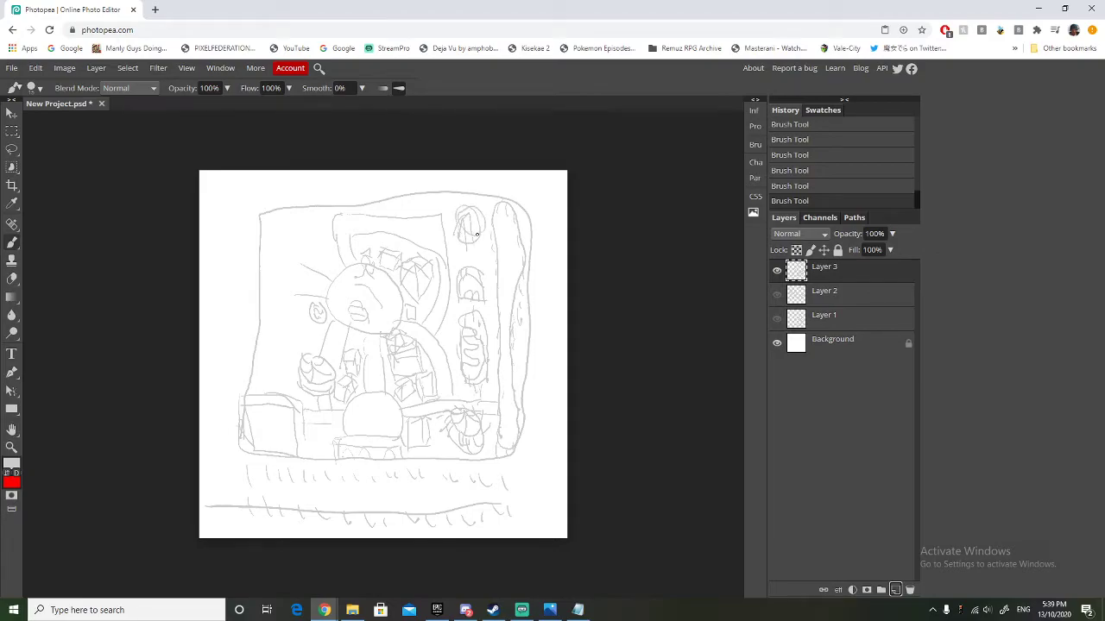
drag(473, 204, 462, 223)
Erase the looping path's upper-right corner and brush a sloping outer edge in its place.
key(e)
mouse_move(440, 210)
mouse_down()
mouse_move(447, 241)
mouse_move(414, 214)
mouse_move(398, 218)
mouse_move(432, 215)
mouse_move(449, 252)
mouse_up()
click(12, 243)
drag(448, 257, 383, 223)
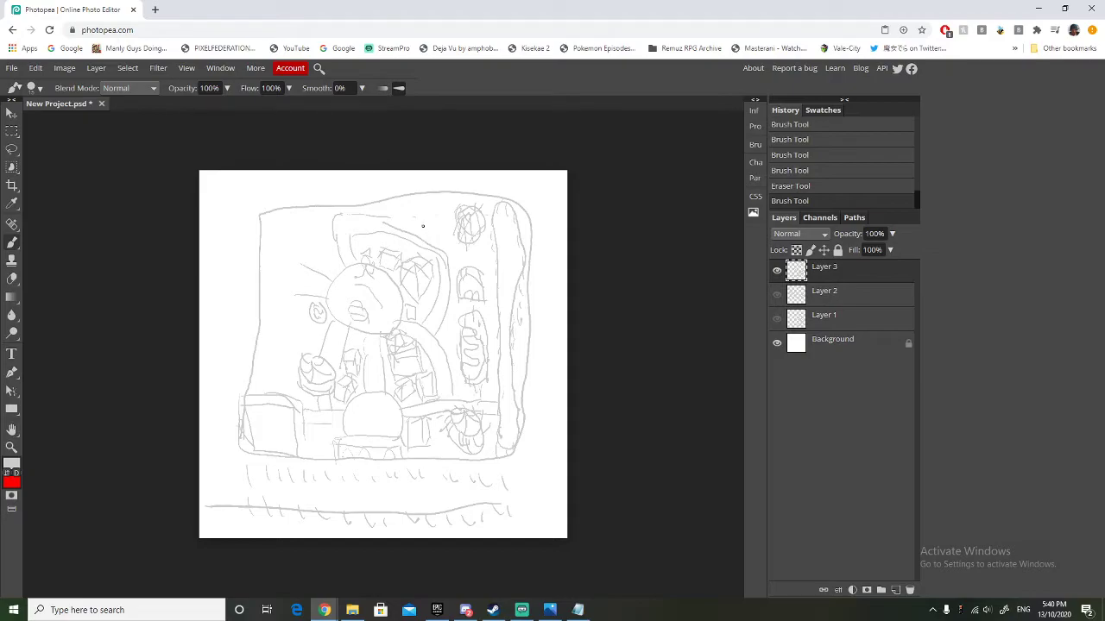
Brush a tall narrow structure straddling the park's upper boundary above the looping path.
drag(414, 224, 414, 183)
drag(425, 223, 421, 171)
mouse_move(403, 172)
mouse_down()
mouse_move(401, 206)
mouse_move(424, 222)
mouse_up()
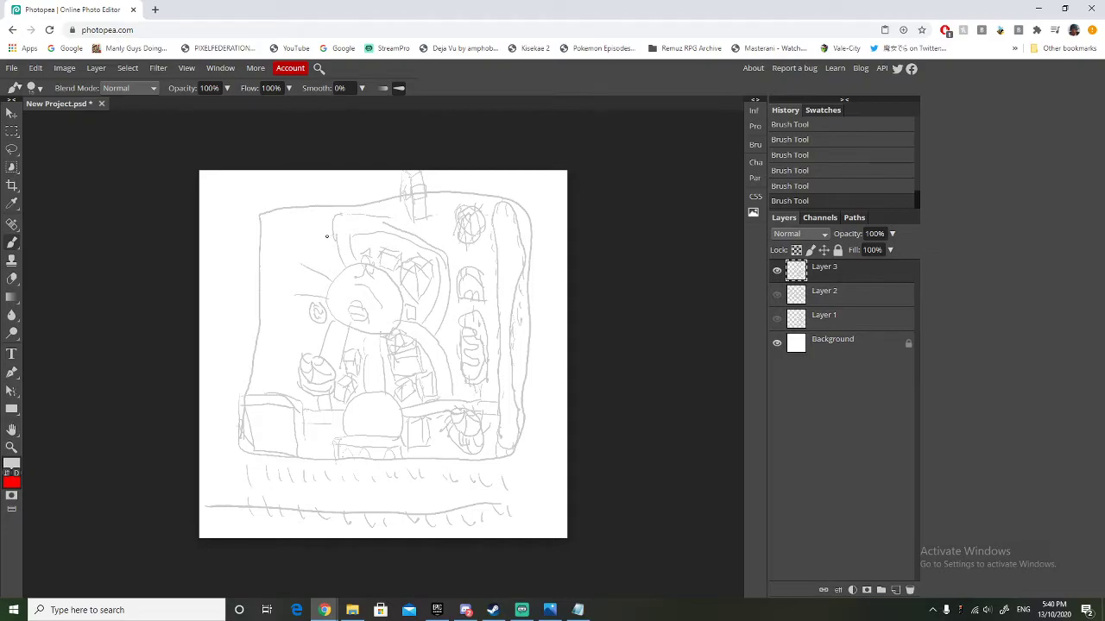
Brush a box building in the park's upper-left corner and a fan-shaped ride above the lower-left round ride.
mouse_move(327, 233)
mouse_down()
mouse_move(302, 231)
mouse_move(302, 221)
mouse_move(322, 222)
mouse_up()
drag(327, 218, 303, 210)
drag(289, 215, 301, 232)
mouse_move(282, 341)
mouse_down()
mouse_move(287, 324)
mouse_move(282, 338)
mouse_move(295, 335)
mouse_move(280, 336)
mouse_up()
mouse_move(276, 324)
mouse_down()
mouse_move(299, 342)
mouse_move(309, 325)
mouse_move(273, 323)
mouse_up()
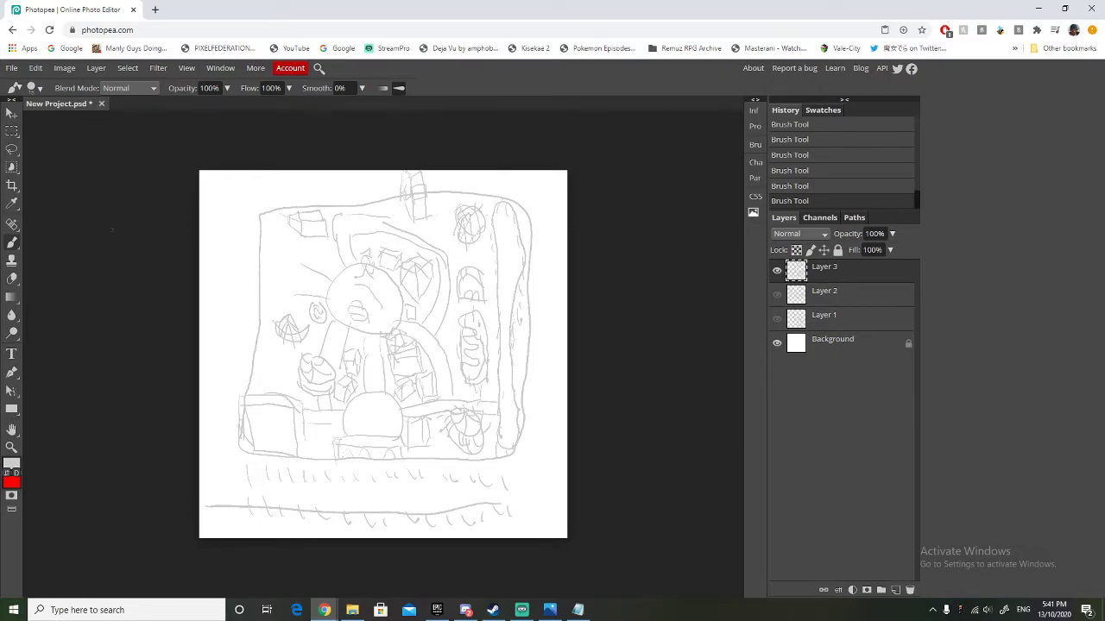
Erase the paths leading left from the large round area and brush short strokes beside its lower-left path.
click(12, 278)
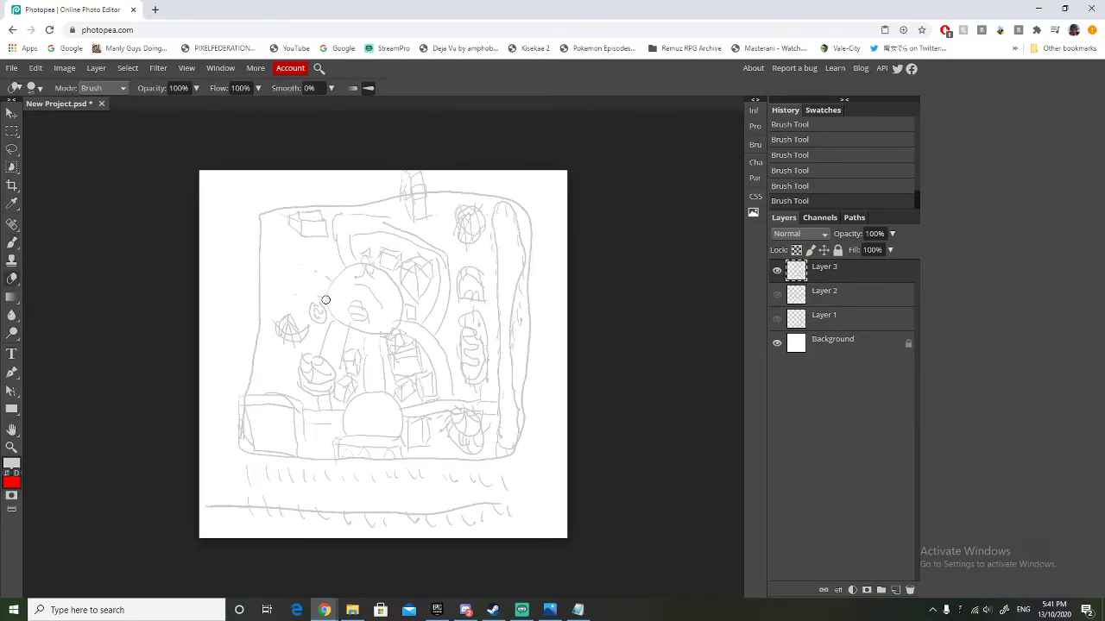
drag(313, 286, 307, 295)
click(13, 243)
drag(319, 346, 327, 302)
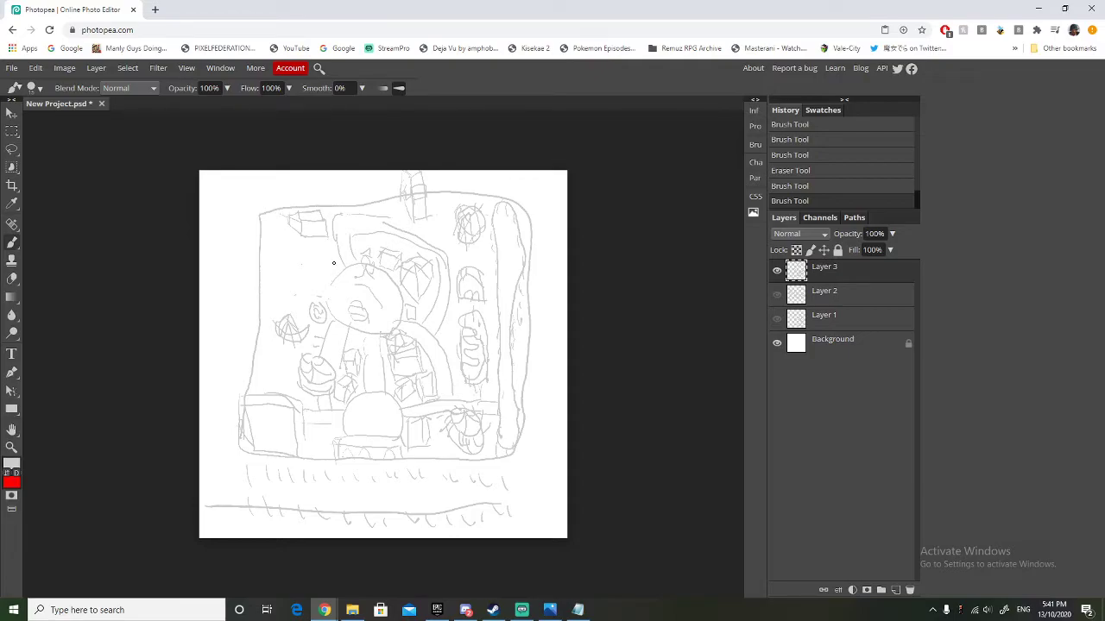
Brush a small spoked round ride above the fan-shaped ride and a winding track beneath the upper-left box building.
click(273, 279)
mouse_move(282, 287)
mouse_down()
mouse_move(275, 299)
mouse_move(282, 287)
mouse_move(290, 295)
mouse_up()
drag(278, 292, 281, 302)
mouse_move(270, 244)
mouse_down()
mouse_move(312, 243)
mouse_move(322, 278)
mouse_move(304, 264)
mouse_move(292, 280)
mouse_move(271, 254)
mouse_move(290, 270)
mouse_move(308, 258)
mouse_move(318, 267)
mouse_move(306, 251)
mouse_up()
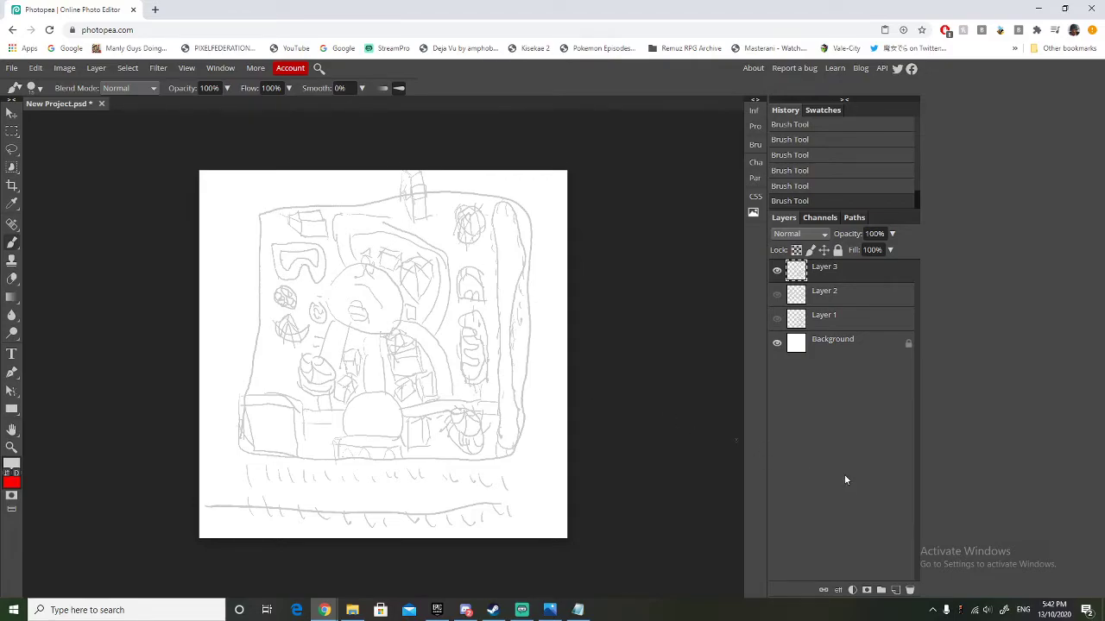
Add a new layer, hide Layer 3, and brush a large slanted, rounded triangular park boundary across the canvas.
click(895, 589)
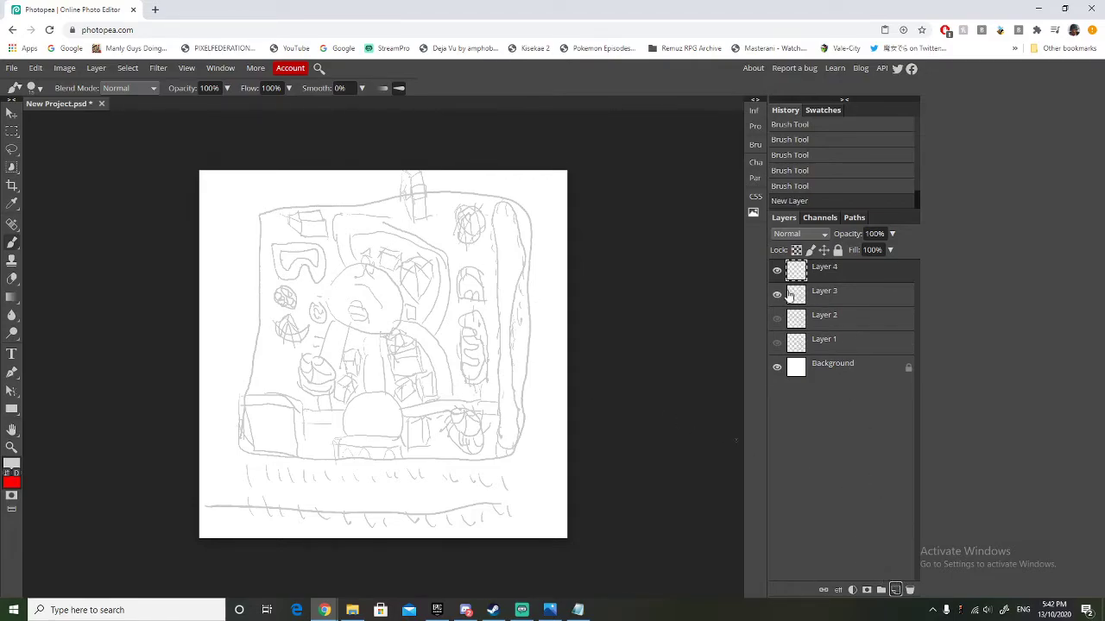
click(777, 297)
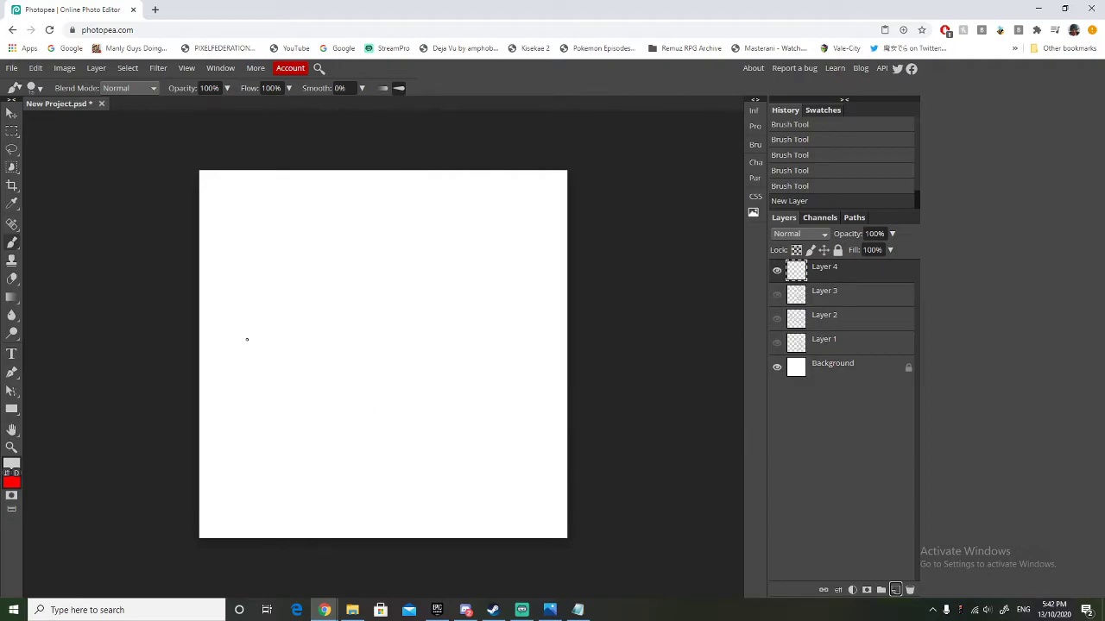
mouse_move(214, 329)
mouse_down()
mouse_move(315, 223)
mouse_move(364, 196)
mouse_move(419, 204)
mouse_move(511, 309)
mouse_move(541, 368)
mouse_move(560, 432)
mouse_move(547, 501)
mouse_move(489, 514)
mouse_move(359, 418)
mouse_move(235, 361)
mouse_move(213, 322)
mouse_up()
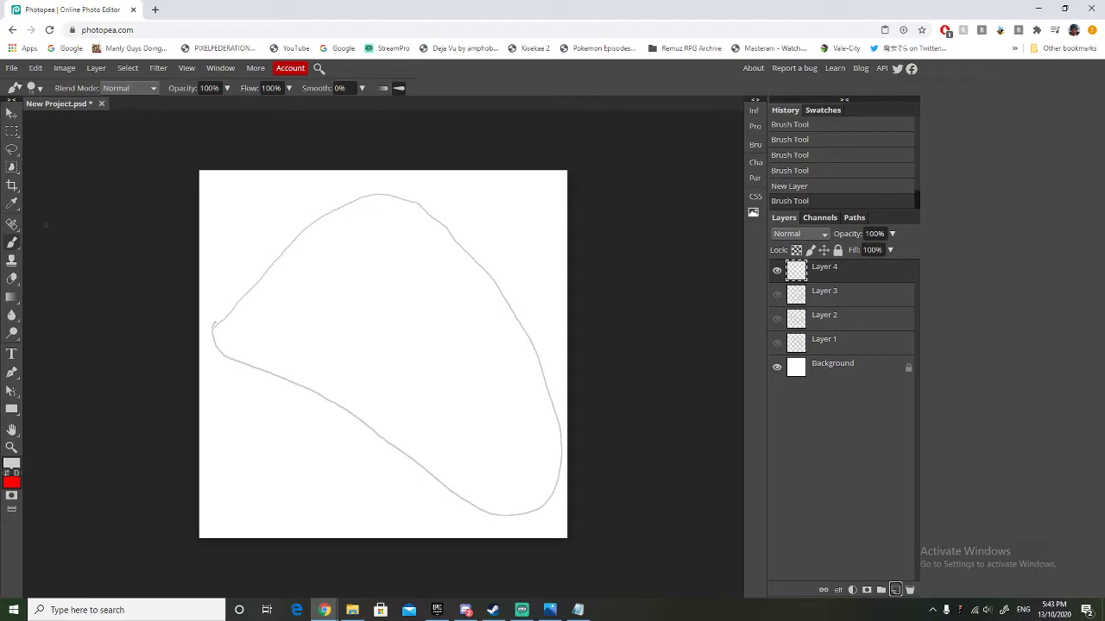
Switch to the Photos app to view the reference image ReferencePark+WoodenRollerCoaster1.jpeg.
key(alt+Tab)
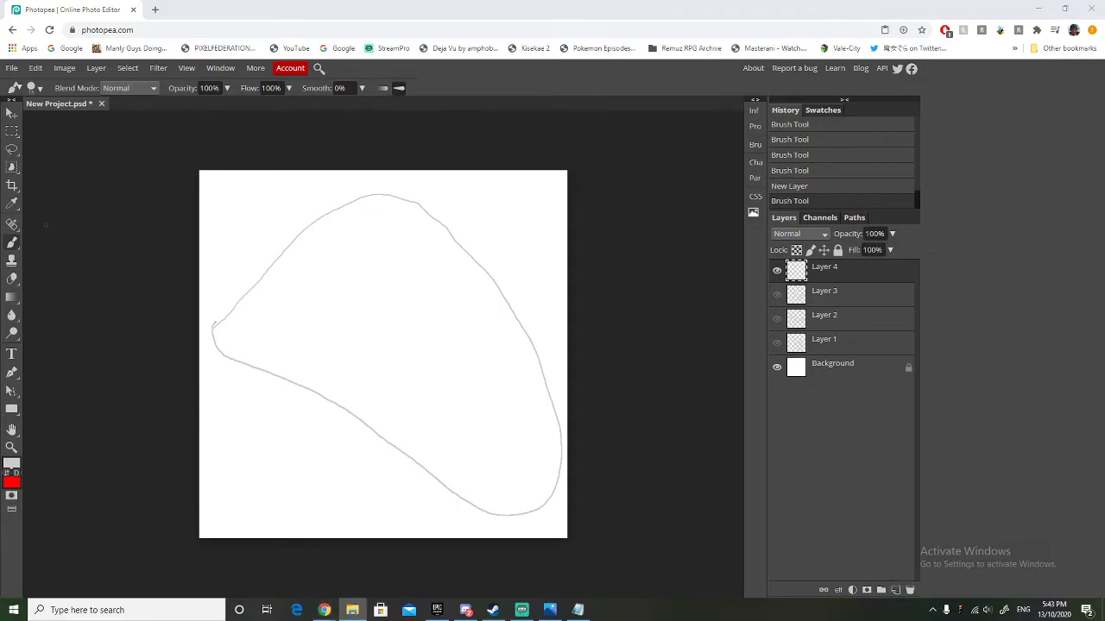
key(alt+Tab)
key(alt+Tab)
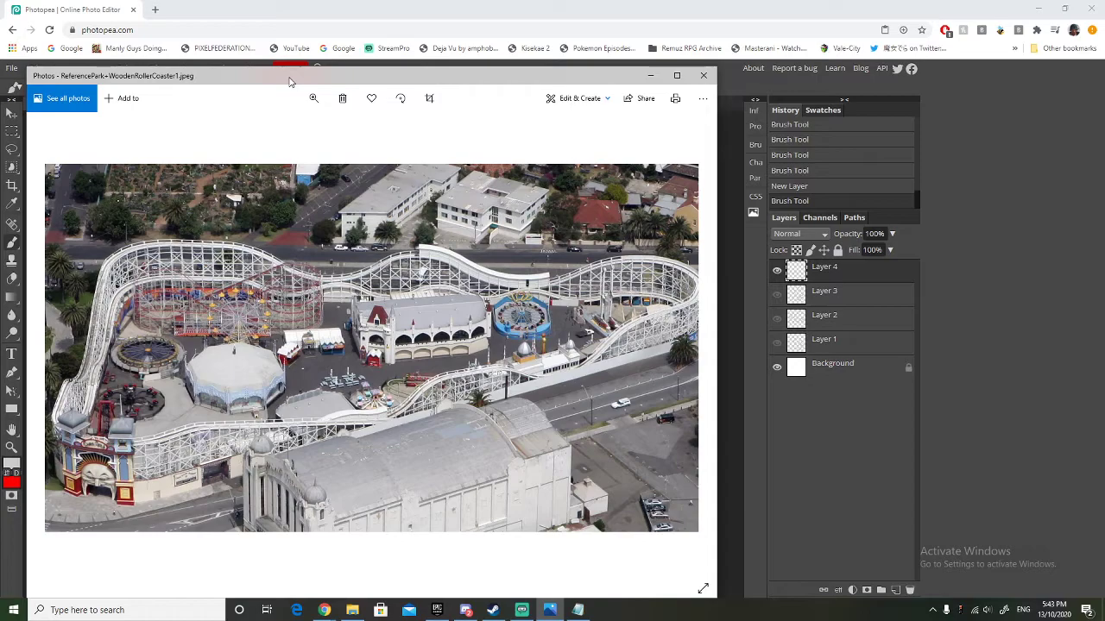
Move the reference photo window off the canvas and return to the park sketch in Photopea.
drag(290, 82, 0, 116)
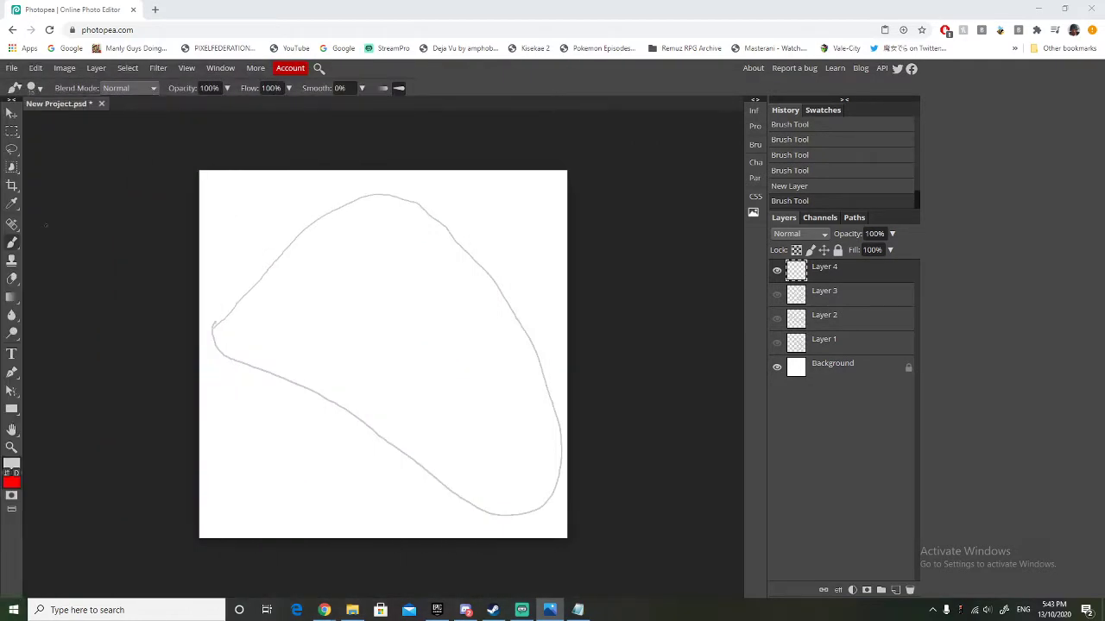
click(46, 225)
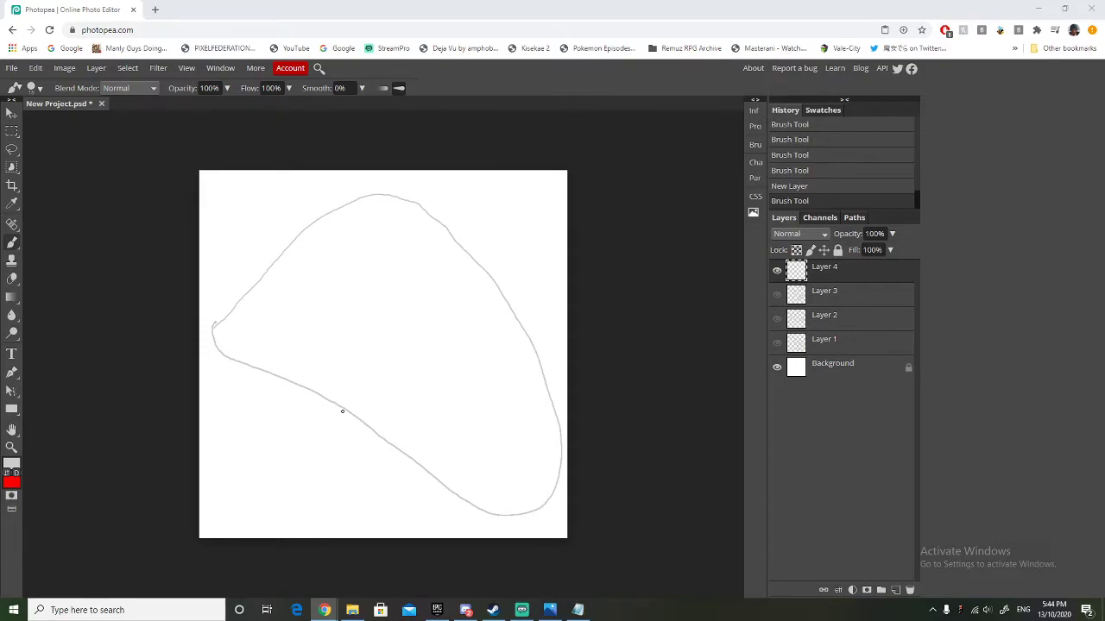
View the sketches on Layer 3, Layer 2 and Layer 1 one at a time and return to showing Layer 4 alone.
click(777, 294)
click(777, 270)
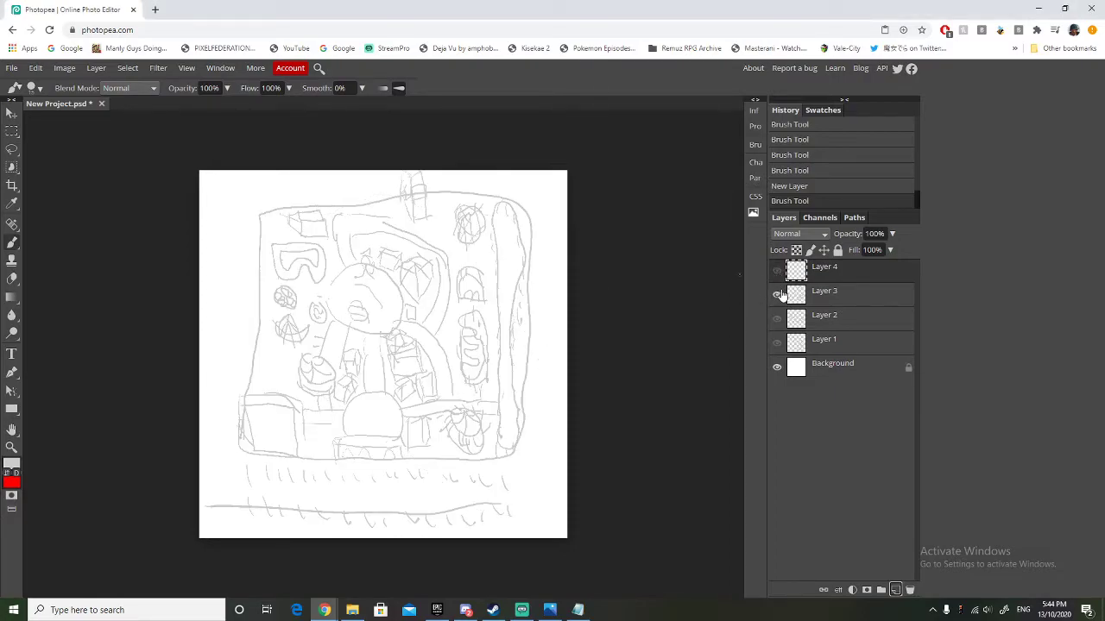
click(777, 294)
click(776, 319)
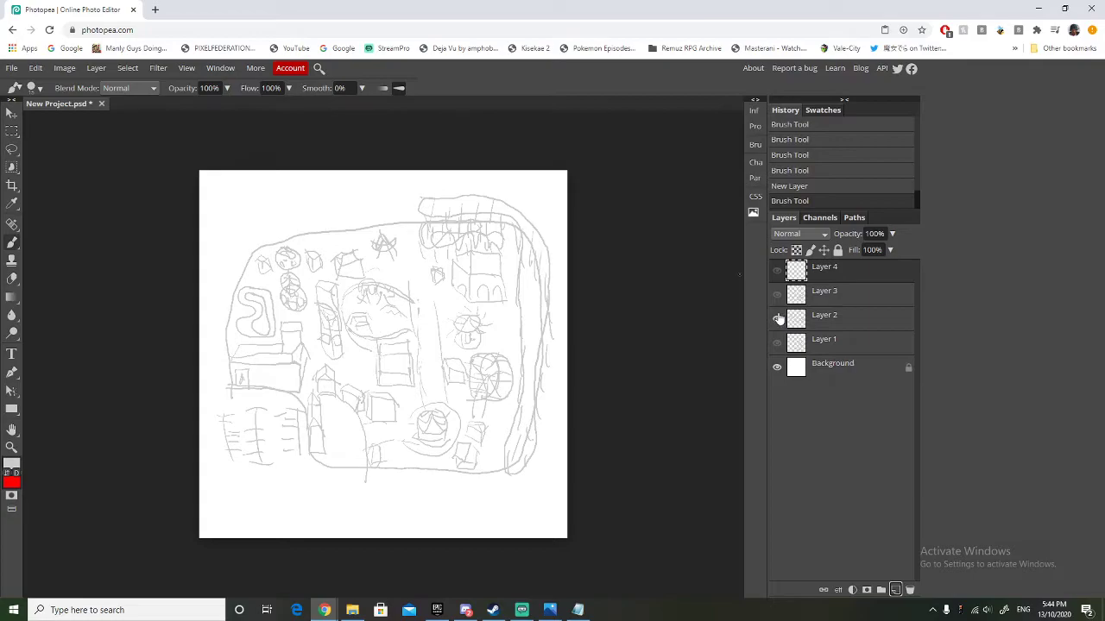
click(777, 319)
click(777, 342)
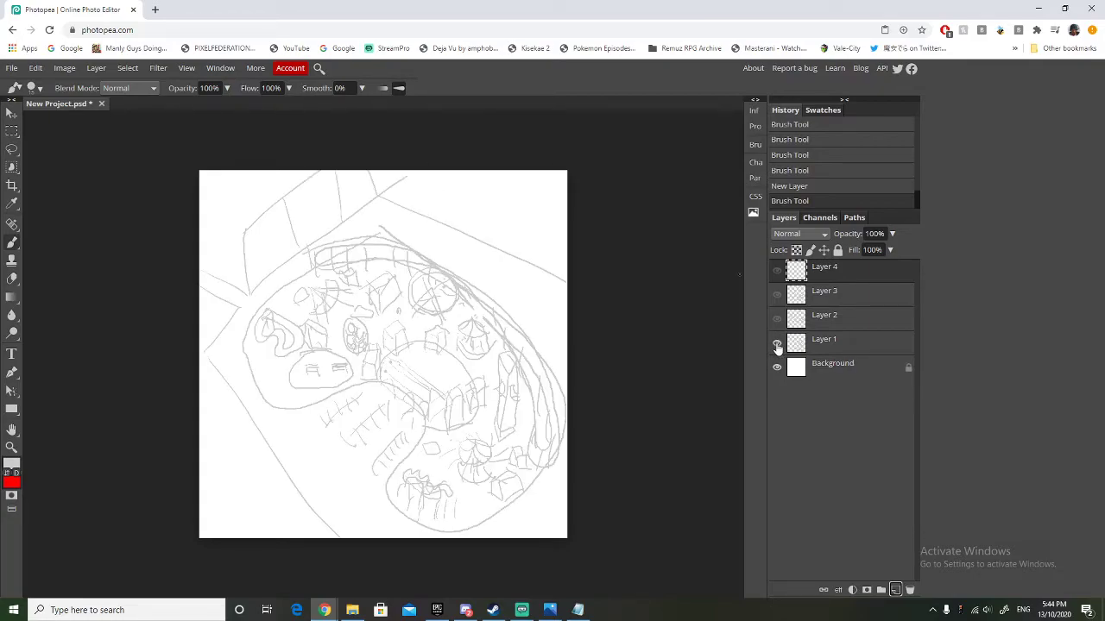
click(777, 344)
click(776, 270)
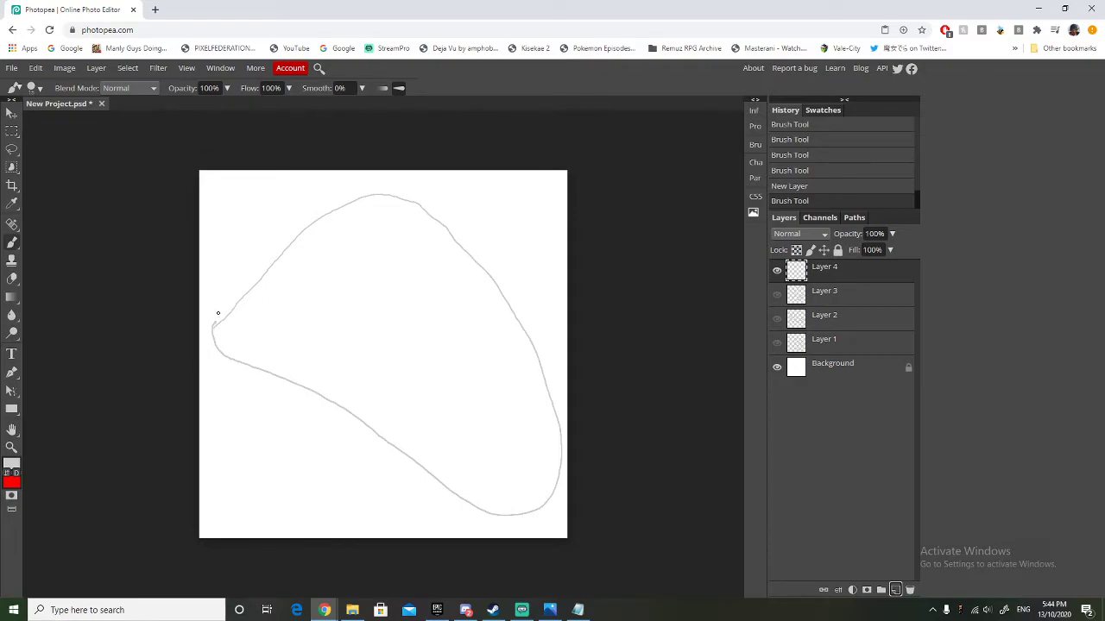
Brush a small entrance building at the boundary's left tip and a hatched roller coaster track along the upper boundary.
mouse_move(212, 321)
mouse_down()
mouse_move(215, 308)
mouse_move(227, 345)
mouse_move(235, 331)
mouse_move(219, 319)
mouse_move(238, 342)
mouse_move(228, 360)
mouse_move(239, 360)
mouse_up()
mouse_move(236, 276)
mouse_down()
mouse_move(242, 295)
mouse_move(278, 240)
mouse_move(350, 188)
mouse_move(433, 196)
mouse_move(523, 316)
mouse_move(525, 283)
mouse_move(477, 212)
mouse_move(394, 177)
mouse_move(302, 213)
mouse_move(227, 291)
mouse_move(291, 227)
mouse_move(395, 183)
mouse_move(449, 220)
mouse_move(537, 338)
mouse_move(495, 234)
mouse_move(458, 202)
mouse_up()
drag(301, 181, 300, 199)
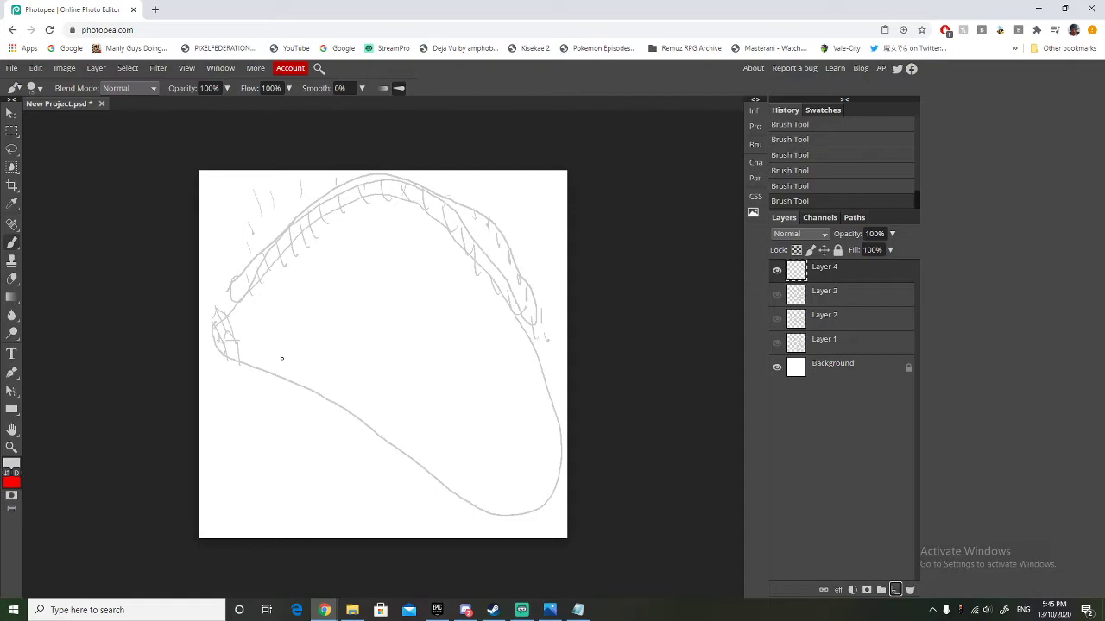
Undo the stray strokes outside the upper-left boundary and add denser hatching to the coaster track there.
key(ctrl+z)
key(ctrl+z)
key(ctrl+z)
key(ctrl+z)
key(ctrl+z)
key(ctrl+z)
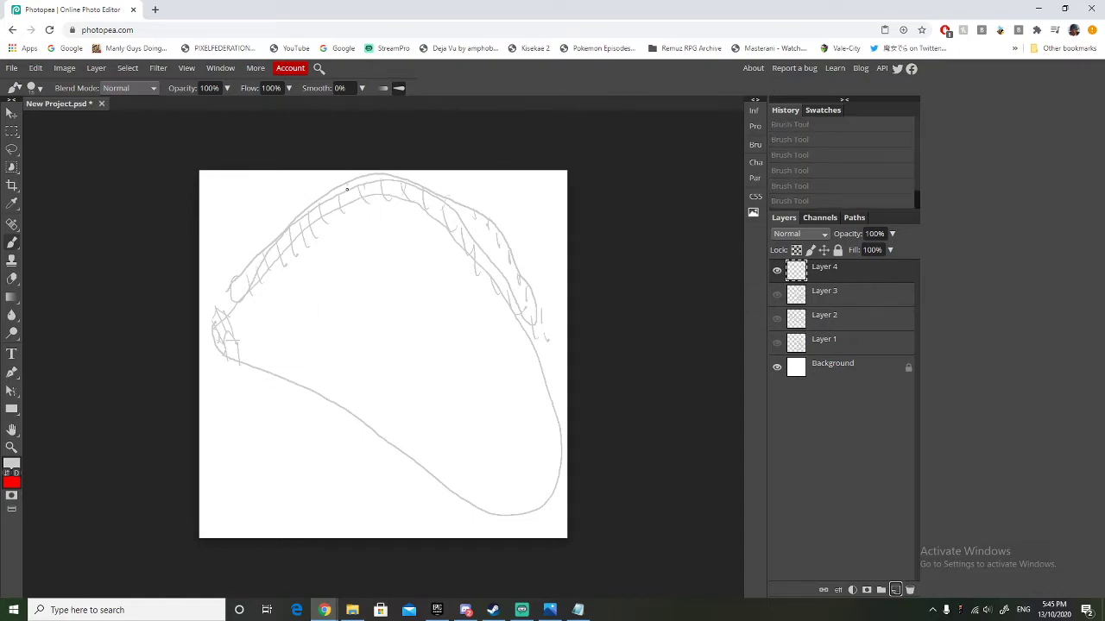
key(ctrl+shift+z)
key(ctrl+shift+z)
key(ctrl+shift+z)
key(ctrl+shift+z)
key(ctrl+shift+z)
key(ctrl+shift+z)
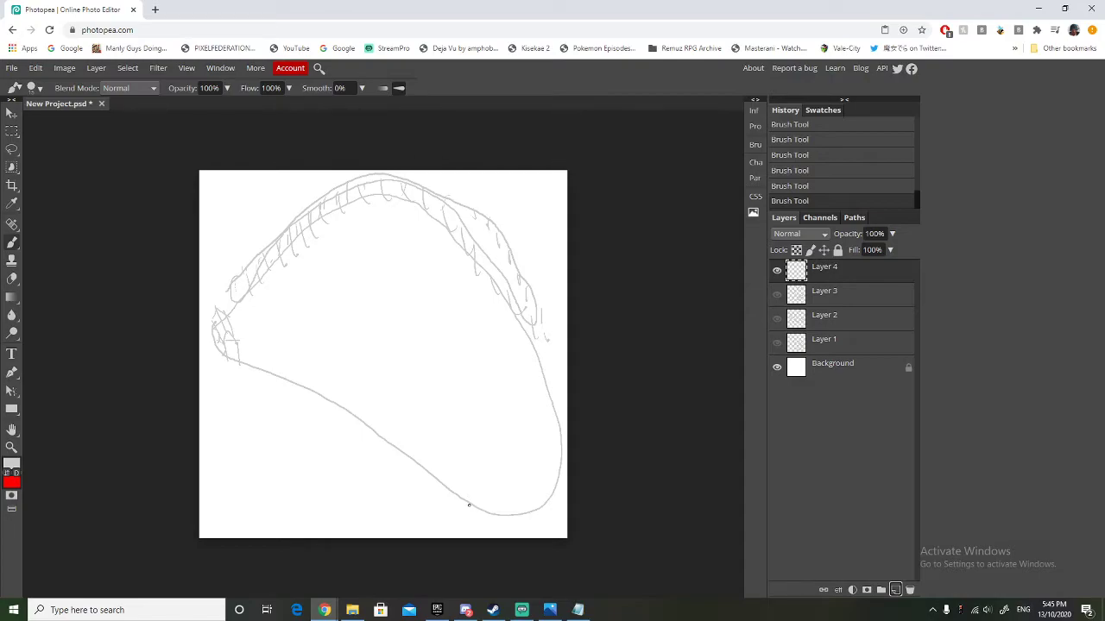
Brush a double arc across the park's lower-right corner and a curved parking strip with tick marks outside the lower-left boundary.
mouse_move(471, 504)
mouse_down()
mouse_move(528, 485)
mouse_move(557, 492)
mouse_up()
drag(471, 498, 552, 484)
mouse_move(224, 372)
mouse_down()
mouse_move(322, 409)
mouse_move(355, 434)
mouse_move(379, 484)
mouse_up()
drag(360, 443, 357, 456)
drag(348, 428, 345, 440)
mouse_move(224, 376)
mouse_down()
mouse_move(224, 395)
mouse_move(330, 450)
mouse_move(352, 486)
mouse_up()
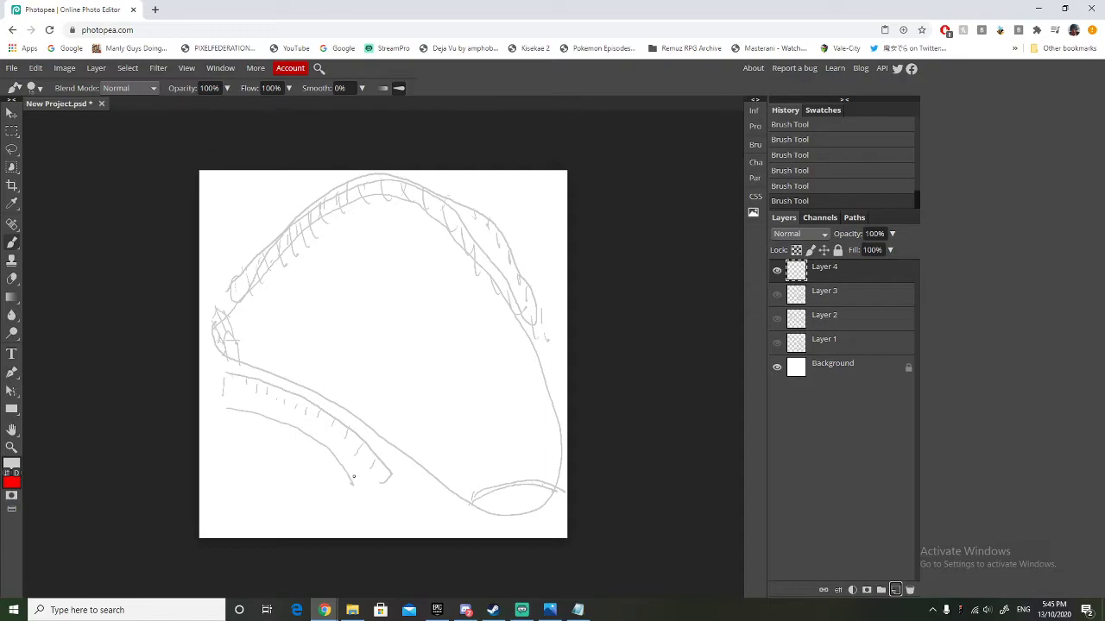
mouse_move(272, 417)
mouse_down()
mouse_move(270, 428)
mouse_move(242, 416)
mouse_up()
drag(235, 404, 234, 414)
drag(226, 404, 226, 416)
Brush a box building with arched doorways beside the lower-right arc and a curled, hatched ride above the lower-left boundary.
mouse_move(468, 501)
mouse_down()
mouse_move(448, 458)
mouse_move(472, 480)
mouse_move(499, 464)
mouse_move(499, 487)
mouse_move(458, 449)
mouse_up()
mouse_move(450, 490)
mouse_down()
mouse_move(449, 477)
mouse_move(457, 495)
mouse_move(465, 483)
mouse_move(467, 500)
mouse_up()
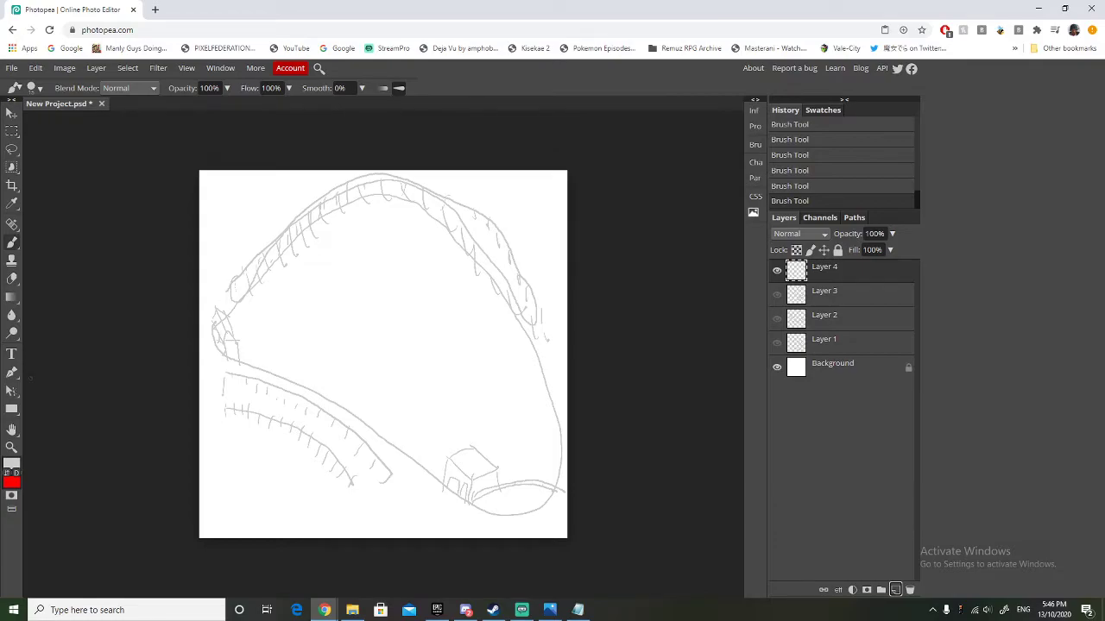
key(alt+Tab)
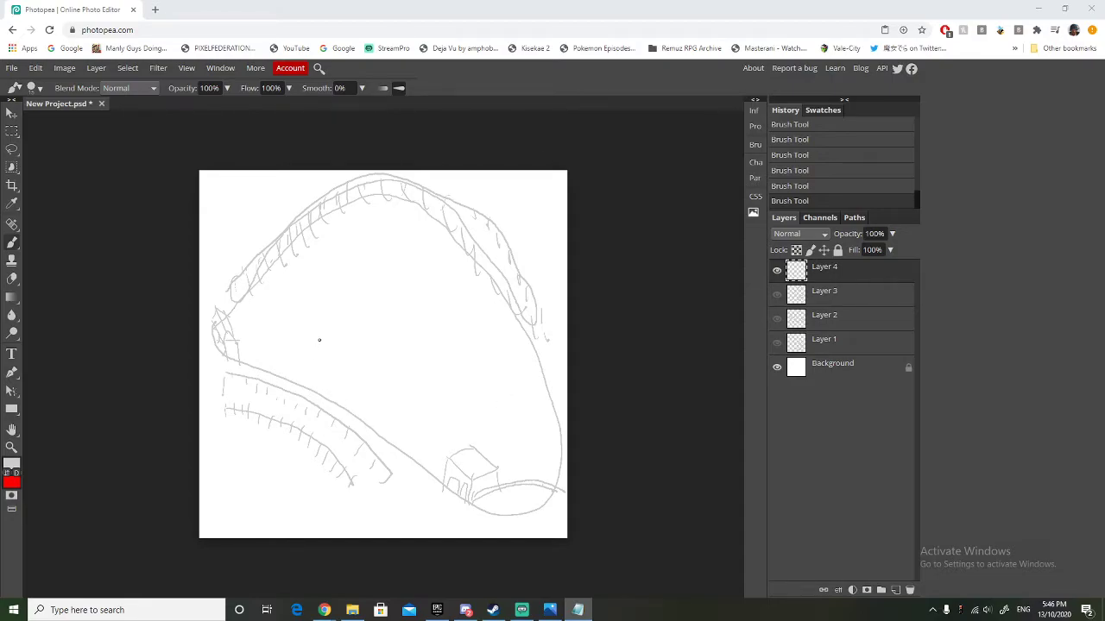
mouse_move(338, 344)
mouse_down()
mouse_move(327, 339)
mouse_move(320, 354)
mouse_move(371, 385)
mouse_move(333, 368)
mouse_move(368, 371)
mouse_up()
drag(308, 352, 311, 369)
drag(321, 360, 326, 378)
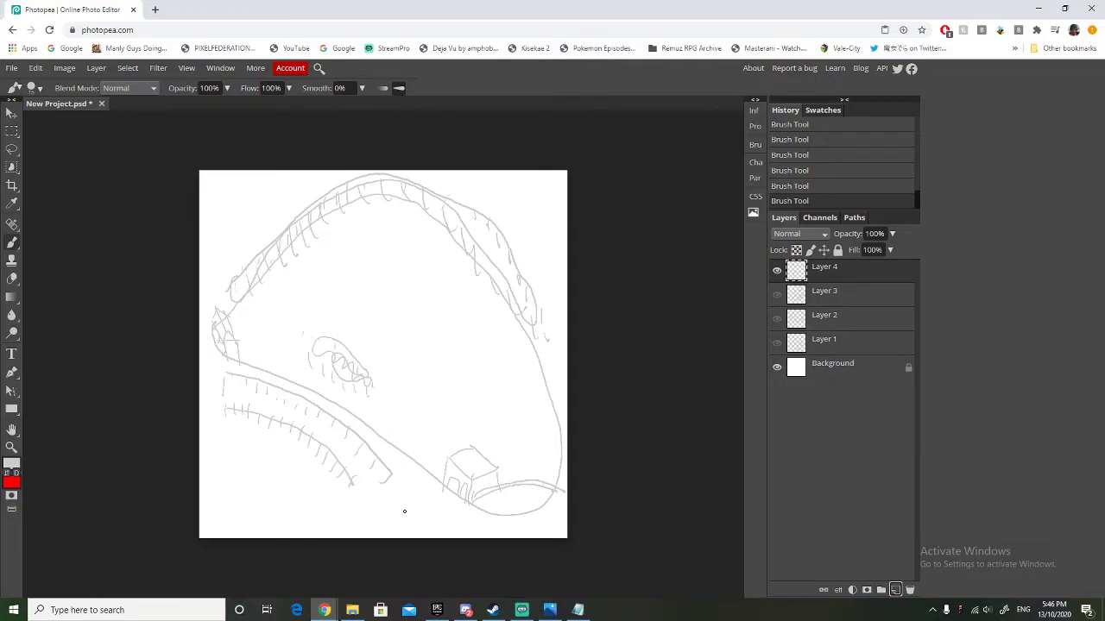
drag(324, 339, 323, 353)
Brush a tall narrow tower ride right of the curled ride and a small scribbled ride to its lower right.
mouse_move(376, 403)
mouse_down()
mouse_move(395, 404)
mouse_move(383, 358)
mouse_up()
mouse_move(376, 405)
mouse_down()
mouse_move(378, 350)
mouse_move(383, 346)
mouse_up()
drag(378, 370, 390, 370)
mouse_move(407, 422)
mouse_down()
mouse_move(428, 434)
mouse_move(421, 408)
mouse_move(413, 422)
mouse_move(429, 425)
mouse_move(410, 421)
mouse_up()
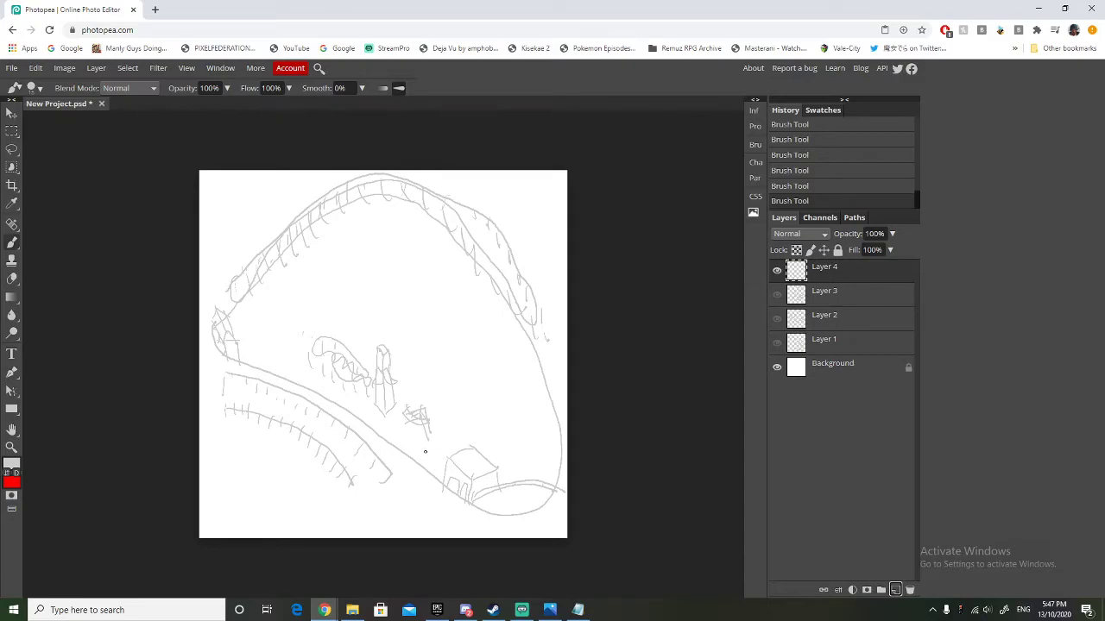
Brush small stall boxes beside the arched building and around the left entrance, with path lines running inward from the entrance.
mouse_move(427, 450)
mouse_down()
mouse_move(437, 457)
mouse_move(420, 465)
mouse_up()
mouse_move(233, 317)
mouse_down()
mouse_move(236, 304)
mouse_move(249, 310)
mouse_move(245, 299)
mouse_up()
drag(269, 298, 255, 299)
mouse_move(242, 360)
mouse_down()
mouse_move(261, 364)
mouse_move(259, 344)
mouse_move(246, 340)
mouse_move(267, 339)
mouse_move(261, 328)
mouse_move(244, 341)
mouse_move(265, 335)
mouse_up()
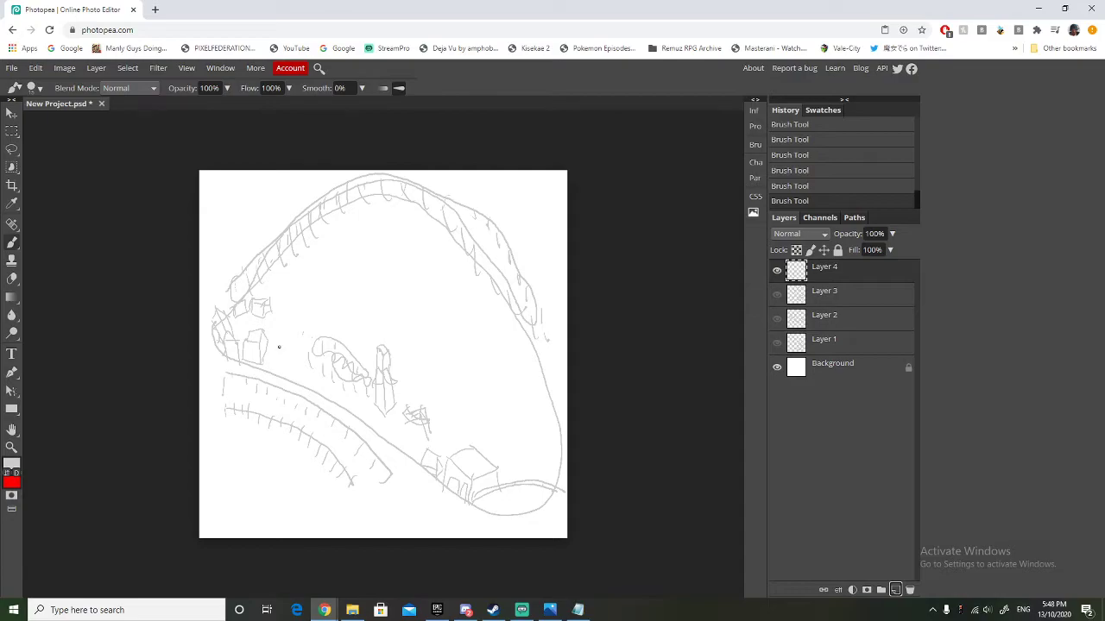
mouse_move(276, 345)
mouse_down()
mouse_move(279, 354)
mouse_move(288, 343)
mouse_move(277, 341)
mouse_up()
drag(299, 341, 298, 332)
mouse_move(241, 334)
mouse_down()
mouse_move(295, 325)
mouse_move(286, 313)
mouse_up()
Brush a round area in the upper middle of the park, ringed by small shapes, with a tall box on its right.
mouse_move(390, 270)
mouse_down()
mouse_move(411, 311)
mouse_move(373, 274)
mouse_up()
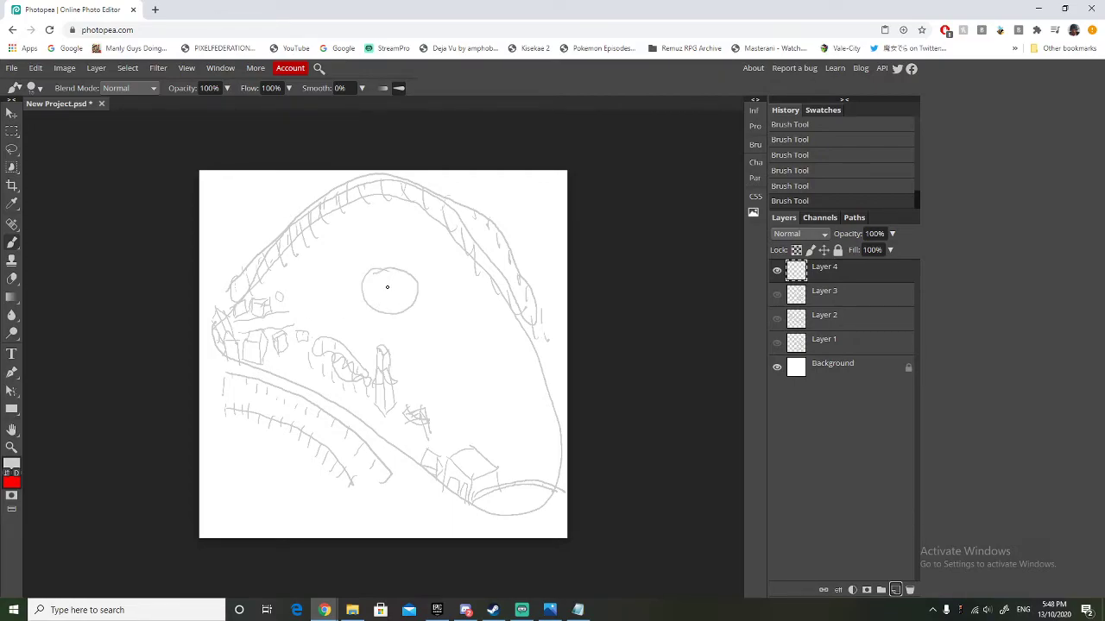
mouse_move(360, 276)
mouse_down()
mouse_move(382, 257)
mouse_move(392, 266)
mouse_move(381, 261)
mouse_move(356, 279)
mouse_up()
mouse_move(423, 291)
mouse_down()
mouse_move(441, 312)
mouse_move(421, 272)
mouse_move(424, 307)
mouse_move(440, 309)
mouse_move(433, 276)
mouse_up()
drag(380, 281, 396, 287)
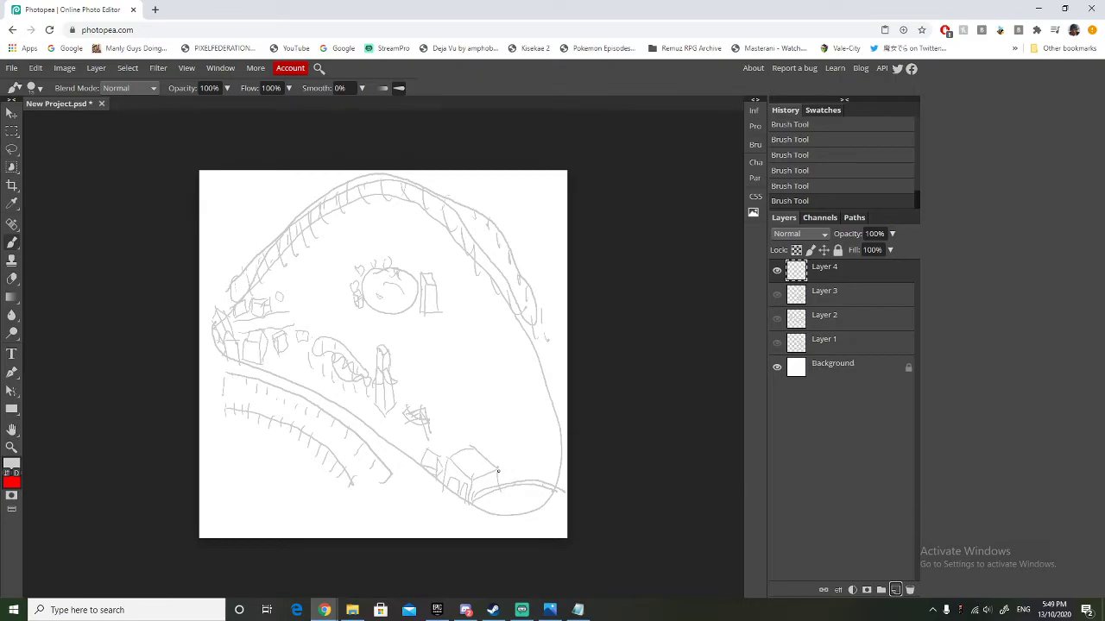
Brush a large box building above the lower-right arc, with a curved line joining it to the right boundary.
mouse_move(505, 477)
mouse_down()
mouse_move(483, 437)
mouse_move(508, 469)
mouse_move(477, 442)
mouse_move(480, 456)
mouse_move(549, 461)
mouse_move(551, 474)
mouse_move(515, 433)
mouse_move(476, 442)
mouse_up()
mouse_move(517, 433)
mouse_down()
mouse_move(540, 422)
mouse_move(546, 402)
mouse_move(528, 438)
mouse_move(549, 417)
mouse_up()
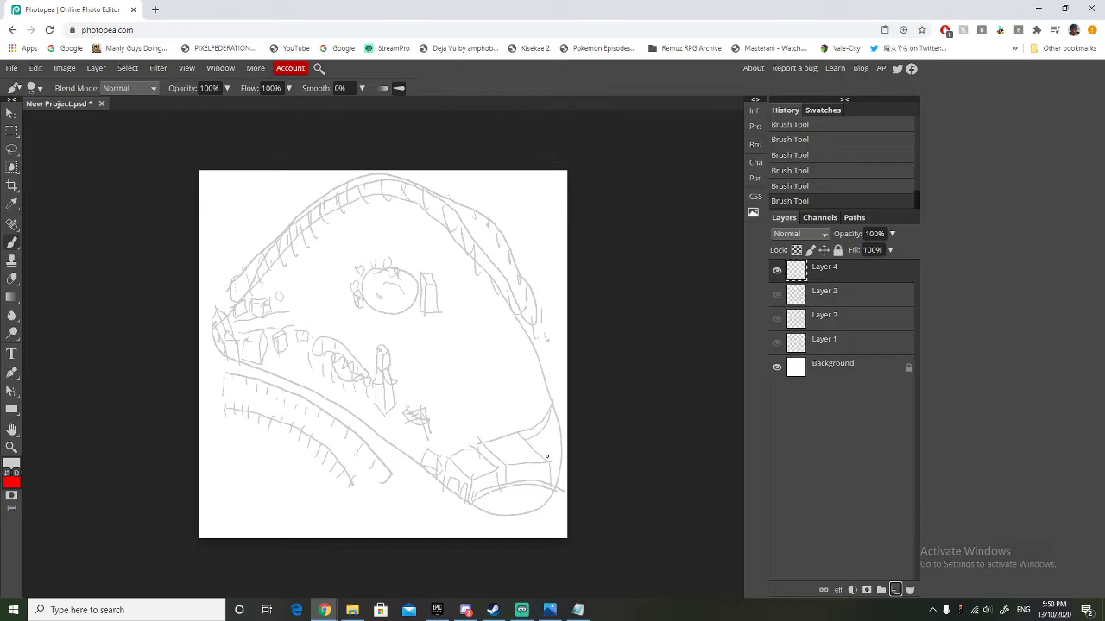
drag(556, 455, 547, 418)
Brush a small box above the arched building and a winding double-line track beside the right boundary.
mouse_move(469, 422)
mouse_down()
mouse_move(482, 423)
mouse_move(469, 422)
mouse_move(481, 423)
mouse_move(464, 404)
mouse_up()
mouse_move(520, 369)
mouse_down()
mouse_move(537, 410)
mouse_move(518, 414)
mouse_move(514, 390)
mouse_move(483, 374)
mouse_move(499, 359)
mouse_move(526, 376)
mouse_move(521, 360)
mouse_move(496, 350)
mouse_move(482, 354)
mouse_move(479, 381)
mouse_move(531, 423)
mouse_move(546, 402)
mouse_move(514, 353)
mouse_up()
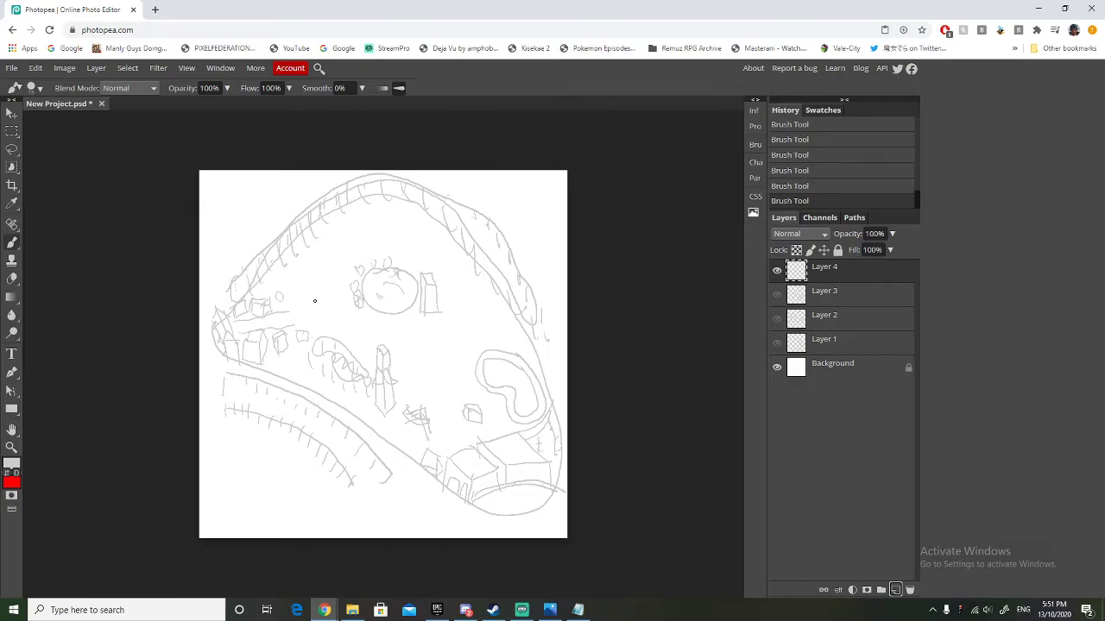
Brush two small round rides left of and above the central round area, and a slanted box between them, redoing its last stroke.
mouse_move(304, 303)
mouse_down()
mouse_move(313, 294)
mouse_move(326, 304)
mouse_move(302, 308)
mouse_move(319, 291)
mouse_move(302, 319)
mouse_move(326, 318)
mouse_up()
drag(369, 222, 368, 221)
drag(369, 237, 376, 241)
mouse_move(319, 261)
mouse_down()
mouse_move(327, 272)
mouse_move(344, 252)
mouse_move(329, 258)
mouse_move(345, 245)
mouse_move(340, 235)
mouse_up()
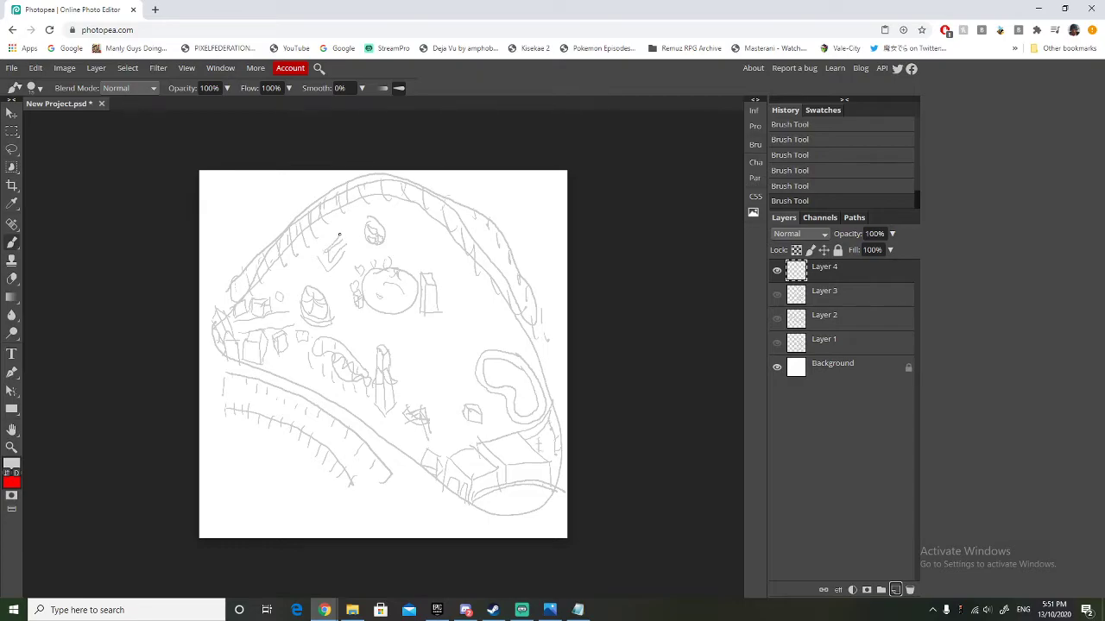
key(ctrl+z)
drag(322, 250, 328, 265)
Brush a large spoked wheel below the coaster's peak and a round ride with radiating strokes left of the winding track.
mouse_move(409, 248)
mouse_down()
mouse_move(427, 246)
mouse_move(408, 229)
mouse_up()
mouse_move(414, 232)
mouse_down()
mouse_move(414, 216)
mouse_move(442, 209)
mouse_move(441, 240)
mouse_up()
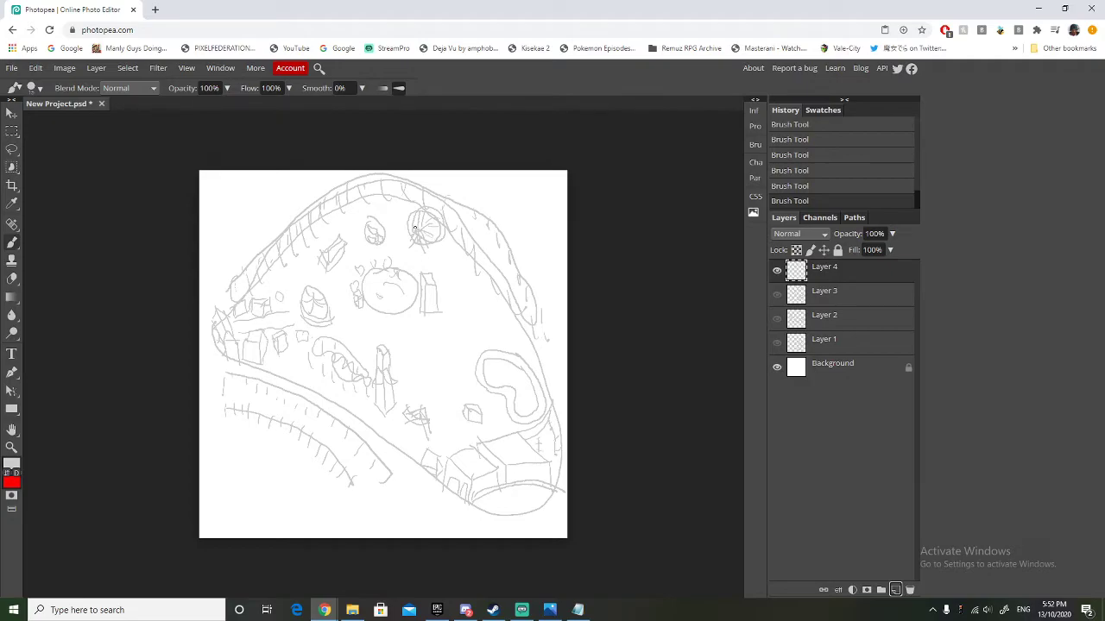
drag(416, 212, 439, 225)
mouse_move(423, 368)
mouse_down()
mouse_move(451, 368)
mouse_move(443, 360)
mouse_move(435, 372)
mouse_move(441, 358)
mouse_move(453, 369)
mouse_move(436, 350)
mouse_move(445, 361)
mouse_move(447, 350)
mouse_move(428, 351)
mouse_move(445, 380)
mouse_move(449, 349)
mouse_move(445, 367)
mouse_move(427, 373)
mouse_move(444, 387)
mouse_move(467, 366)
mouse_move(442, 343)
mouse_move(412, 367)
mouse_up()
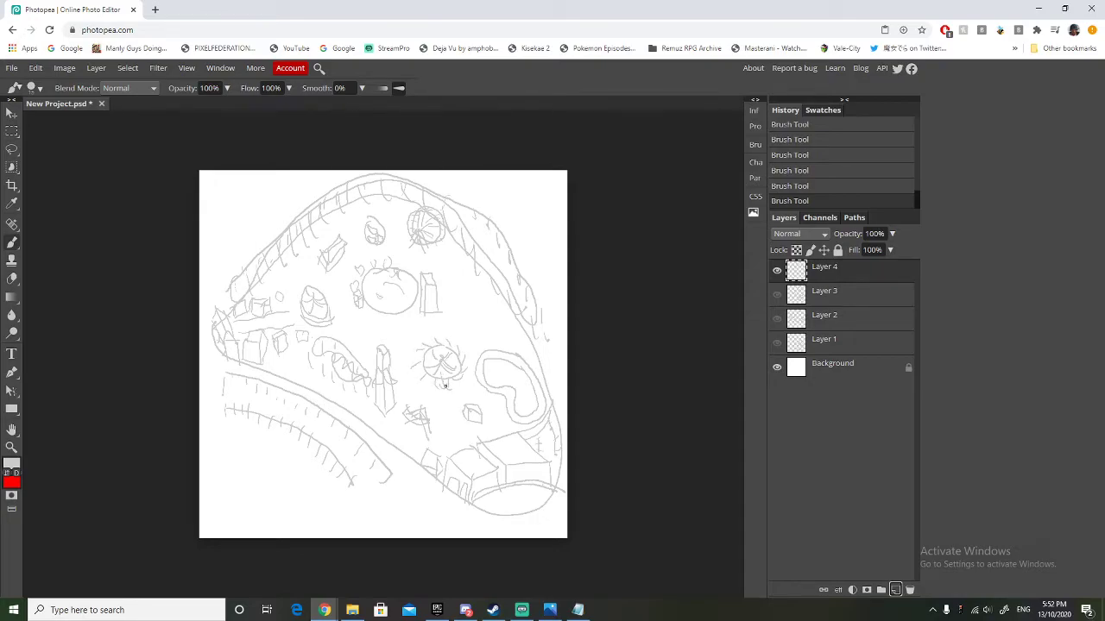
drag(426, 376, 459, 385)
Brush box buildings below and to the right of the central round area, and fill nearby gaps with small round and square stalls.
mouse_move(385, 327)
mouse_down()
mouse_move(412, 340)
mouse_move(409, 324)
mouse_move(392, 324)
mouse_move(396, 345)
mouse_move(394, 330)
mouse_move(408, 341)
mouse_move(409, 323)
mouse_move(381, 316)
mouse_move(395, 332)
mouse_move(410, 331)
mouse_move(408, 316)
mouse_move(379, 316)
mouse_up()
drag(441, 405, 442, 403)
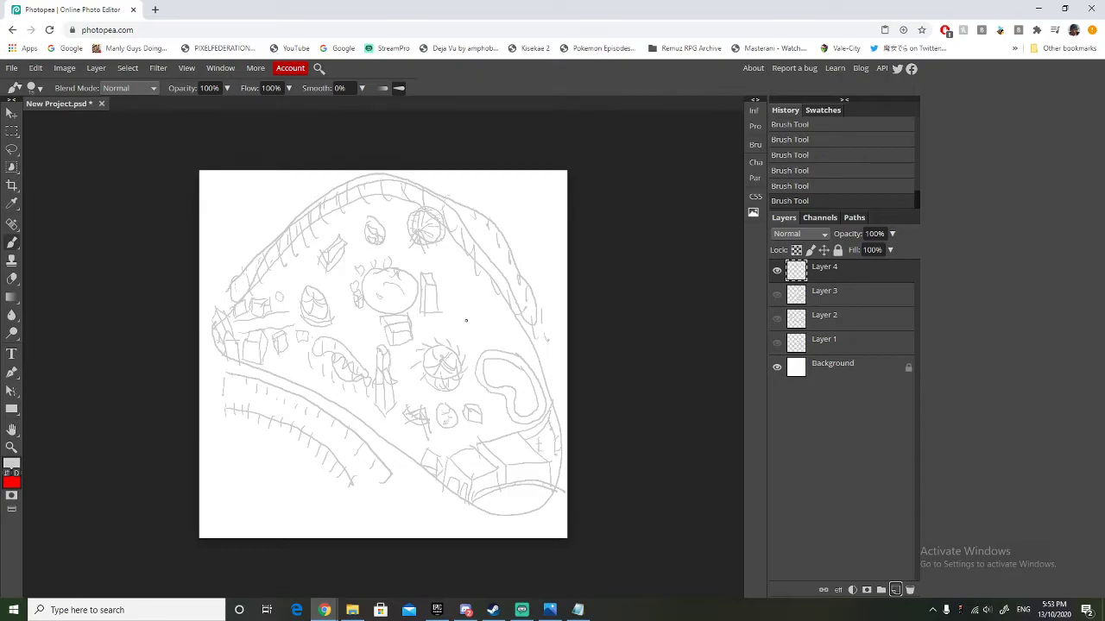
mouse_move(455, 313)
mouse_down()
mouse_move(466, 326)
mouse_move(484, 311)
mouse_move(456, 298)
mouse_up()
mouse_move(478, 337)
mouse_down()
mouse_move(495, 326)
mouse_move(493, 304)
mouse_move(482, 314)
mouse_move(455, 296)
mouse_move(492, 302)
mouse_move(492, 316)
mouse_up()
drag(502, 340, 496, 333)
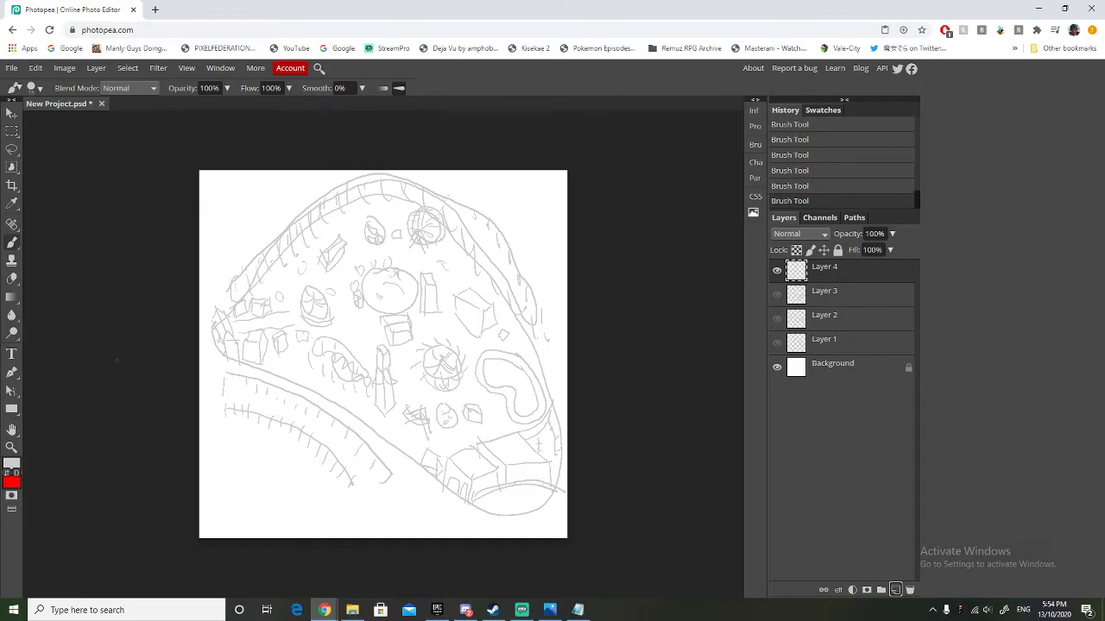
Review the finished layouts on Layer 1, Layer 2 and Layer 3 in turn, ending with only Layer 4 shown.
click(777, 271)
click(776, 345)
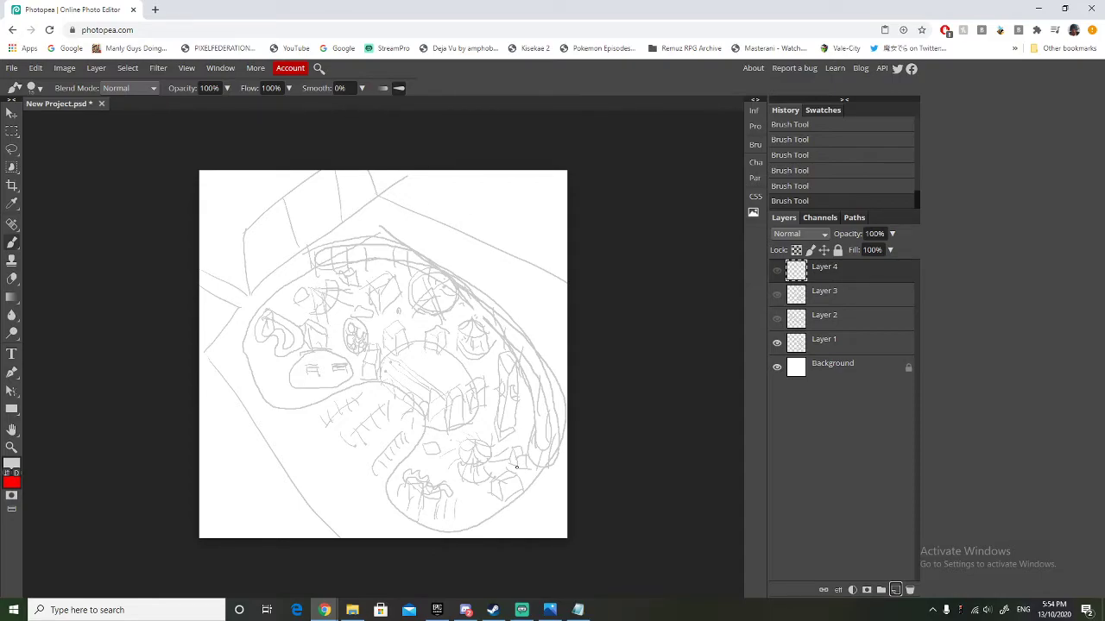
click(786, 345)
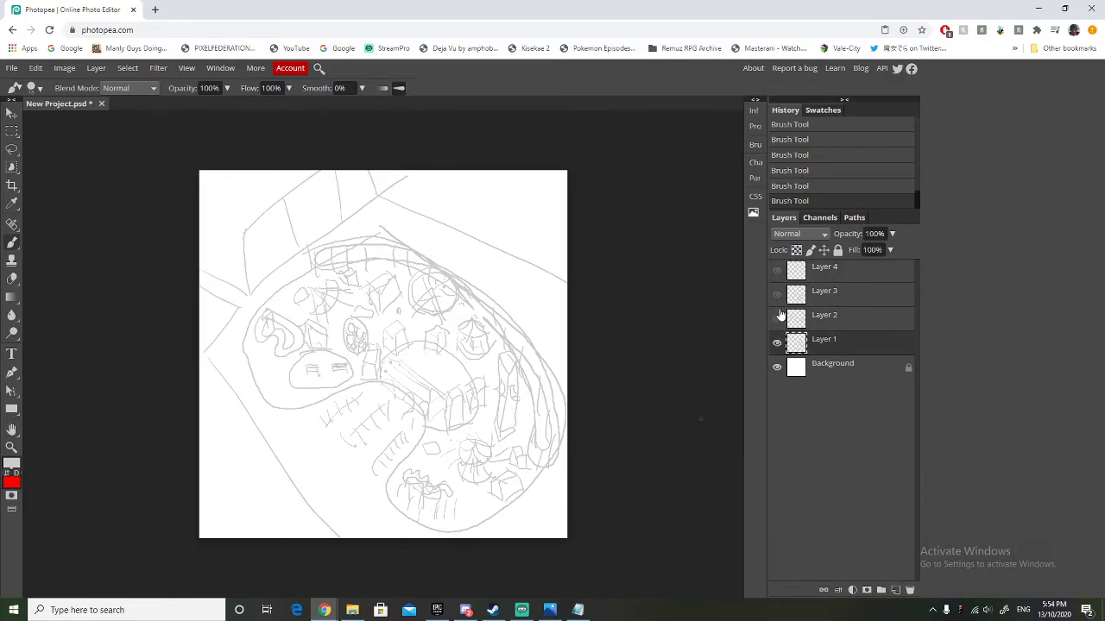
click(776, 318)
click(776, 343)
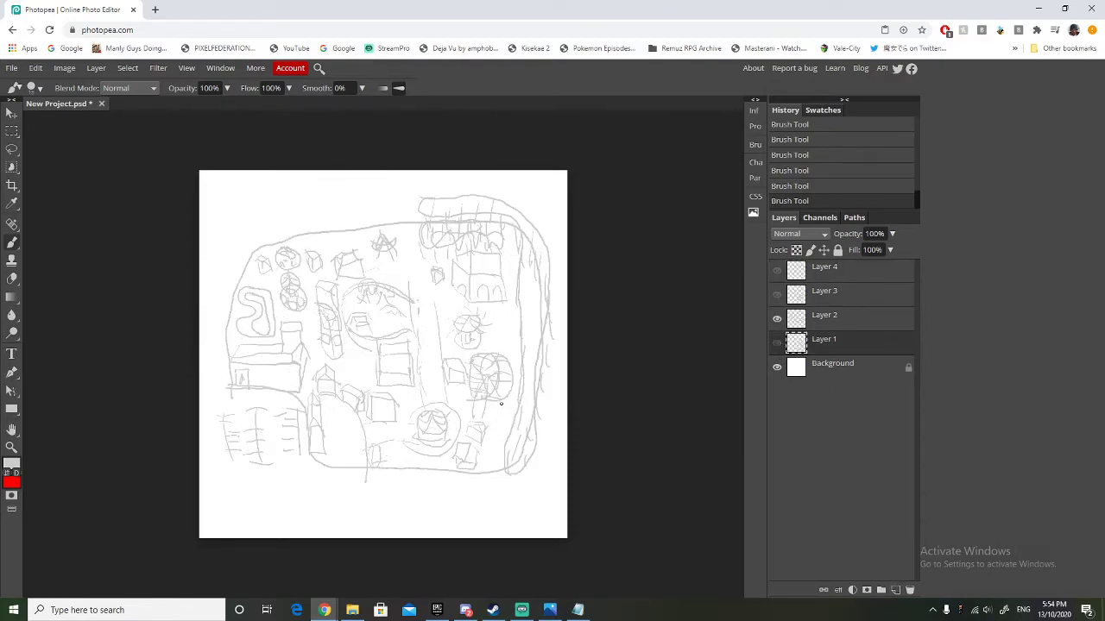
click(777, 295)
click(777, 319)
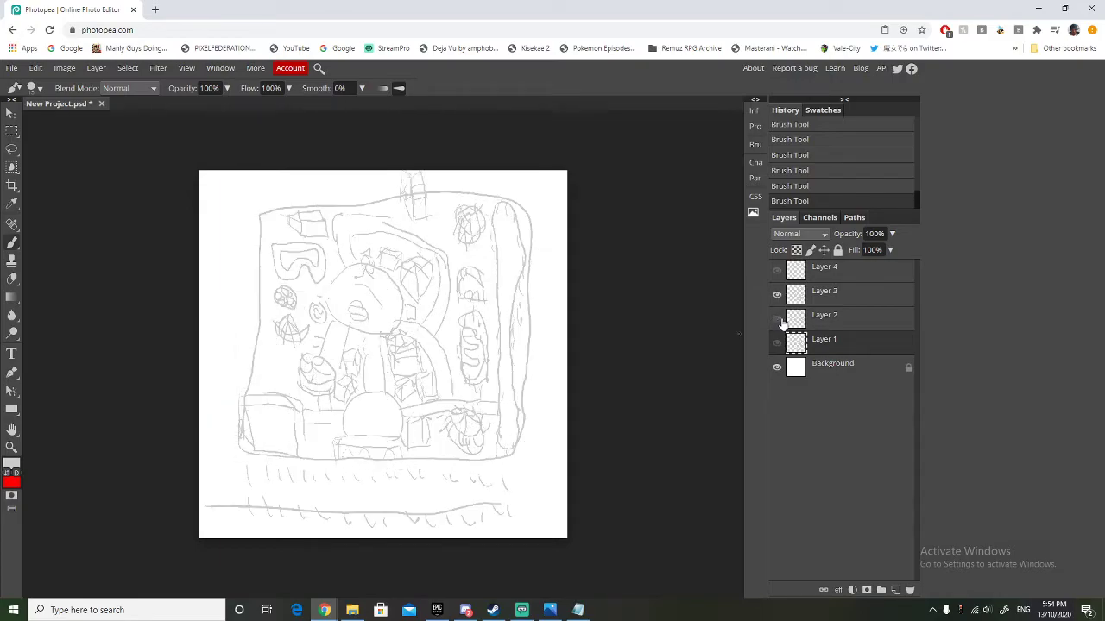
click(777, 271)
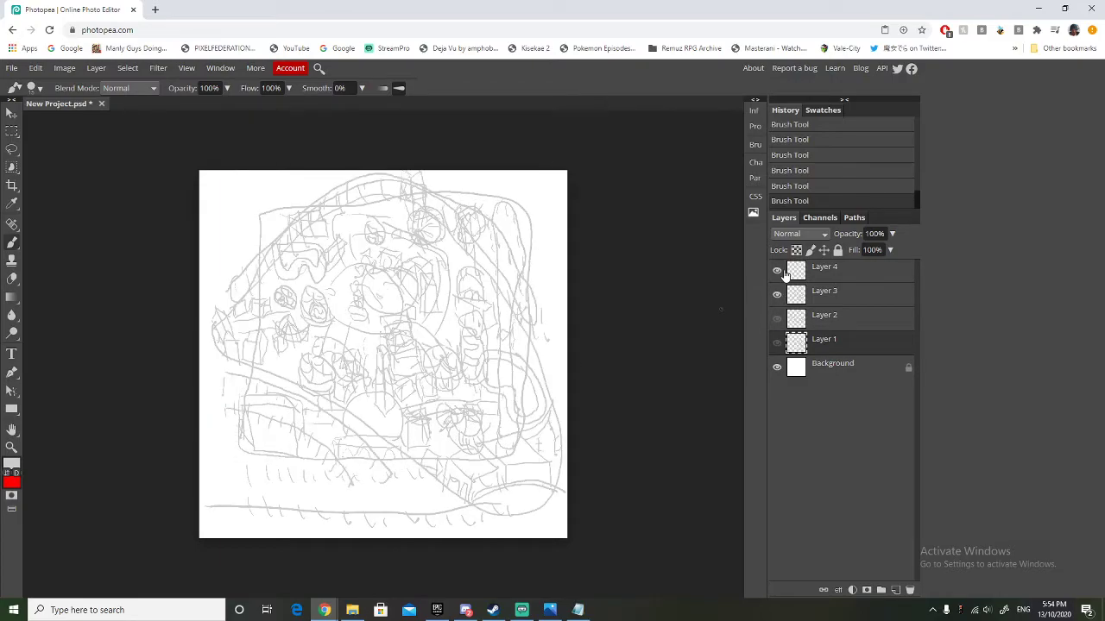
click(777, 295)
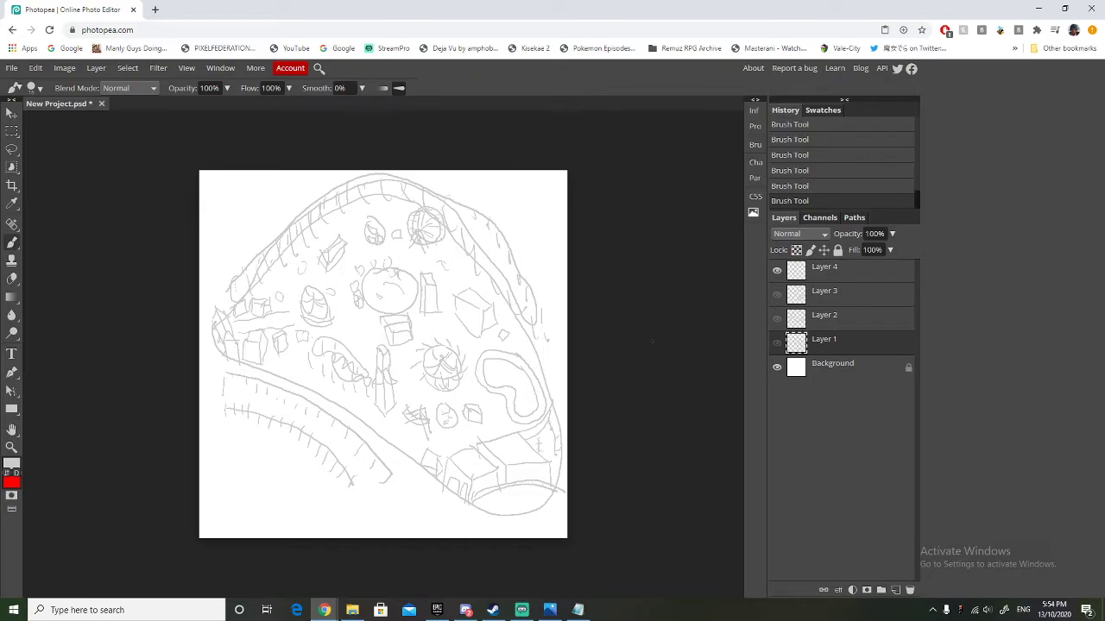
Compare all four layouts again by showing Layers 1 to 4 one at a time, ending back on Layer 1.
click(777, 343)
click(778, 271)
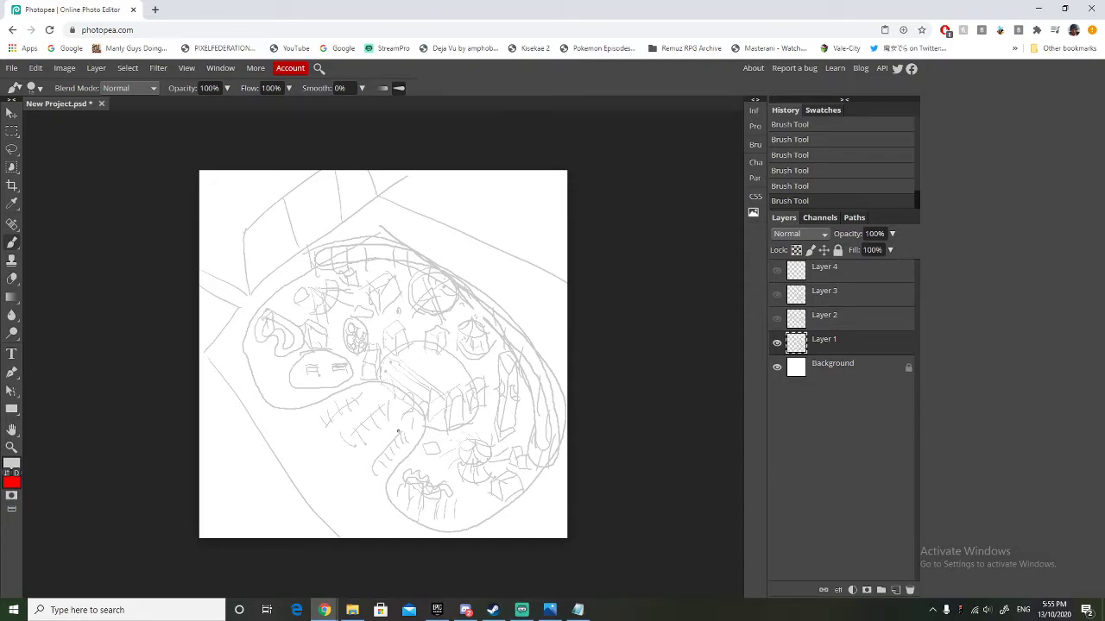
click(777, 318)
click(776, 342)
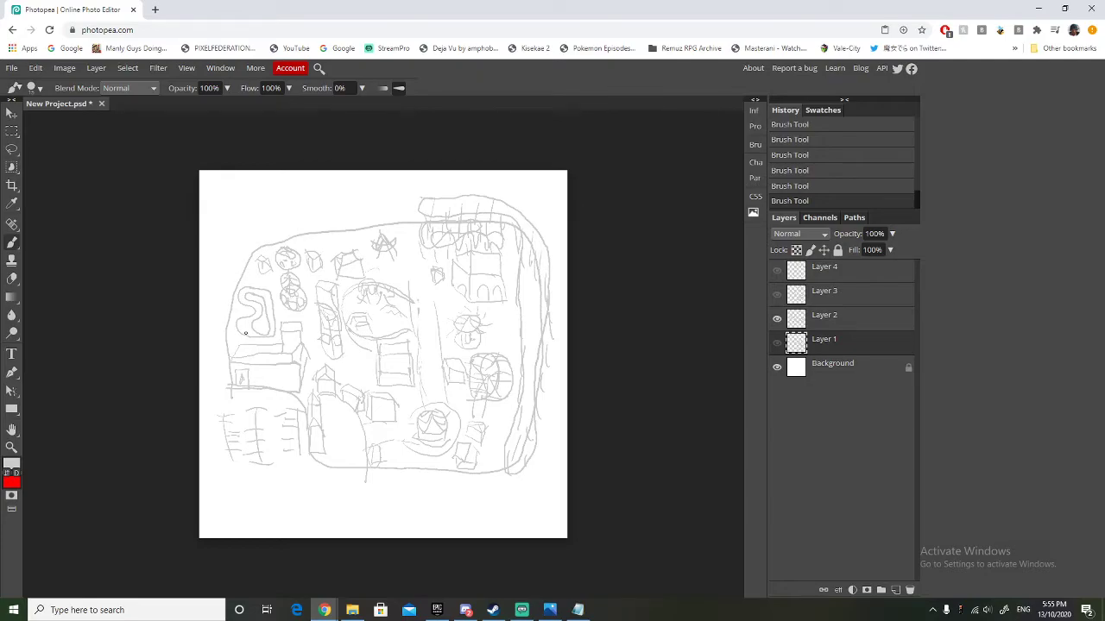
click(796, 294)
click(777, 318)
click(777, 295)
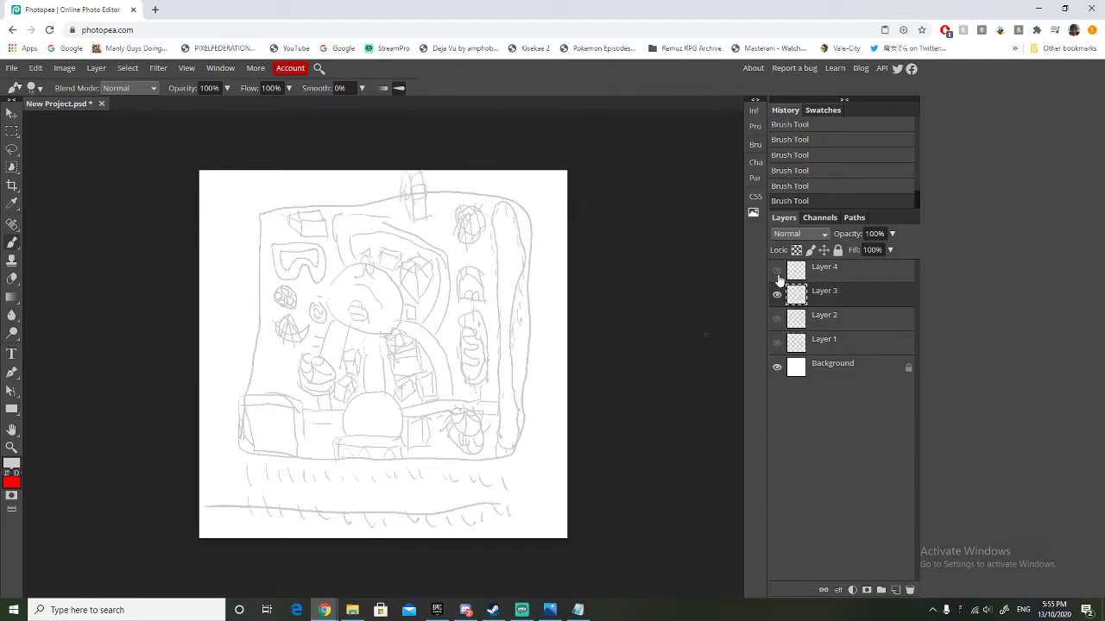
click(776, 271)
click(776, 294)
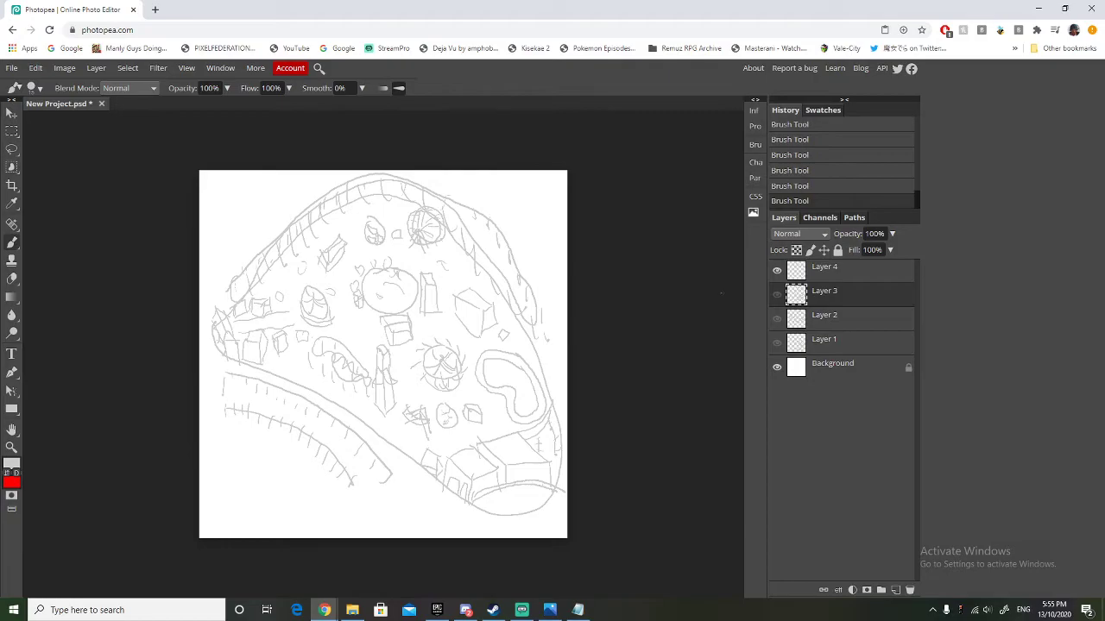
click(776, 270)
click(777, 342)
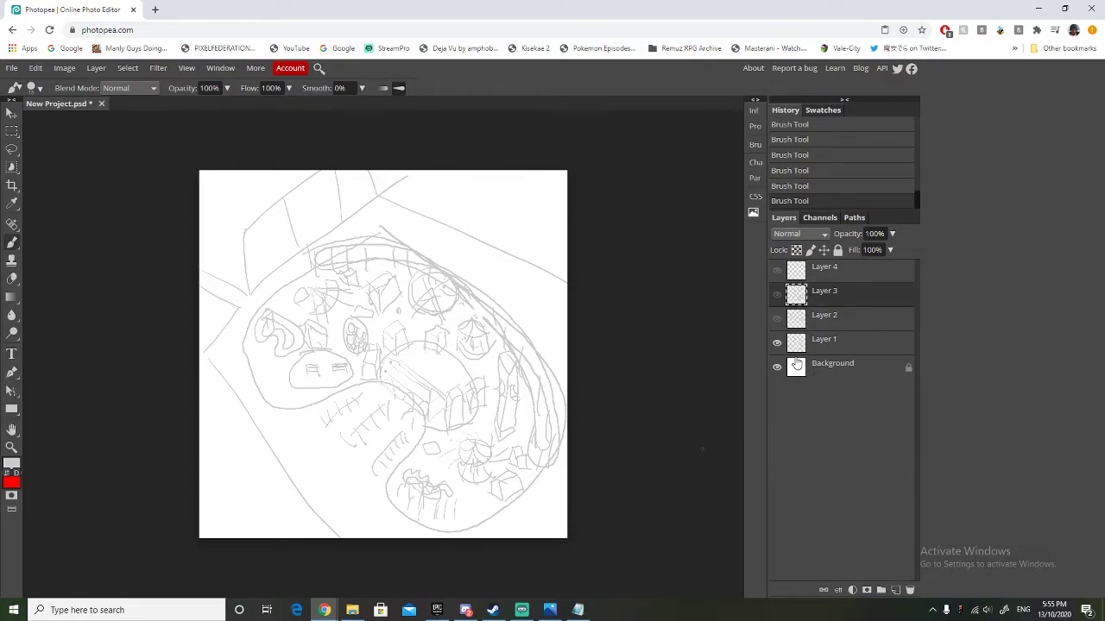
Hide Layer 1 and add a new empty layer above Layer 4 for a fifth layout.
click(777, 343)
click(848, 270)
click(895, 590)
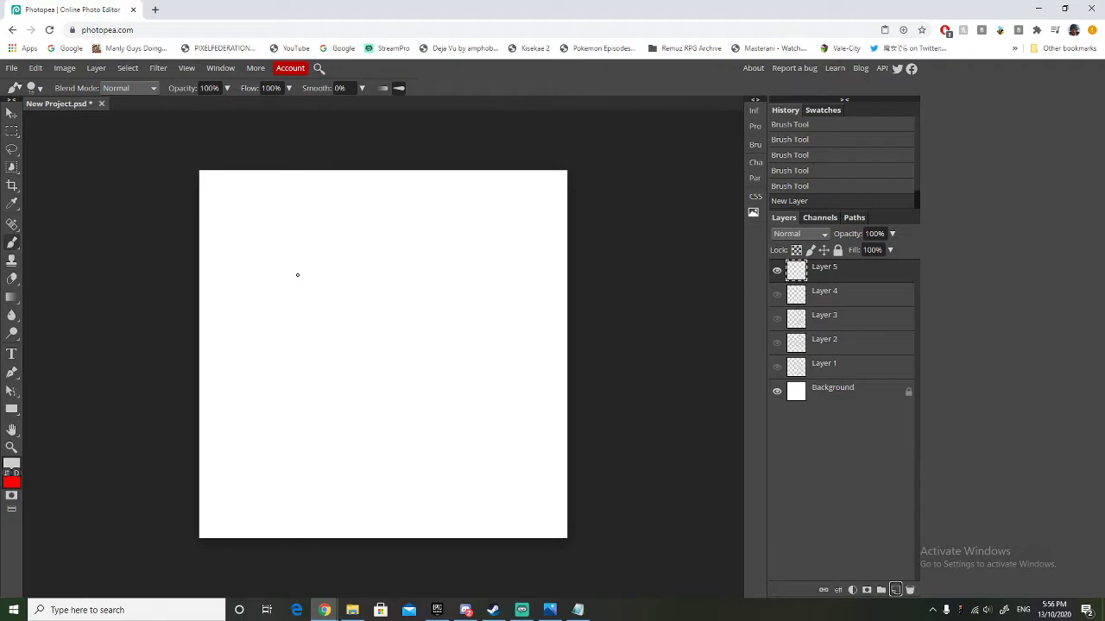
click(777, 319)
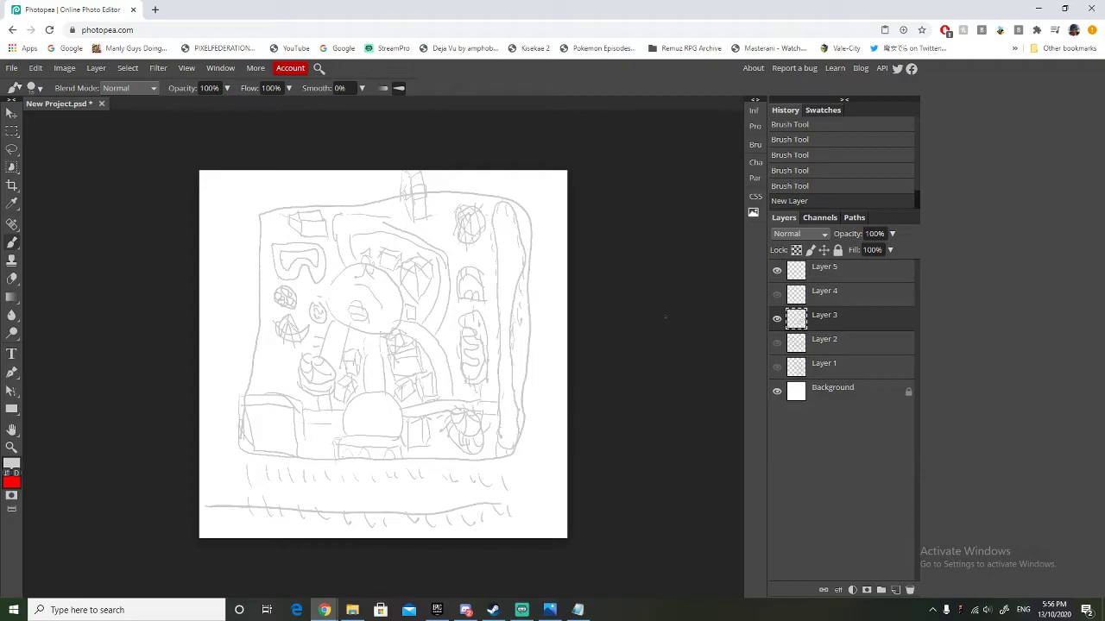
click(776, 319)
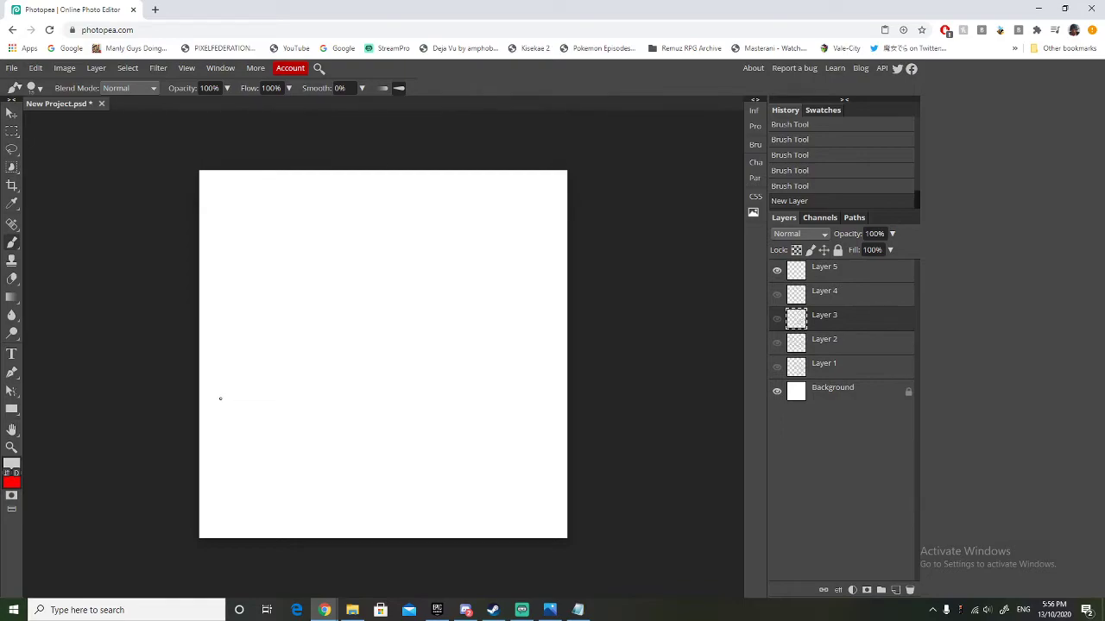
mouse_move(223, 434)
mouse_down()
mouse_move(226, 360)
mouse_move(211, 400)
mouse_up()
drag(346, 465, 346, 483)
drag(287, 407, 298, 411)
drag(414, 405, 420, 396)
drag(423, 393, 428, 385)
click(777, 319)
click(776, 320)
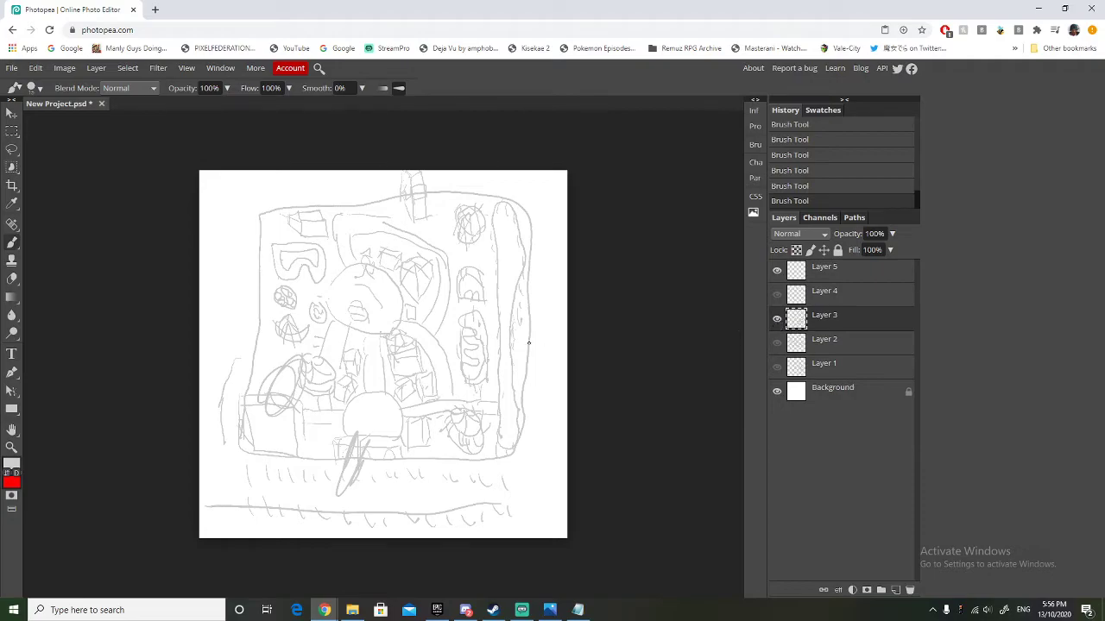
key(ctrl+z)
key(ctrl+z)
key(ctrl+z)
key(ctrl+z)
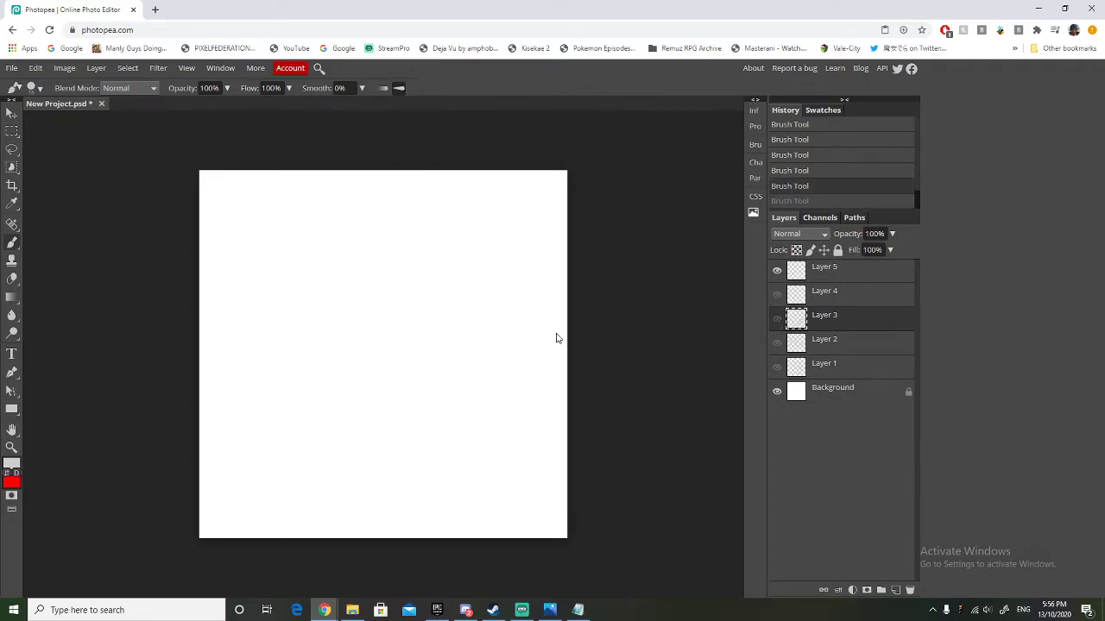
key(ctrl+z)
key(ctrl+z)
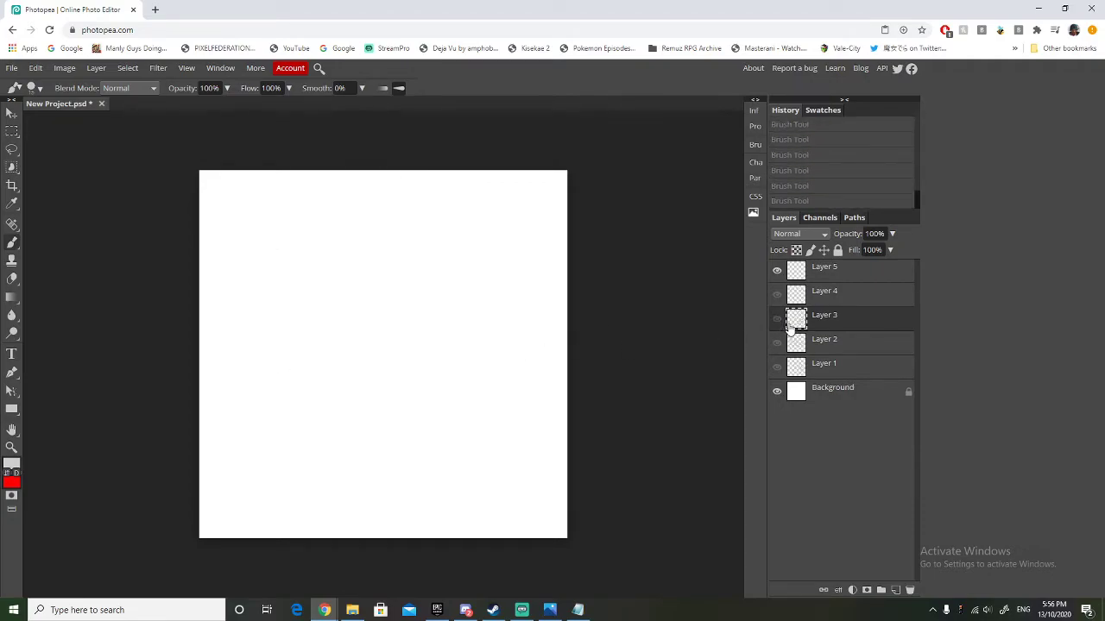
click(777, 320)
click(777, 320)
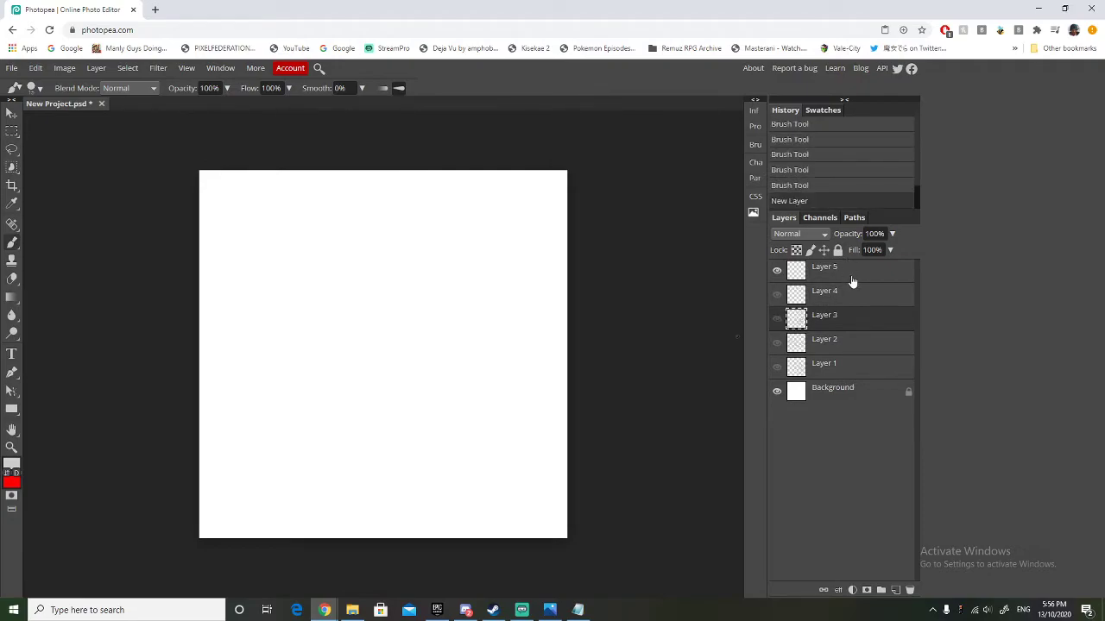
On Layer 5, brush a wide rounded park boundary and erase the curved inlet at its lower-right side.
click(851, 269)
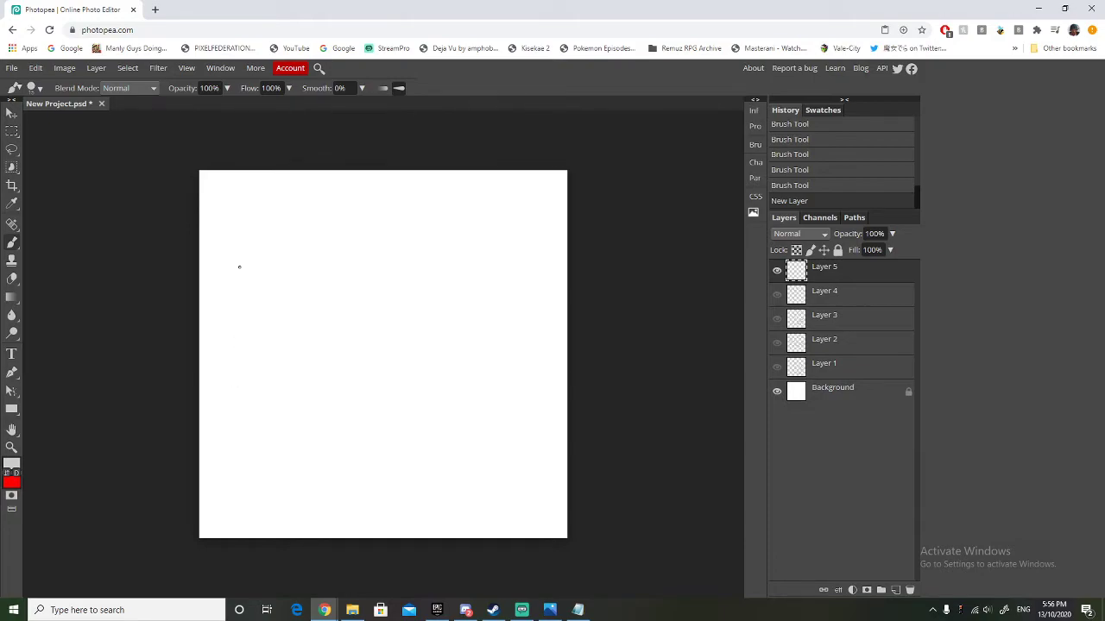
mouse_move(238, 268)
mouse_down()
mouse_move(224, 420)
mouse_move(244, 483)
mouse_move(430, 486)
mouse_move(494, 440)
mouse_move(533, 482)
mouse_move(548, 470)
mouse_move(542, 322)
mouse_move(532, 278)
mouse_move(500, 253)
mouse_move(233, 273)
mouse_up()
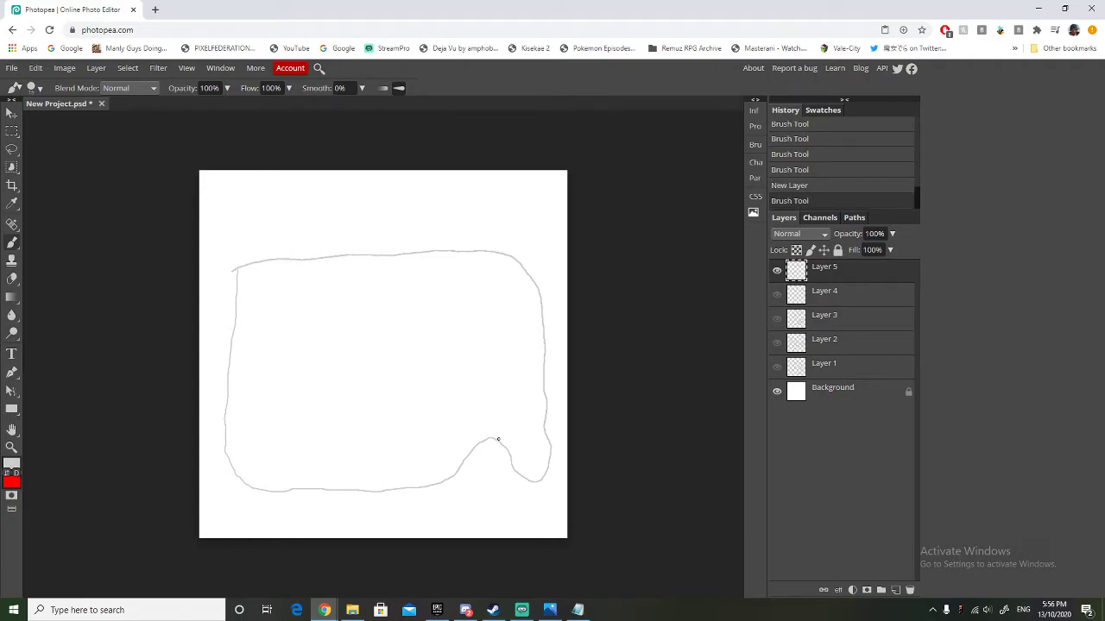
click(12, 279)
mouse_move(487, 436)
mouse_down()
mouse_move(435, 519)
mouse_move(485, 438)
mouse_move(480, 466)
mouse_move(520, 428)
mouse_move(514, 501)
mouse_move(515, 465)
mouse_move(438, 479)
mouse_move(448, 468)
mouse_move(451, 479)
mouse_move(391, 488)
mouse_up()
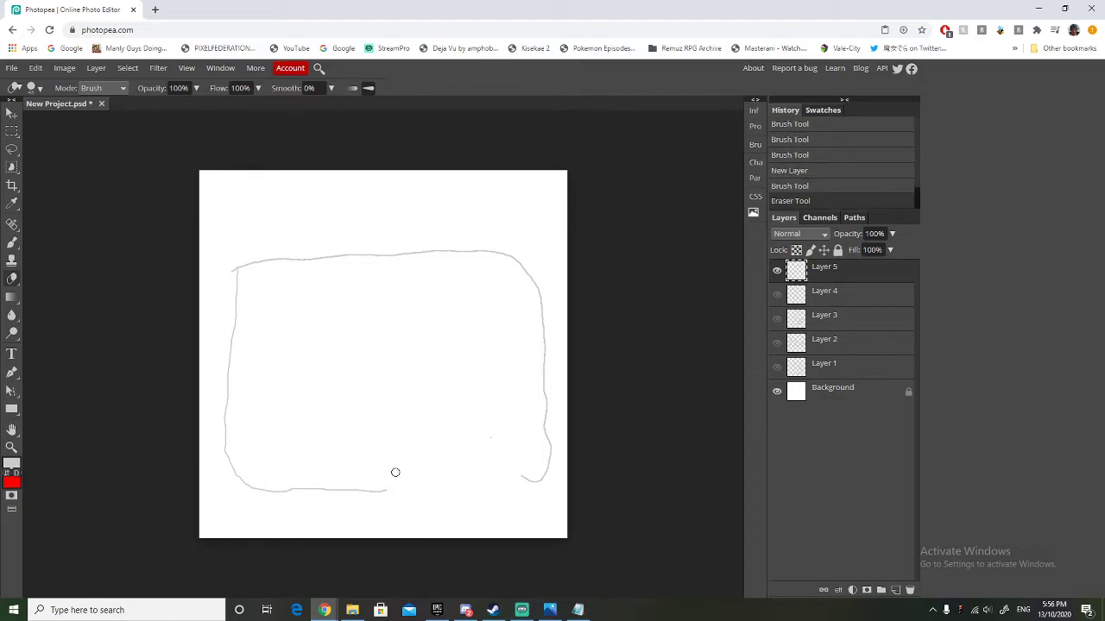
Brush a squared notch across the erased gap to close the park boundary.
click(12, 242)
drag(387, 490, 415, 423)
key(ctrl+z)
mouse_move(384, 491)
mouse_down()
mouse_move(404, 409)
mouse_move(487, 411)
mouse_move(519, 444)
mouse_move(528, 490)
mouse_move(539, 488)
mouse_move(518, 462)
mouse_move(515, 417)
mouse_move(431, 411)
mouse_move(387, 428)
mouse_move(383, 490)
mouse_up()
key(ctrl+z)
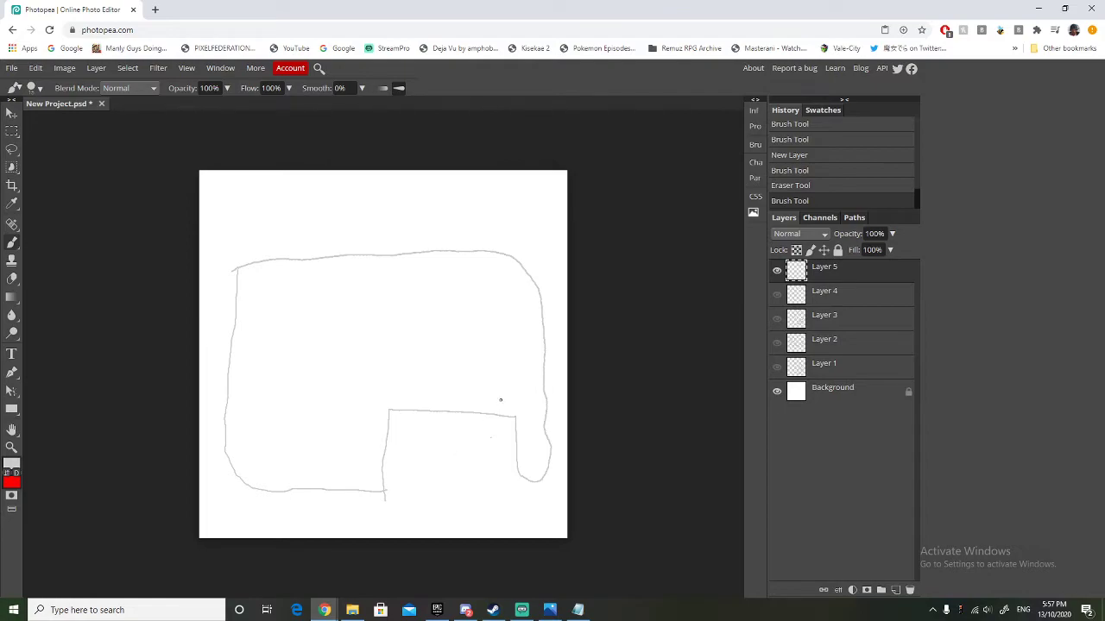
Brush parking rows with short bay ticks inside the notch, then erase the row along its right edge.
mouse_move(396, 420)
mouse_down()
mouse_move(402, 483)
mouse_move(409, 475)
mouse_up()
drag(396, 458, 408, 458)
drag(397, 447, 405, 450)
drag(397, 441, 408, 422)
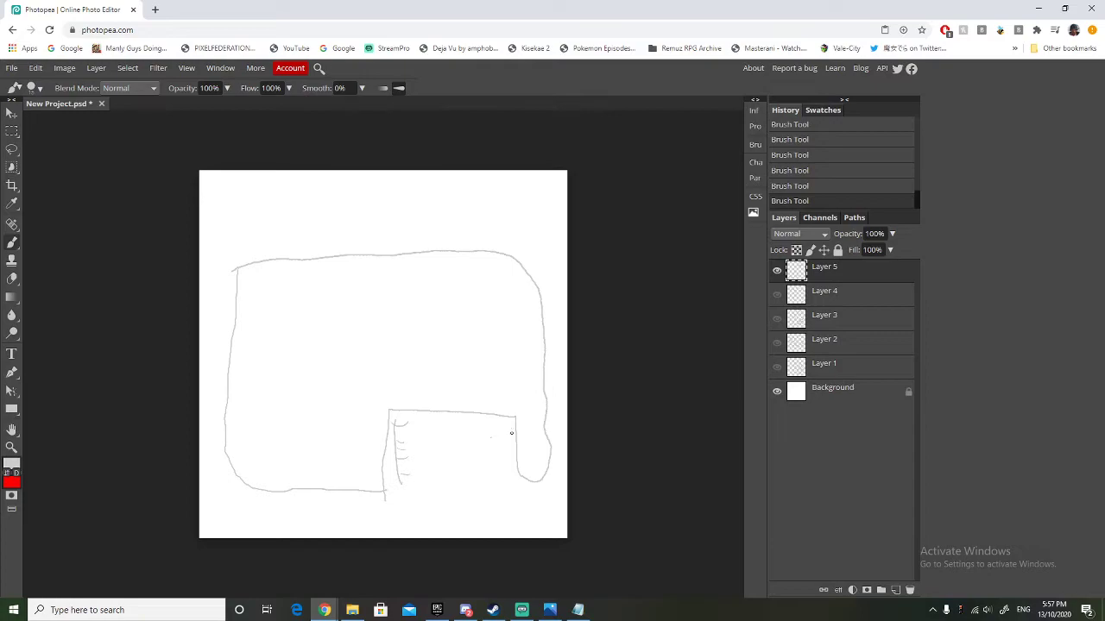
drag(510, 420, 512, 466)
drag(426, 425, 428, 466)
drag(465, 428, 465, 458)
mouse_move(423, 427)
mouse_down()
mouse_move(435, 426)
mouse_move(435, 448)
mouse_up()
drag(428, 463, 470, 445)
click(12, 278)
mouse_move(506, 434)
mouse_down()
mouse_move(513, 458)
mouse_move(503, 468)
mouse_up()
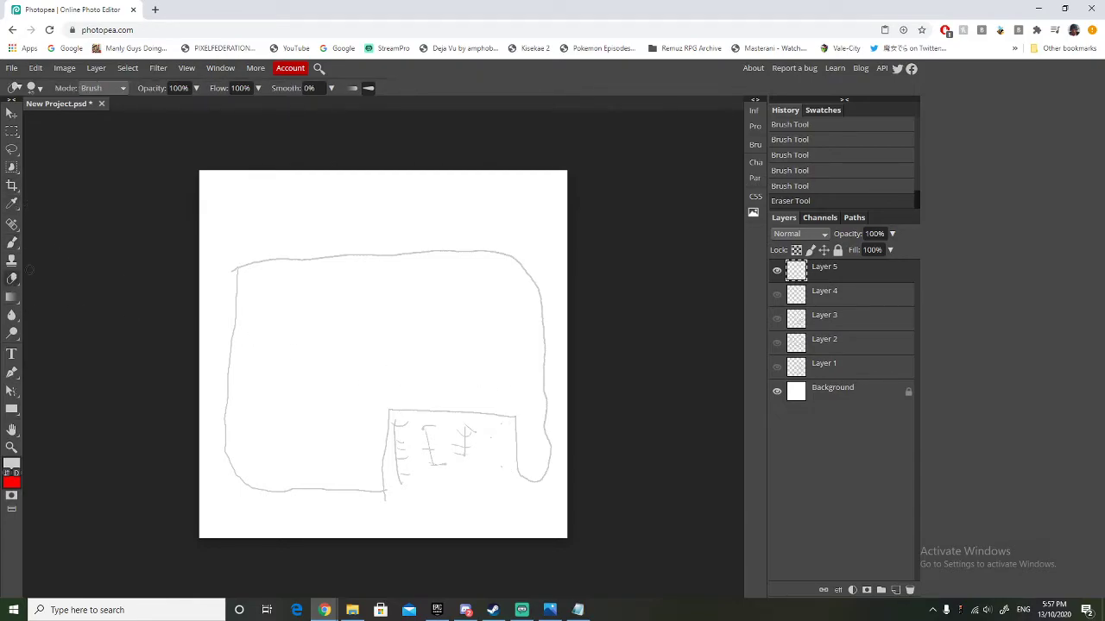
Brush two adjoining flat-roofed entrance buildings with arched and square openings along the notch's upper edge.
click(11, 245)
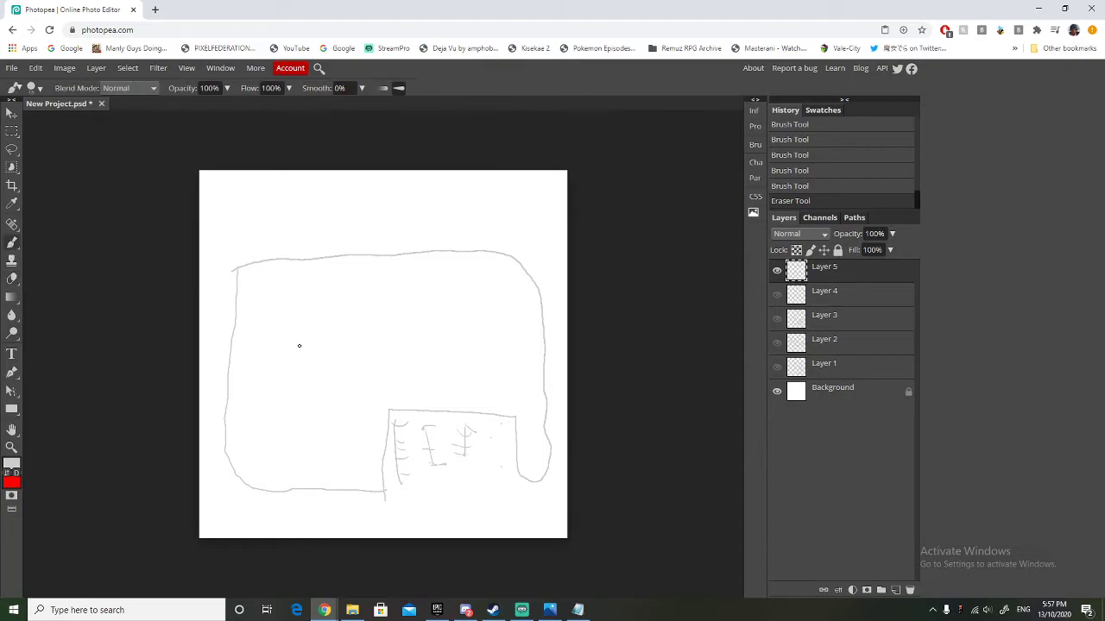
click(390, 411)
mouse_move(460, 413)
mouse_down()
mouse_move(458, 393)
mouse_move(385, 386)
mouse_up()
drag(453, 389, 377, 383)
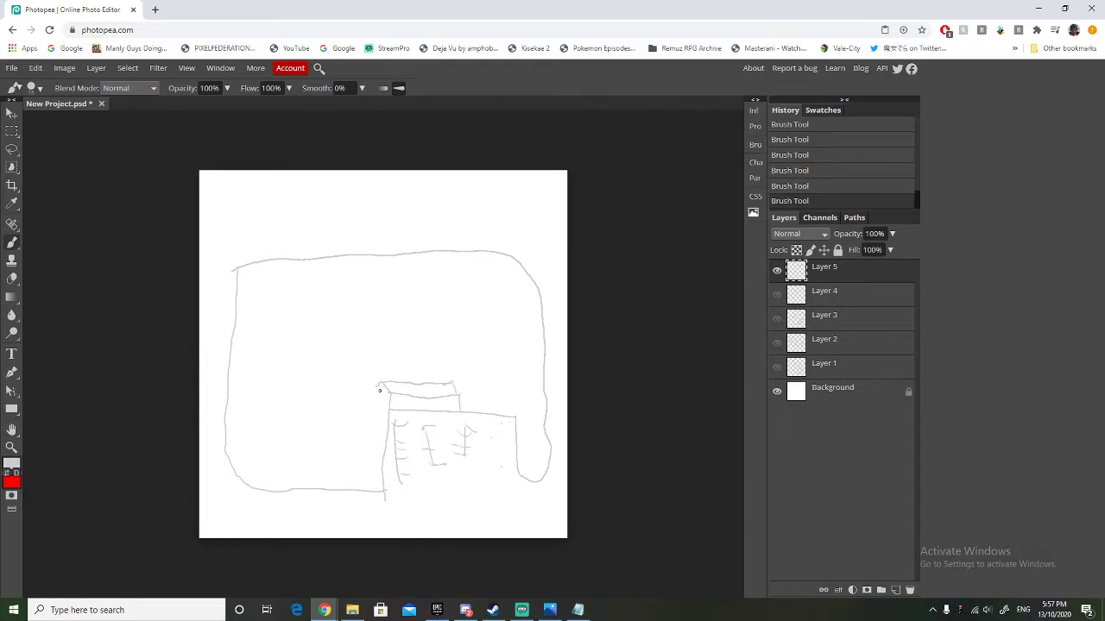
mouse_move(383, 386)
mouse_down()
mouse_move(379, 397)
mouse_move(457, 407)
mouse_up()
mouse_move(460, 390)
mouse_down()
mouse_move(520, 389)
mouse_move(518, 422)
mouse_up()
mouse_move(450, 388)
mouse_down()
mouse_move(505, 377)
mouse_move(520, 394)
mouse_move(491, 410)
mouse_move(497, 399)
mouse_move(512, 416)
mouse_move(478, 412)
mouse_up()
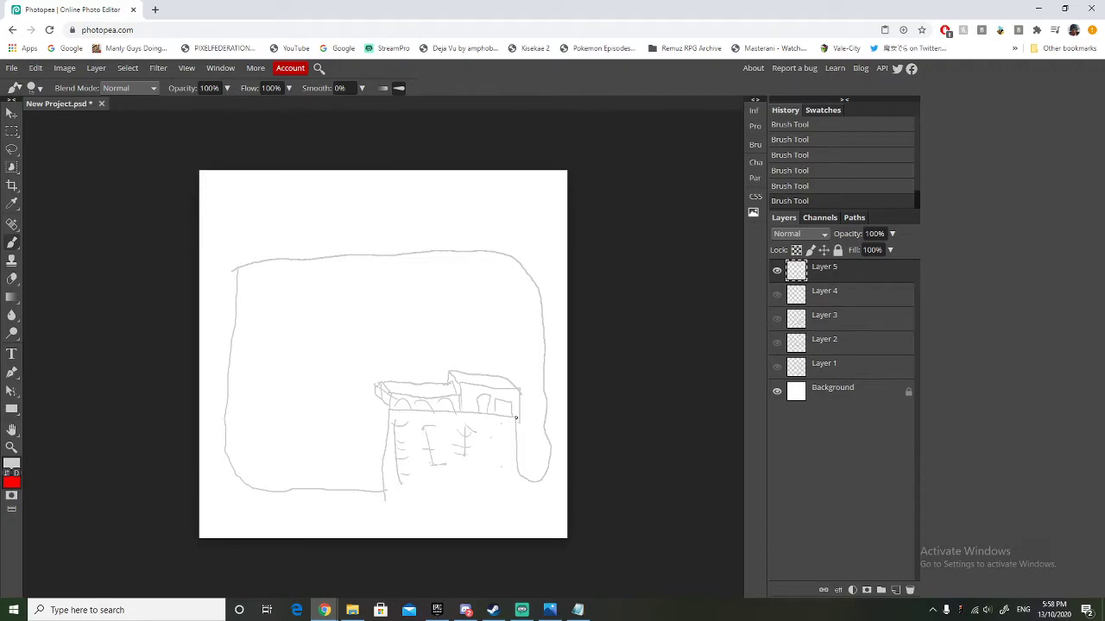
Brush a line closing off the park's narrow lower-right arm and an inner outline following the arm's edge.
drag(514, 381, 547, 388)
mouse_move(518, 416)
mouse_down()
mouse_move(539, 461)
mouse_move(537, 401)
mouse_up()
key(ctrl+z)
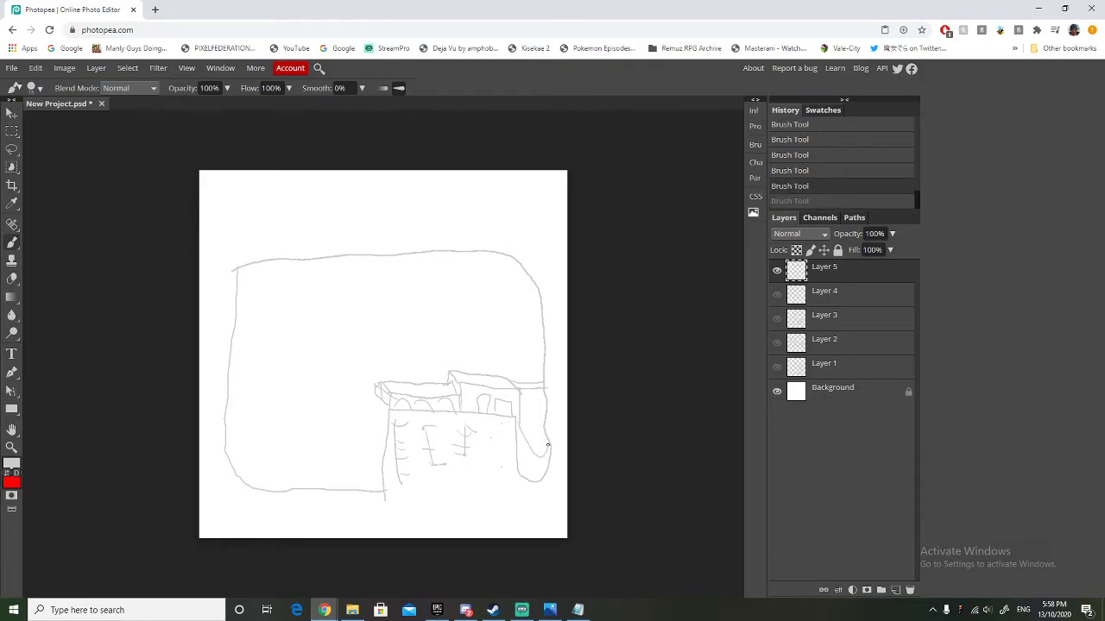
key(ctrl+shift+z)
key(ctrl+z)
mouse_move(520, 423)
mouse_down()
mouse_move(523, 474)
mouse_move(535, 476)
mouse_move(545, 397)
mouse_up()
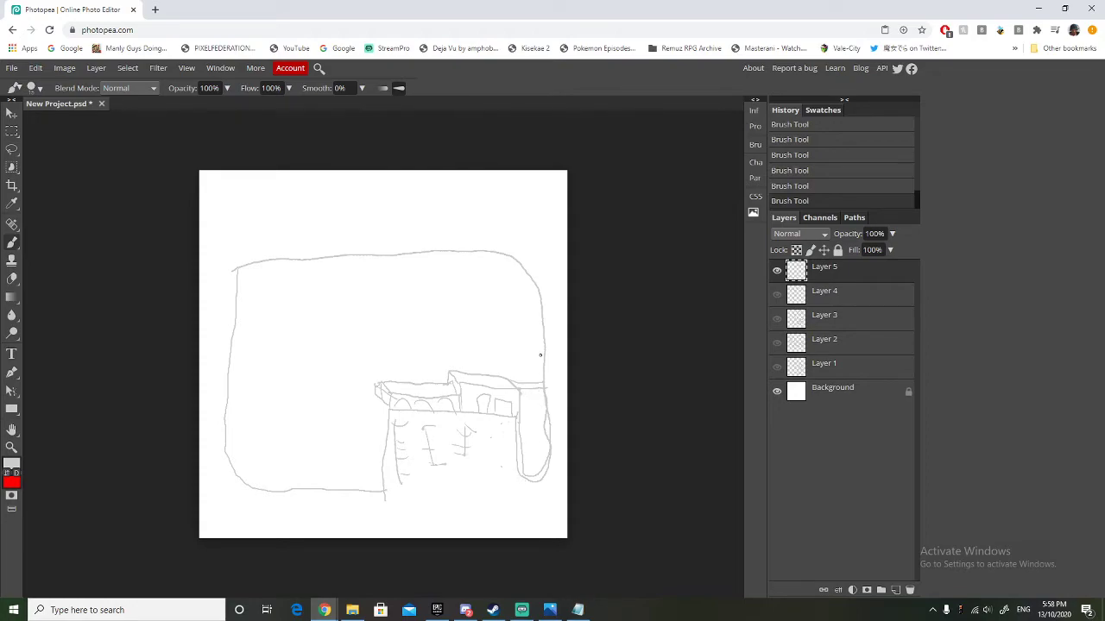
Brush a box building above the narrow right arm, undoing the first version and redrawing it against the closing line.
mouse_move(542, 365)
mouse_down()
mouse_move(511, 366)
mouse_move(494, 345)
mouse_move(513, 354)
mouse_move(512, 336)
mouse_move(496, 336)
mouse_move(495, 350)
mouse_move(544, 341)
mouse_move(527, 324)
mouse_move(546, 340)
mouse_up()
key(ctrl+z)
key(ctrl+z)
key(ctrl+z)
key(ctrl+z)
key(ctrl+z)
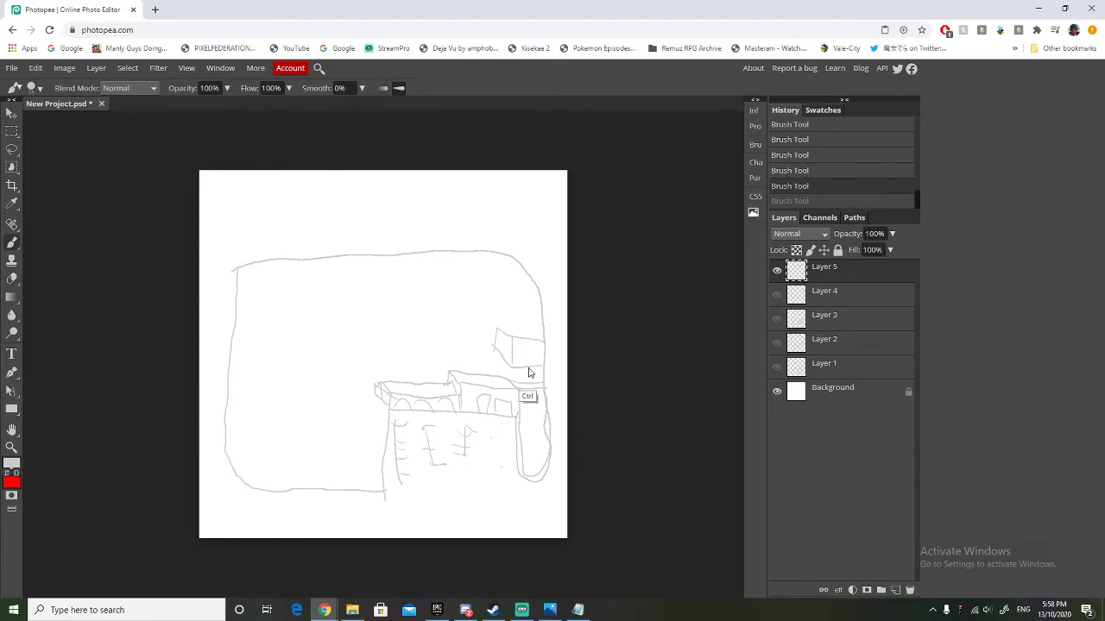
mouse_move(543, 381)
mouse_down()
mouse_move(497, 360)
mouse_move(510, 377)
mouse_move(511, 347)
mouse_move(497, 362)
mouse_move(499, 340)
mouse_move(532, 346)
mouse_move(539, 376)
mouse_move(508, 340)
mouse_up()
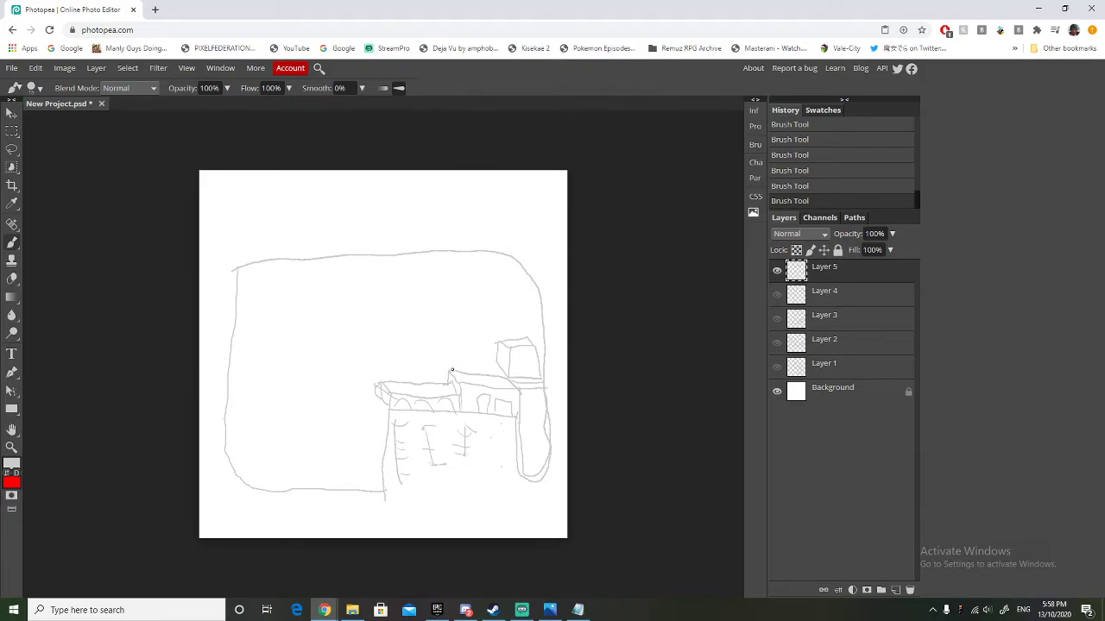
Brush a curved path from the entrance buildings to the box building, with a tall box building at its left end.
mouse_move(446, 382)
mouse_down()
mouse_move(461, 354)
mouse_move(498, 348)
mouse_up()
mouse_move(439, 383)
mouse_down()
mouse_move(443, 362)
mouse_move(483, 340)
mouse_up()
drag(439, 382, 440, 355)
mouse_move(424, 371)
mouse_down()
mouse_move(424, 349)
mouse_move(435, 349)
mouse_move(435, 371)
mouse_up()
drag(437, 348, 423, 342)
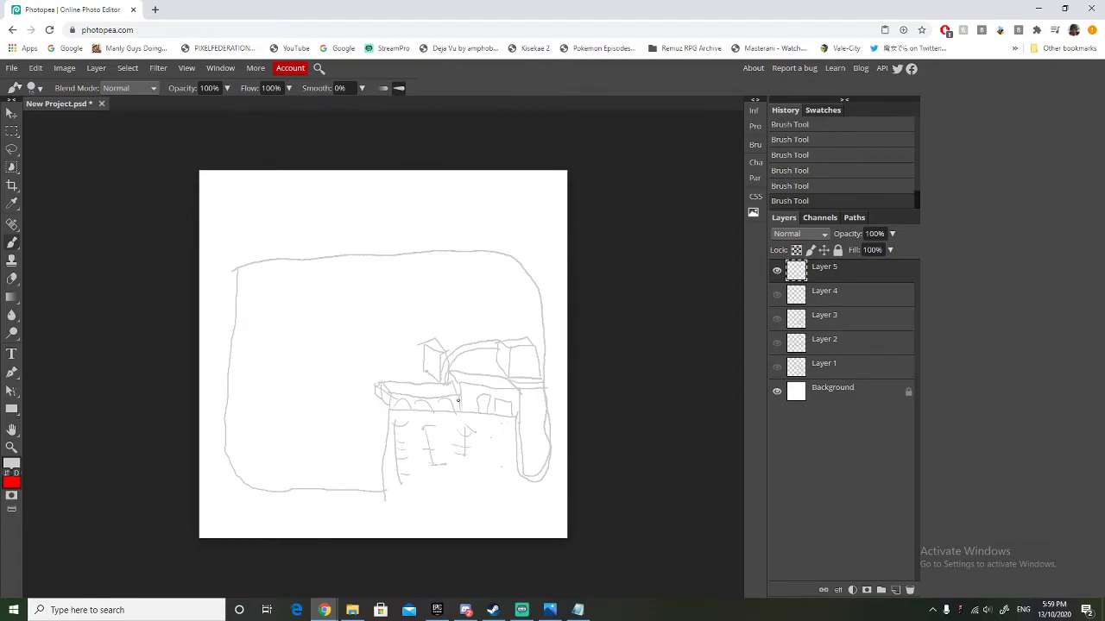
Brush a rounded plaza behind the left entrance building, with small box stalls around it and a path leading left.
mouse_move(423, 380)
mouse_down()
mouse_move(413, 365)
mouse_move(382, 362)
mouse_move(374, 387)
mouse_up()
mouse_move(424, 363)
mouse_down()
mouse_move(410, 353)
mouse_move(409, 366)
mouse_move(418, 349)
mouse_up()
mouse_move(376, 362)
mouse_down()
mouse_move(387, 351)
mouse_move(369, 350)
mouse_move(385, 354)
mouse_up()
mouse_move(373, 377)
mouse_down()
mouse_move(329, 377)
mouse_move(338, 368)
mouse_up()
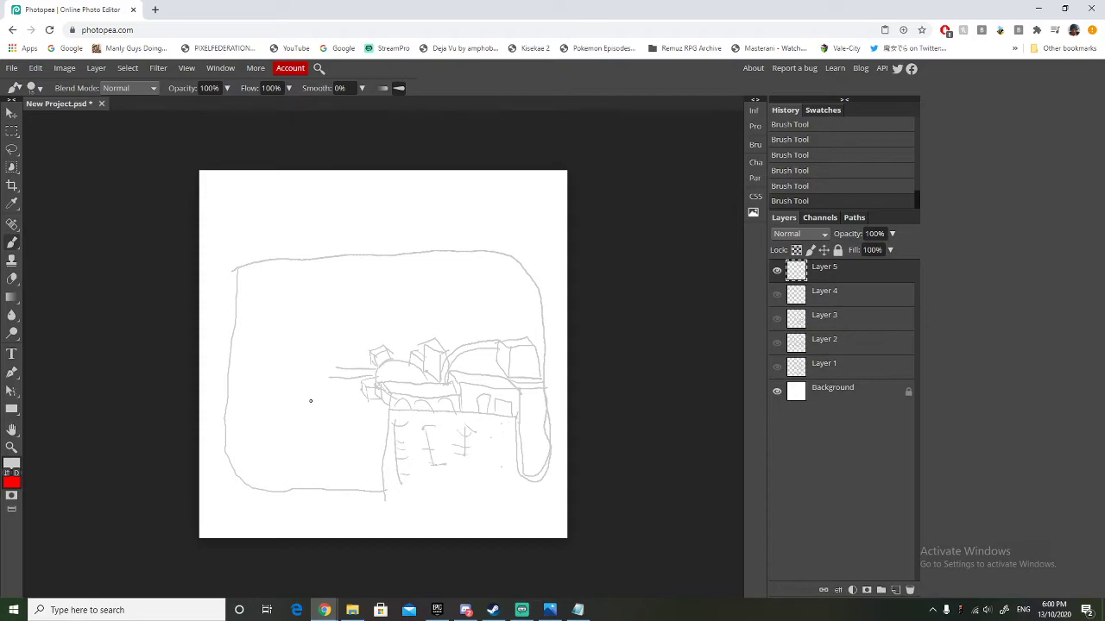
Brush a second rounded plaza at the path's left end, with small stalls beside it and a roofed building above.
mouse_move(309, 410)
mouse_down()
mouse_move(330, 358)
mouse_move(305, 349)
mouse_move(291, 365)
mouse_move(314, 402)
mouse_up()
drag(292, 394, 299, 408)
drag(284, 386, 303, 393)
mouse_move(281, 369)
mouse_down()
mouse_move(283, 353)
mouse_move(277, 362)
mouse_up()
mouse_move(289, 344)
mouse_down()
mouse_move(278, 331)
mouse_move(316, 329)
mouse_move(323, 349)
mouse_move(275, 335)
mouse_move(307, 317)
mouse_move(324, 335)
mouse_up()
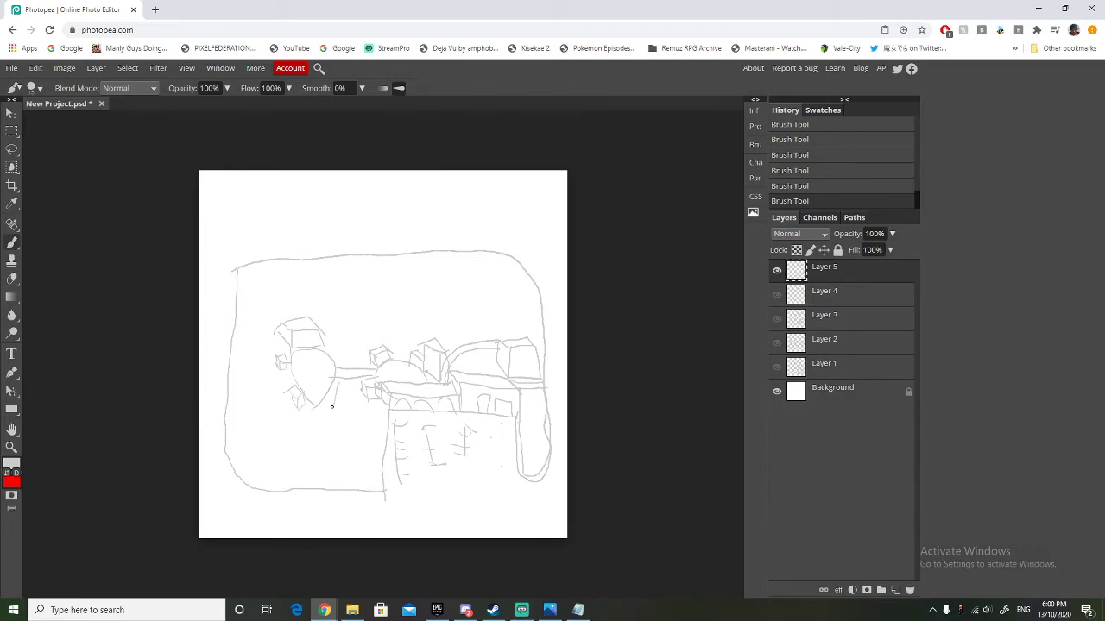
Brush a trapezoid building with short ticks below the path and a long curved coaster band along the park's upper boundary.
mouse_move(338, 384)
mouse_down()
mouse_move(327, 407)
mouse_move(348, 409)
mouse_move(360, 395)
mouse_move(334, 383)
mouse_up()
mouse_move(237, 318)
mouse_down()
mouse_move(251, 287)
mouse_move(277, 267)
mouse_move(476, 256)
mouse_move(519, 269)
mouse_move(530, 323)
mouse_move(546, 323)
mouse_move(531, 263)
mouse_move(461, 253)
mouse_move(263, 262)
mouse_move(238, 323)
mouse_up()
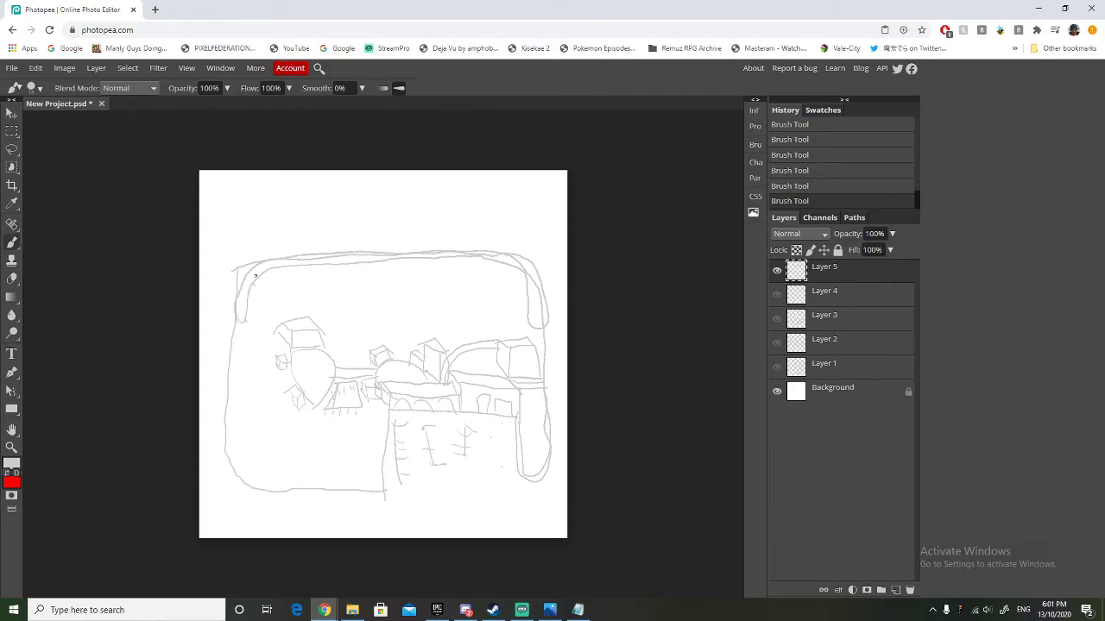
mouse_move(373, 267)
mouse_down()
mouse_move(428, 259)
mouse_move(484, 272)
mouse_up()
key(ctrl+z)
key(ctrl+z)
key(ctrl+z)
key(ctrl+z)
key(ctrl+z)
key(ctrl+z)
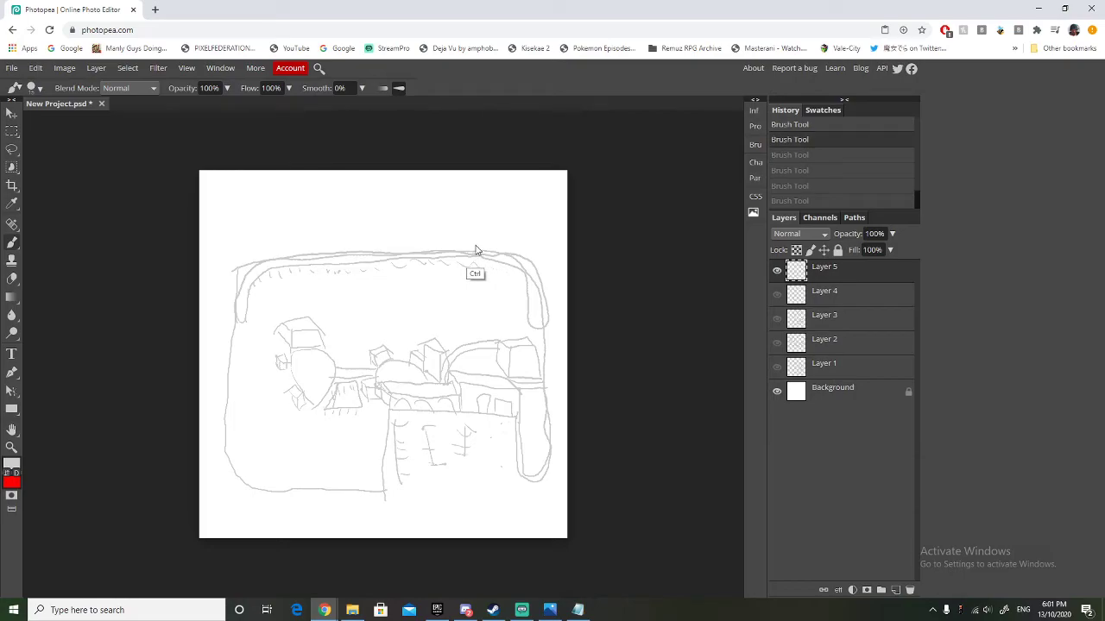
key(ctrl+z)
key(ctrl+z)
key(ctrl+z)
key(ctrl+z)
key(ctrl+z)
key(ctrl+z)
key(ctrl+z)
key(ctrl+z)
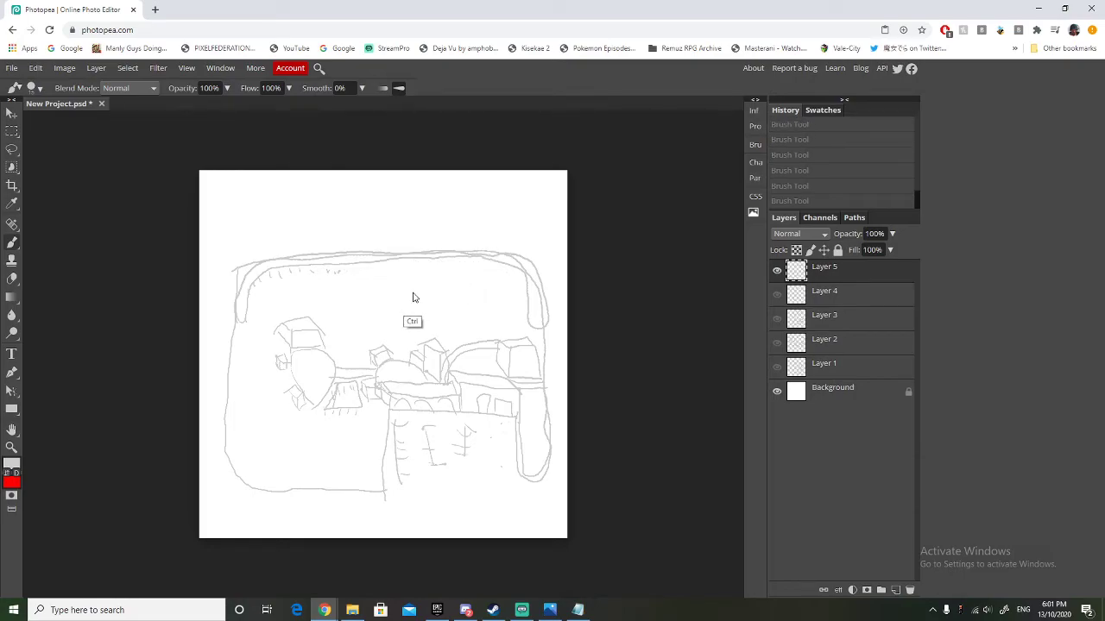
Brush evenly spaced short support ticks along the inner edge of the coaster band toward its right bend.
drag(314, 265, 313, 276)
drag(321, 267, 327, 274)
drag(334, 266, 337, 274)
drag(344, 265, 353, 270)
drag(359, 266, 382, 269)
drag(386, 265, 392, 269)
drag(396, 264, 411, 266)
drag(424, 259, 434, 264)
drag(441, 260, 444, 265)
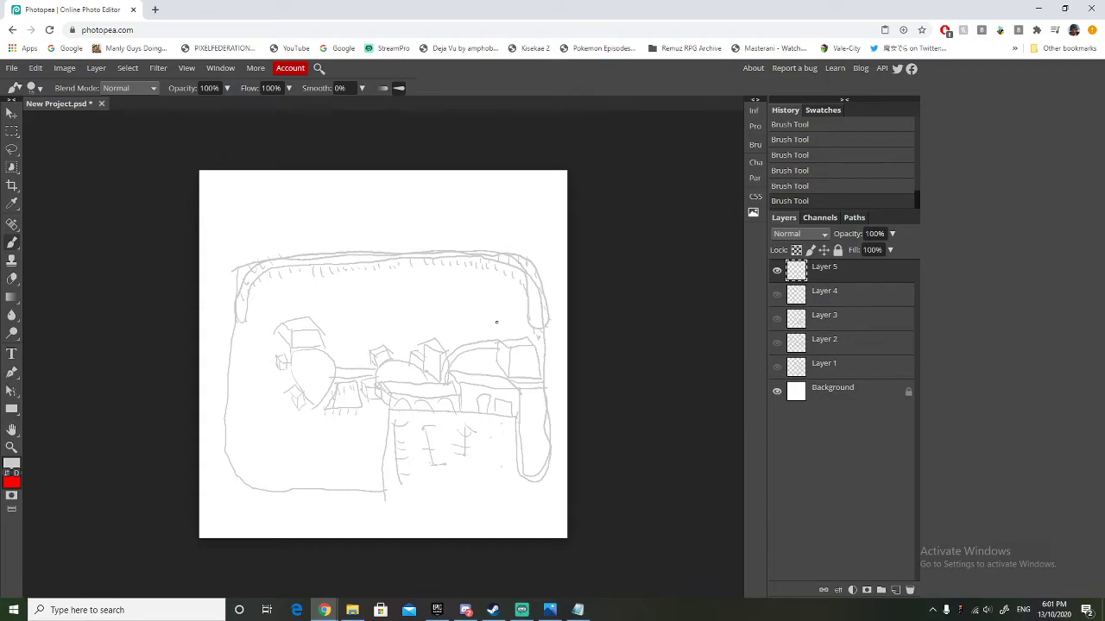
Brush a winding ride with short ticks inside the coaster's right bend and a small rectangular building above it.
mouse_move(471, 321)
mouse_down()
mouse_move(509, 319)
mouse_move(515, 296)
mouse_move(506, 310)
mouse_move(497, 294)
mouse_move(483, 312)
mouse_move(483, 298)
mouse_move(459, 316)
mouse_up()
mouse_move(469, 314)
mouse_down()
mouse_move(459, 322)
mouse_move(493, 323)
mouse_up()
mouse_move(458, 285)
mouse_down()
mouse_move(484, 283)
mouse_move(459, 286)
mouse_move(454, 270)
mouse_move(461, 285)
mouse_move(463, 271)
mouse_move(484, 282)
mouse_move(459, 266)
mouse_move(461, 265)
mouse_up()
drag(500, 283, 500, 276)
Brush a path up from the central plaza to a round spoked ride, and a tall tower crossing the coaster band.
drag(398, 361, 402, 330)
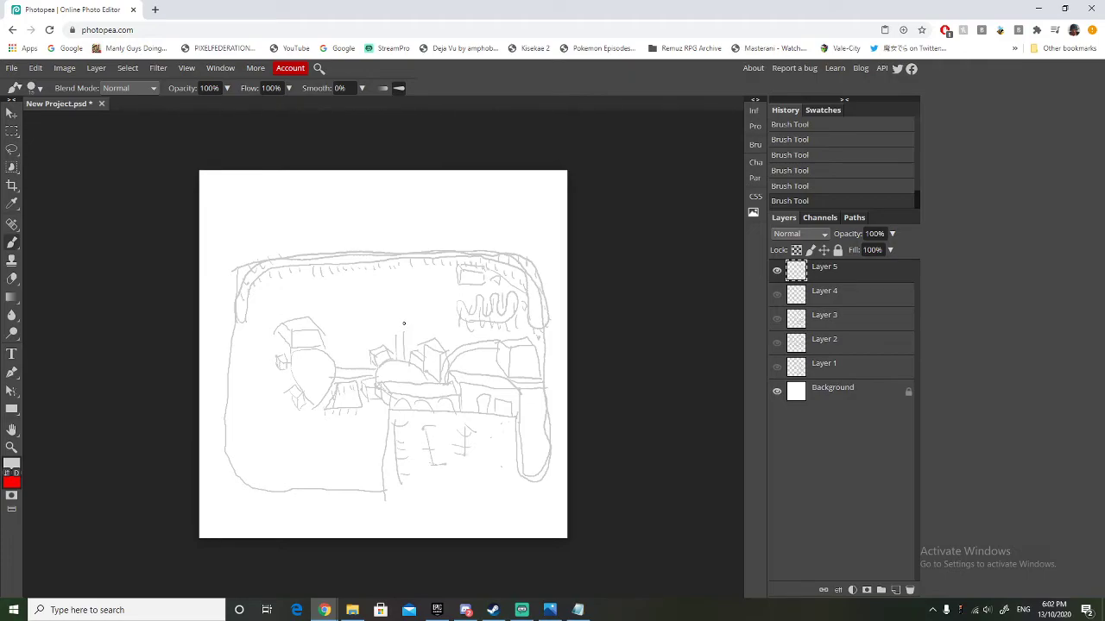
mouse_move(404, 324)
mouse_down()
mouse_move(377, 316)
mouse_move(396, 296)
mouse_move(389, 313)
mouse_move(406, 303)
mouse_up()
drag(406, 287, 404, 243)
mouse_move(420, 284)
mouse_down()
mouse_move(414, 244)
mouse_move(399, 236)
mouse_move(398, 259)
mouse_move(415, 242)
mouse_up()
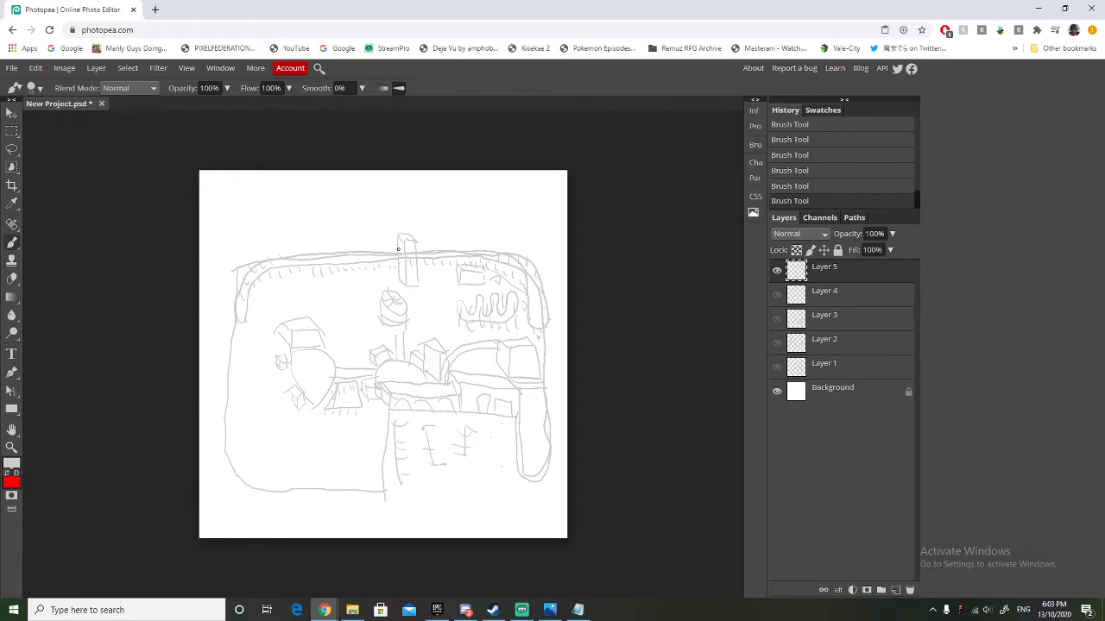
drag(396, 261, 408, 252)
Brush a small box beside the rectangular building, a ring around the spoked ride and a small round stall to its right.
mouse_move(448, 283)
mouse_down()
mouse_move(447, 272)
mouse_move(458, 274)
mouse_move(445, 270)
mouse_move(458, 271)
mouse_up()
mouse_move(393, 337)
mouse_down()
mouse_move(366, 302)
mouse_move(374, 291)
mouse_move(407, 288)
mouse_move(410, 328)
mouse_up()
mouse_move(433, 294)
mouse_down()
mouse_move(430, 311)
mouse_move(439, 308)
mouse_up()
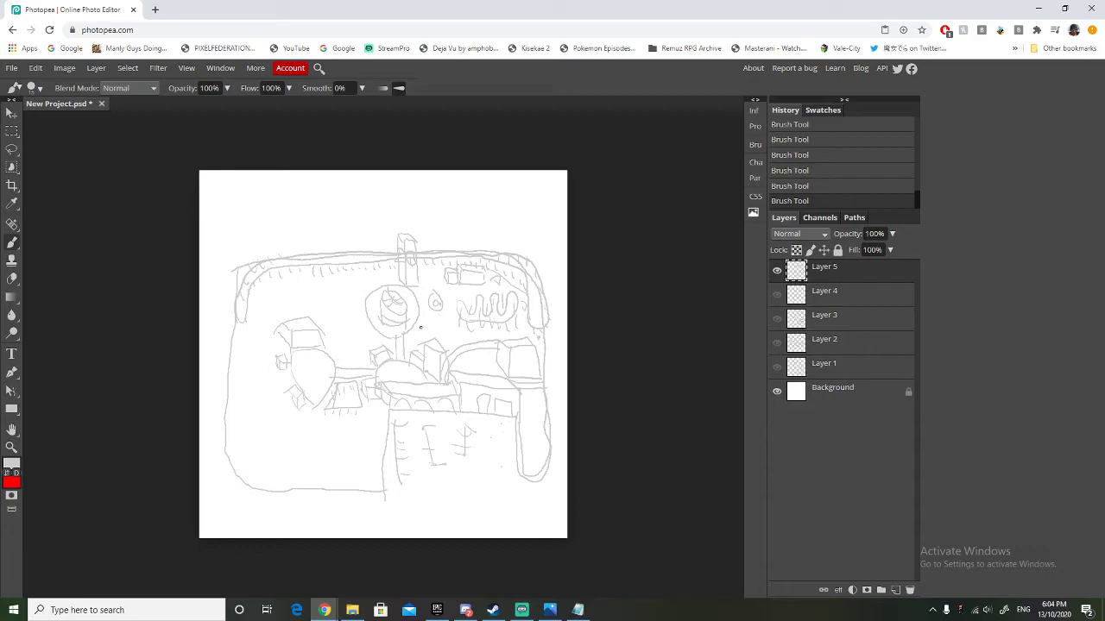
Brush two small stalls below the round stall and a box building between the coaster band and the left plaza.
drag(432, 325, 451, 328)
key(ctrl+z)
key(ctrl+z)
key(ctrl+z)
key(ctrl+z)
key(ctrl+z)
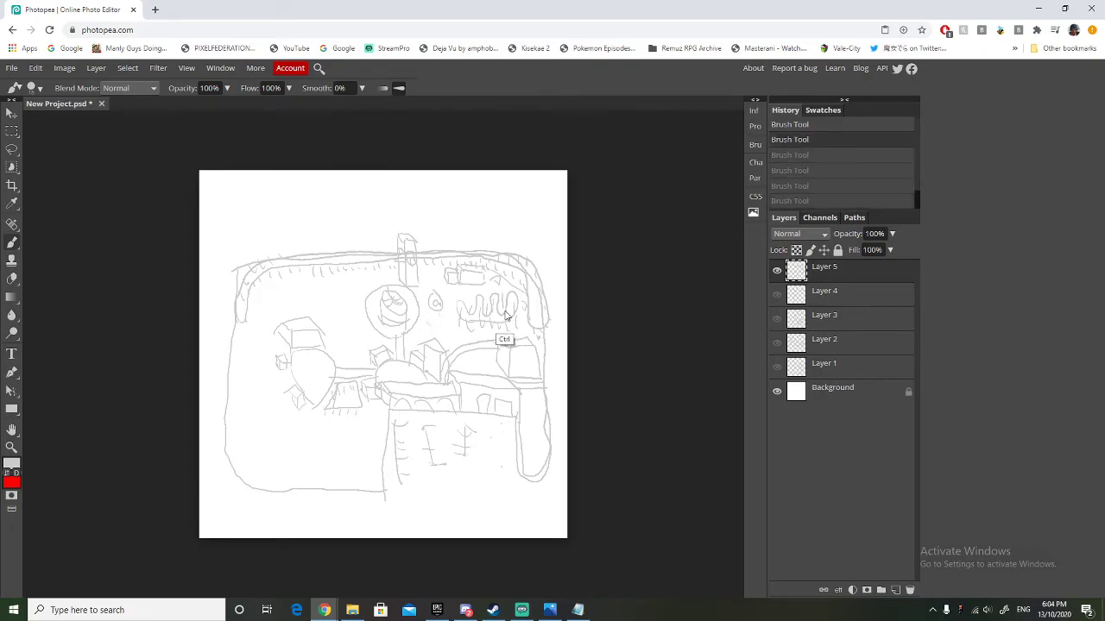
key(ctrl+shift+z)
key(ctrl+shift+z)
key(ctrl+shift+z)
key(ctrl+shift+z)
key(ctrl+shift+z)
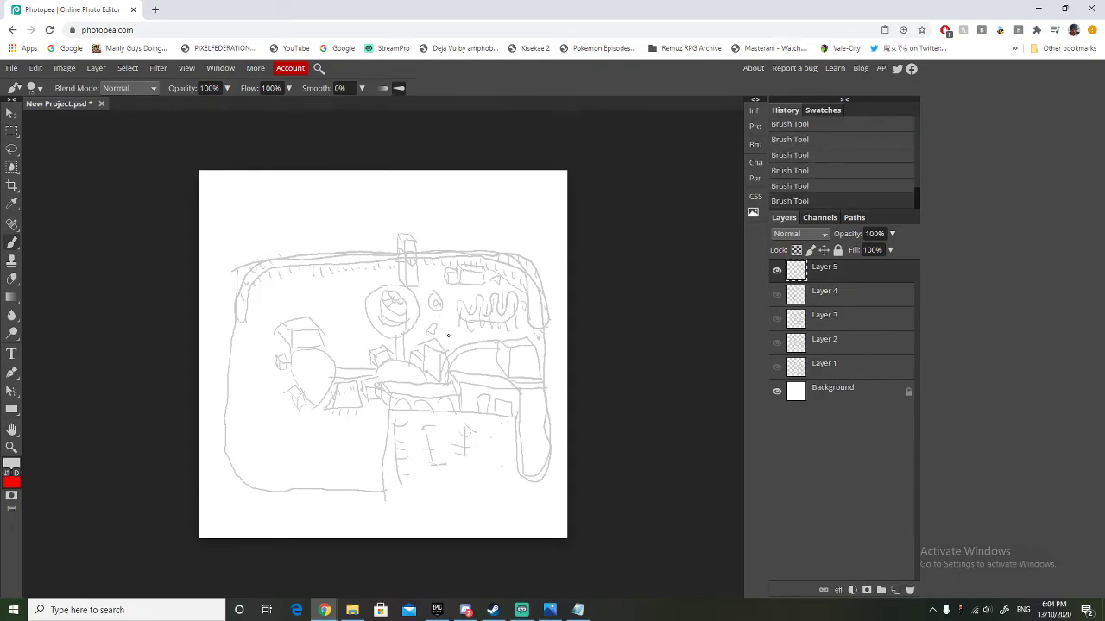
drag(458, 334, 449, 334)
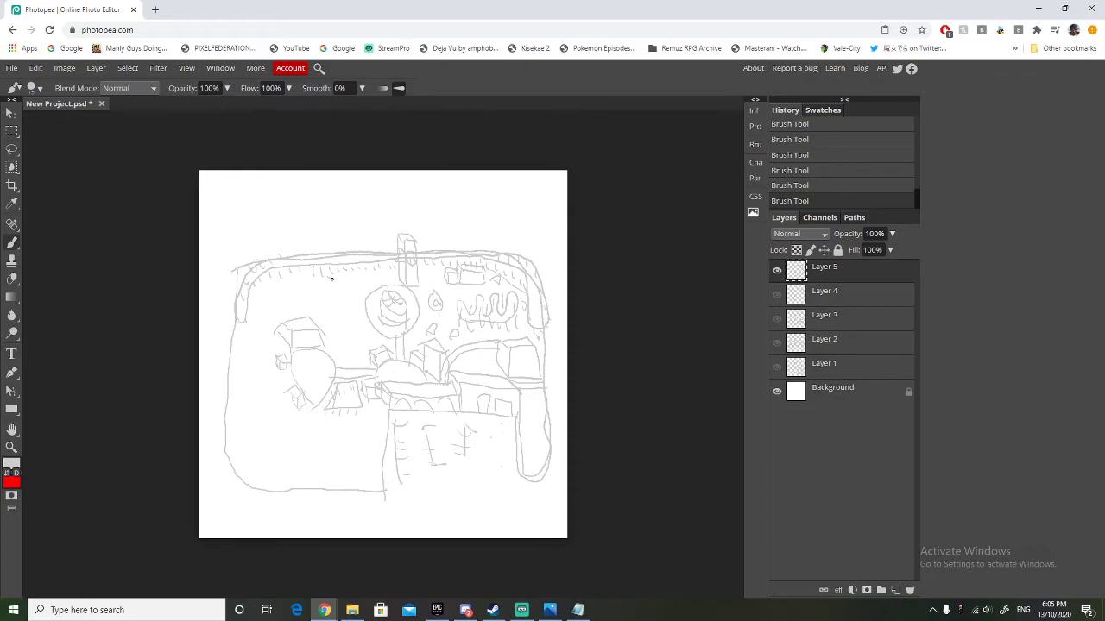
mouse_move(334, 277)
mouse_down()
mouse_move(340, 291)
mouse_move(347, 279)
mouse_move(335, 281)
mouse_move(356, 282)
mouse_move(328, 276)
mouse_move(338, 302)
mouse_move(362, 291)
mouse_move(336, 302)
mouse_up()
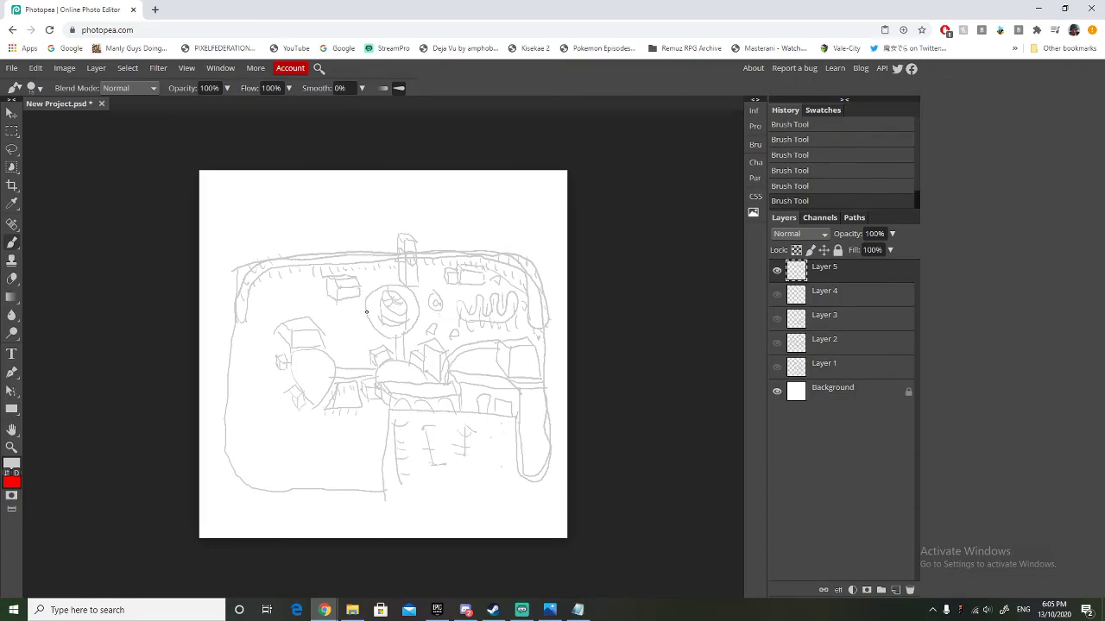
Brush a path from the round spoked ride towards the left plaza and a small star-shaped ride inside the coaster's left bend.
drag(366, 311, 336, 356)
drag(338, 289, 324, 278)
mouse_move(279, 307)
mouse_down()
mouse_move(283, 298)
mouse_move(291, 307)
mouse_up()
mouse_move(278, 295)
mouse_down()
mouse_move(298, 298)
mouse_move(281, 310)
mouse_up()
Brush a double-lined path looping around the left plaza's buildings and a teardrop-shaped enclosure near the park's left boundary.
drag(317, 311, 345, 333)
drag(307, 310, 334, 332)
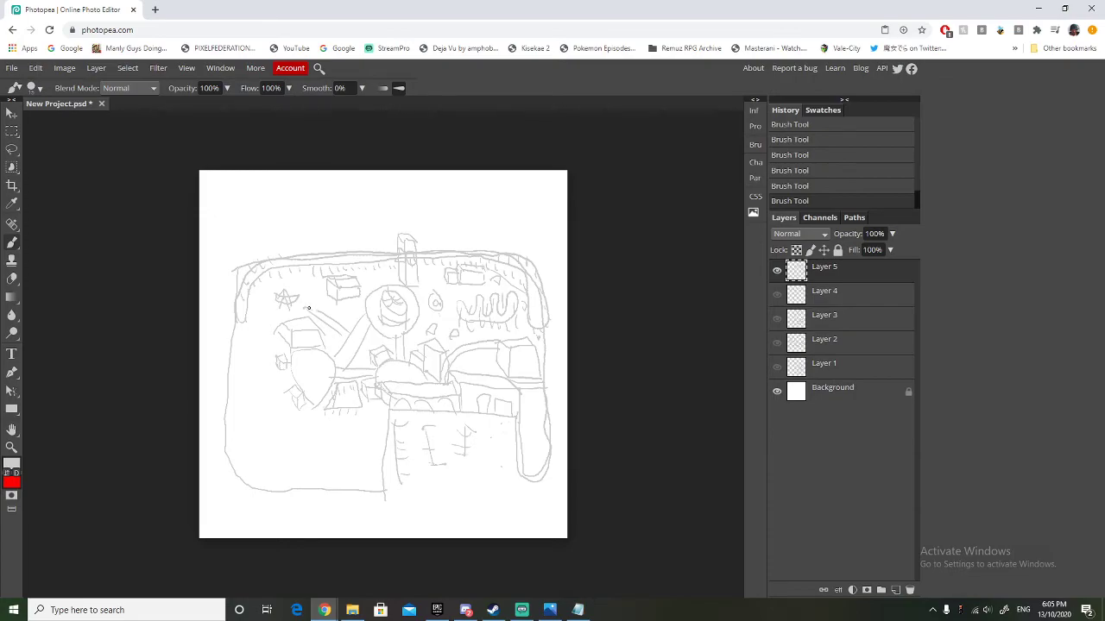
mouse_move(309, 309)
mouse_down()
mouse_move(261, 331)
mouse_move(264, 358)
mouse_move(295, 374)
mouse_move(292, 384)
mouse_move(263, 369)
mouse_move(251, 344)
mouse_move(304, 308)
mouse_move(258, 324)
mouse_move(252, 351)
mouse_up()
mouse_move(244, 363)
mouse_down()
mouse_move(265, 399)
mouse_move(244, 399)
mouse_move(239, 356)
mouse_up()
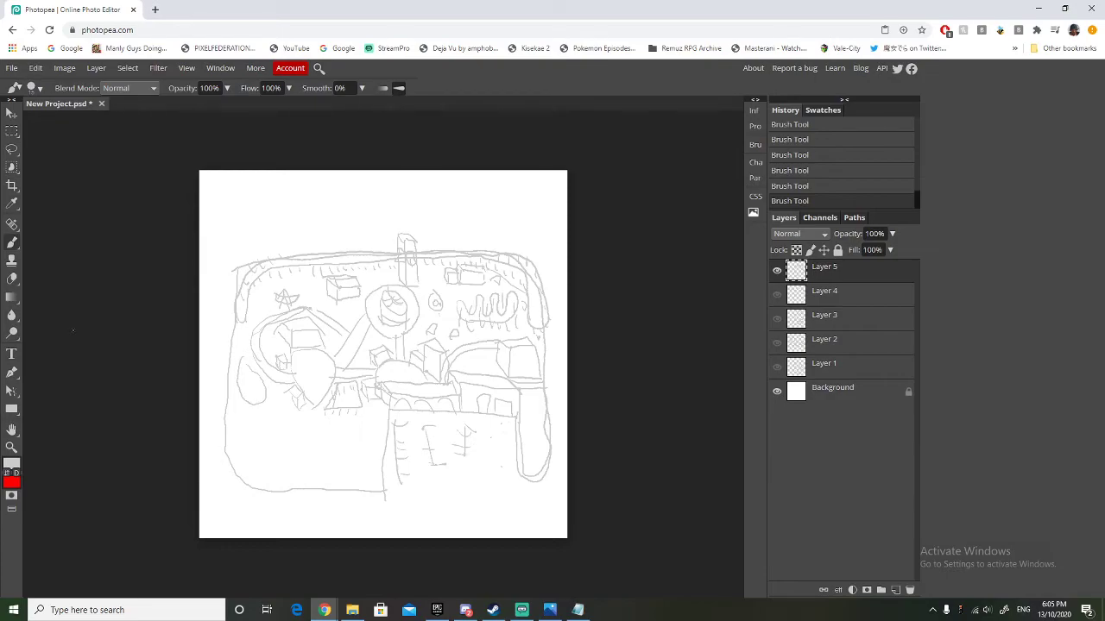
Switch to Notepad, add "- Playground" below Video Game Arcade in Park Details.txt, save the file and return to the drawing.
key(alt+Tab)
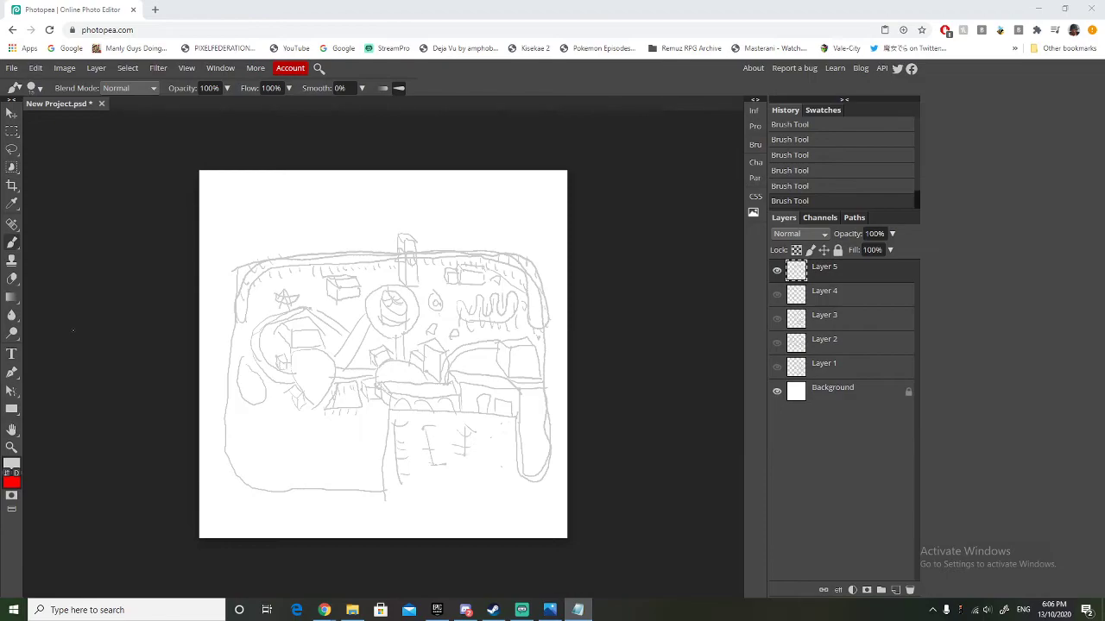
drag(0, 199, 537, 177)
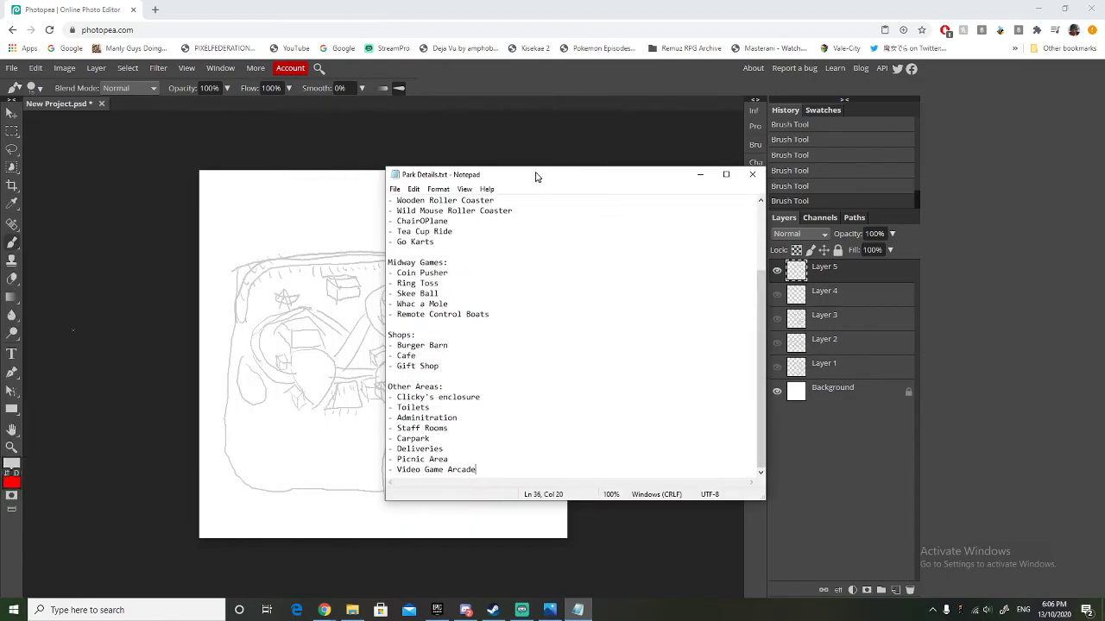
key(Return)
text(-Plah)
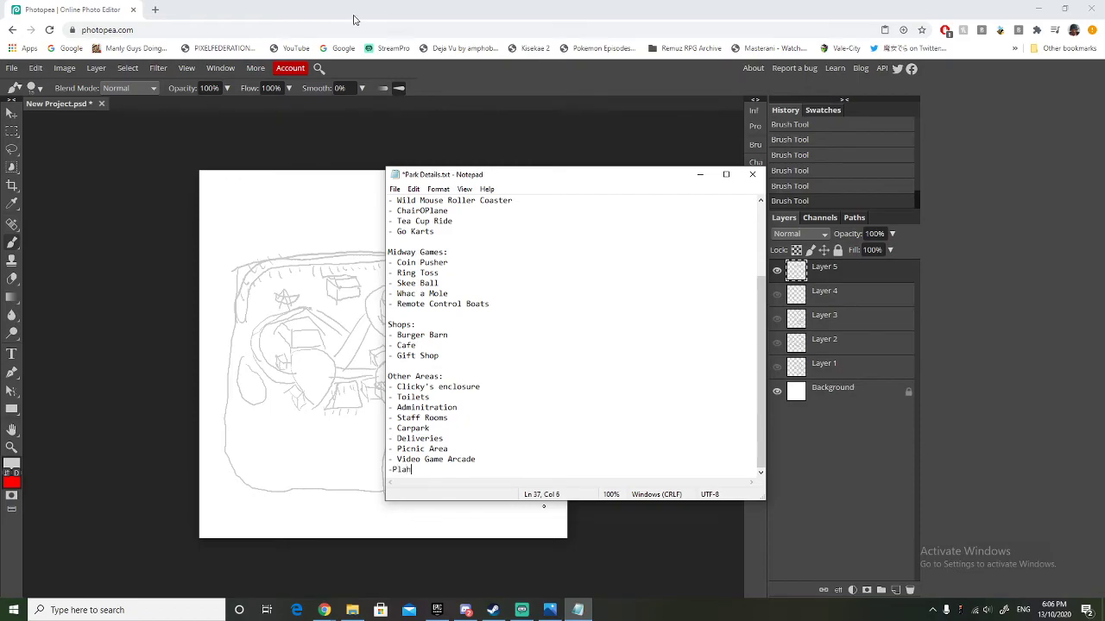
key(BackSpace)
text(yground)
click(392, 471)
click(395, 189)
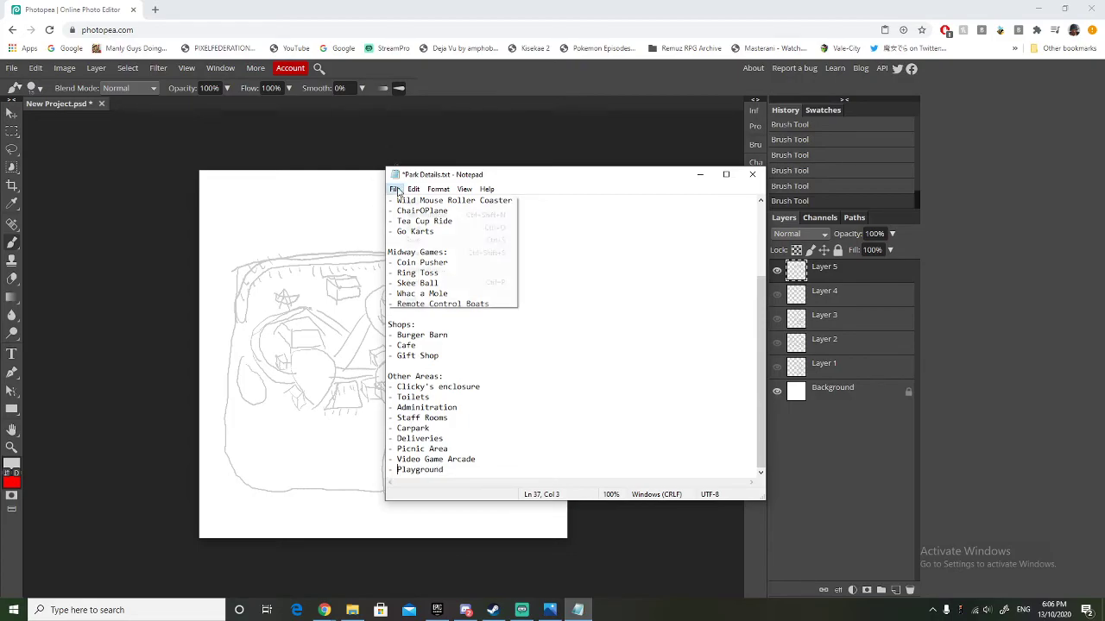
click(412, 241)
click(396, 164)
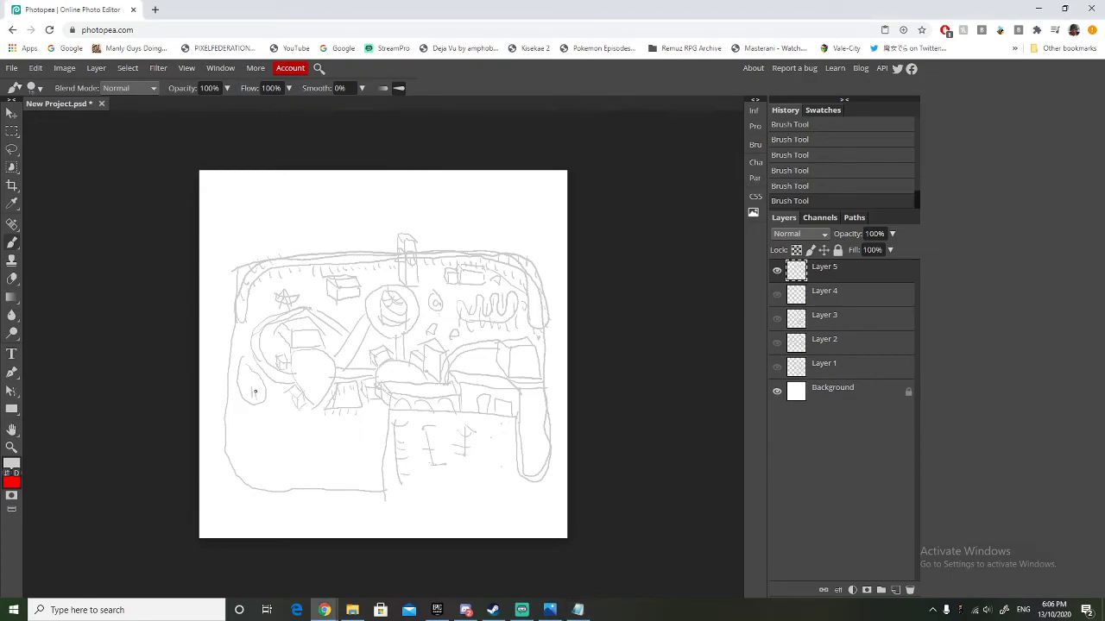
Brush small details inside the teardrop enclosure and a leaf-shaped ride with cross lines just below it.
drag(251, 394, 263, 391)
mouse_move(279, 413)
mouse_down()
mouse_move(291, 421)
mouse_move(290, 406)
mouse_move(293, 425)
mouse_move(278, 400)
mouse_move(298, 416)
mouse_move(275, 396)
mouse_move(262, 415)
mouse_up()
drag(269, 425, 276, 421)
drag(295, 437, 291, 418)
Brush a rounded plot beside the car park's left edge and a winding closed track inside it.
mouse_move(321, 427)
mouse_down()
mouse_move(376, 425)
mouse_move(339, 425)
mouse_move(315, 488)
mouse_up()
key(ctrl+z)
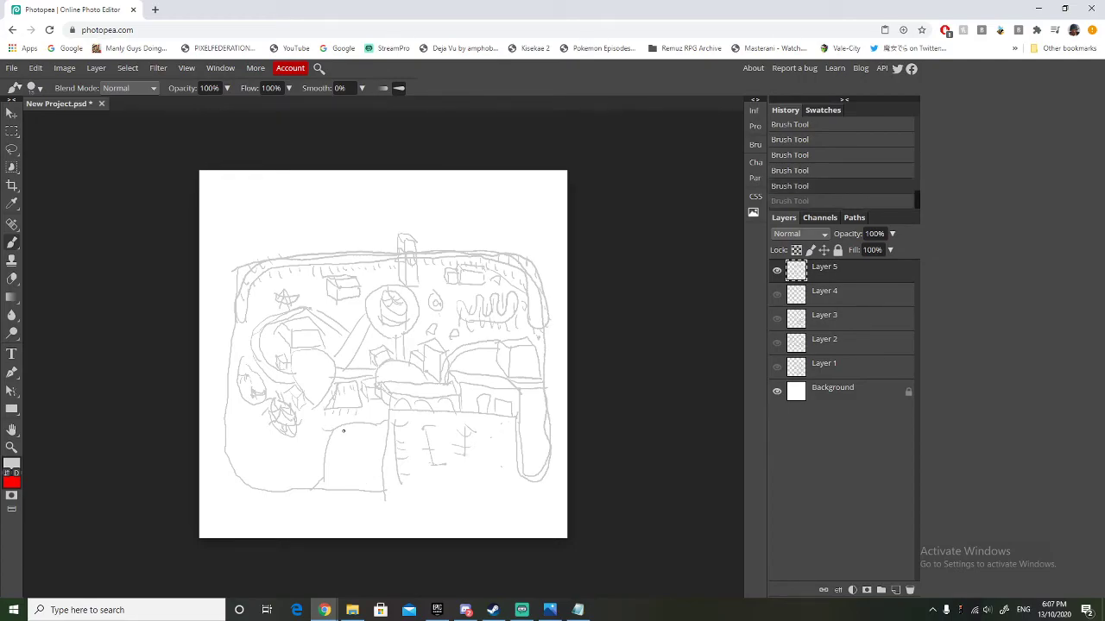
mouse_move(344, 432)
mouse_down()
mouse_move(332, 480)
mouse_move(372, 486)
mouse_move(356, 460)
mouse_move(374, 441)
mouse_move(344, 432)
mouse_move(363, 444)
mouse_move(350, 458)
mouse_move(354, 482)
mouse_move(336, 449)
mouse_move(341, 435)
mouse_move(351, 463)
mouse_move(342, 437)
mouse_move(360, 441)
mouse_move(348, 467)
mouse_move(361, 482)
mouse_move(340, 474)
mouse_move(342, 434)
mouse_up()
key(ctrl+z)
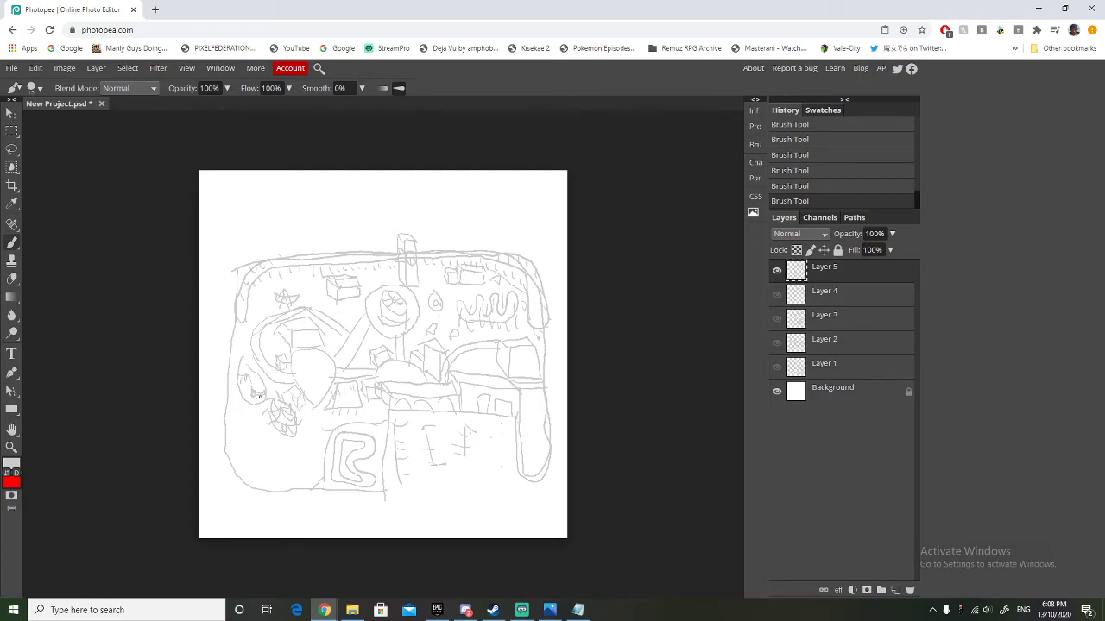
Brush a round wheel-like ride with spokes and support lines in the park's lower-left corner.
drag(238, 450, 250, 478)
drag(237, 441, 258, 473)
mouse_move(243, 449)
mouse_down()
mouse_move(241, 428)
mouse_move(268, 435)
mouse_move(243, 449)
mouse_up()
mouse_move(265, 424)
mouse_down()
mouse_move(271, 453)
mouse_move(247, 433)
mouse_up()
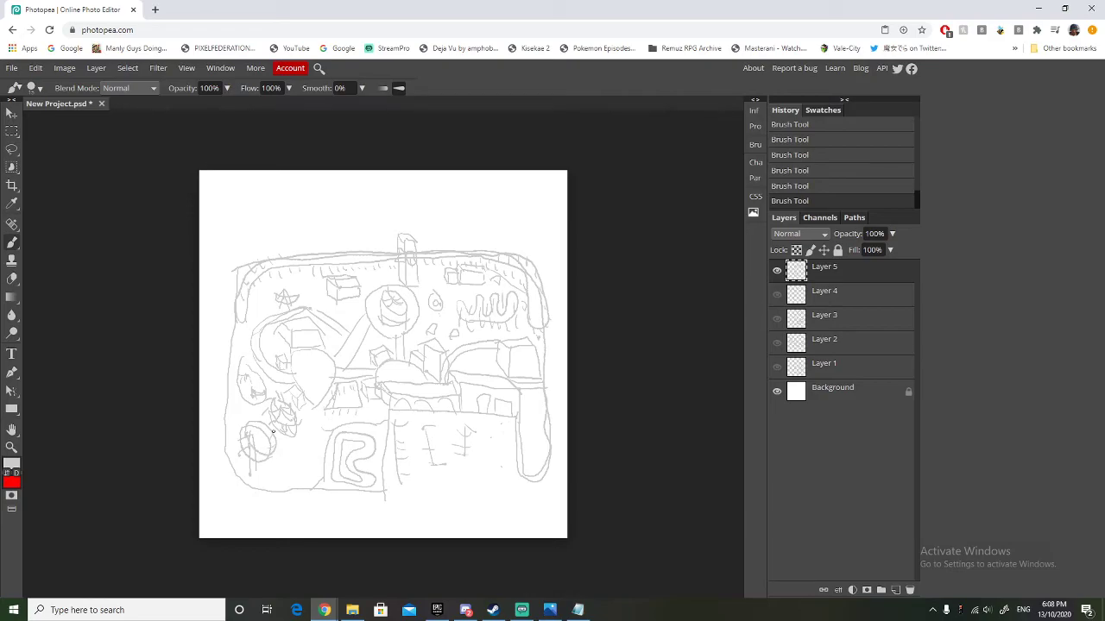
mouse_move(255, 451)
mouse_down()
mouse_move(264, 457)
mouse_move(254, 430)
mouse_move(273, 447)
mouse_up()
mouse_move(311, 403)
mouse_down()
mouse_move(306, 431)
mouse_move(265, 483)
mouse_up()
mouse_move(317, 410)
mouse_down()
mouse_move(323, 455)
mouse_move(299, 485)
mouse_up()
key(ctrl+z)
key(ctrl+shift+z)
key(ctrl+z)
key(ctrl+z)
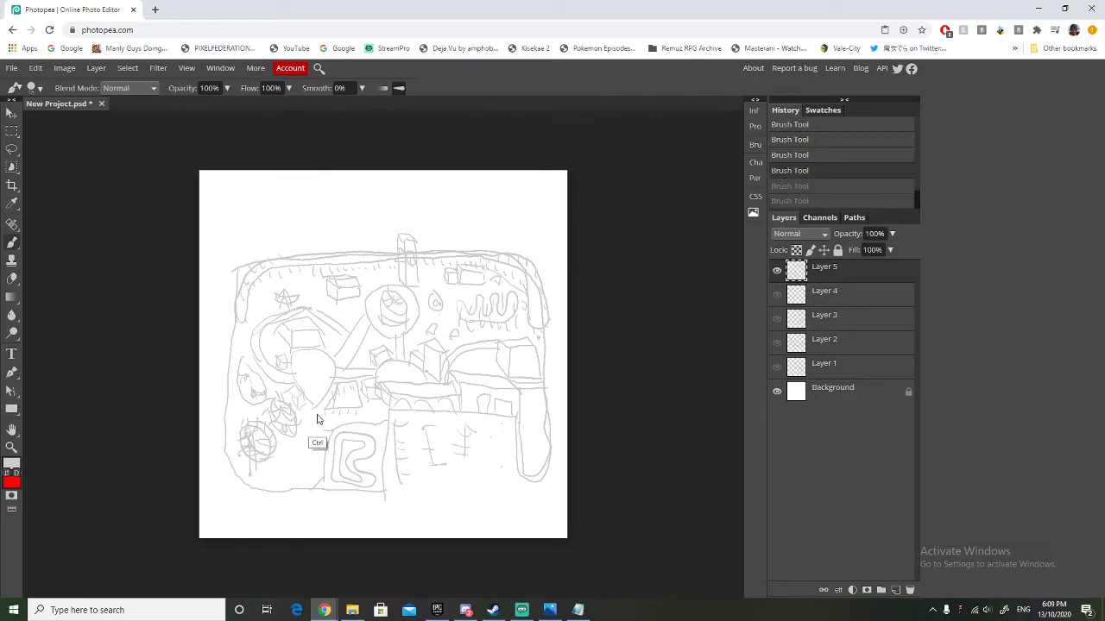
Brush a path from the left plaza down to the lower boundary and a round ride filled with small circles beside it.
mouse_move(317, 404)
mouse_down()
mouse_move(307, 497)
mouse_move(319, 409)
mouse_move(320, 474)
mouse_up()
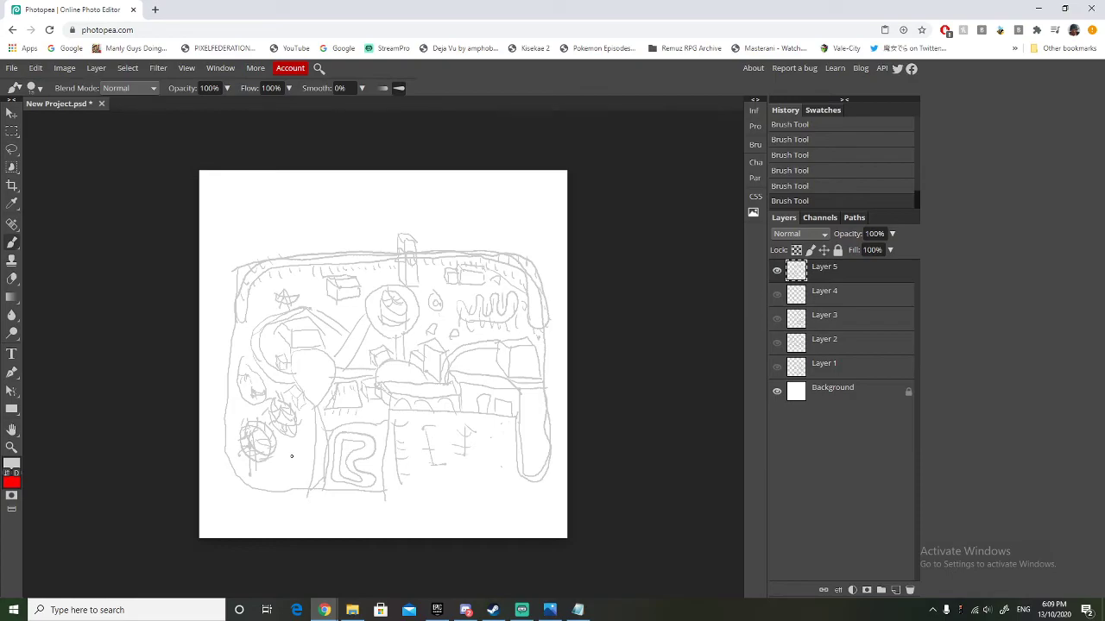
mouse_move(283, 457)
mouse_down()
mouse_move(295, 486)
mouse_move(307, 471)
mouse_move(286, 455)
mouse_up()
drag(288, 476, 291, 473)
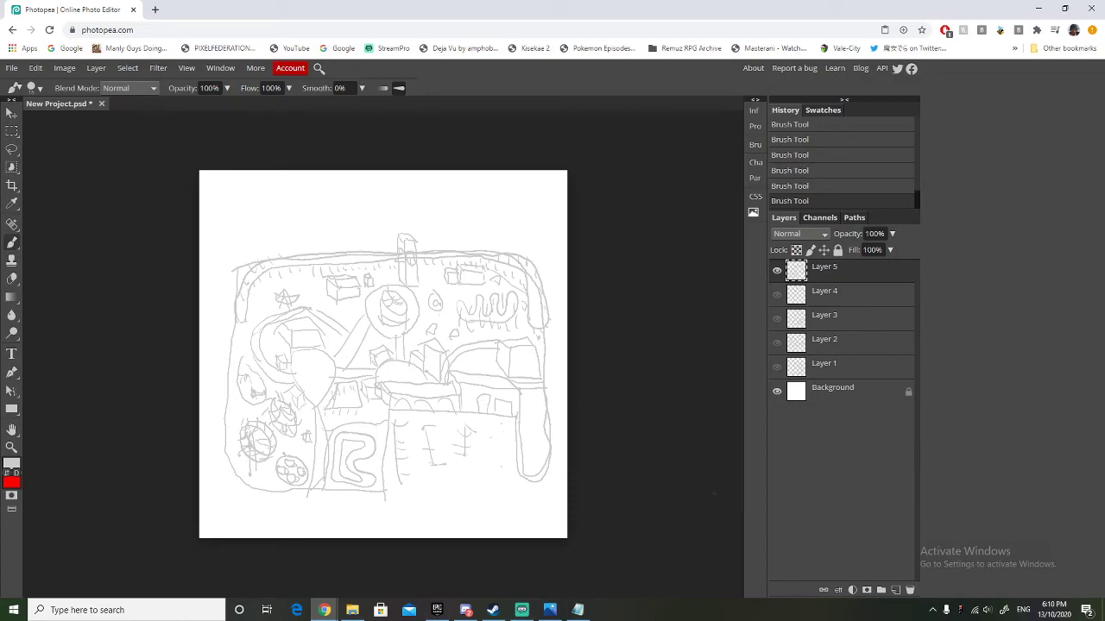
Add a new layer above Layer 5 and set the Type tool's font to Amble.
click(894, 590)
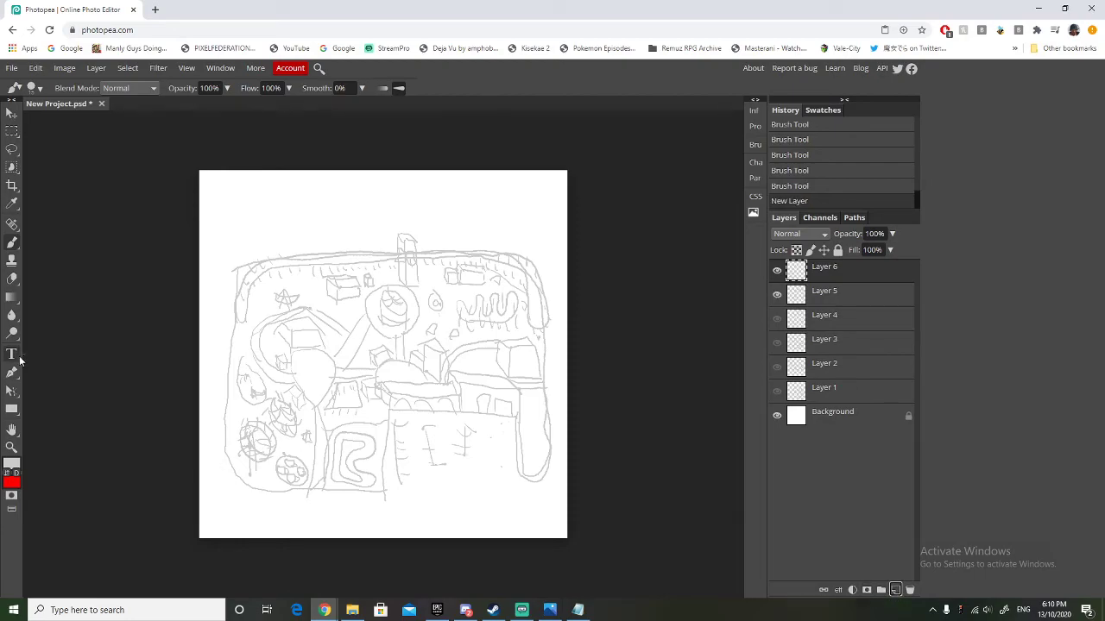
click(12, 354)
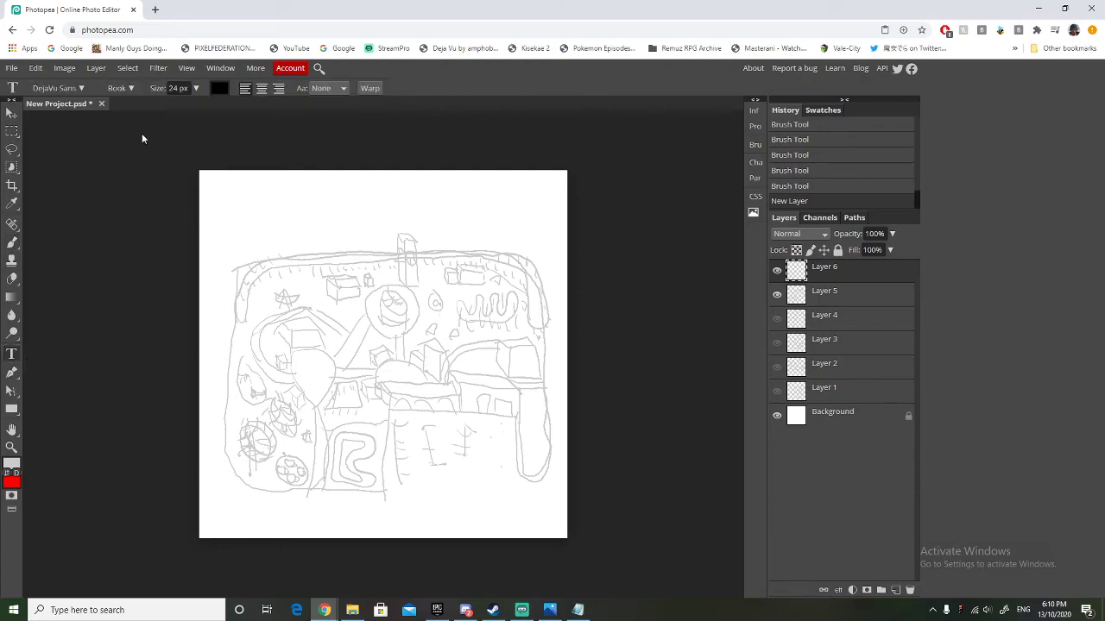
click(60, 88)
scroll(92, 242, up, 10)
scroll(93, 248, up, 15)
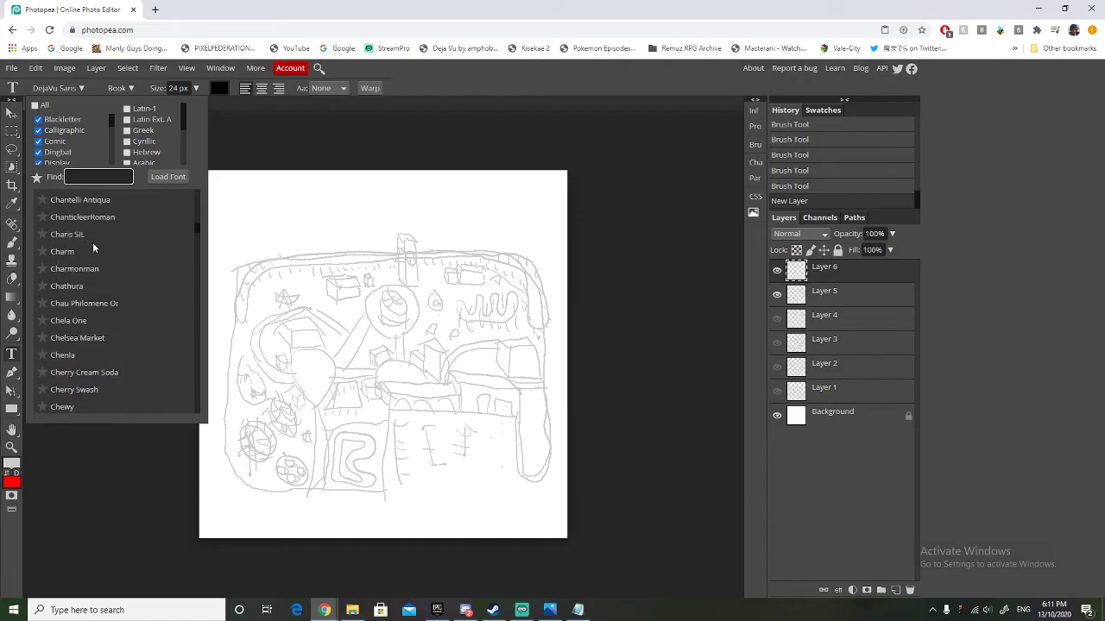
scroll(92, 241, up, 15)
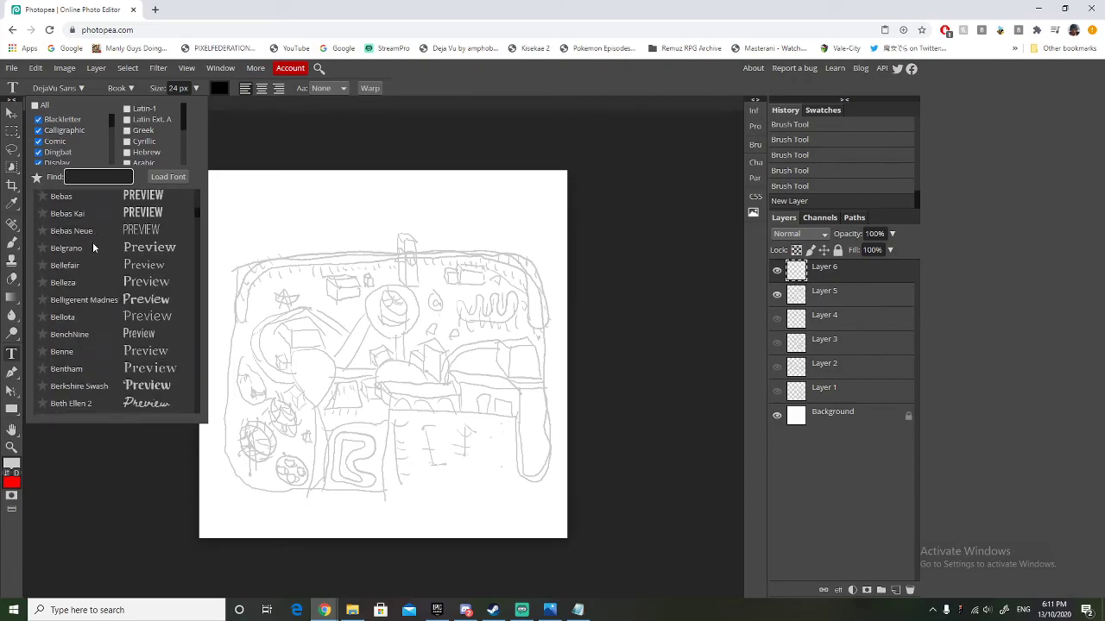
scroll(92, 242, down, 5)
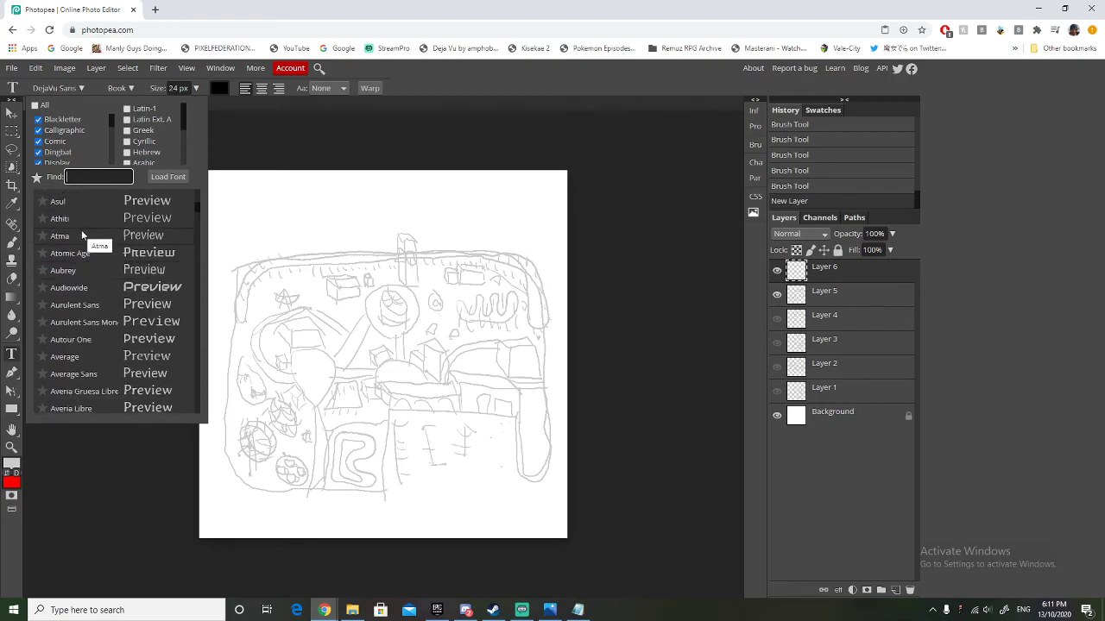
scroll(82, 235, up, 5)
scroll(80, 229, up, 5)
scroll(80, 230, up, 5)
scroll(80, 229, up, 2)
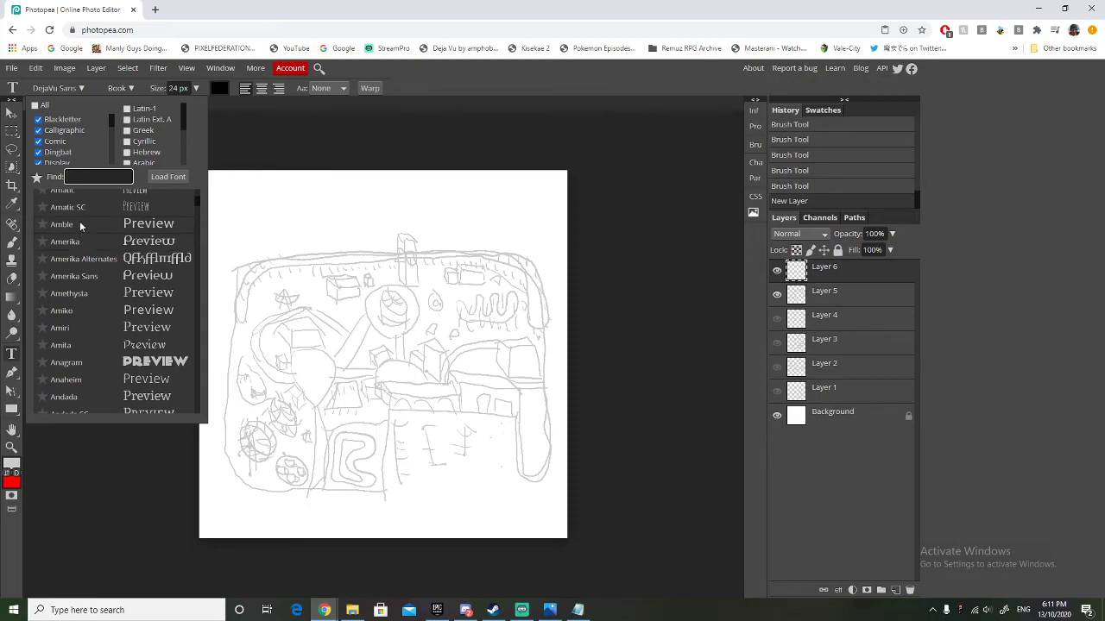
click(79, 222)
Set the text colour to red (ff0000) and the text size to 6 px.
click(218, 88)
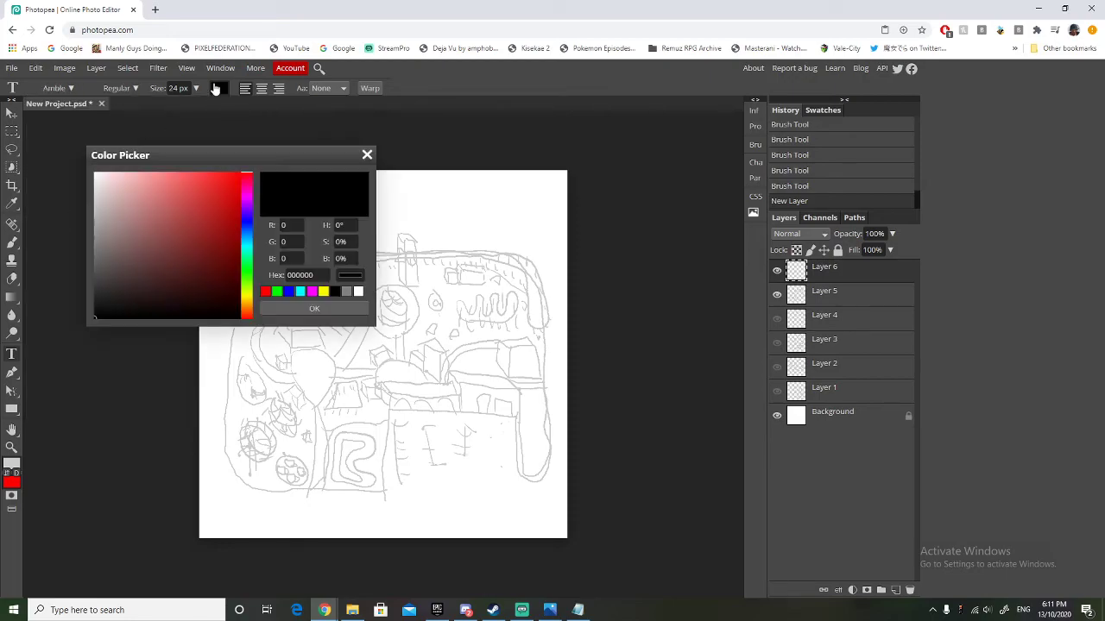
drag(206, 186, 379, 157)
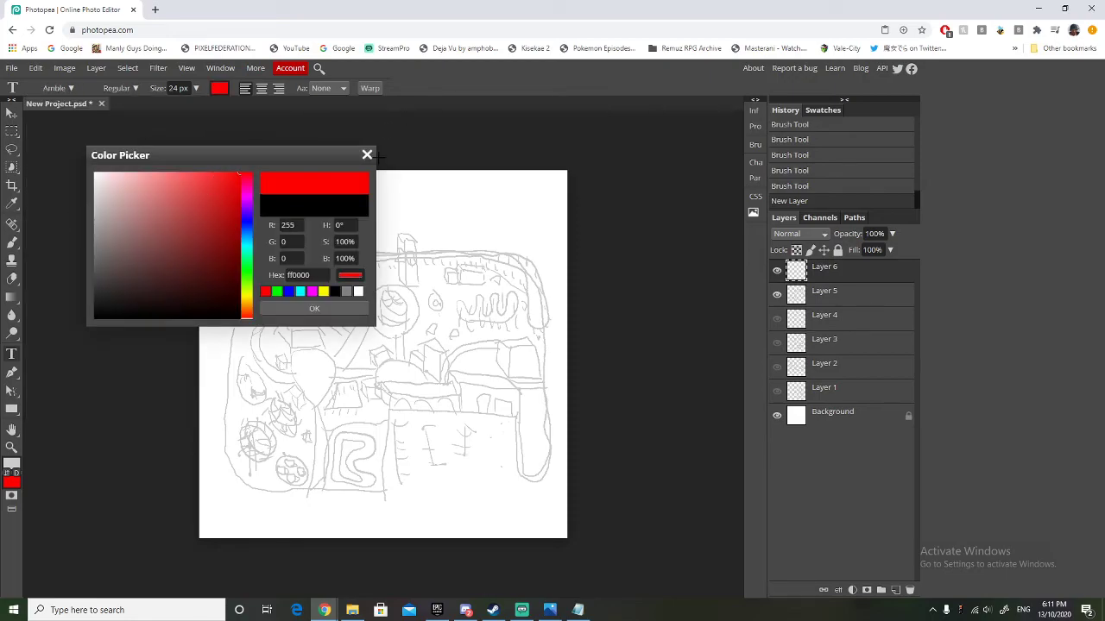
click(313, 309)
click(196, 88)
drag(194, 106, 168, 108)
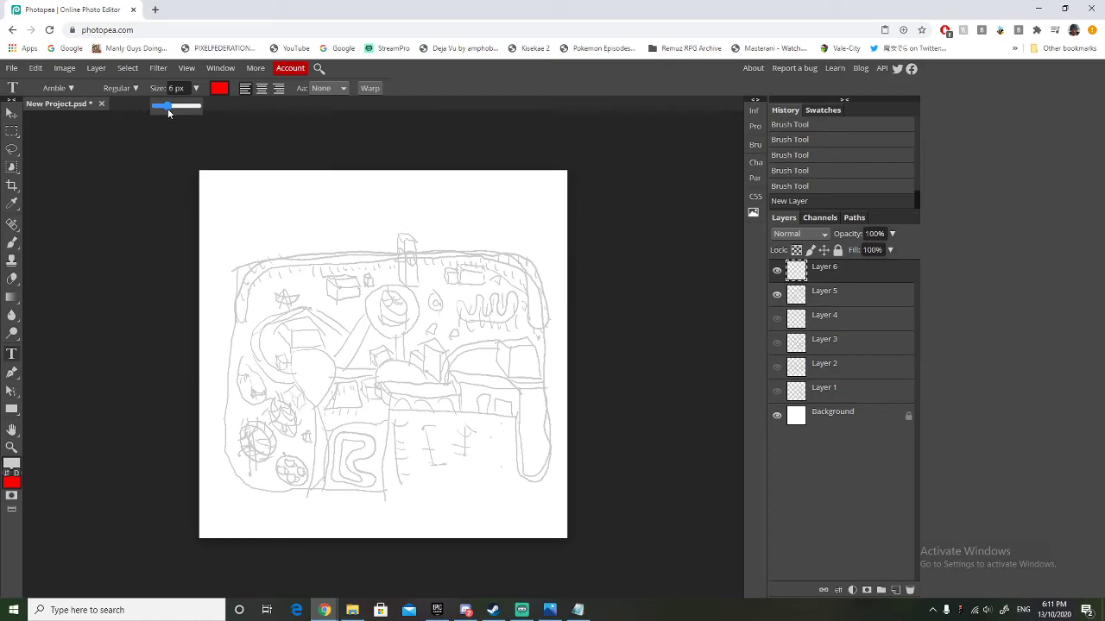
click(196, 88)
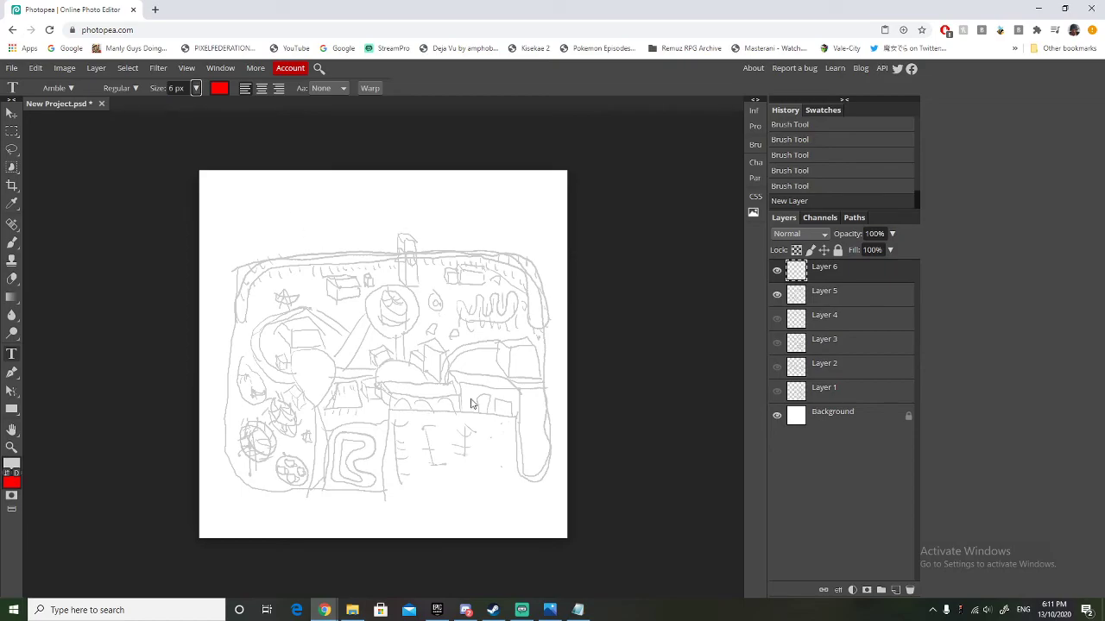
scroll(461, 400, up, 5)
scroll(461, 400, down, 4)
click(398, 455)
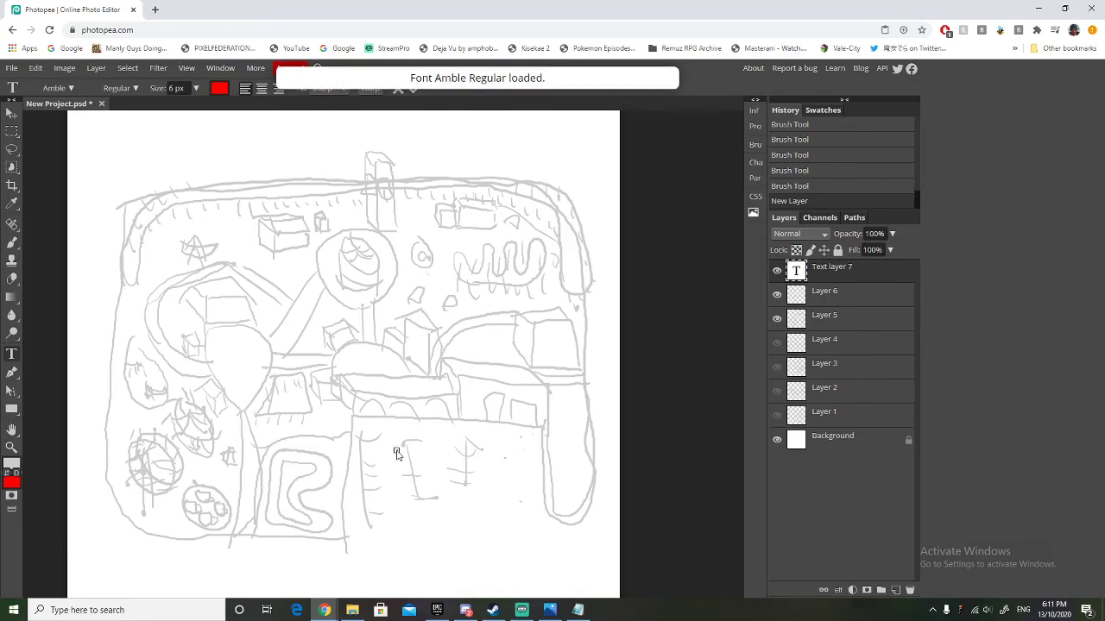
click(197, 89)
drag(177, 105, 185, 112)
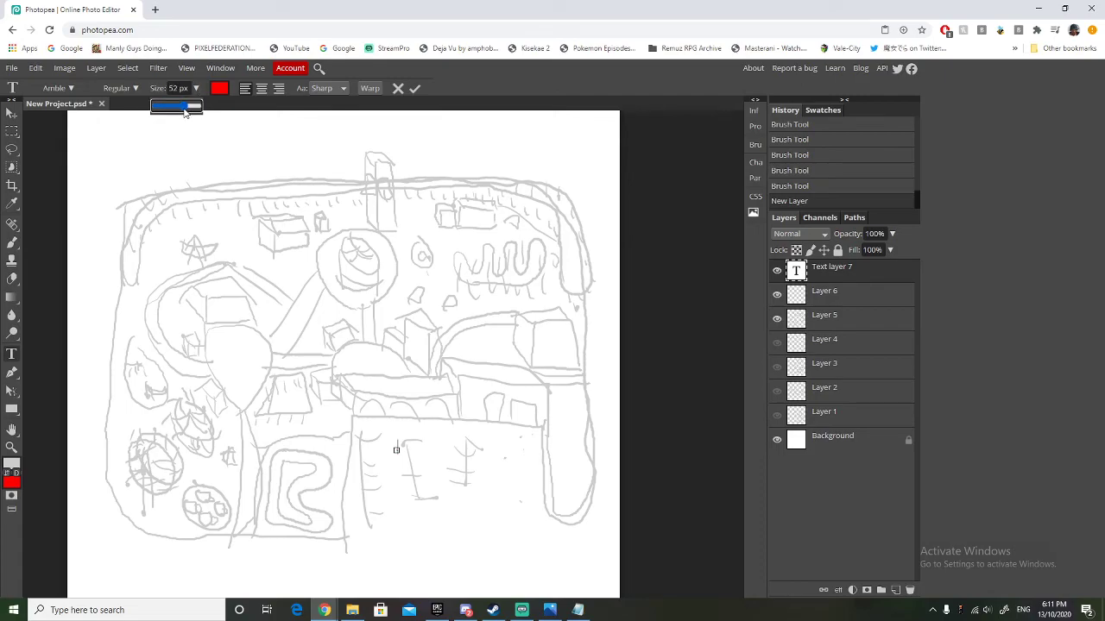
click(399, 453)
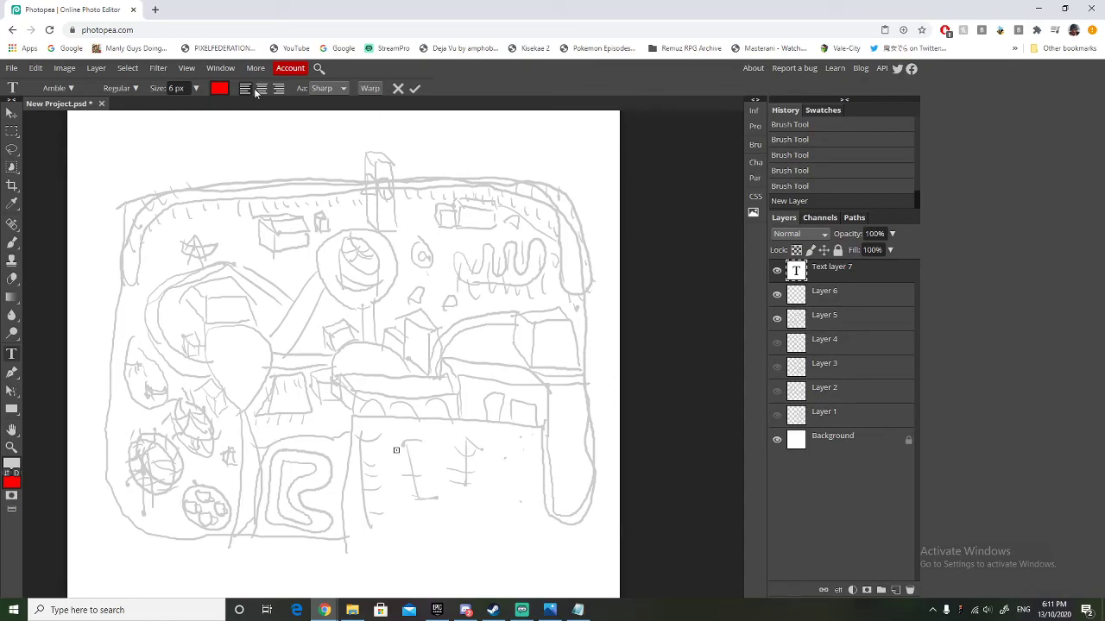
click(196, 88)
drag(195, 107, 190, 108)
key(a)
key(a)
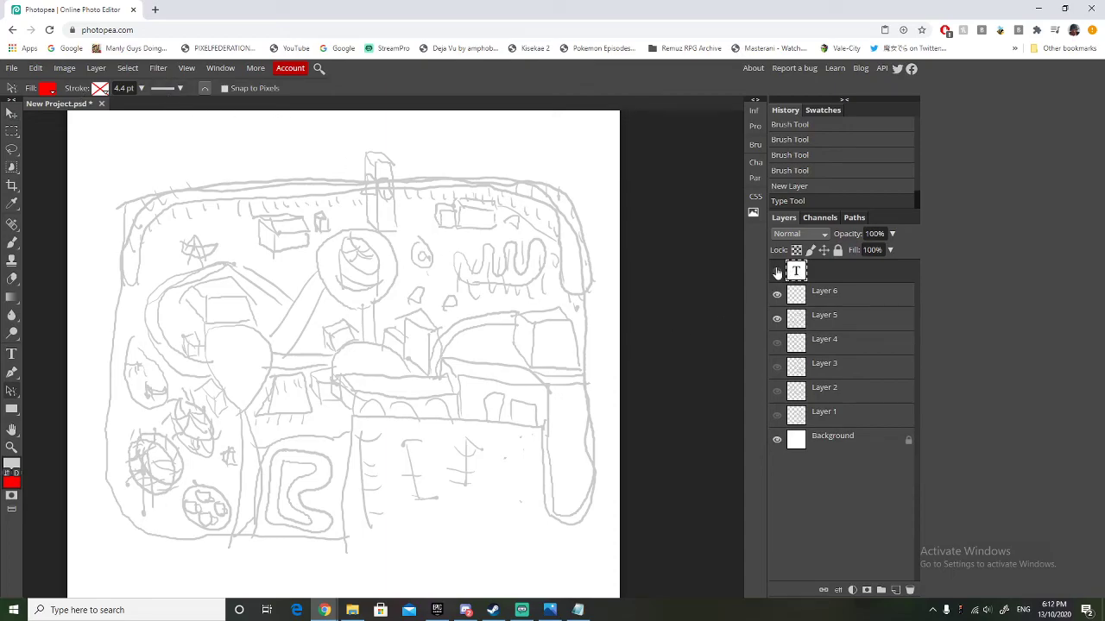
key(Delete)
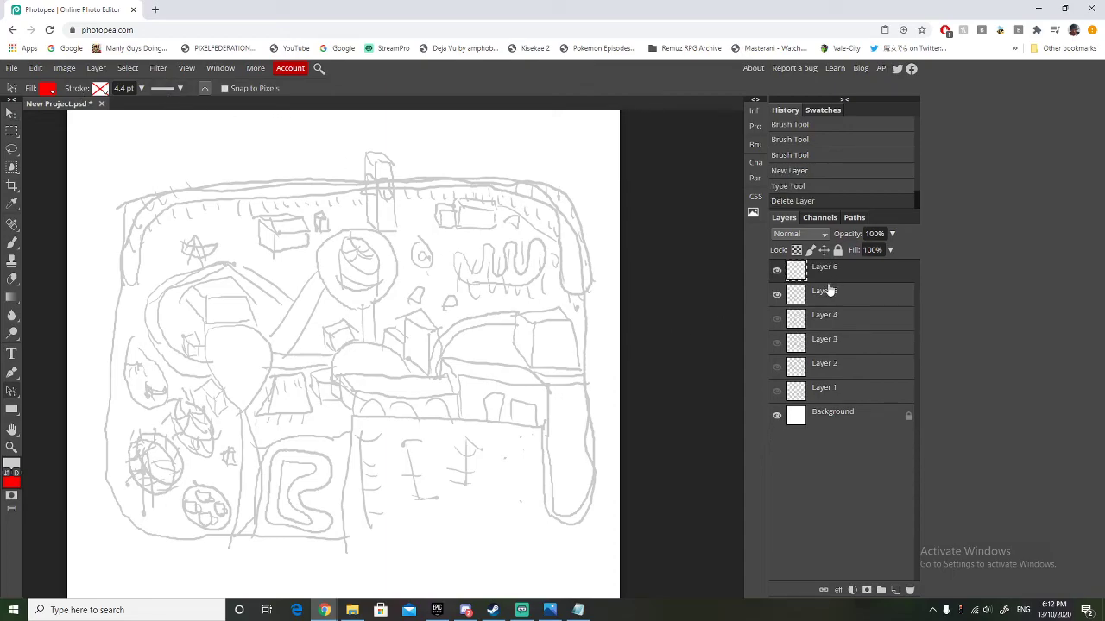
Add another new layer and place a red 78 px "Car Park" label on the car park area.
click(895, 590)
click(16, 356)
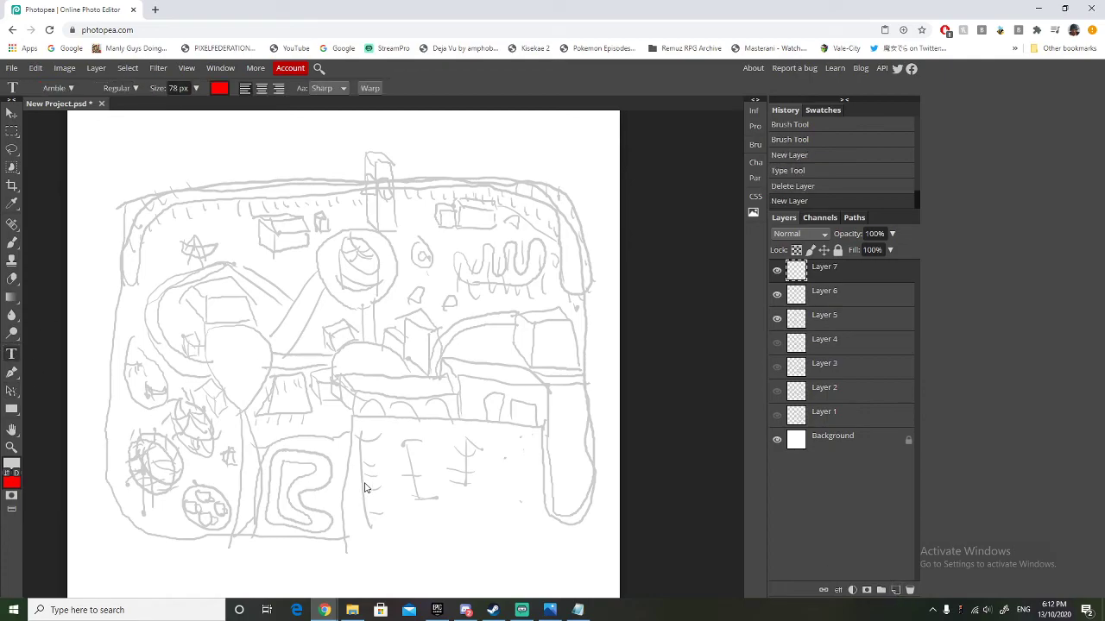
click(407, 448)
text(C)
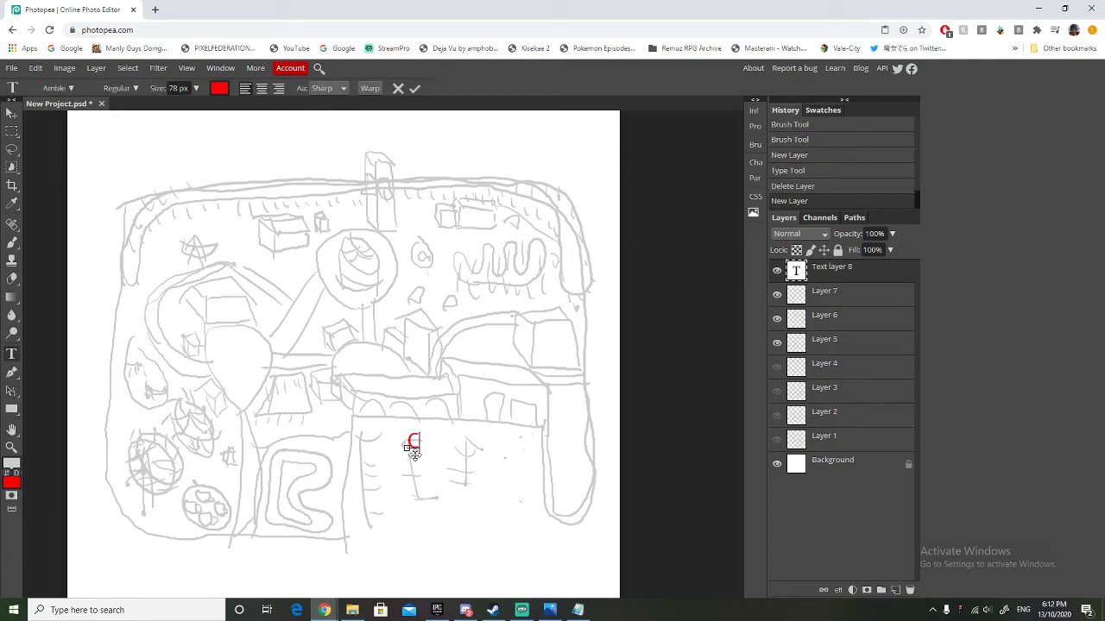
text(ar Park)
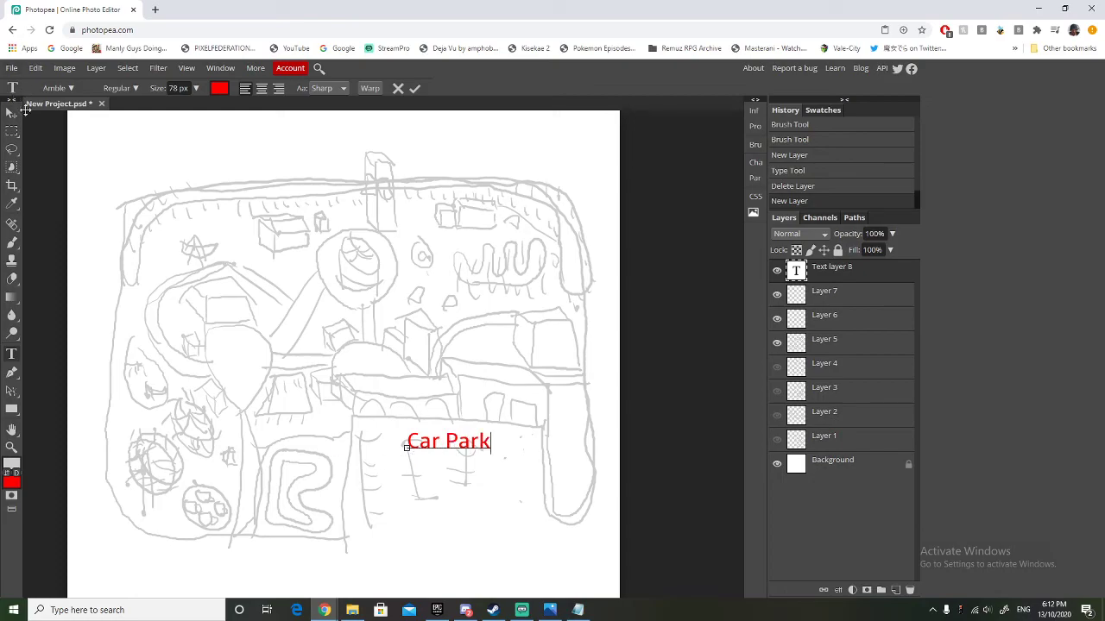
Reduce the "Car Park" label to 52 px and move it slightly down within the car park.
click(447, 443)
key(ctrl+a)
click(197, 88)
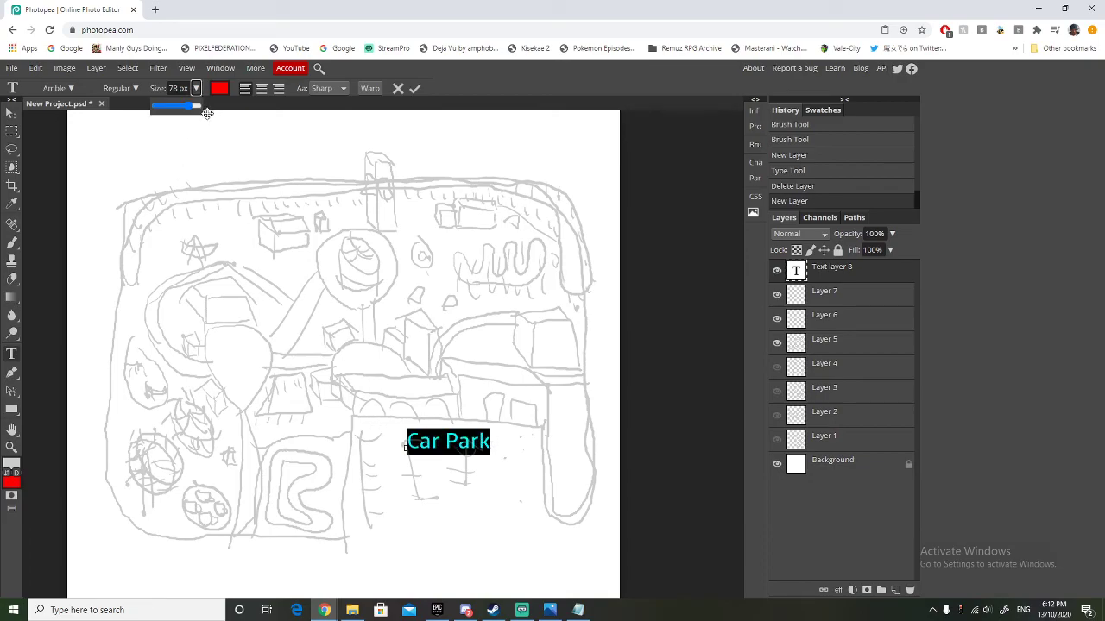
drag(192, 106, 184, 108)
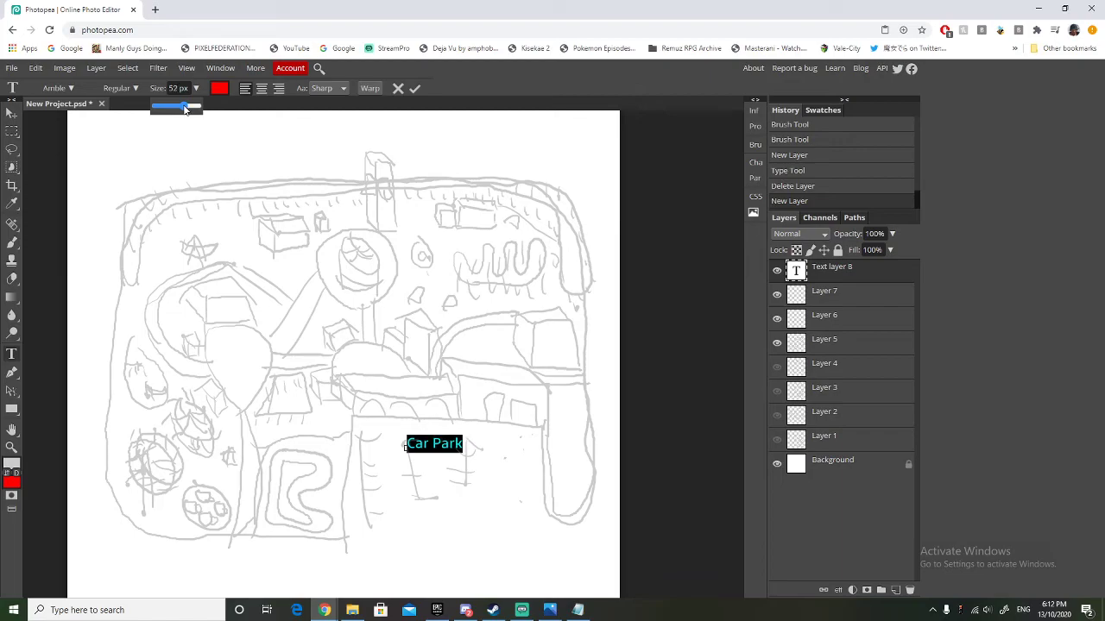
click(197, 90)
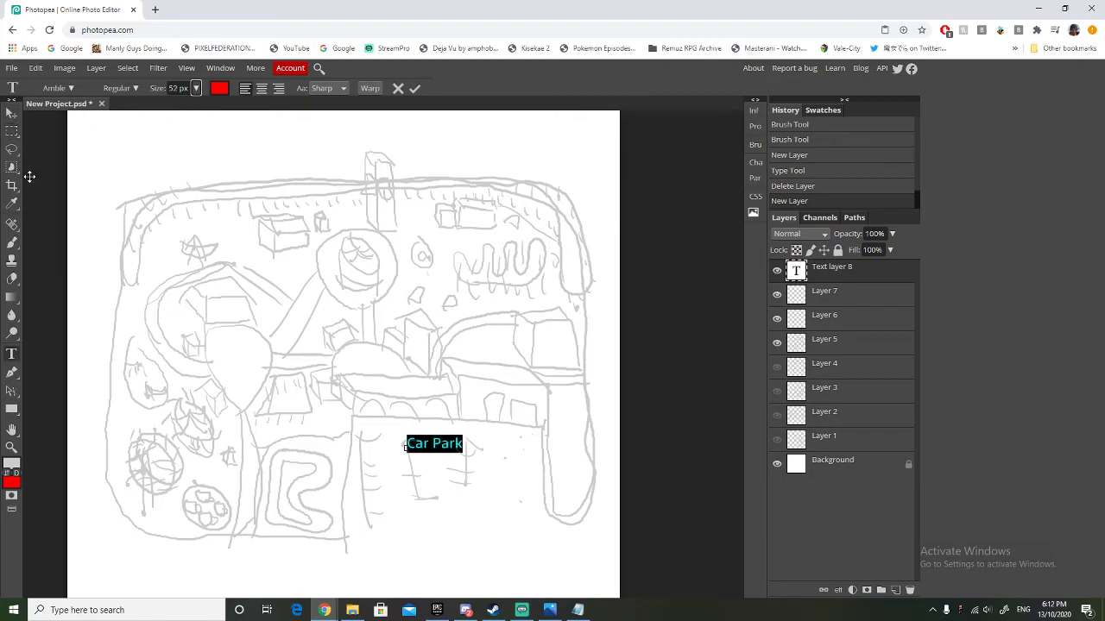
click(11, 113)
drag(427, 444, 423, 453)
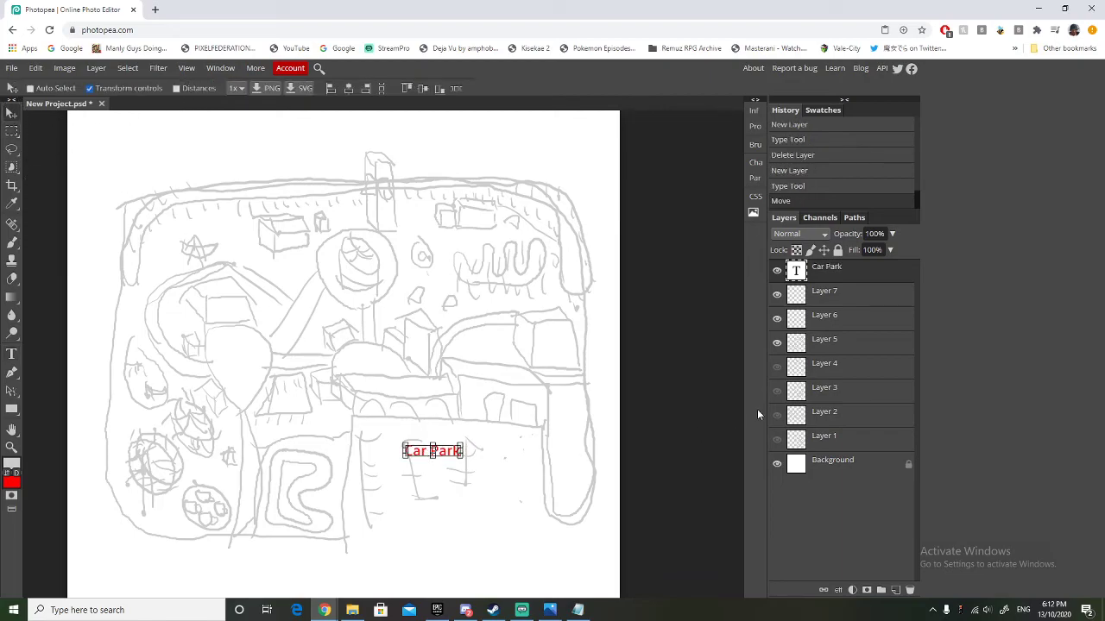
Add a red 52 px "Entrance" label over the arched building above the car park.
click(13, 353)
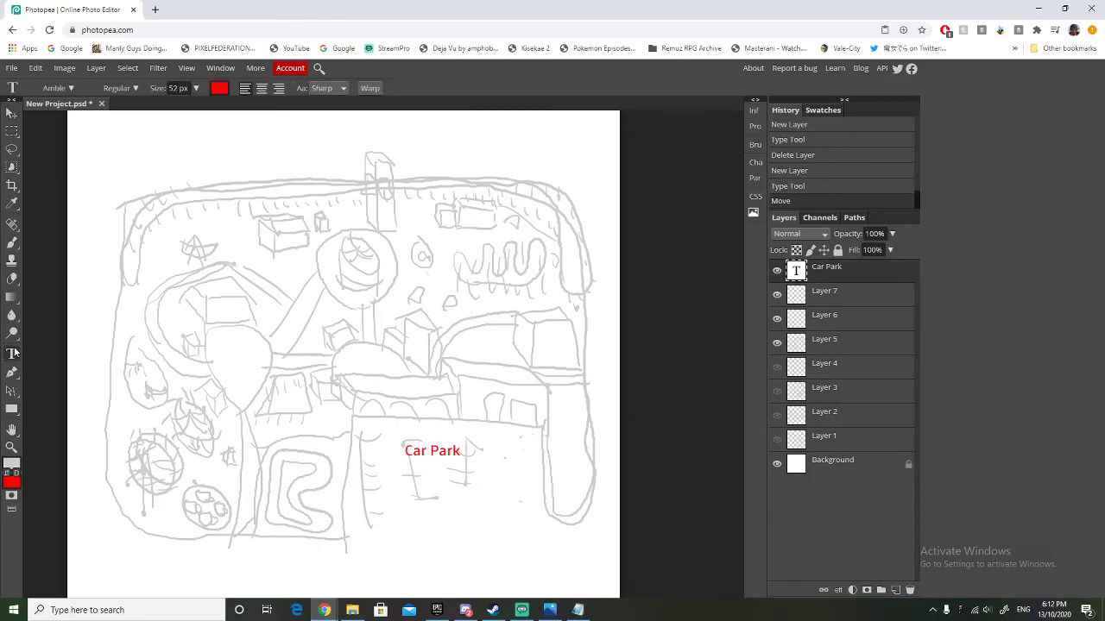
click(381, 393)
text(Entrance)
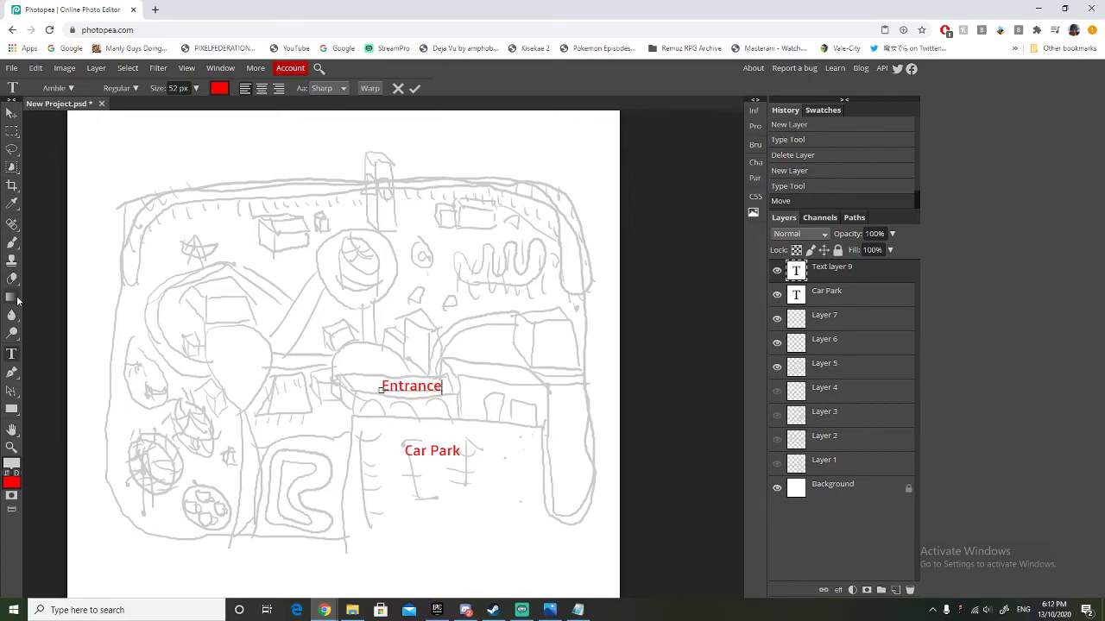
Add a red 52 px "Delieverys" label over the building beside the entrance and shift it slightly to fit.
click(15, 356)
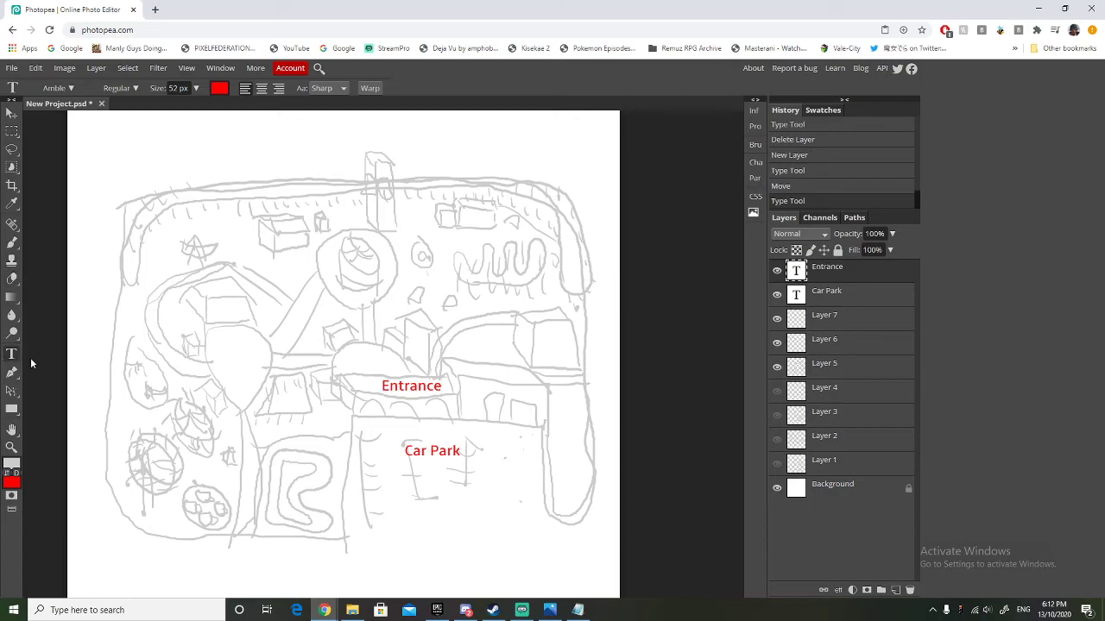
click(485, 386)
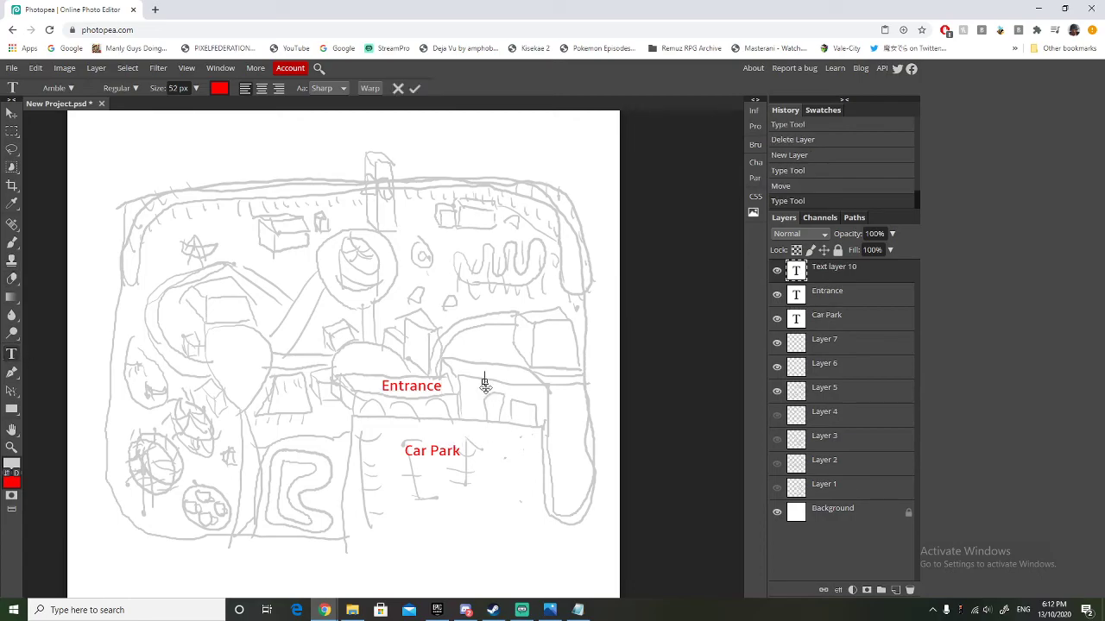
text(Delieverys)
click(12, 113)
drag(511, 380, 489, 392)
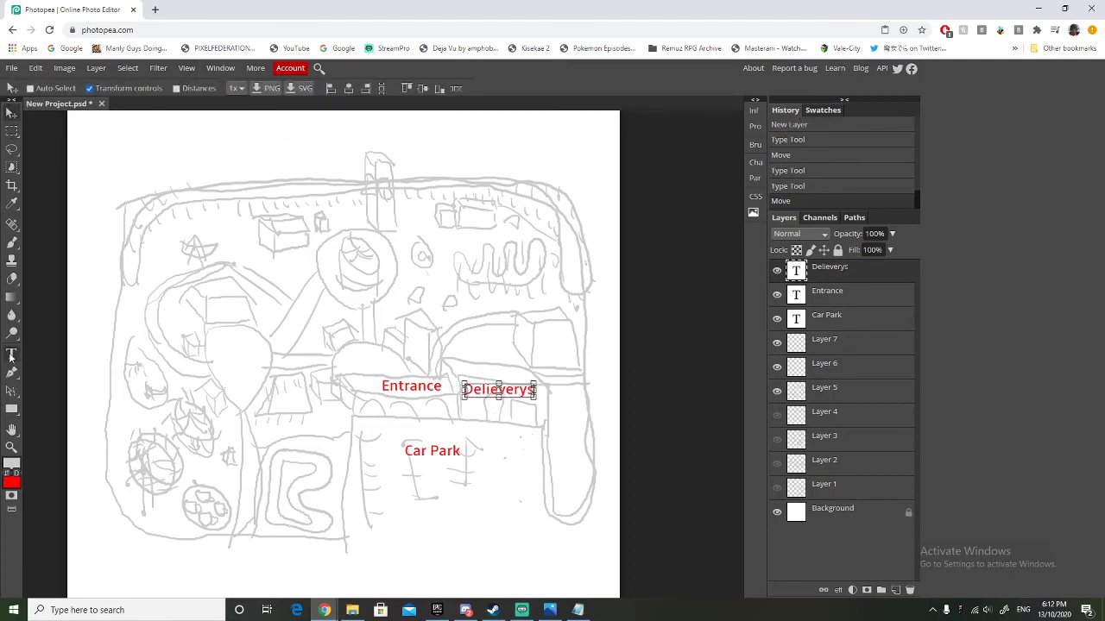
Add a red 52 px "Staff Area" label split over two lines on the box-shaped building above the deliveries area.
click(12, 355)
click(545, 341)
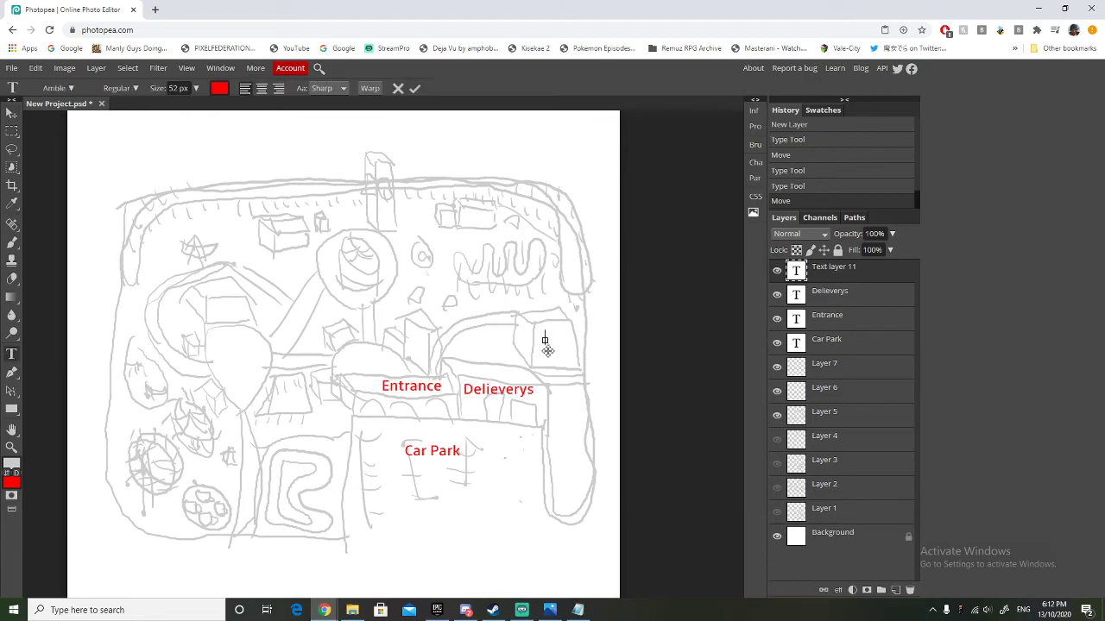
text(Staff Area)
click(584, 340)
key(Return)
click(11, 354)
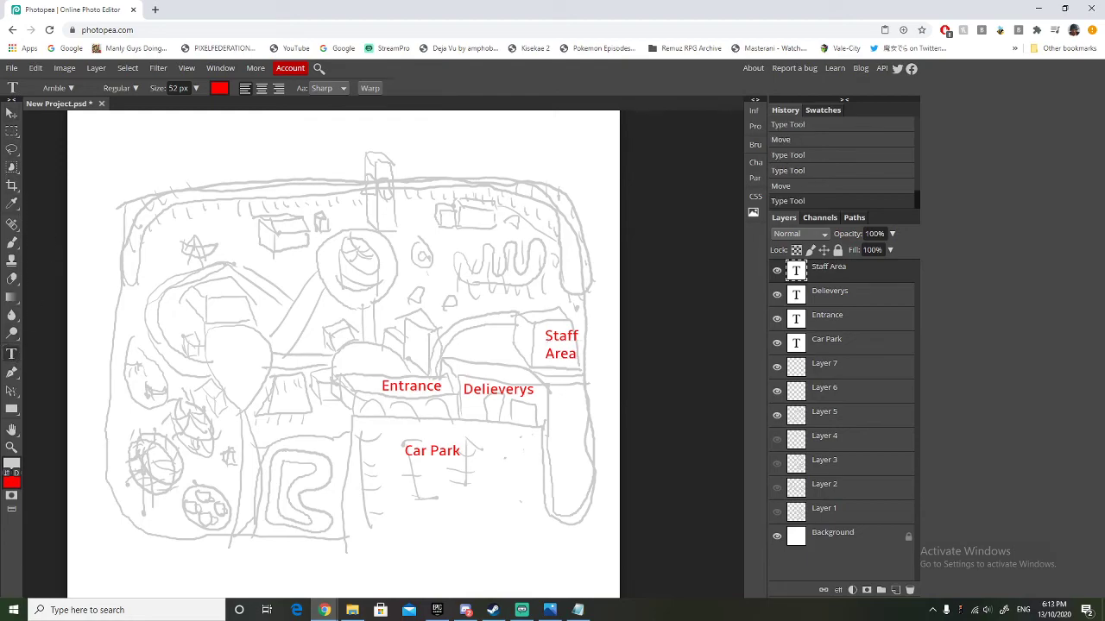
Add a red 52 px "Storage" label on the curved building beside the staff area.
click(11, 113)
click(13, 356)
click(467, 344)
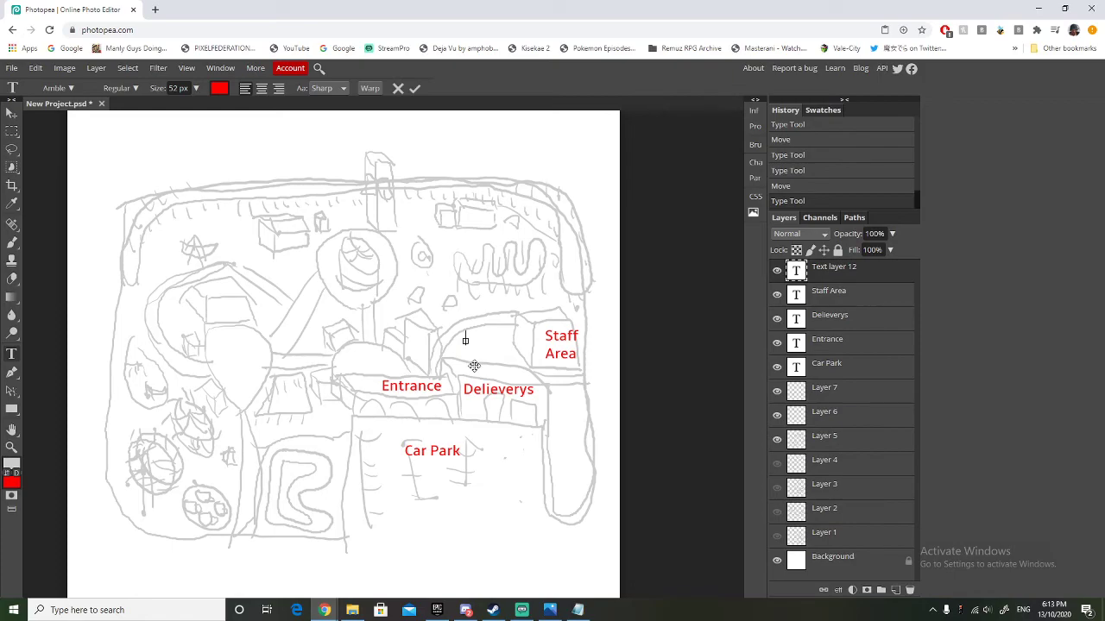
text(Storage)
click(537, 555)
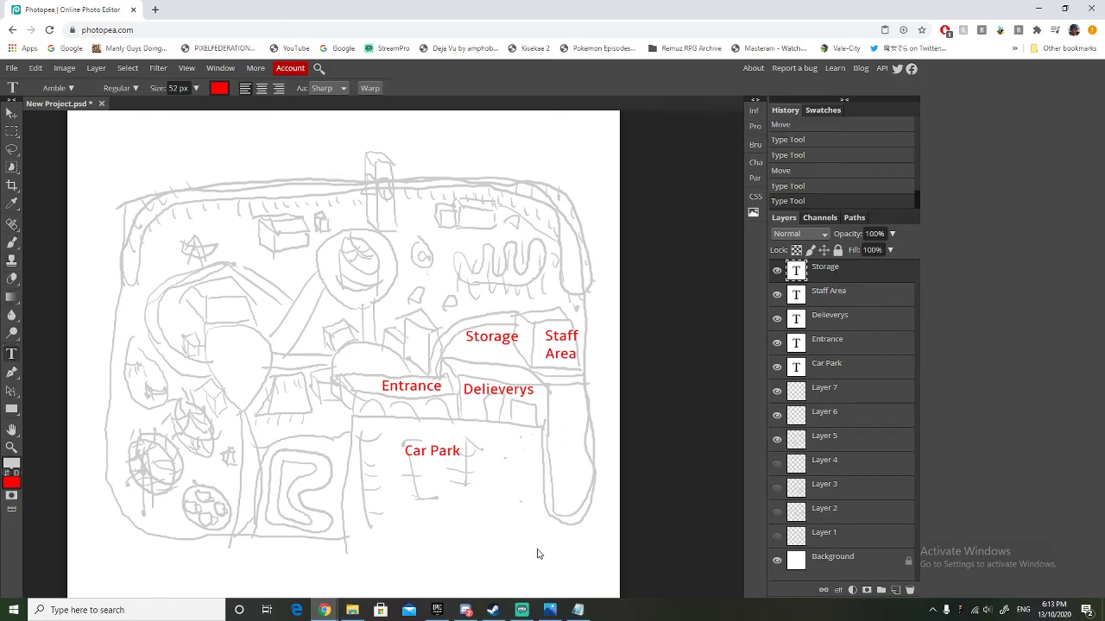
Add a red 52 px "Rubbish" label on the long strip beside the car park and nudge it into place.
click(552, 444)
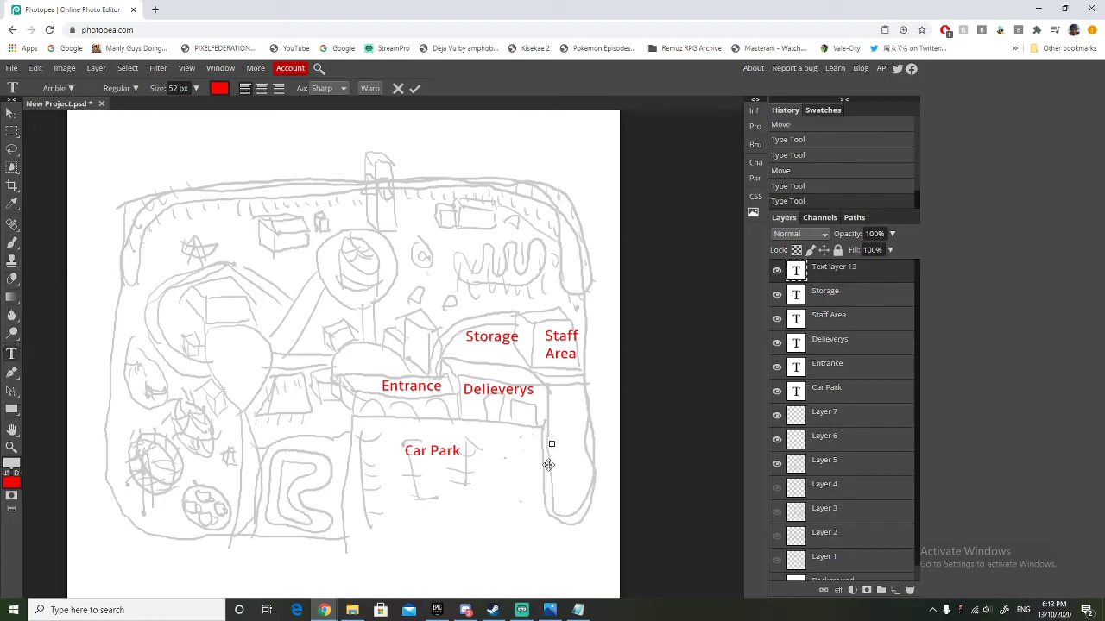
text(Rubb)
text(ush)
key(BackSpace)
key(BackSpace)
key(BackSpace)
text(ish)
click(12, 112)
drag(567, 448, 560, 446)
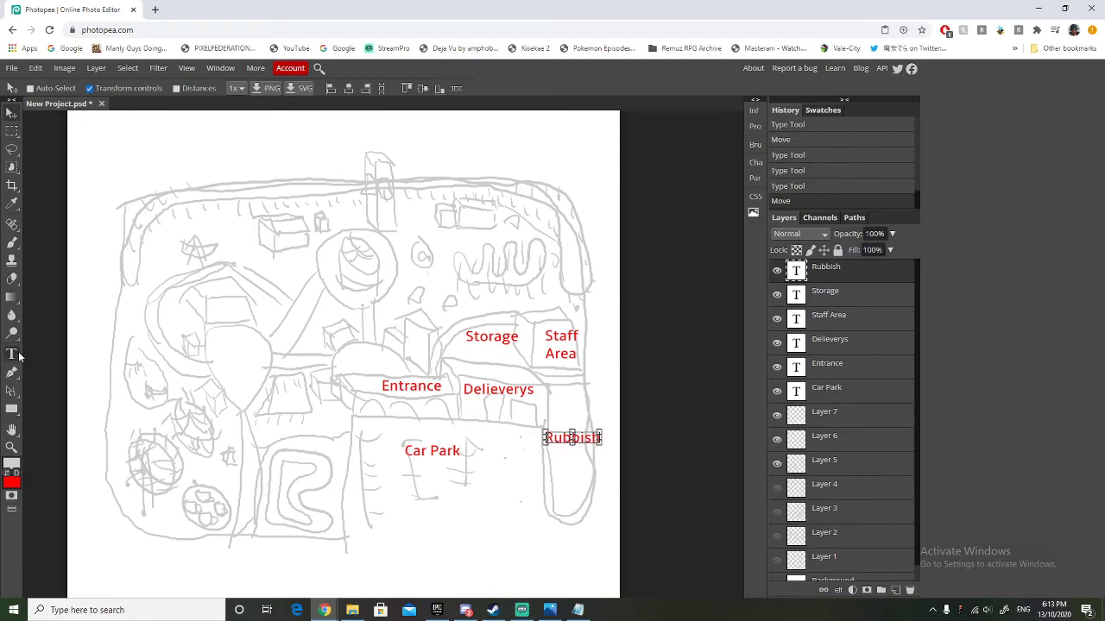
Set the "Rubbish" label's text size to 55 px.
click(16, 353)
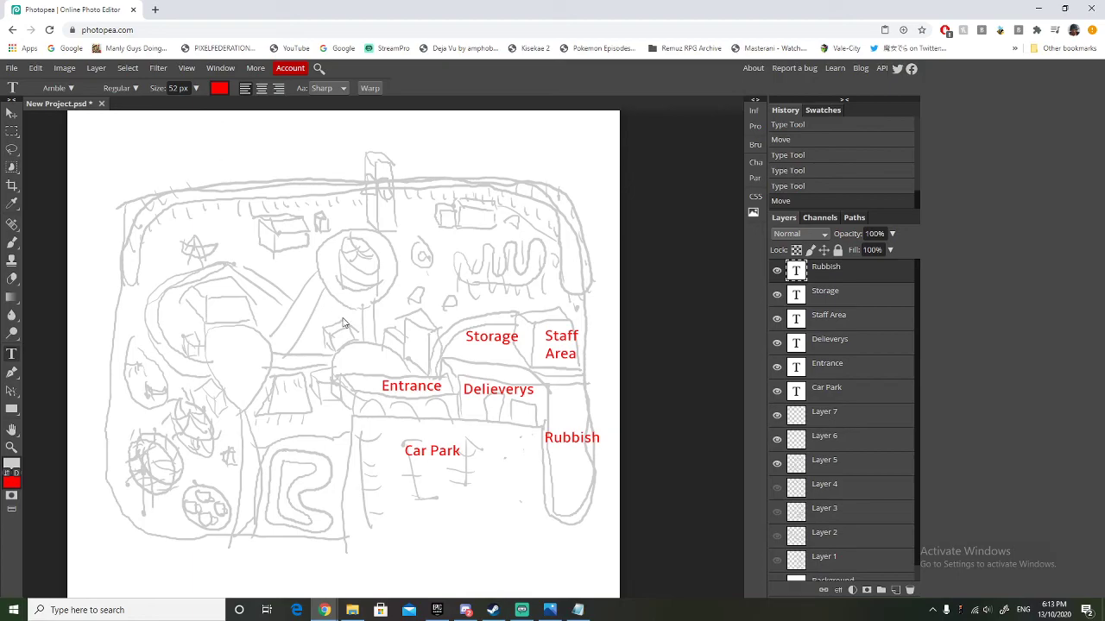
click(196, 88)
drag(198, 108, 185, 111)
click(188, 88)
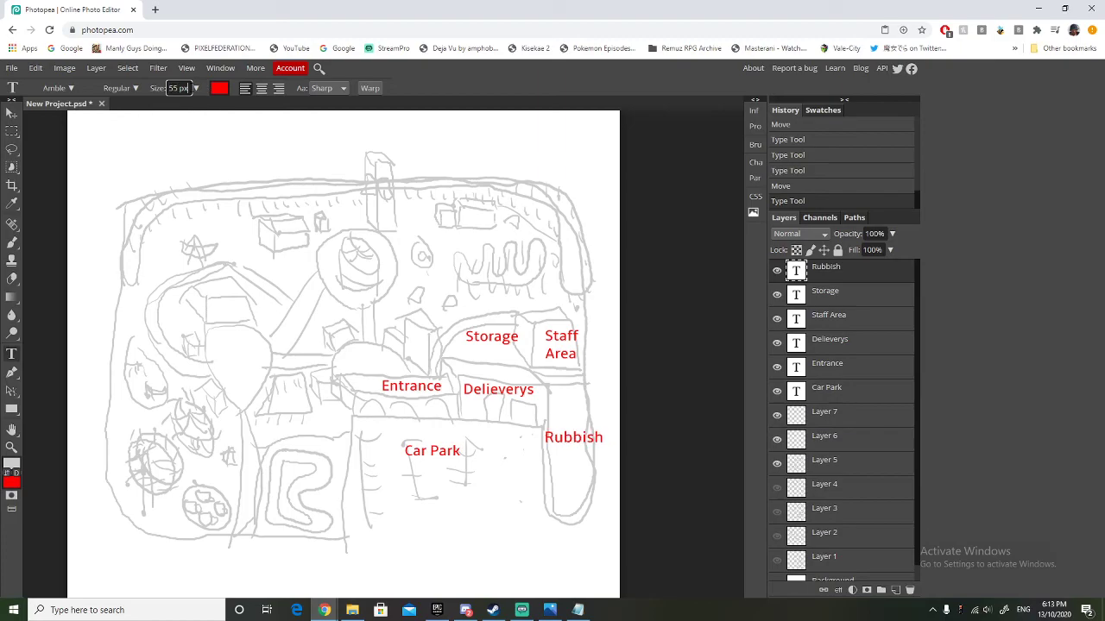
Add a red "Lockers" label at 55 px over the small box building above the entrance.
click(327, 335)
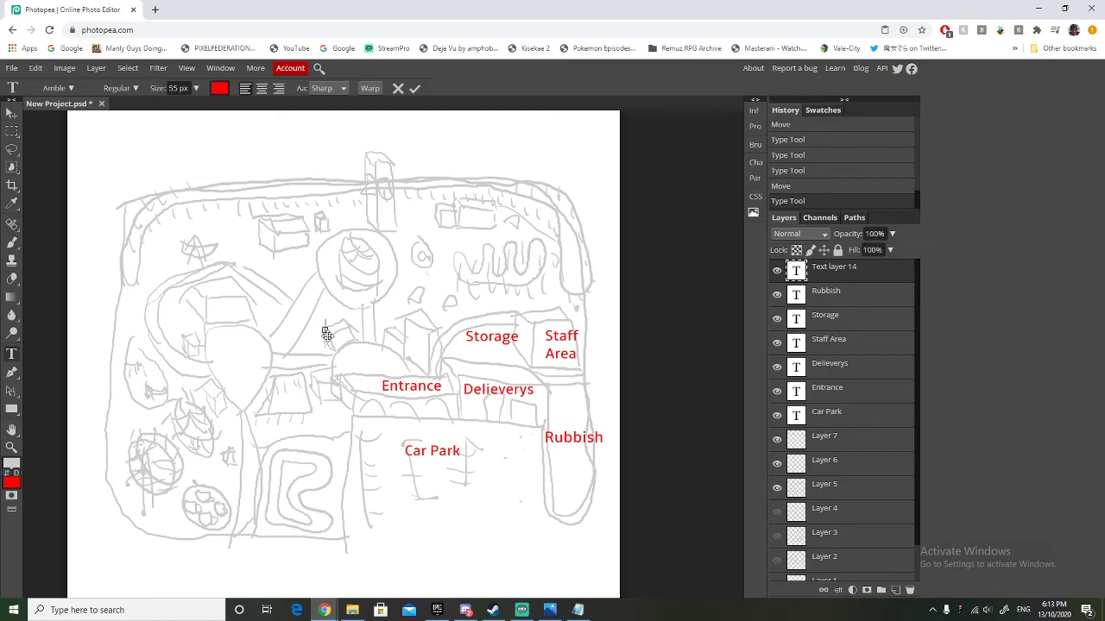
text(Lockers)
click(197, 89)
click(179, 106)
drag(180, 109, 186, 111)
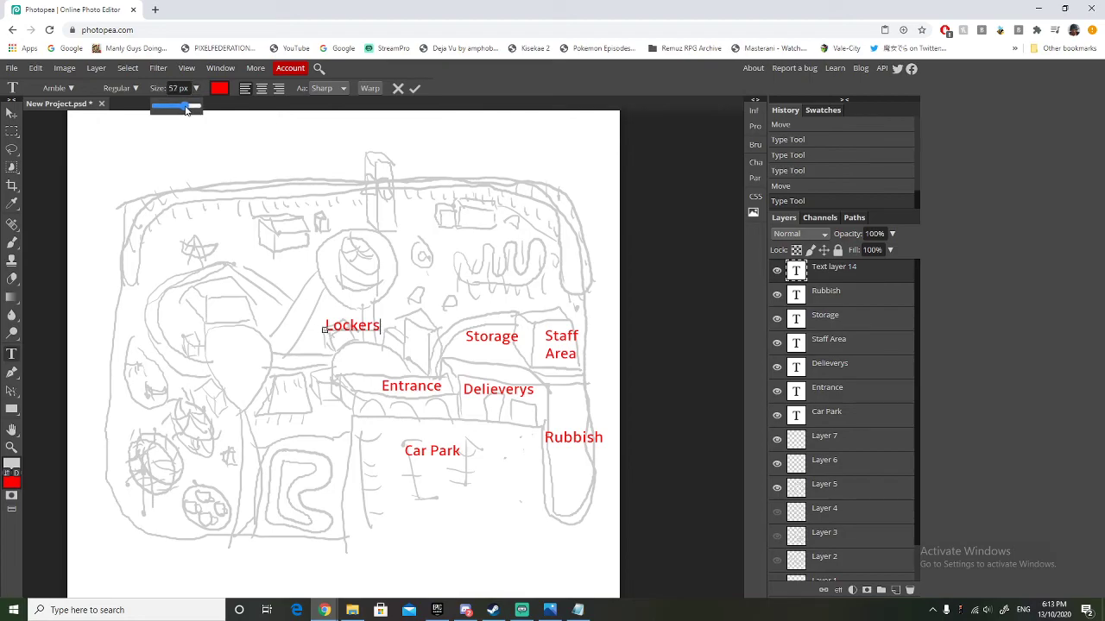
click(11, 113)
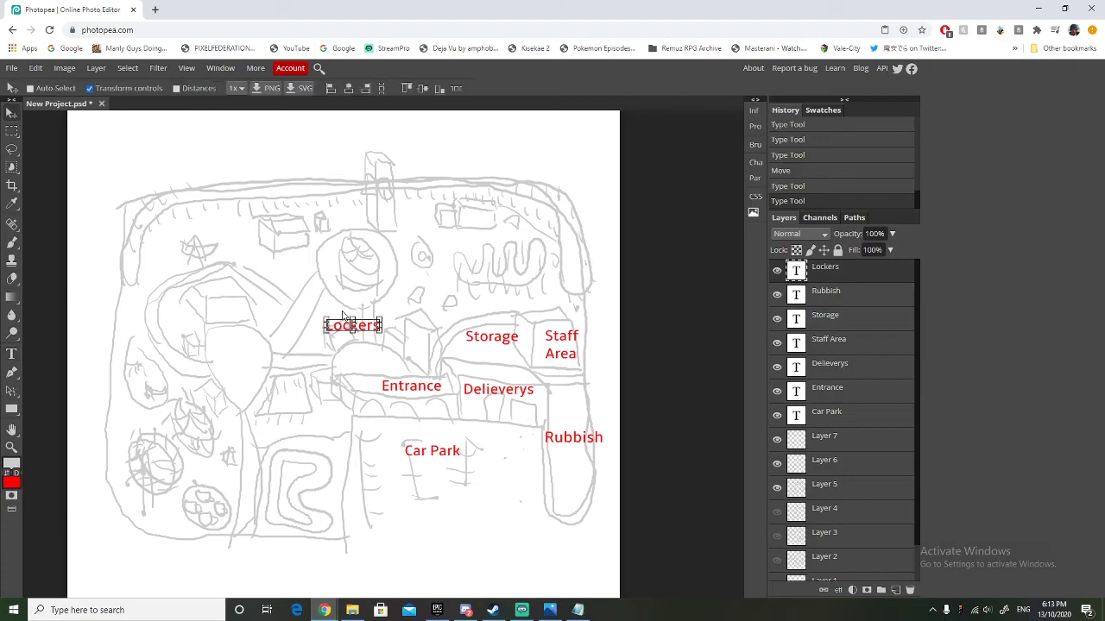
click(12, 354)
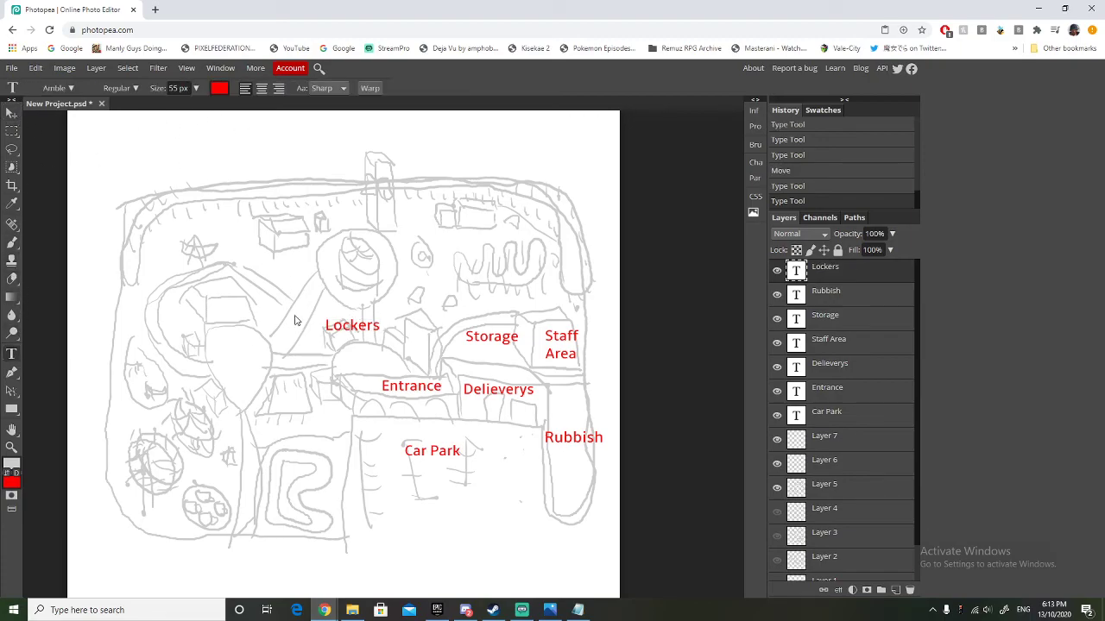
Move the "Lockers" label slightly down onto its building and set its text size to 41 px.
click(196, 88)
drag(187, 108, 179, 109)
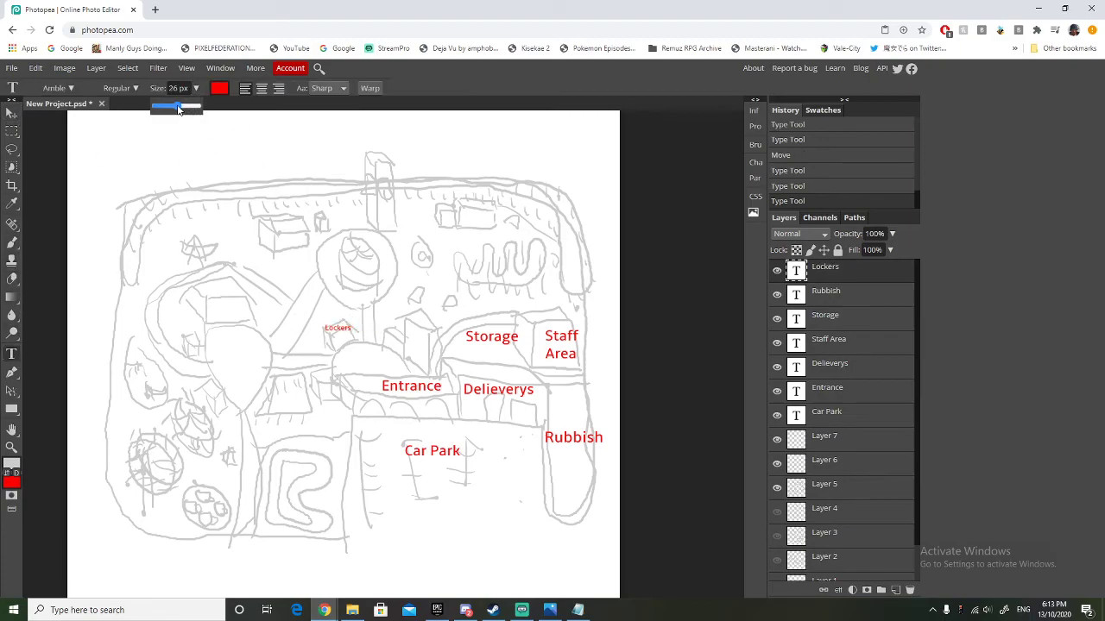
click(11, 113)
drag(335, 332, 336, 338)
click(12, 354)
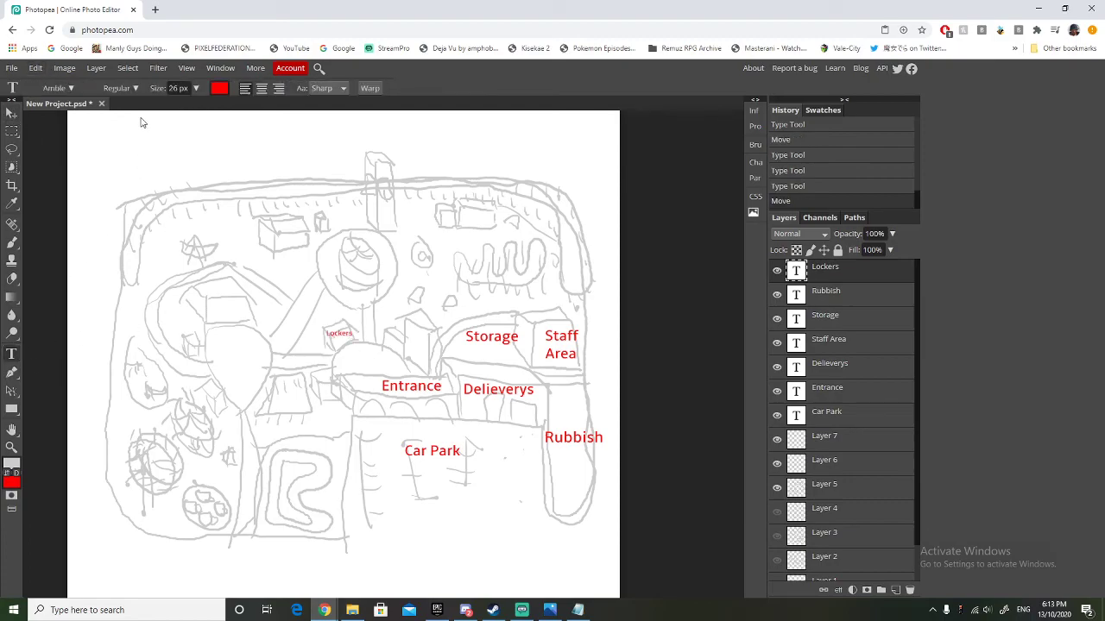
click(196, 88)
drag(178, 108, 183, 112)
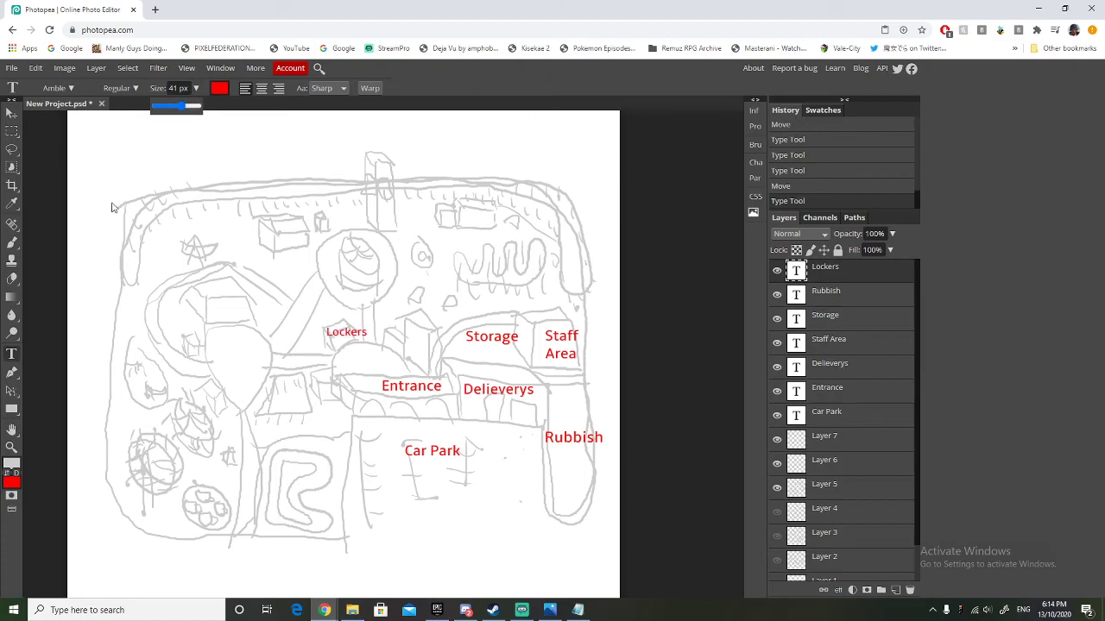
Start a red 41 px label reading "Mobility Scooters +" on the buildings between the lockers and the storage area.
click(11, 355)
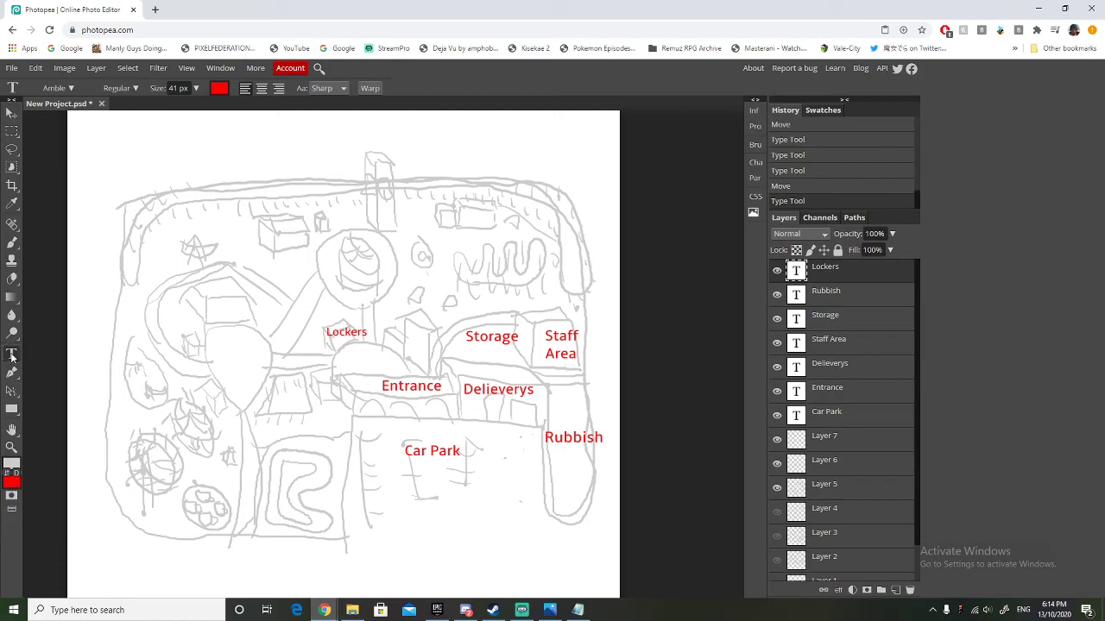
click(398, 345)
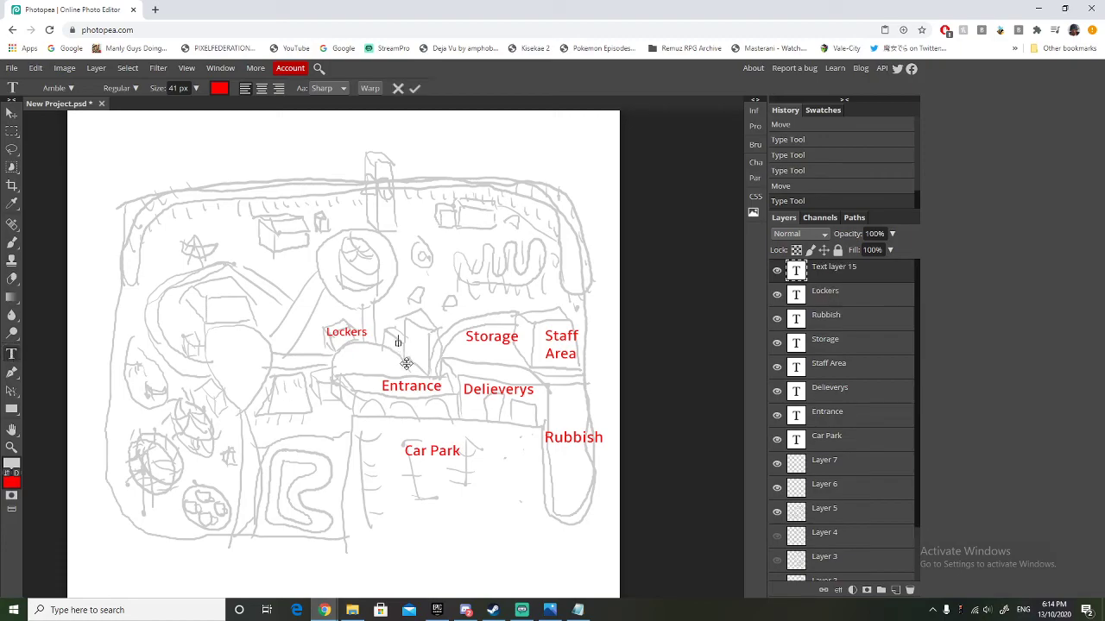
text(Mo)
key(BackSpace)
key(BackSpace)
text(bility Schoo)
key(BackSpace)
key(BackSpace)
text(ooters +)
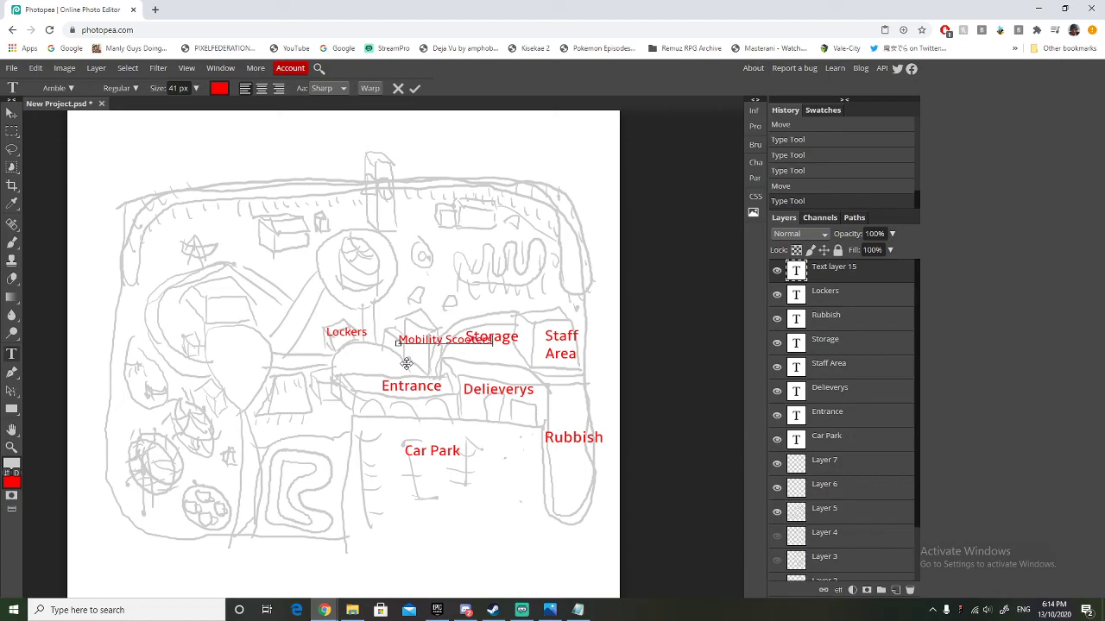
text(GiftShoip)
Complete the mobility scooters label with "GiftShop" and move it between the "Lockers" and "Storage" labels.
key(BackSpace)
key(BackSpace)
text(p)
click(12, 113)
drag(423, 351, 396, 347)
Add a red 41 px "Loo" label on the small building beside the entrance.
click(12, 355)
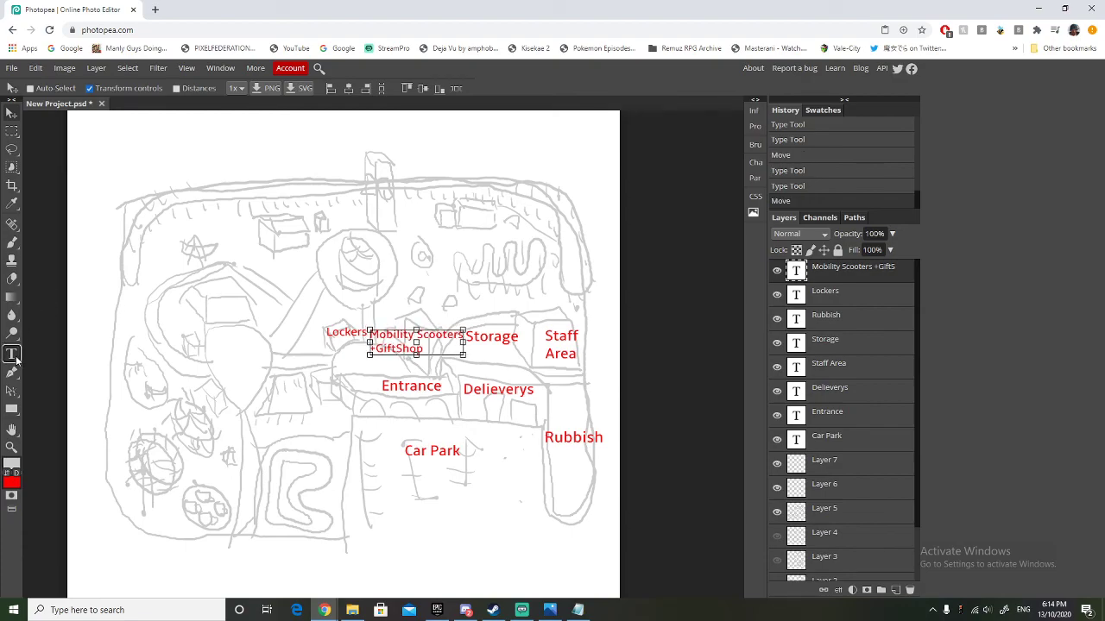
click(317, 393)
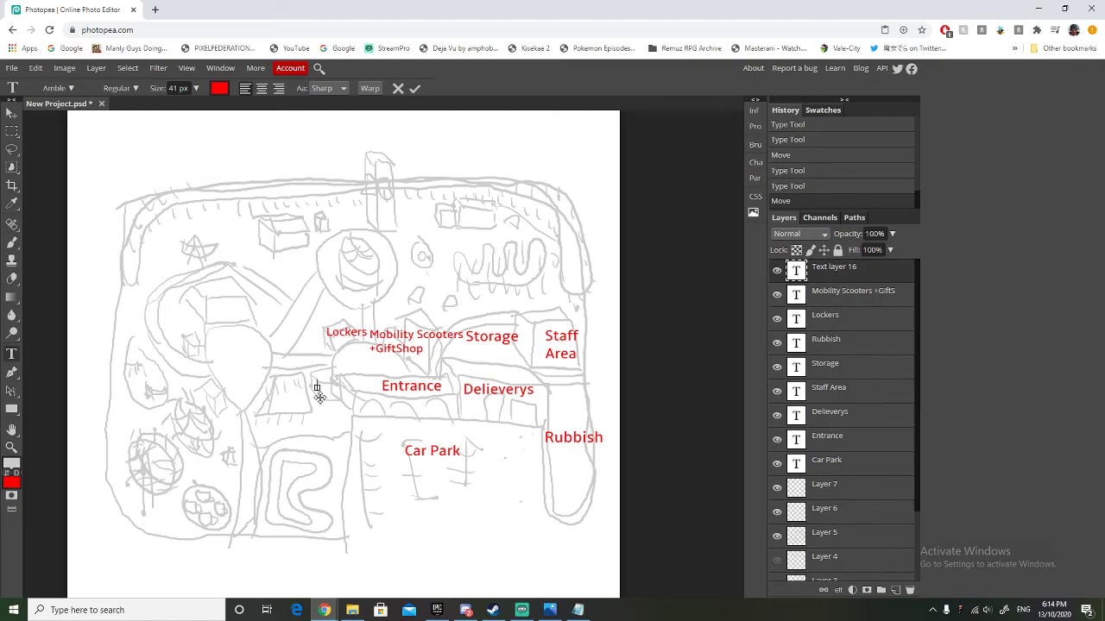
text(Loo)
click(11, 113)
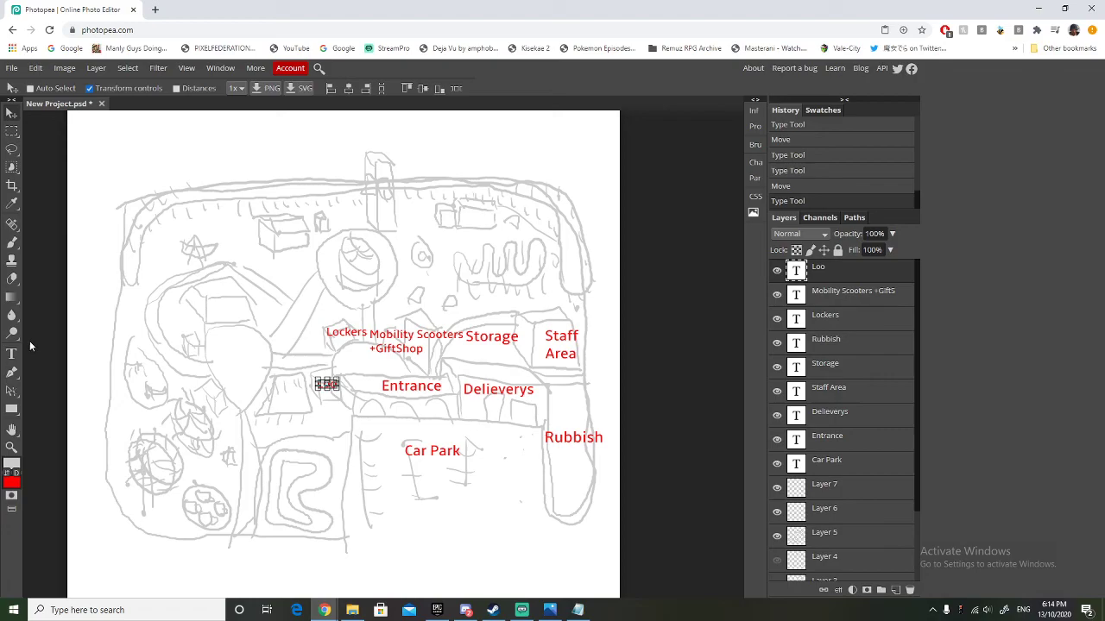
Add a red 41 px "Drop Tower" label, split over two lines, on the tall tower at the park's upper edge.
click(11, 353)
click(367, 204)
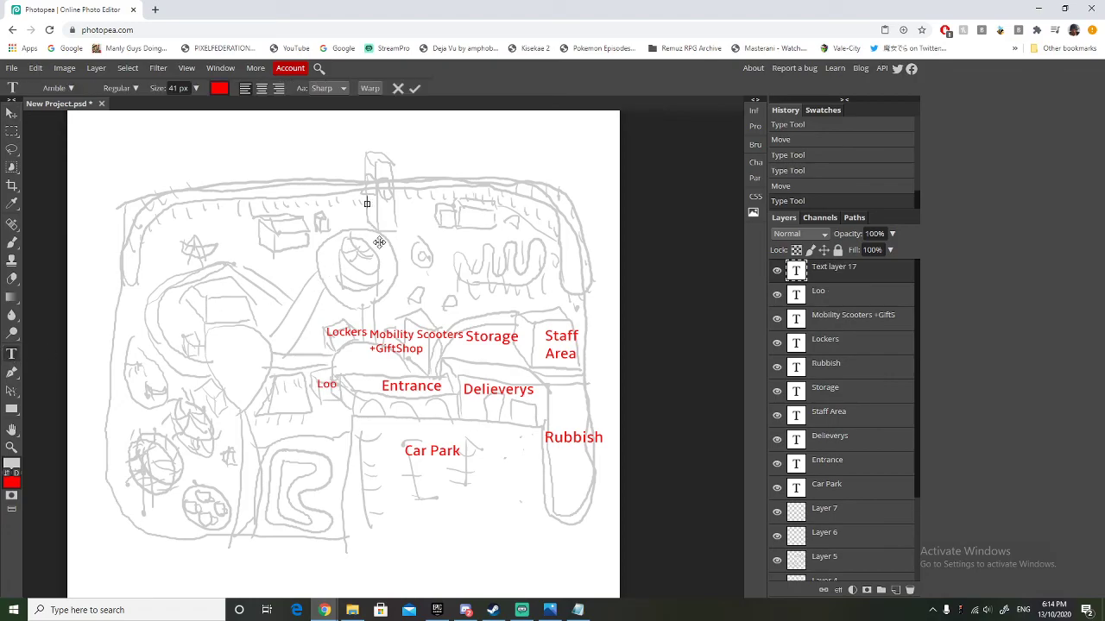
text(Drop Tower)
Add a red 41 px "Arcade+Cafe" label and centre it over the rectangular buildings beside the drop tower.
click(11, 354)
click(459, 226)
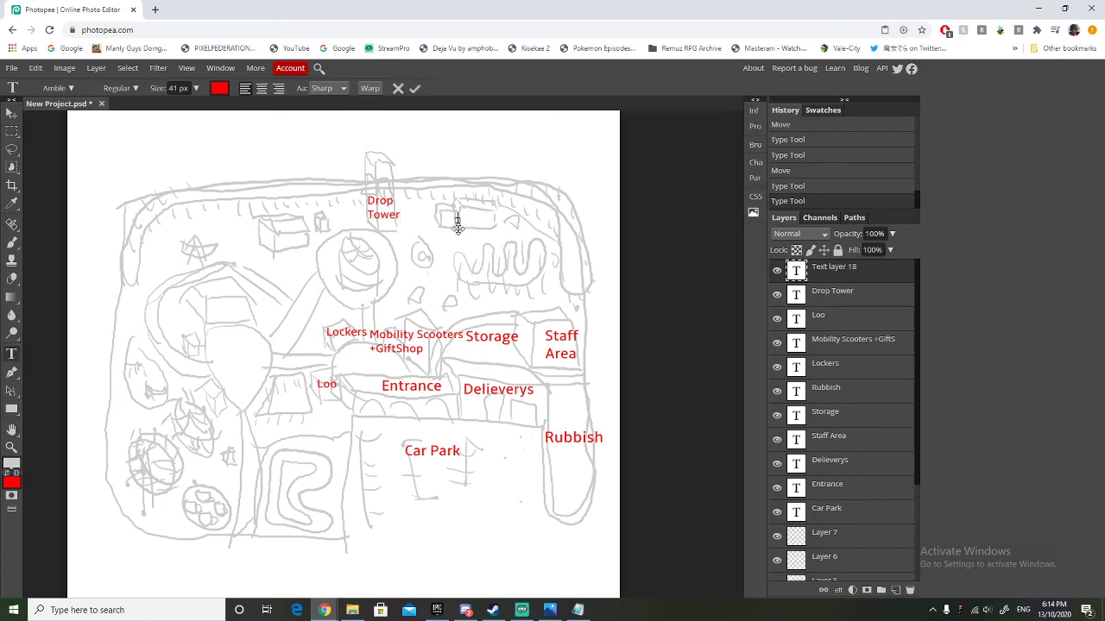
text(Arcade)
text(+CAef)
key(BackSpace)
key(BackSpace)
key(BackSpace)
text(afe)
click(12, 113)
drag(474, 222, 448, 223)
Add a red 41 px "Wild Mouse" label on the zigzag coaster track below the arcade.
click(11, 354)
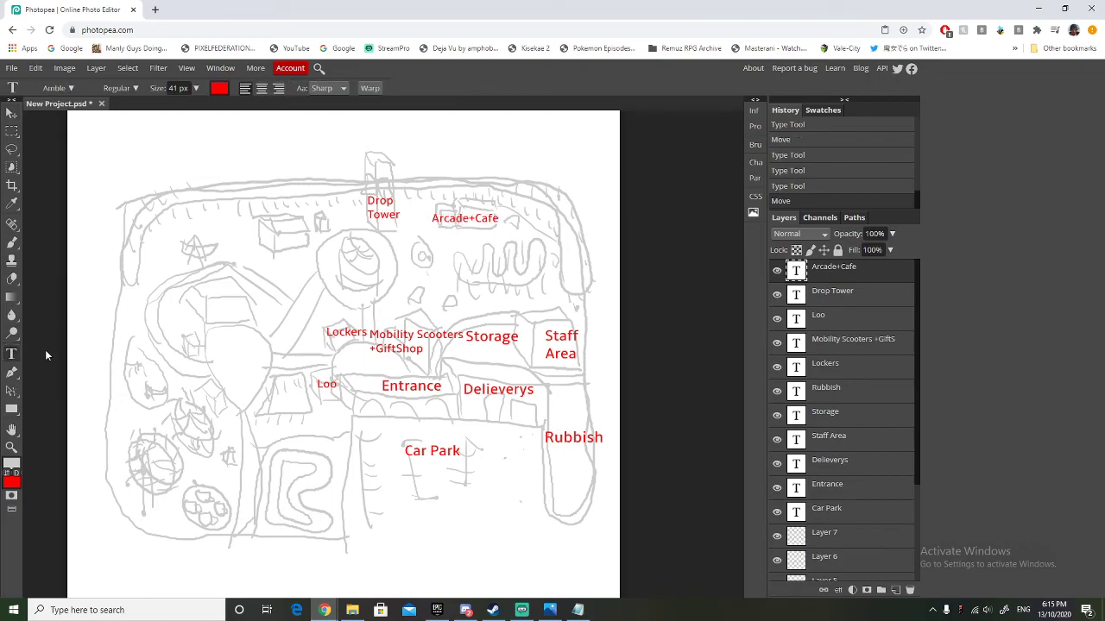
click(485, 273)
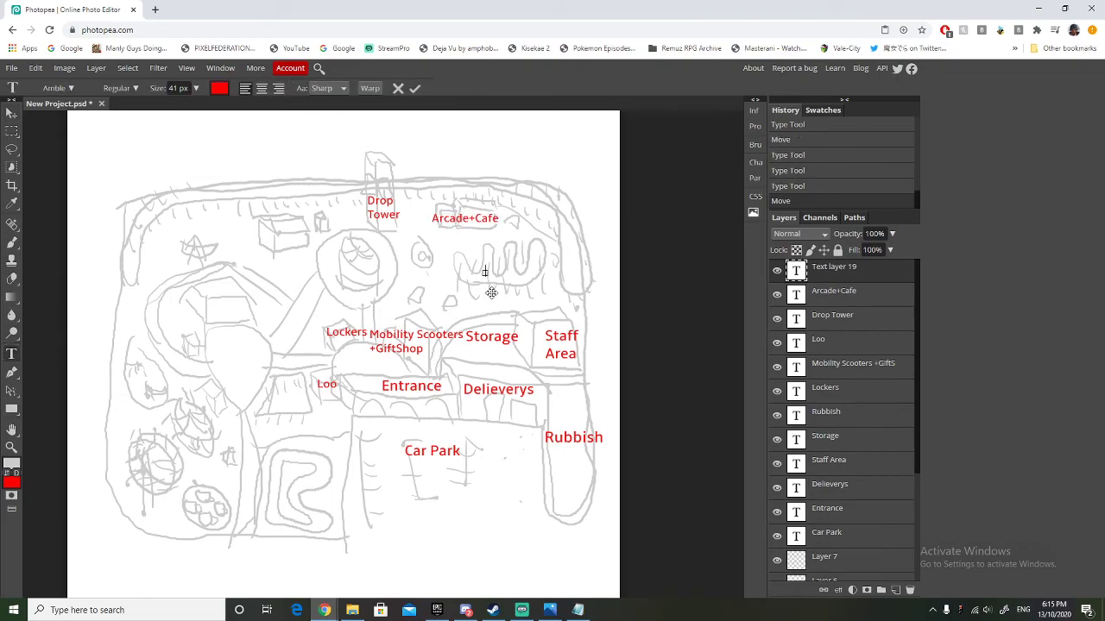
text(Wild Mouse)
Add a red 41 px "Wooden Coaster" label and position it on the track along the park's upper edge.
click(11, 357)
click(235, 192)
text(Wooden)
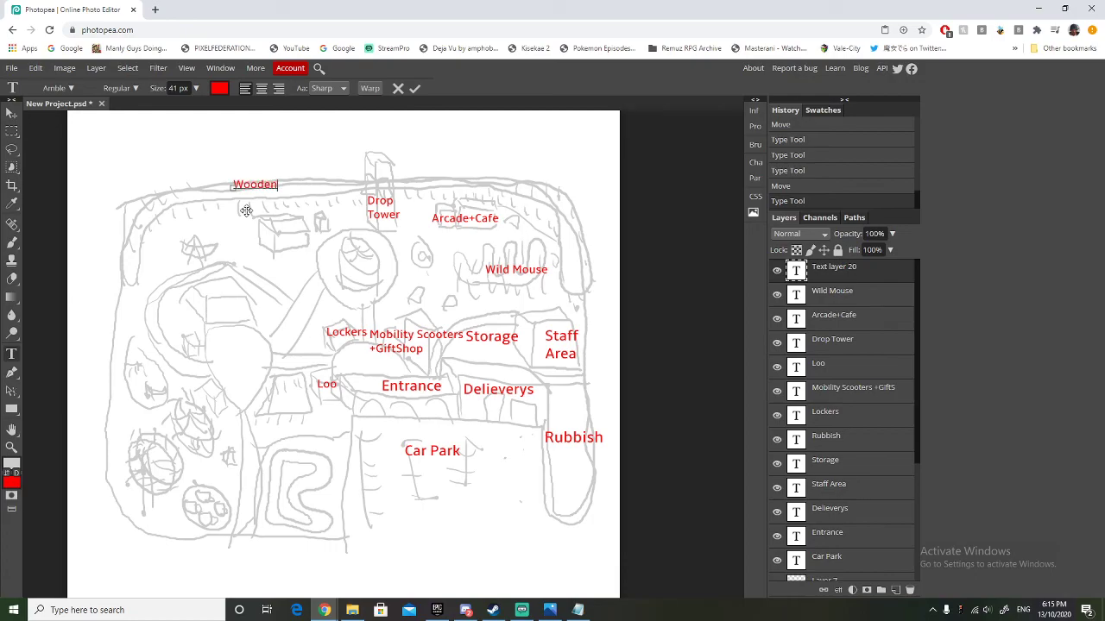
text( Coaster)
click(12, 113)
drag(292, 195, 291, 196)
Add a red 41 px "RC Boats" label on the small round pond between the circular plaza and the wild mouse.
click(12, 354)
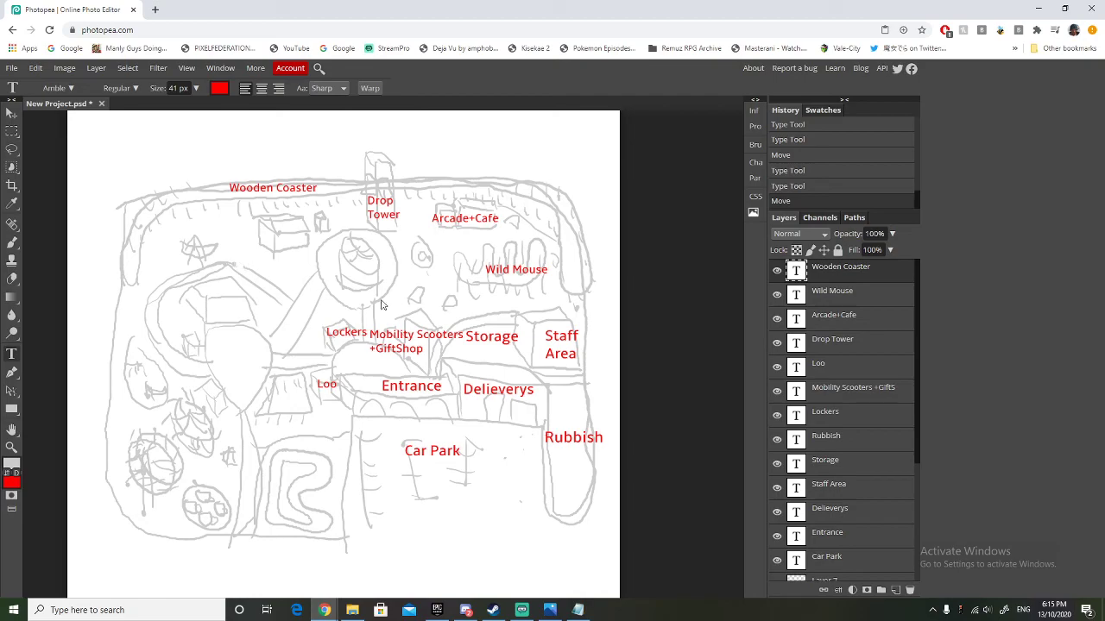
click(418, 255)
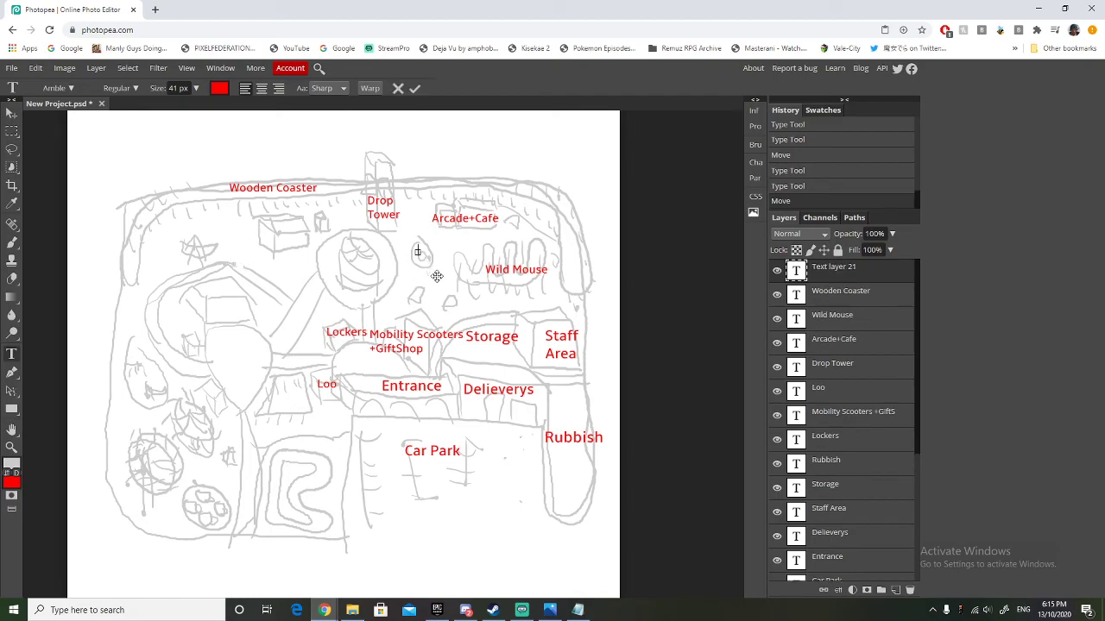
text(RC Boasts)
key(Left)
key(Left)
key(BackSpace)
Add a red 41 px "MerryGoRound" label and centre it on the circular plaza below the drop tower.
click(12, 354)
click(342, 276)
text(MerryGoRound)
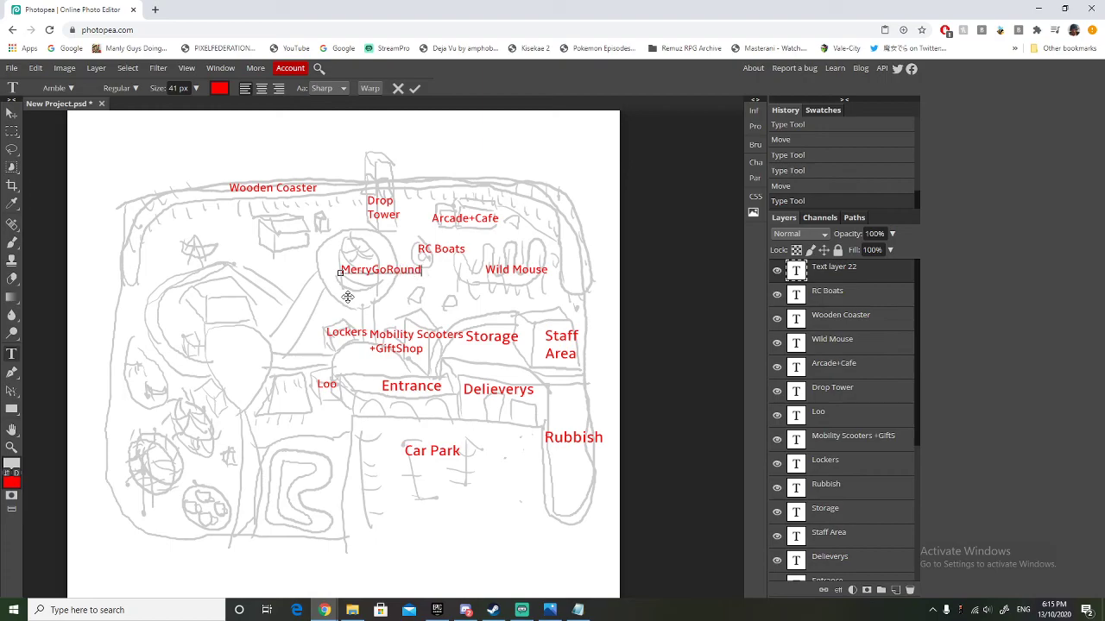
click(12, 113)
drag(353, 270, 334, 266)
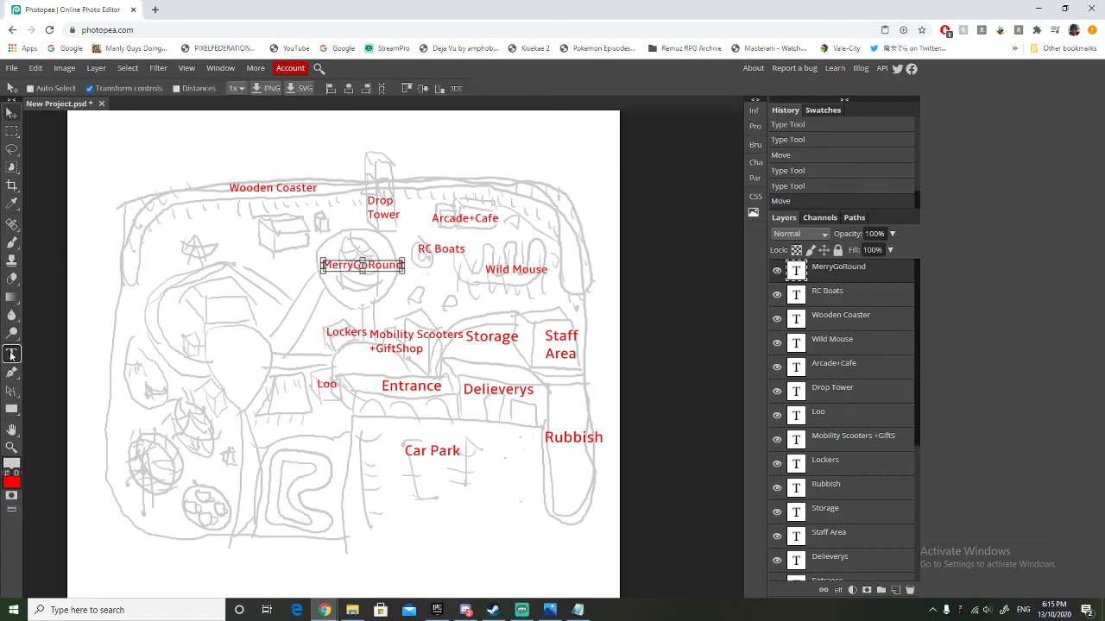
Add a red 41 px "Dodgems" label on the box-shaped building below the wooden coaster.
click(12, 354)
click(269, 234)
text(Dodgens)
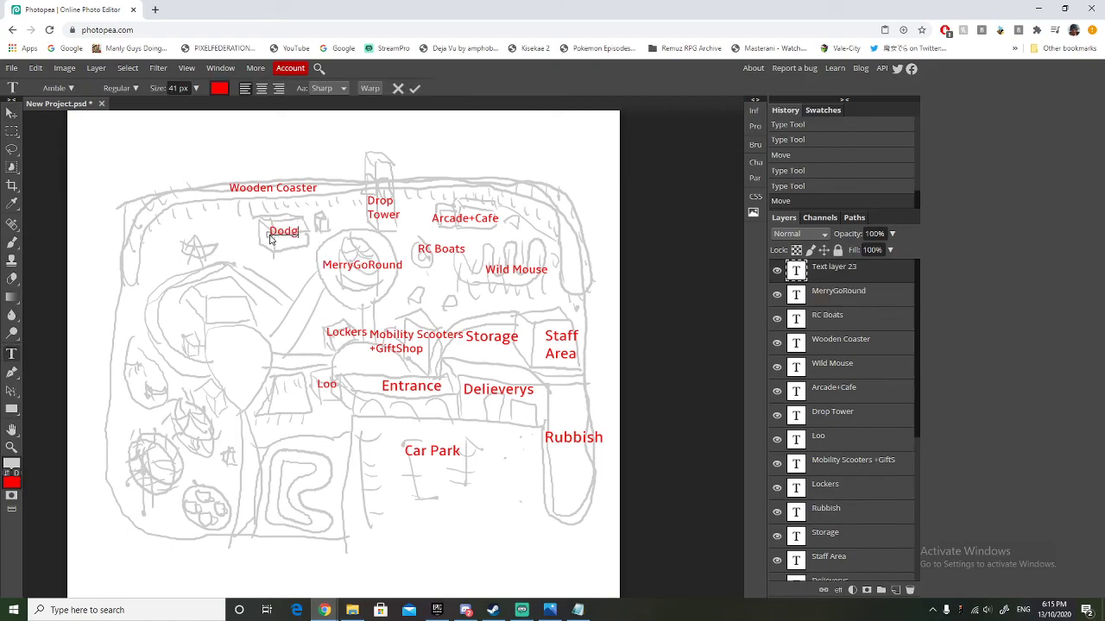
key(BackSpace)
key(BackSpace)
text(ms)
Add a red 41 px "Boat Ride" label and centre it on the star-shaped ride in the park's upper-left area.
click(12, 355)
click(188, 255)
text(Boast Ride)
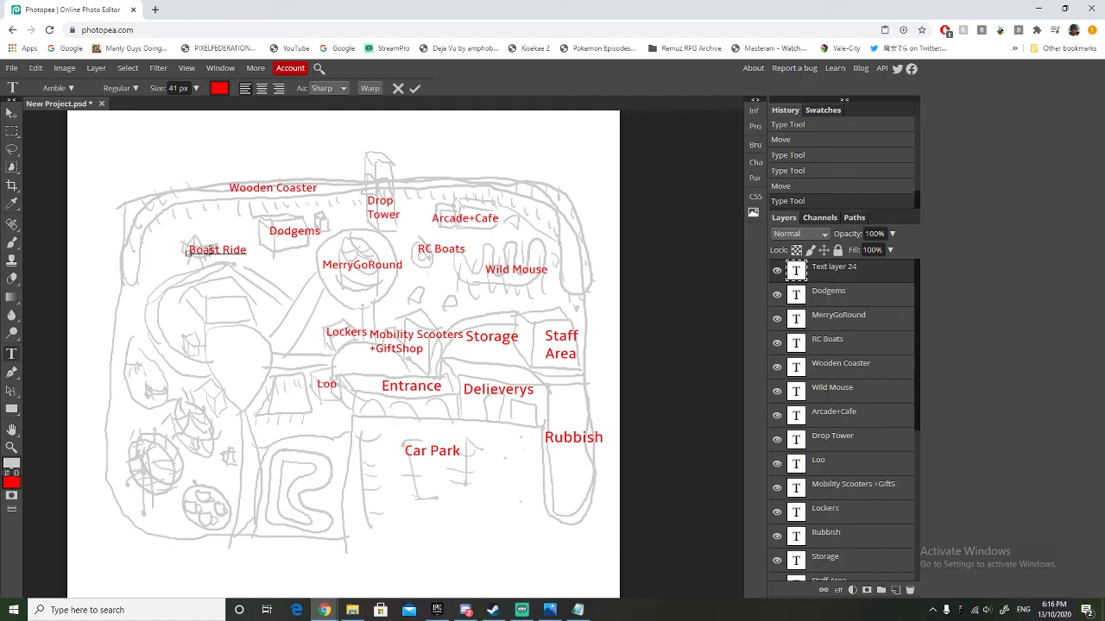
click(211, 251)
key(BackSpace)
click(11, 113)
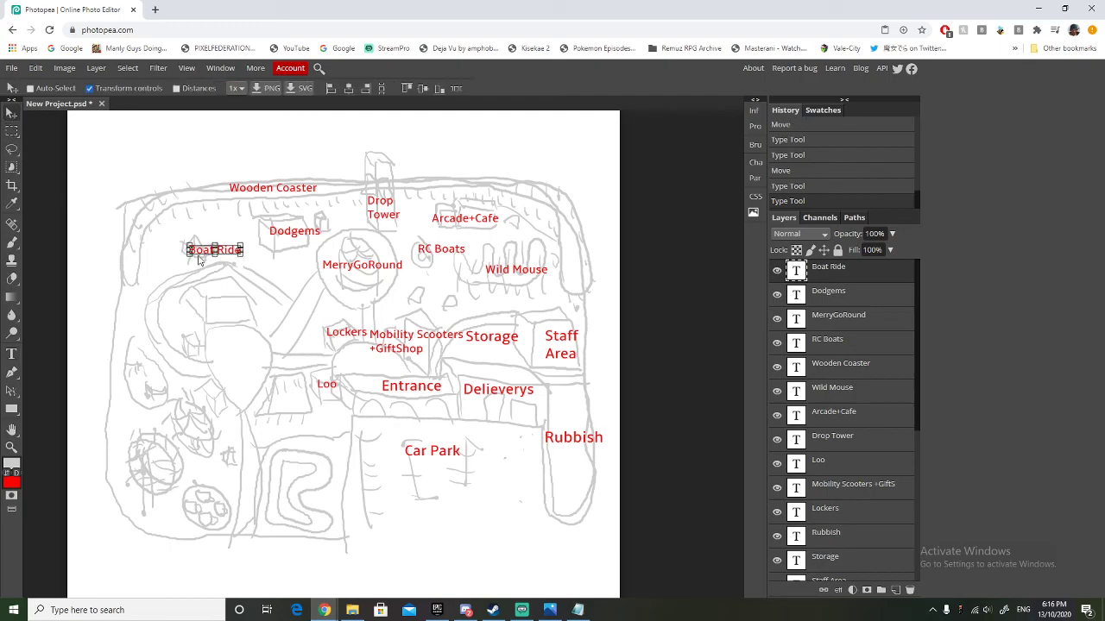
drag(197, 255, 192, 254)
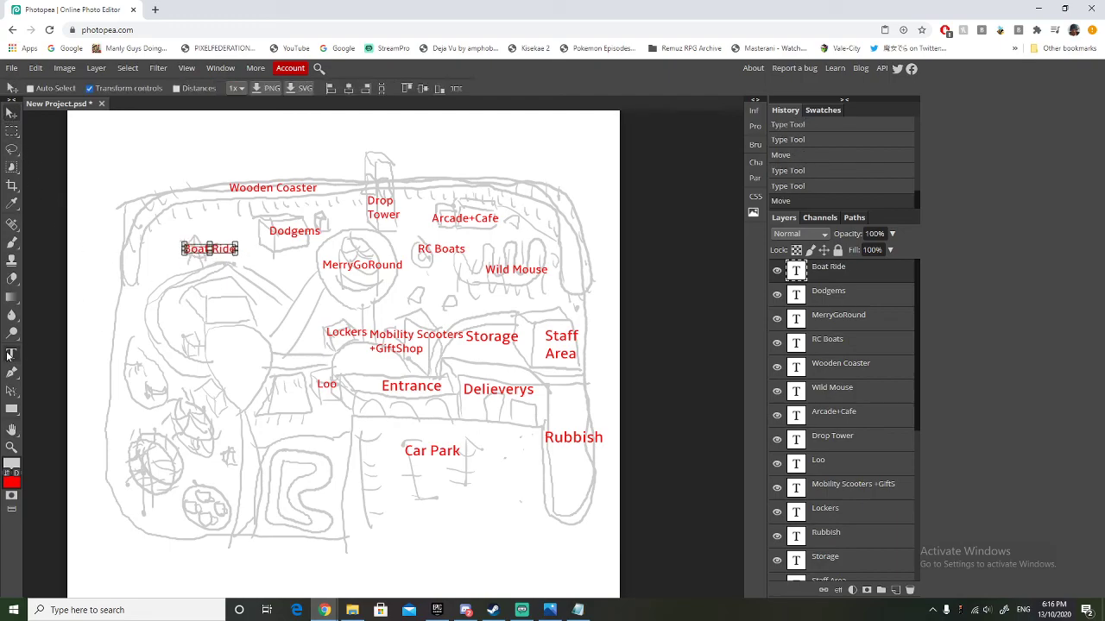
Add a red 41 px "Restaurant" label and centre it above the box-shaped building inside the curved path below the boat ride.
click(11, 355)
click(211, 297)
text(Rest)
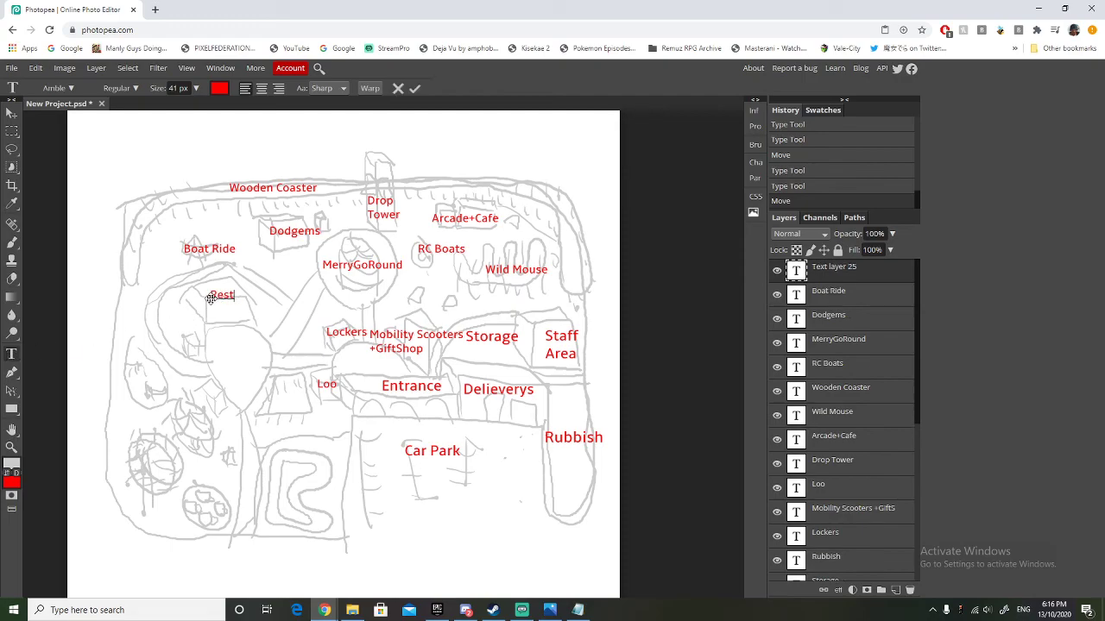
text(aur)
text(aunt)
key(BackSpace)
key(BackSpace)
key(BackSpace)
text(nt)
click(12, 113)
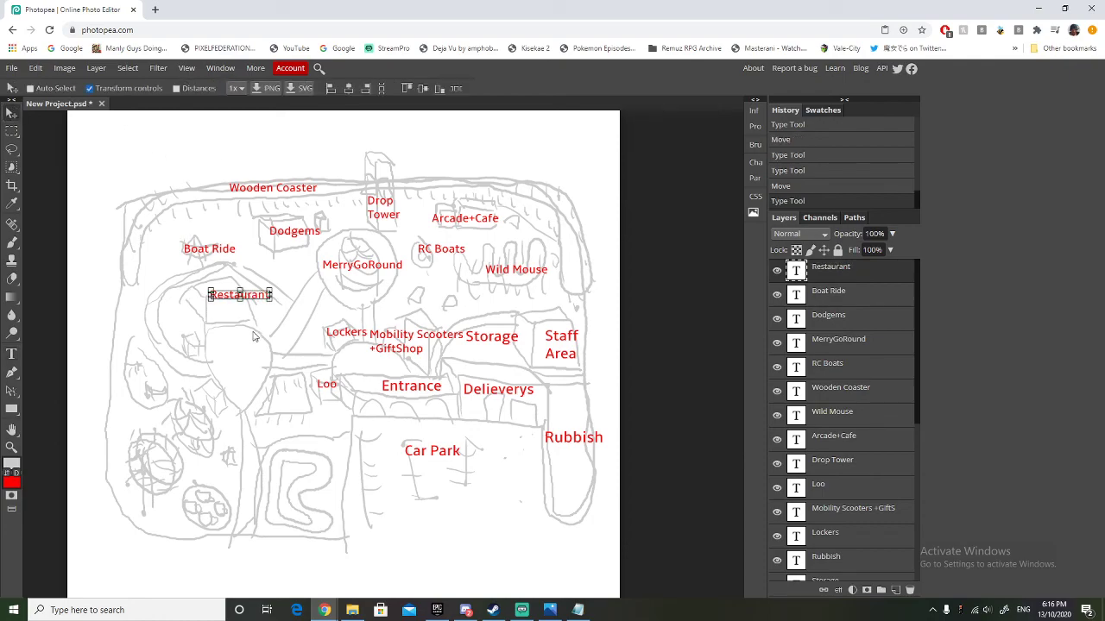
drag(252, 337, 234, 336)
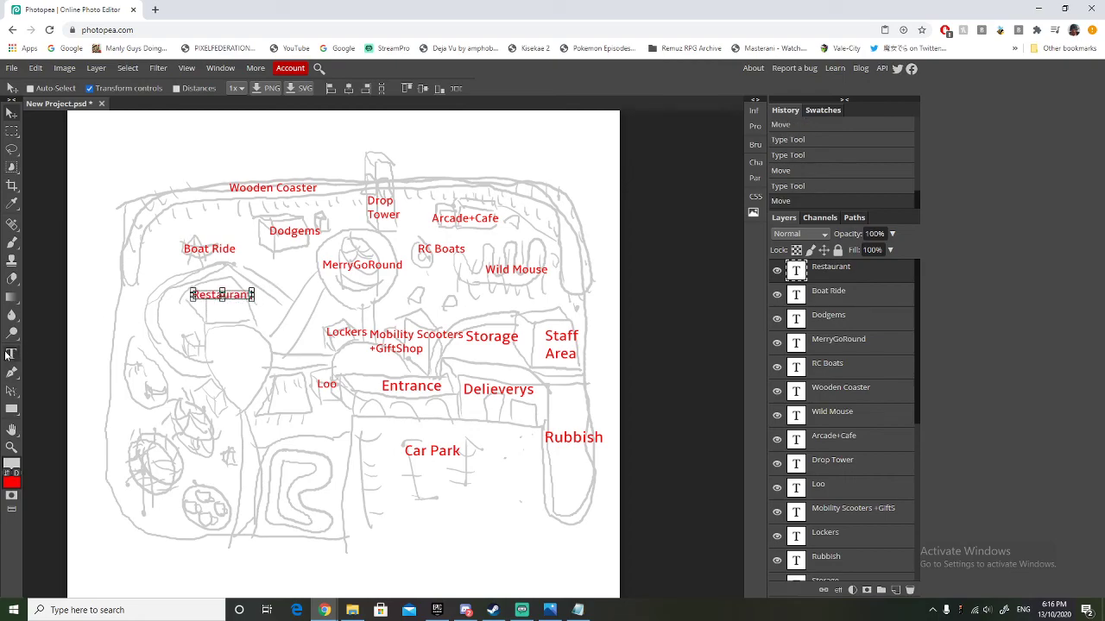
Add a red 41 px two-line "Picnic Area" label and centre it in the rounded plaza below the restaurant.
click(9, 354)
click(233, 345)
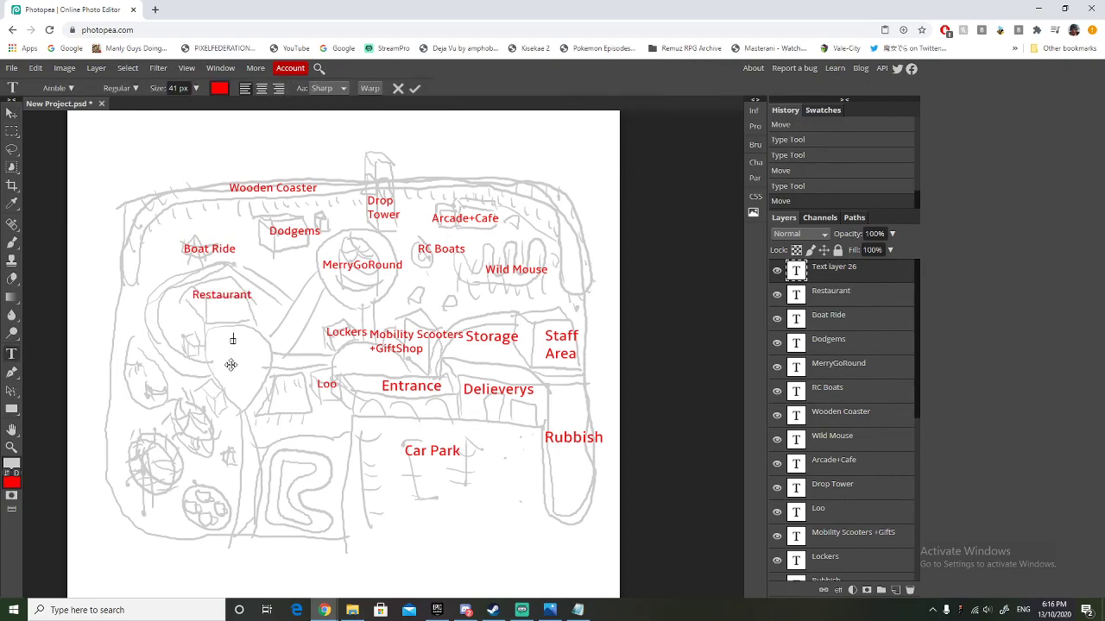
text(Picnic Area)
click(10, 130)
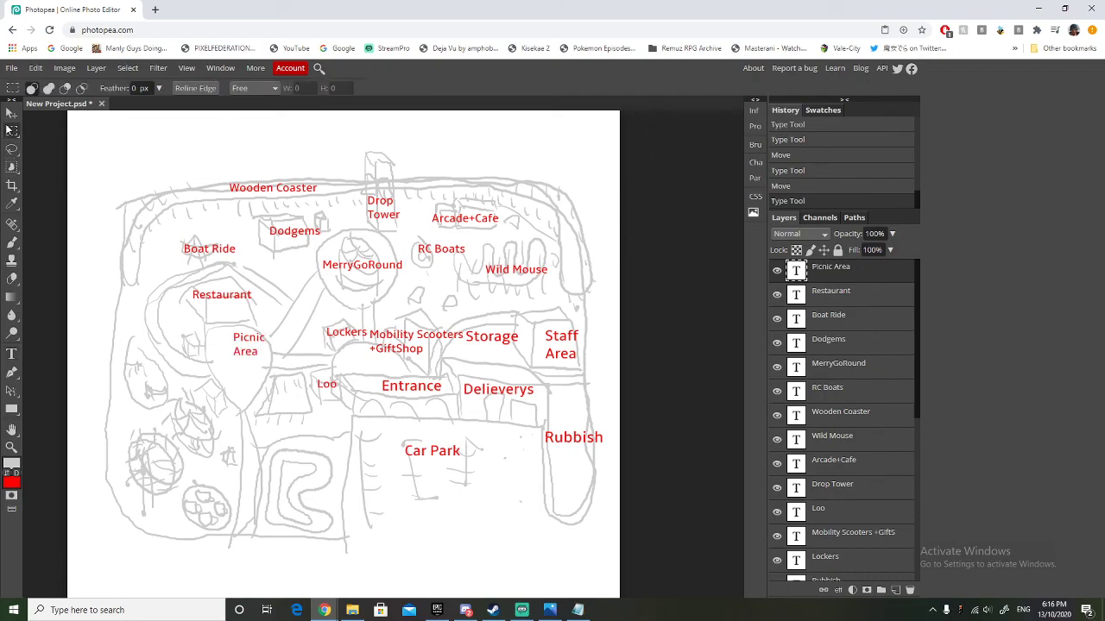
click(12, 113)
drag(244, 343, 235, 349)
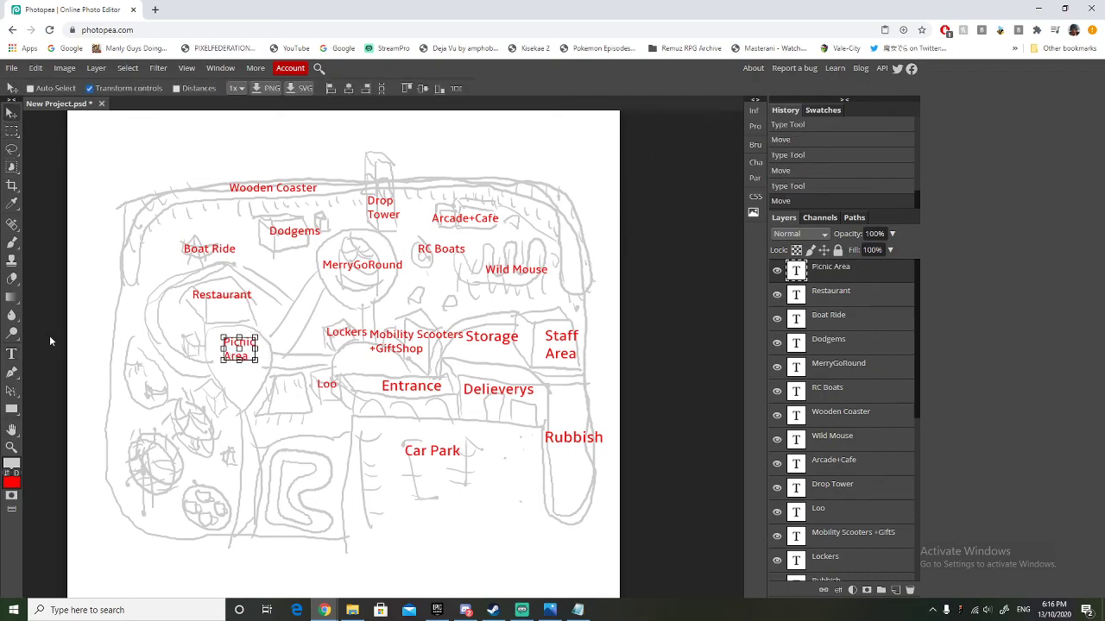
Add a red 41 px "Enclosure" label on the fenced area between the picnic area and the entrance.
click(11, 354)
click(272, 407)
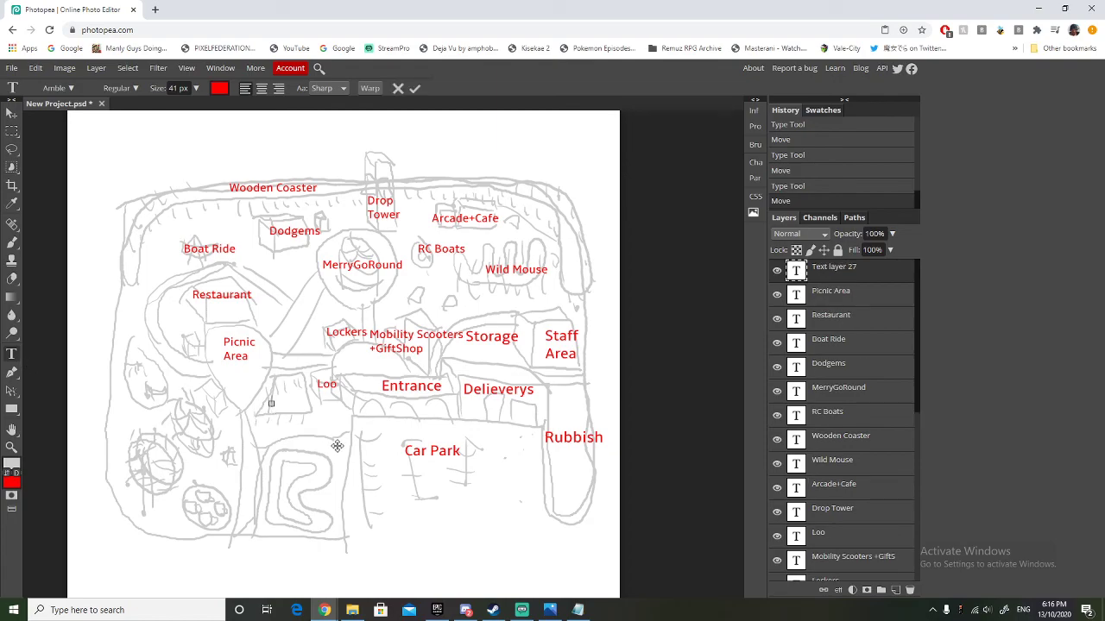
text(Enclosuer)
key(BackSpace)
text(e)
Add red 41 px labels reading "Go Karts" on the winding track and "Tea Cup" on the round ride in the park's lower-left area.
click(13, 355)
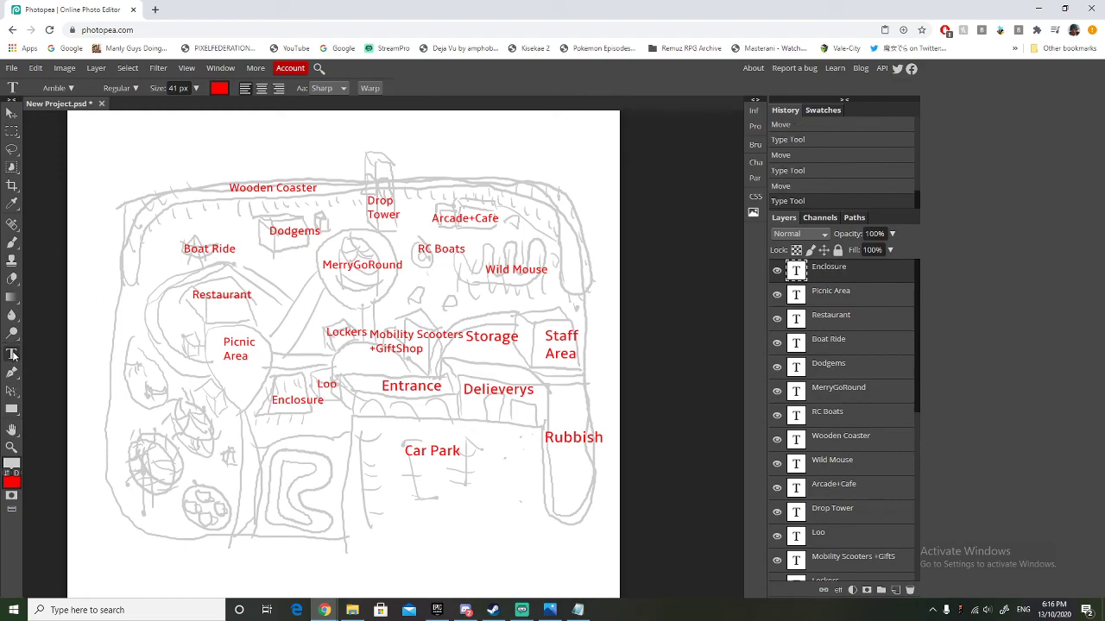
click(283, 489)
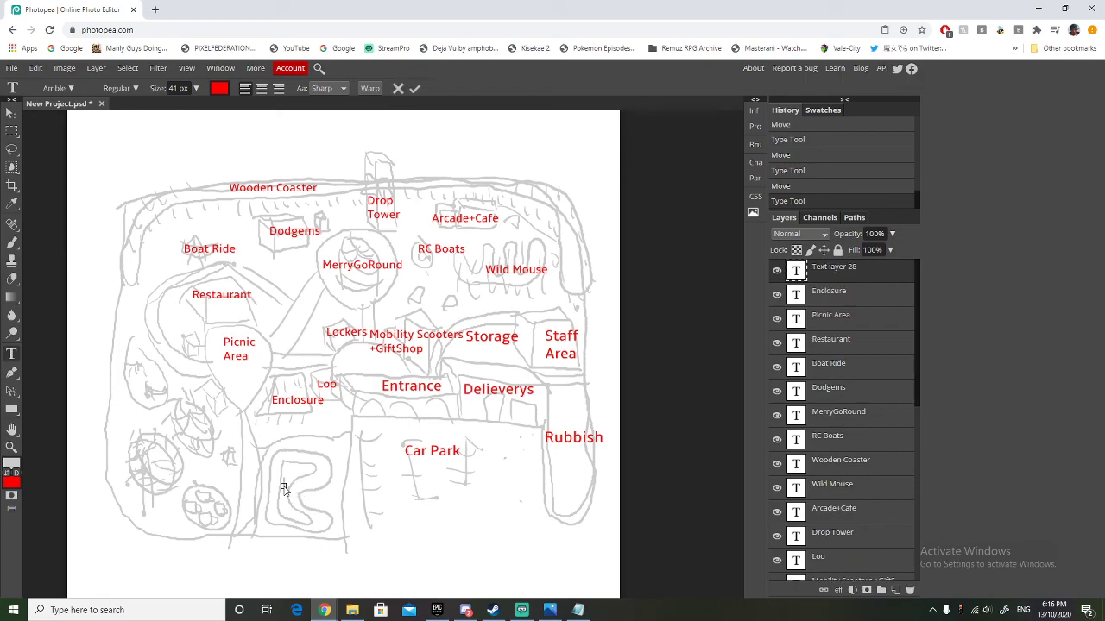
text(Go Karts)
click(12, 355)
click(186, 502)
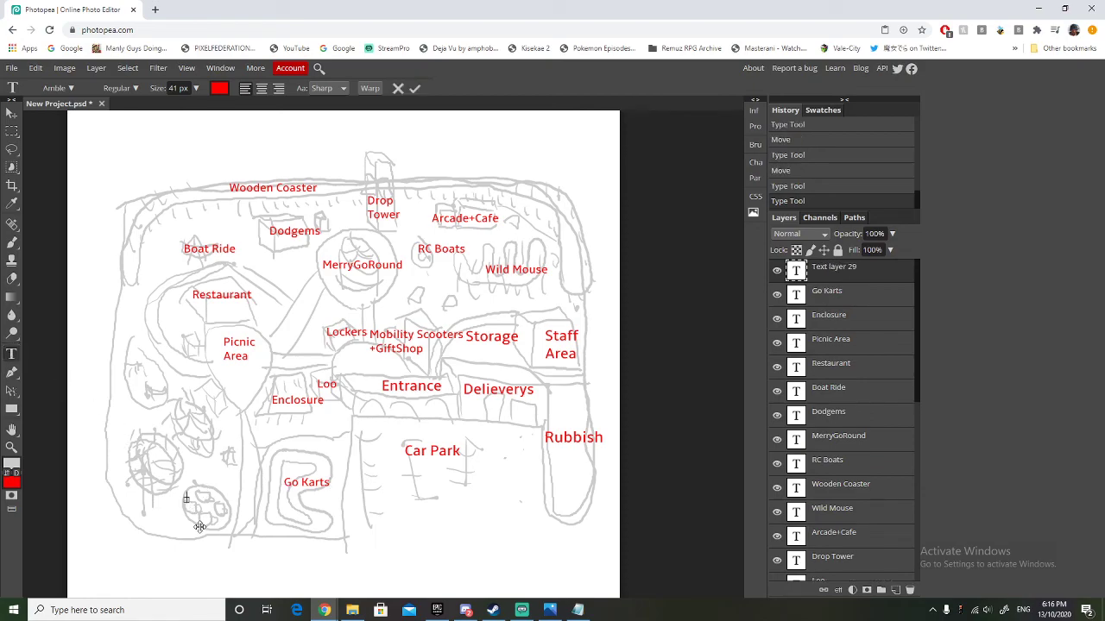
text(Tea Cup)
Add a red 41 px "ChairOPlane" label and centre it on the ride above the tea cups.
click(12, 354)
click(184, 424)
text(Cha)
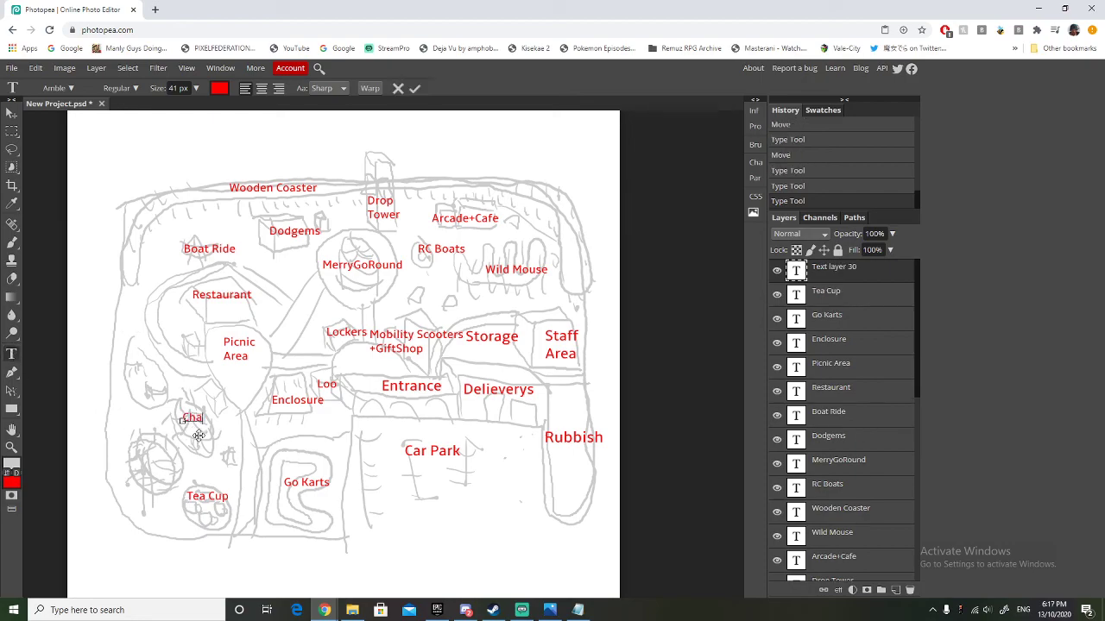
text(irOPlane)
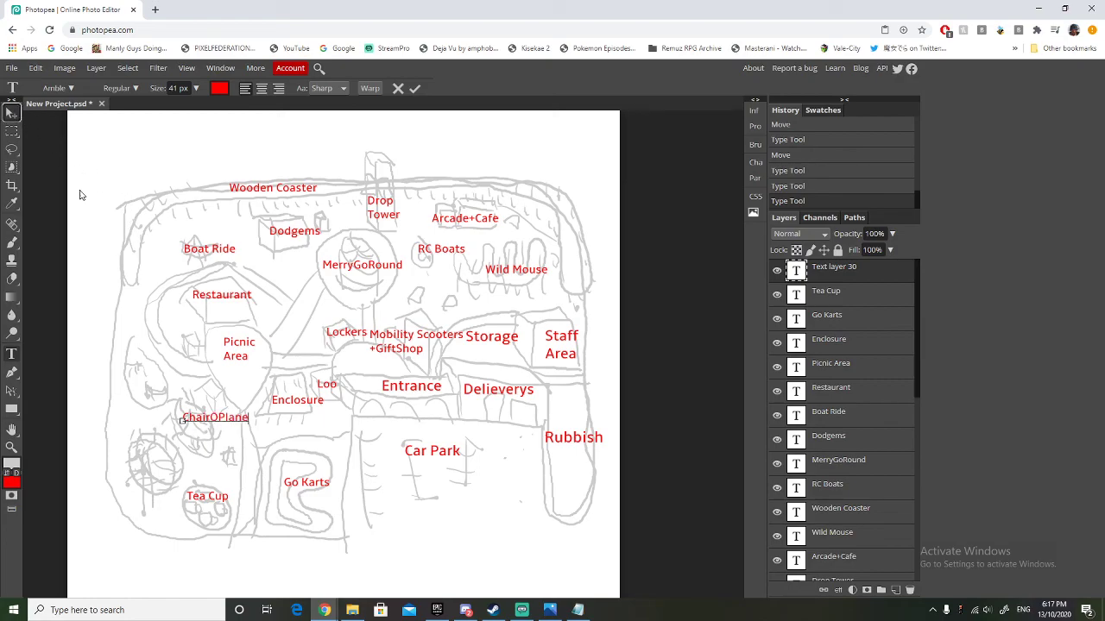
click(12, 114)
drag(191, 422, 181, 424)
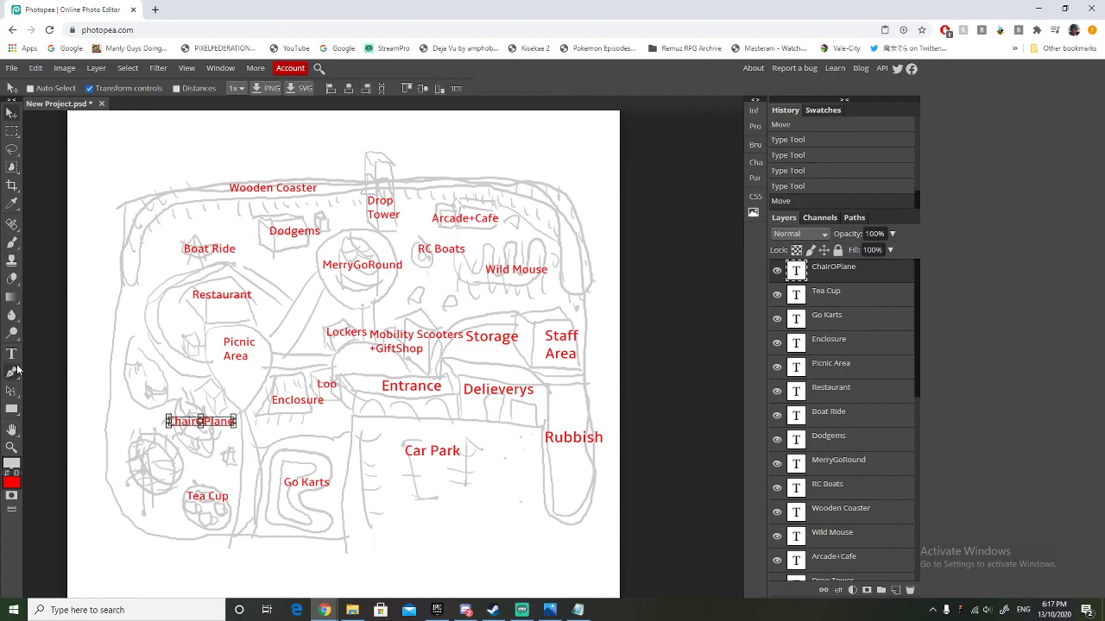
Add a red 41 px two-line "Ferris Wheel" label on the large spoked wheel near the park's lower-left edge.
click(12, 354)
click(141, 466)
text(Fer)
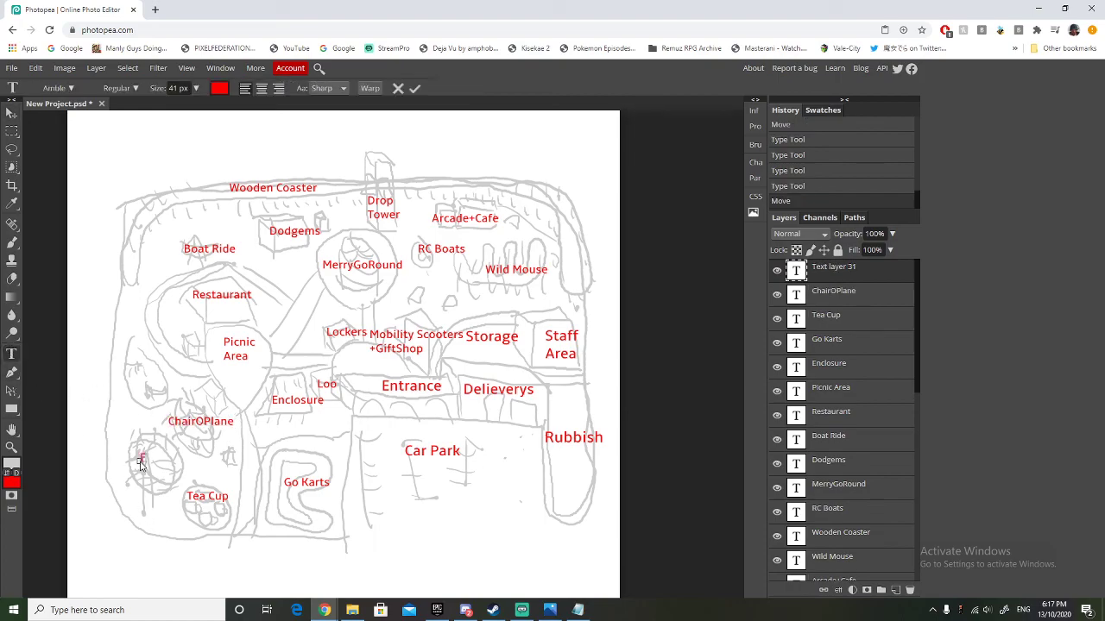
text(ris)
key(Return)
text(Wheel)
Add a red 41 px "Playground" label on the play area along the park's left edge, above the ferris wheel.
click(12, 355)
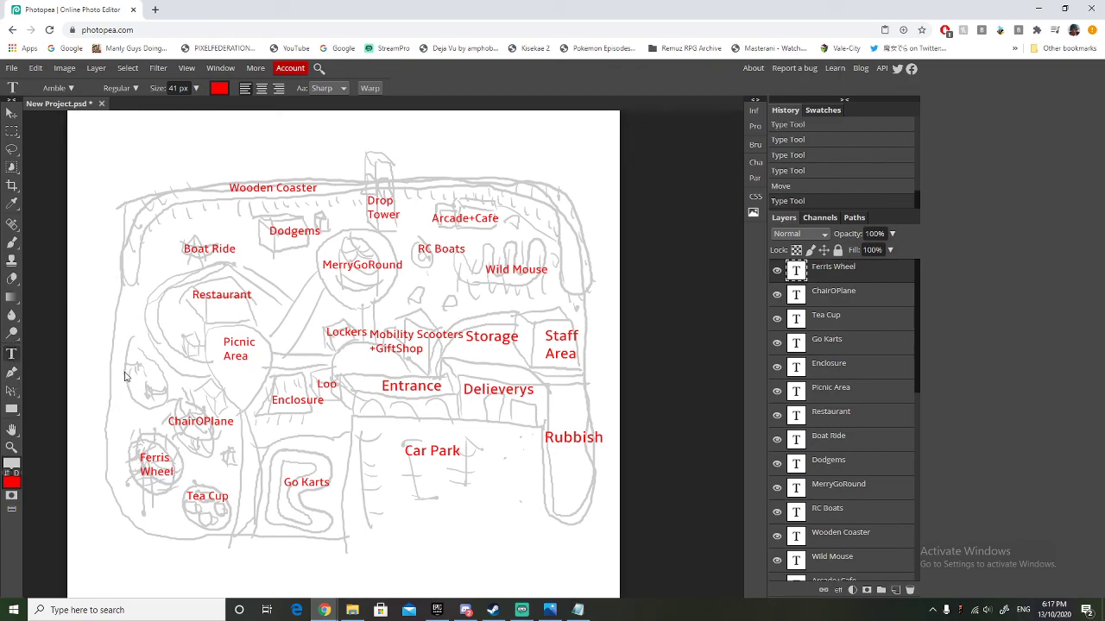
click(124, 377)
text(Playground)
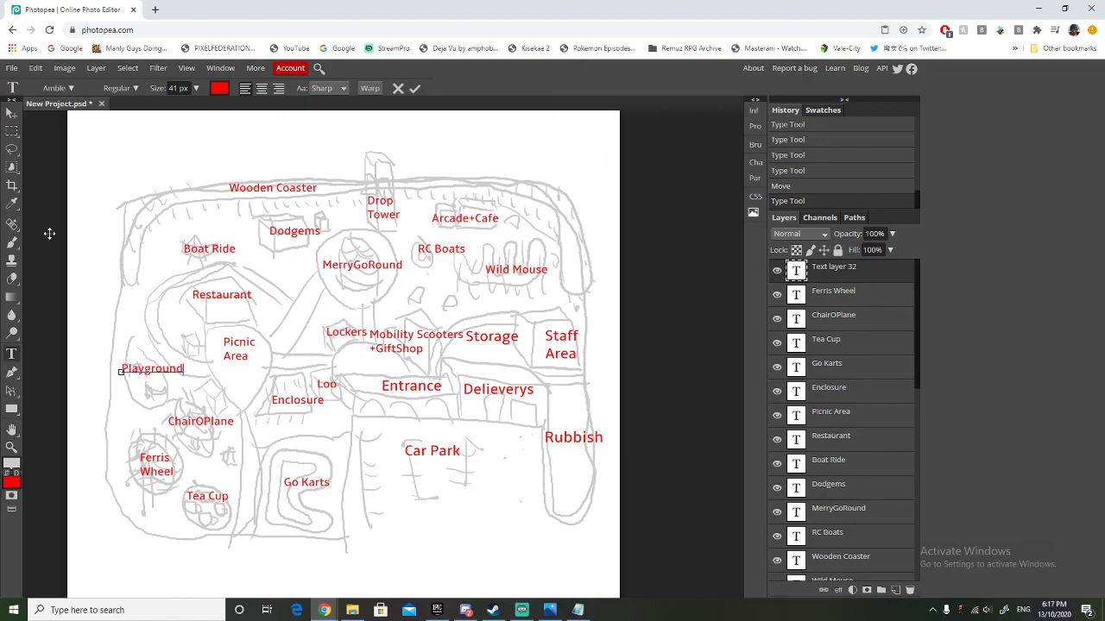
click(12, 113)
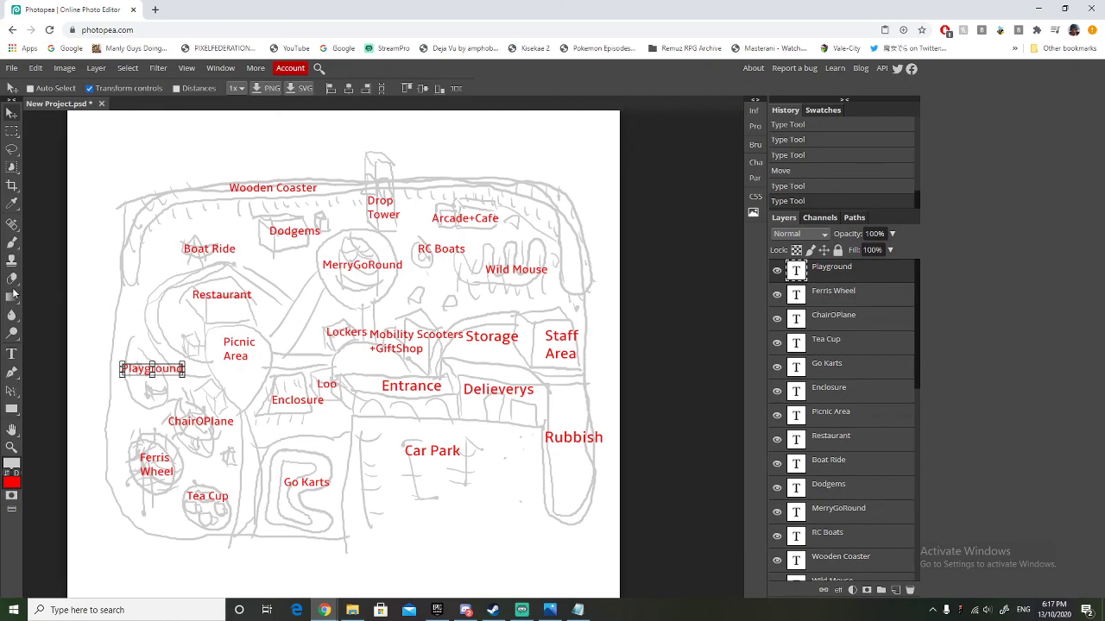
Add a red 41 px two-line "Food Stalls" label and position it inside the curved path beside the restaurant.
click(11, 354)
click(166, 326)
text(F)
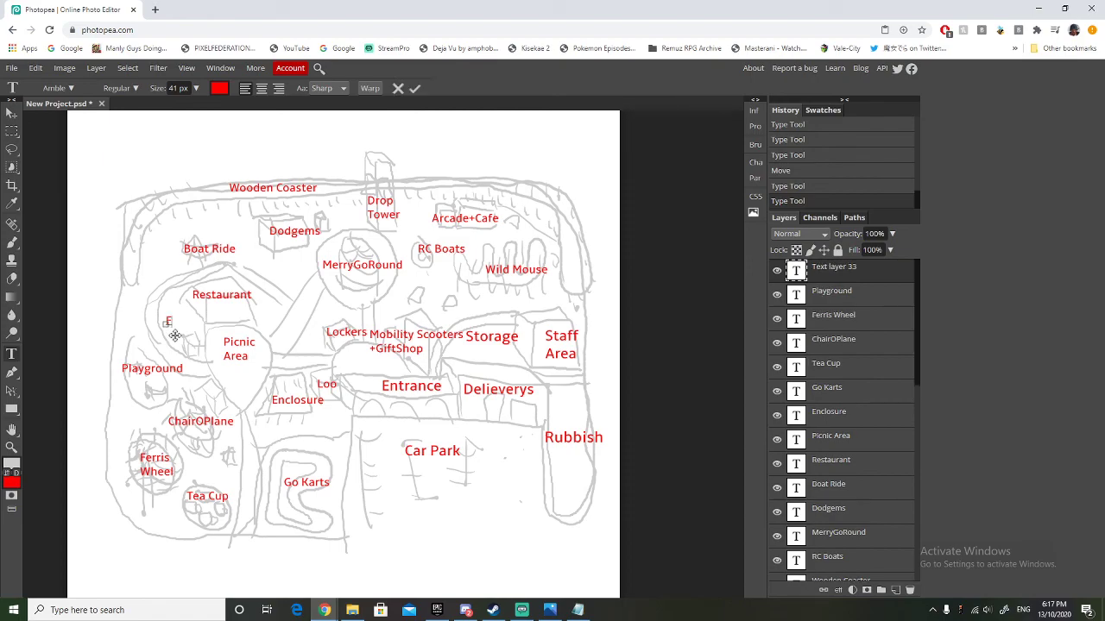
text(ood Stalls)
click(11, 113)
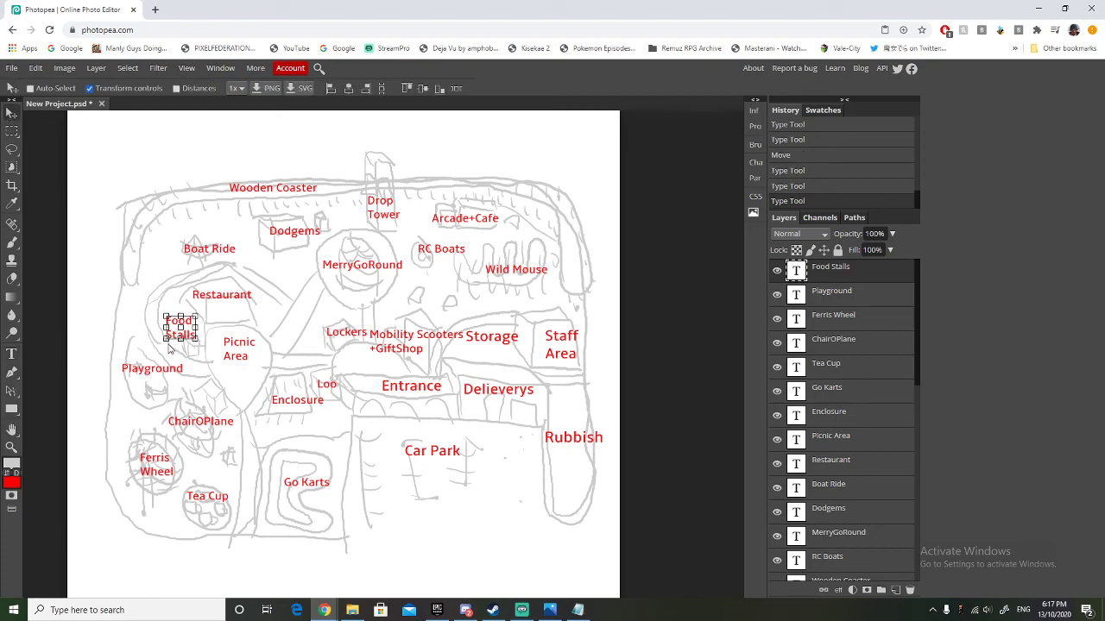
drag(170, 337, 169, 332)
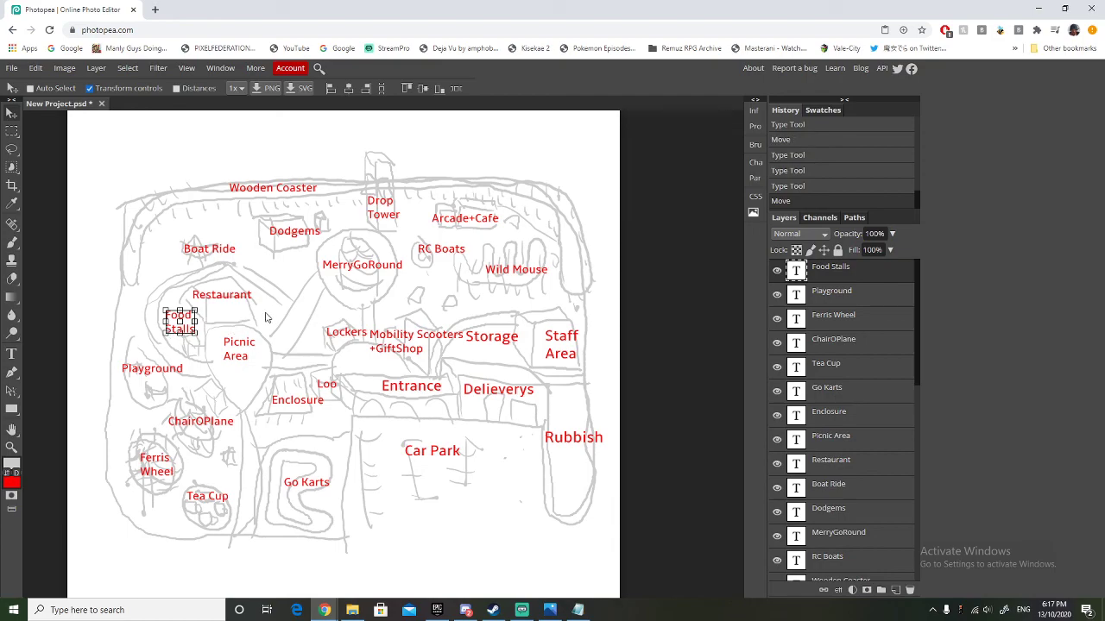
scroll(311, 329, down, 1)
scroll(310, 328, up, 1)
scroll(364, 325, up, 1)
scroll(363, 326, down, 1)
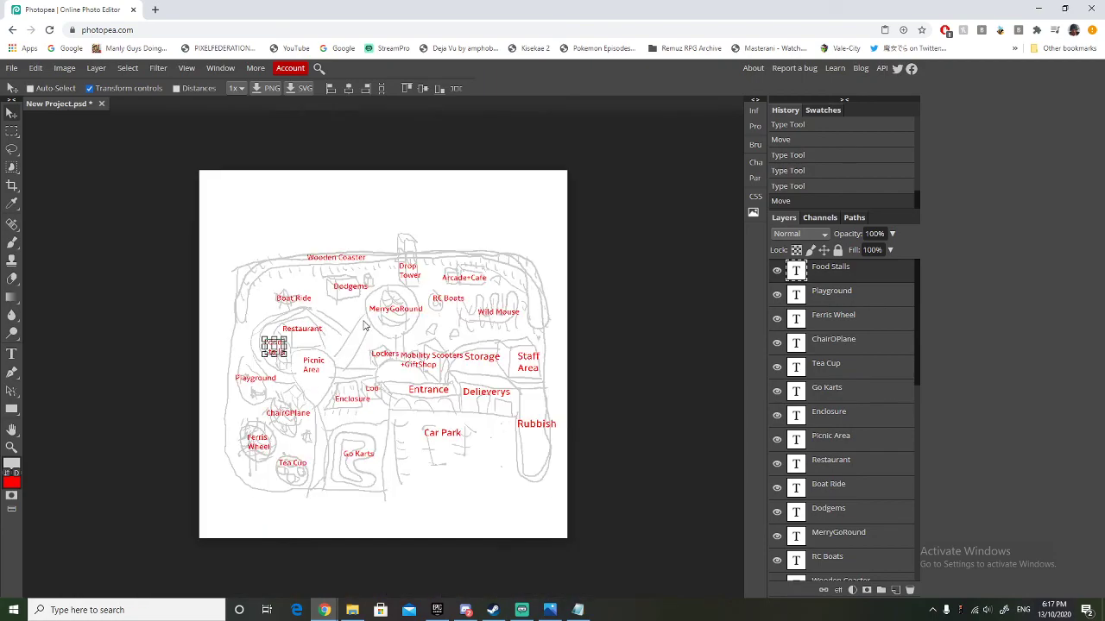
scroll(363, 325, up, 1)
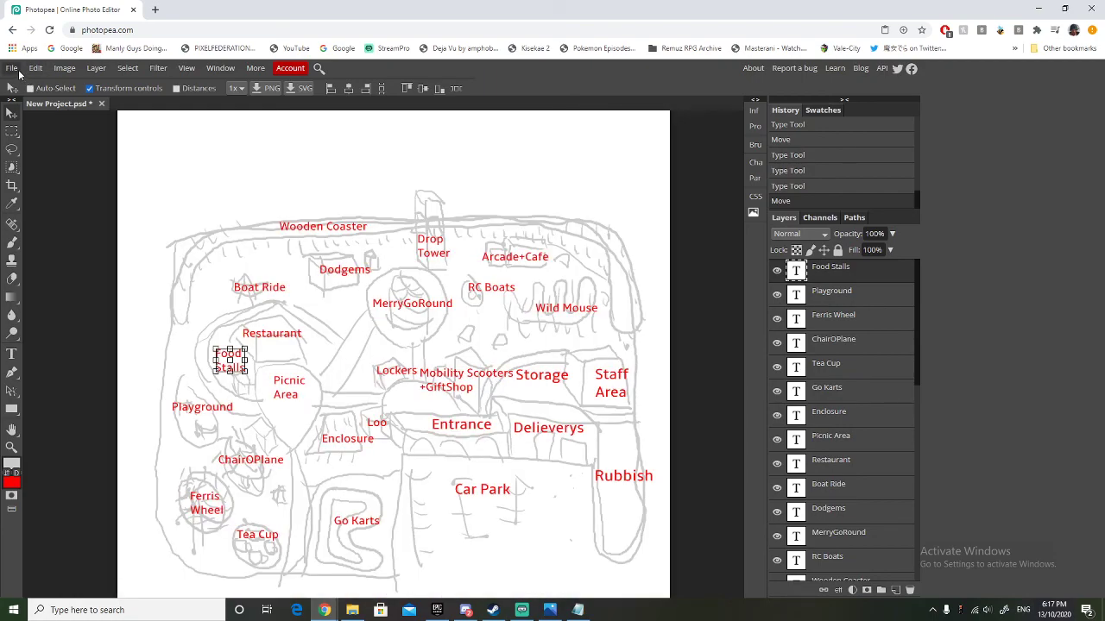
click(13, 69)
click(19, 73)
drag(42, 8, 171, 2)
click(522, 610)
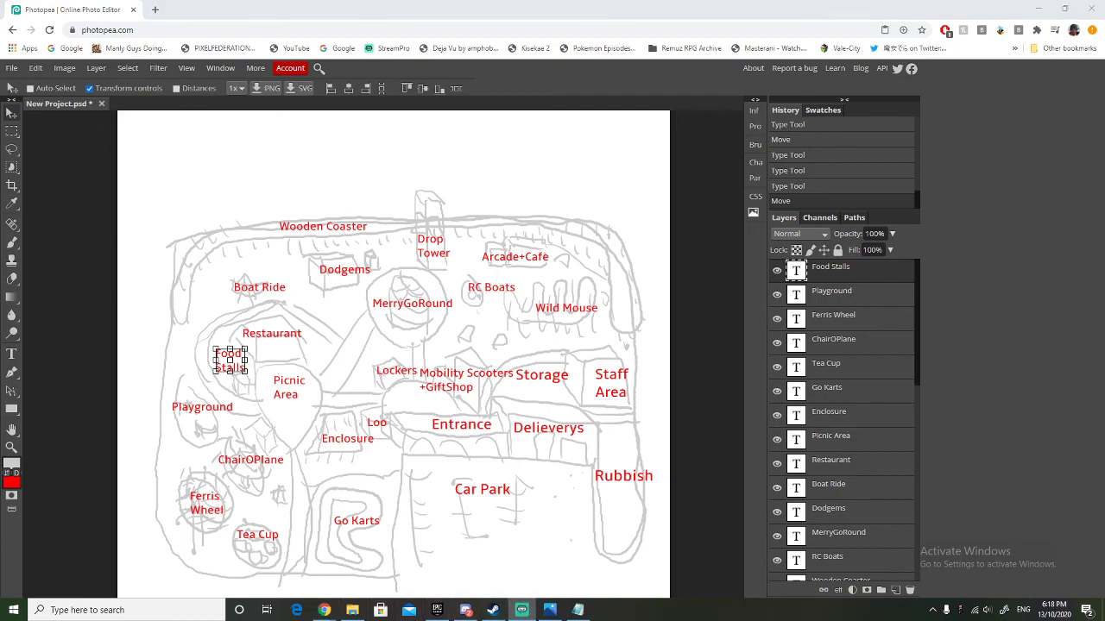